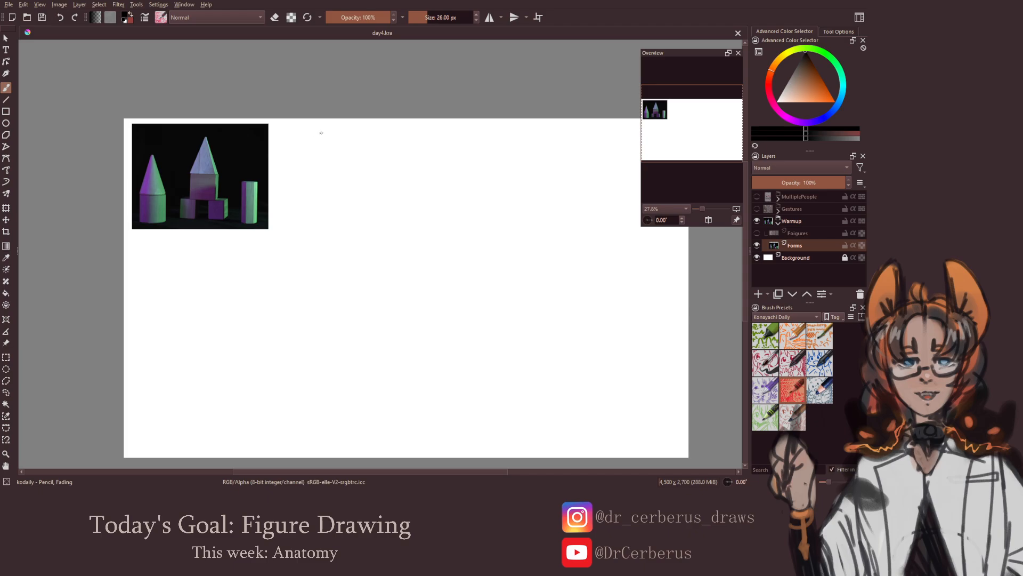
Reduce the brush size to 14.82 px, sketch the left tower's cone beside the reference photo, and erase excess lines at its tip
mouse_move(294, 168)
left_mouse_down("shift")
mouse_move(284, 169)
mouse_move(293, 179)
left_mouse_up("shift")
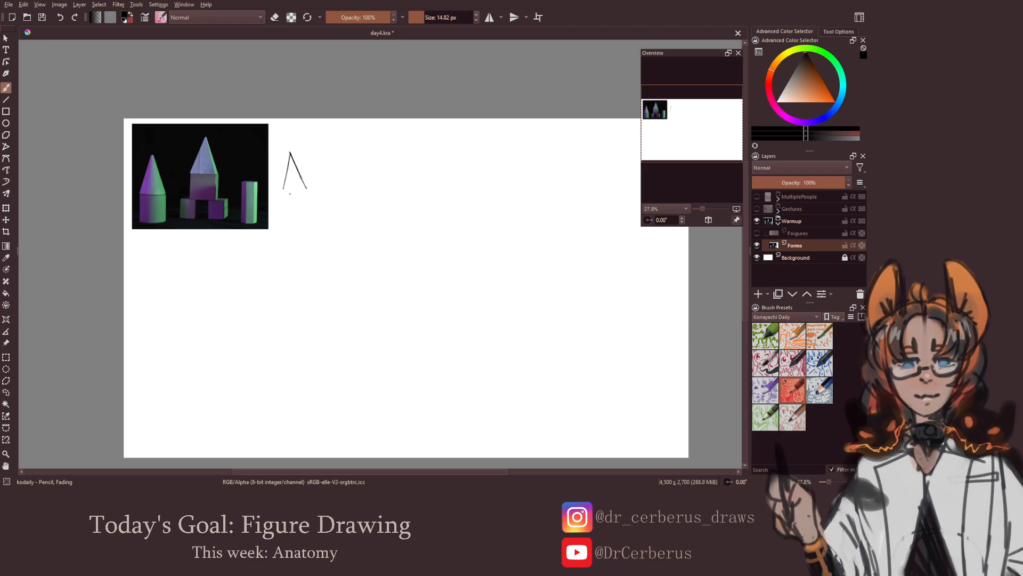
left_click_drag(282, 189, 307, 188)
key("ctrl+z")
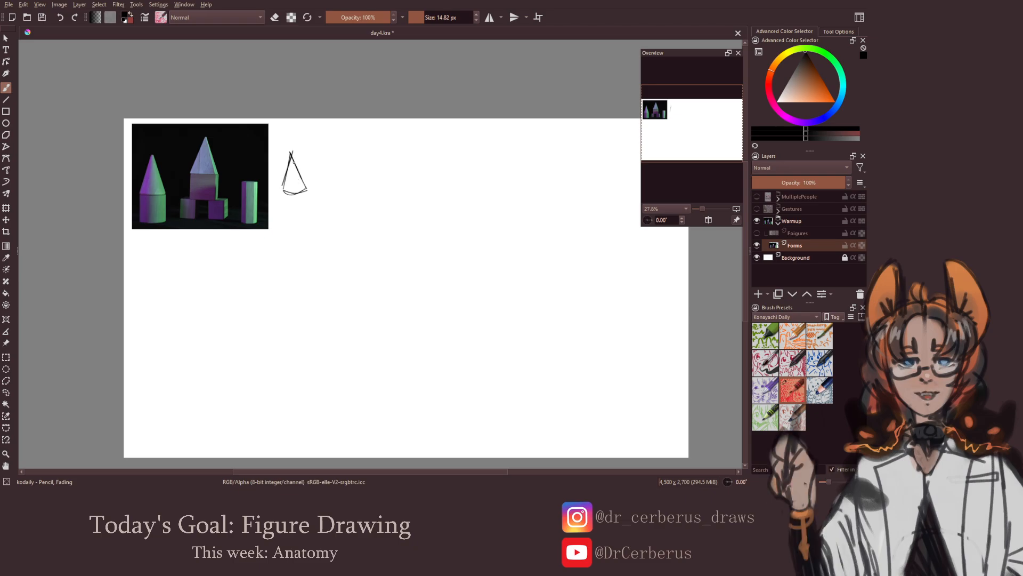
left_click_drag(291, 152, 281, 192)
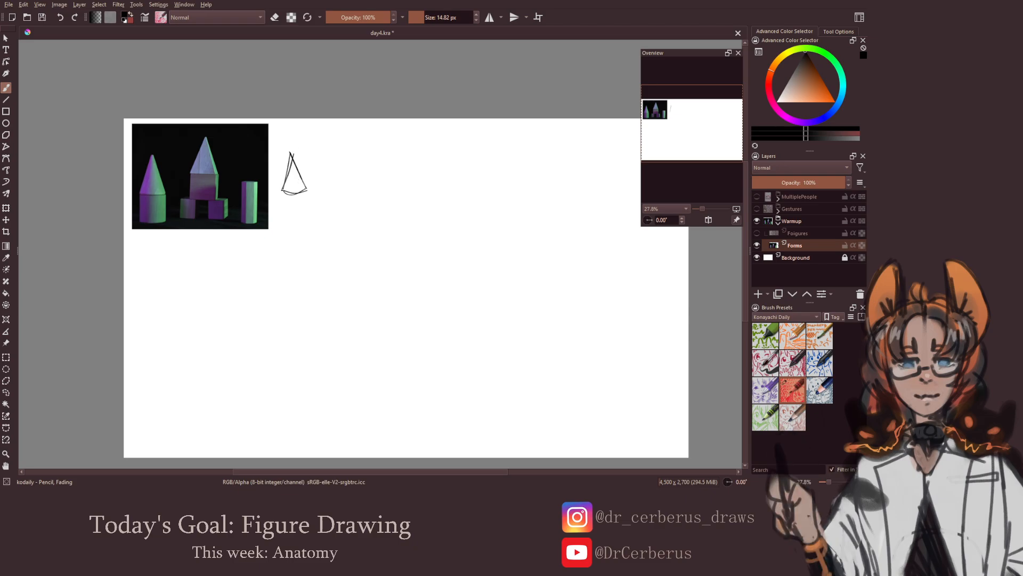
key("e")
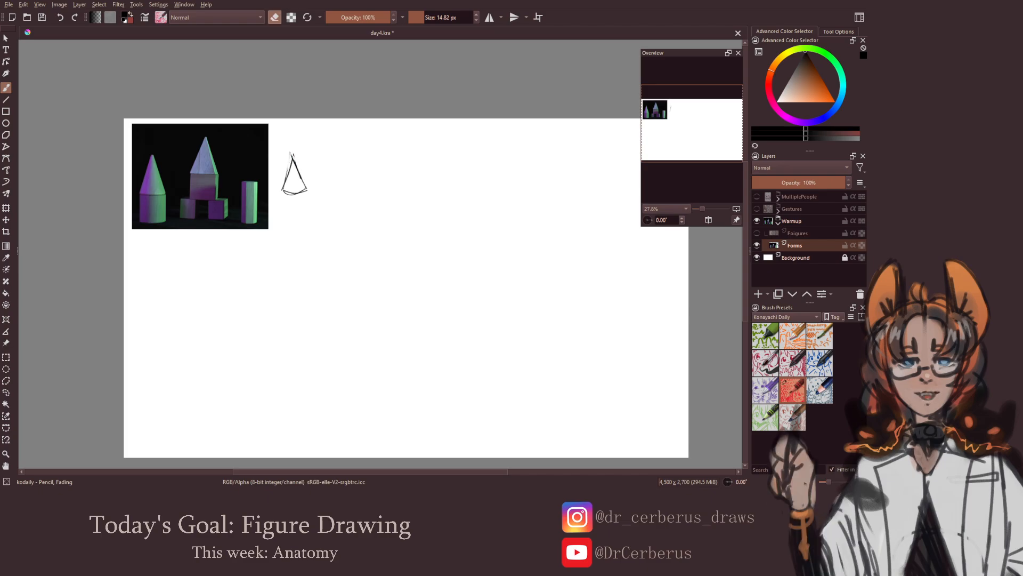
key("e")
Draw the upright cylinder body beneath the cone, with a curved rim and base, to complete the left tower
left_click_drag(282, 190, 308, 187)
key("e")
key("e")
mouse_move(283, 190)
left_mouse_down()
mouse_move(283, 220)
mouse_move(300, 219)
left_mouse_up()
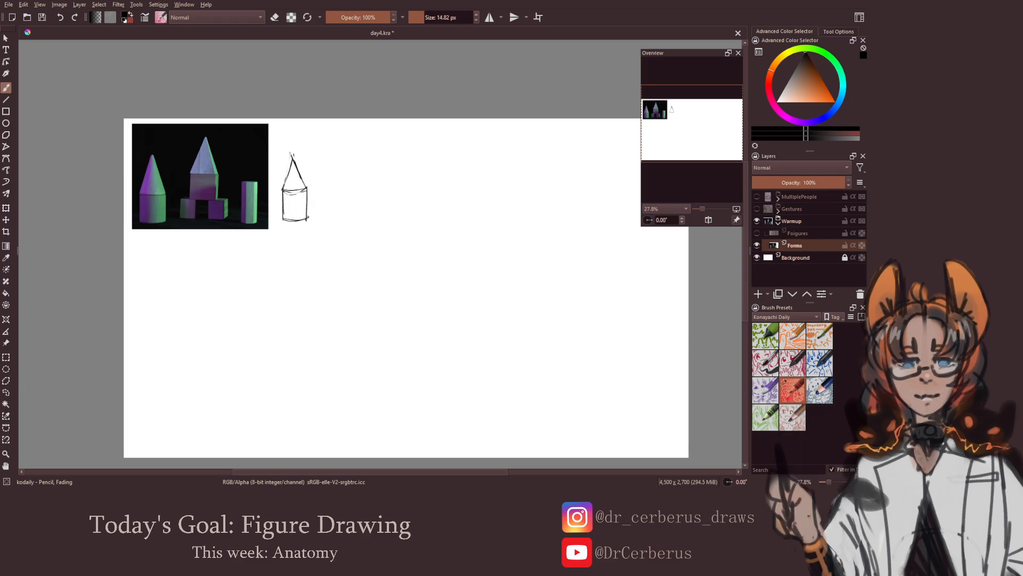
key("e")
key("e")
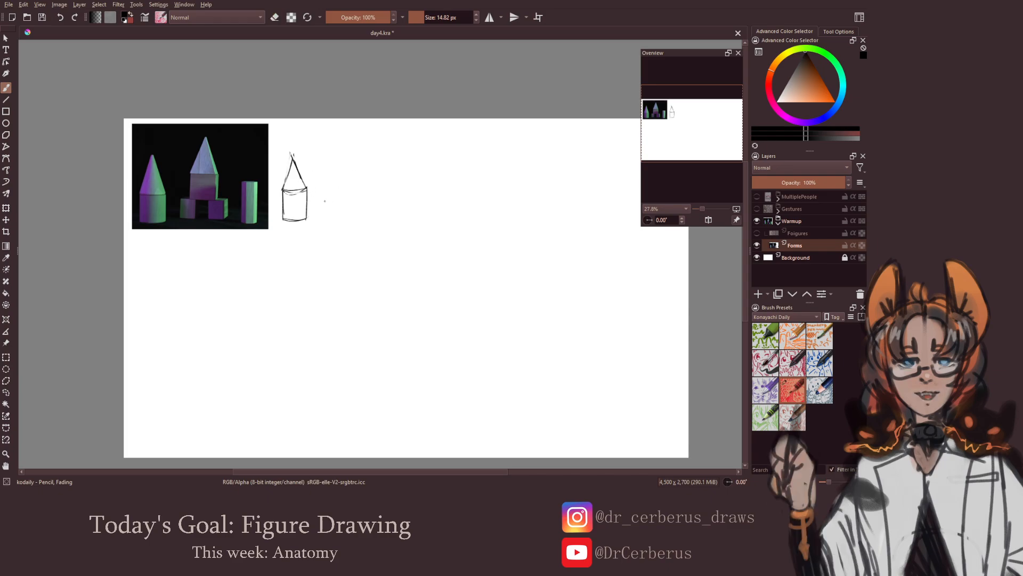
Sketch the central structure's two small base cubes side by side with a gap, showing the right cube's top and side faces
mouse_move(323, 196)
left_mouse_down()
mouse_move(324, 216)
mouse_move(342, 196)
mouse_move(342, 217)
left_mouse_up()
key("ctrl+z")
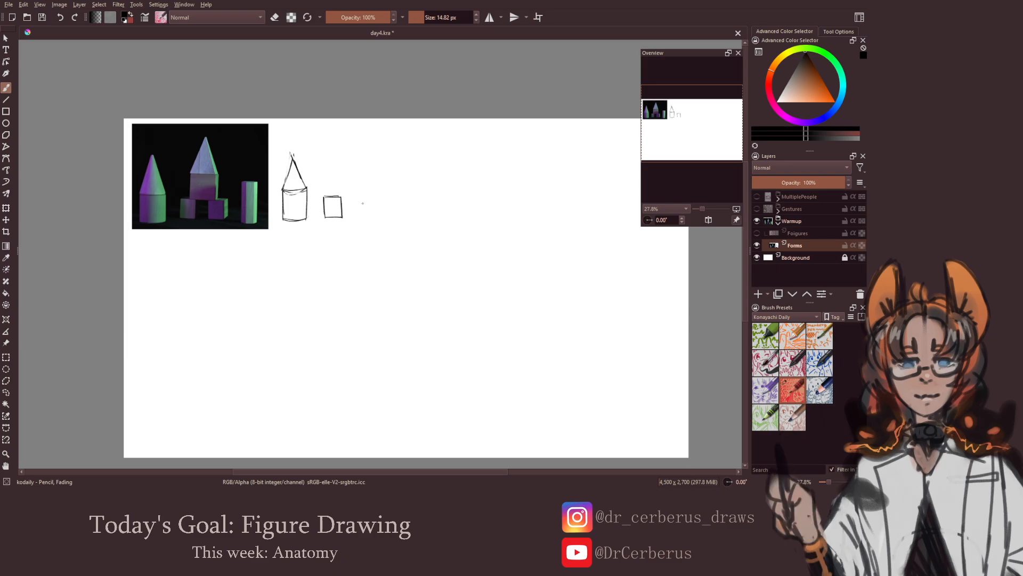
mouse_move(359, 197)
left_mouse_down()
mouse_move(360, 216)
mouse_move(377, 196)
mouse_move(378, 216)
mouse_move(384, 193)
left_mouse_up()
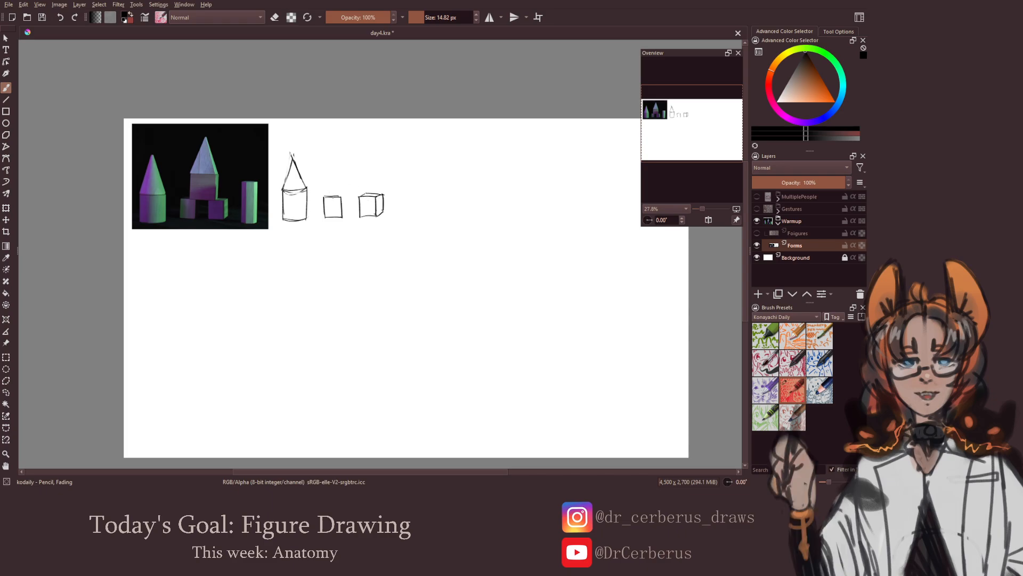
Draw the larger block resting across the two base cubes, with a narrow side face on its right
mouse_move(335, 179)
left_mouse_down()
mouse_move(337, 196)
mouse_move(367, 196)
left_mouse_up()
key("ctrl+z")
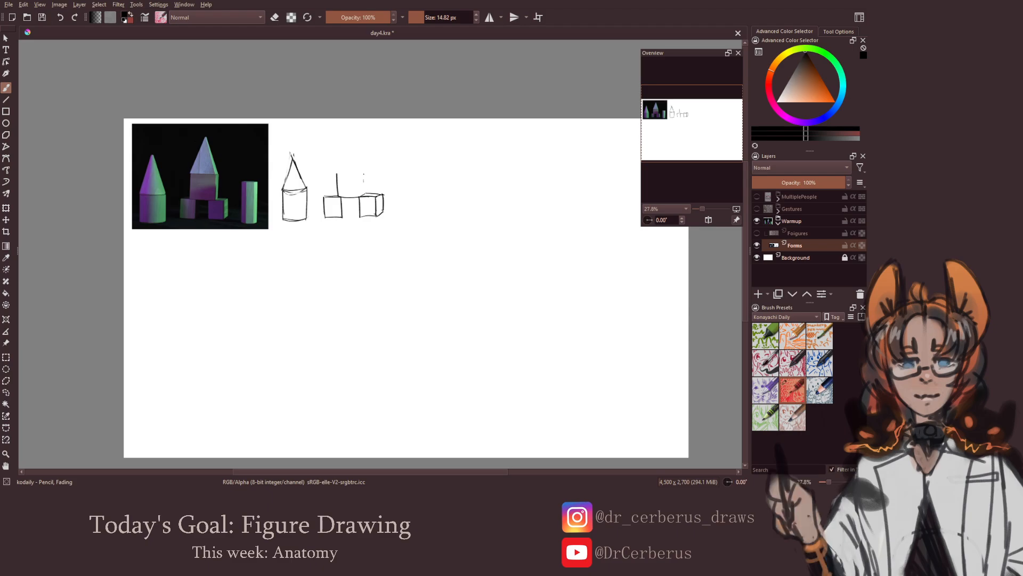
left_click_drag(364, 174, 368, 196)
key("e")
key("e")
left_click_drag(337, 175, 368, 174)
key("ctrl+z")
left_click_drag(337, 172, 367, 172)
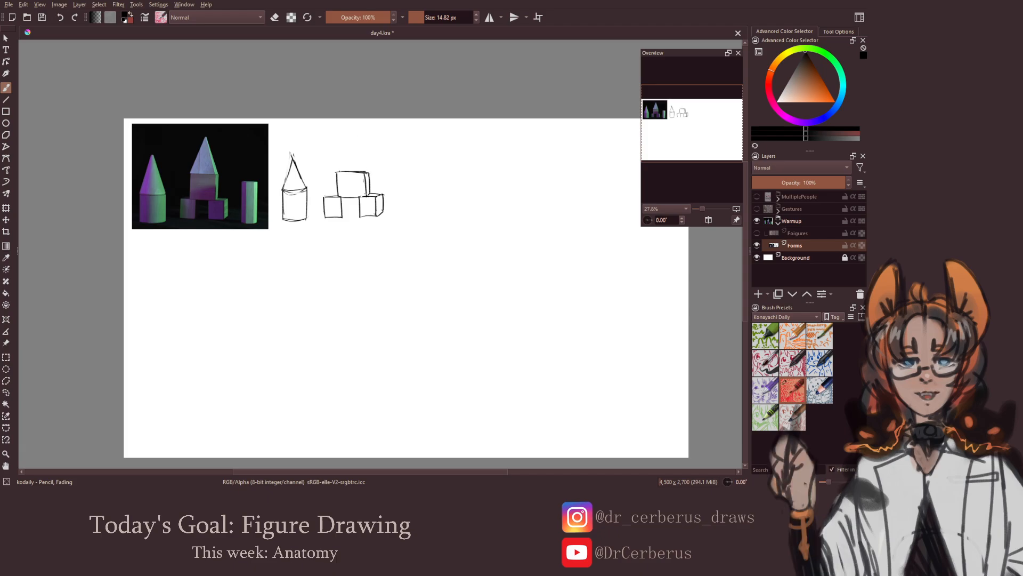
Add the pointed pyramid roof with a narrow right side face on top of the central block
left_click_drag(337, 172, 360, 134)
key("ctrl+z")
mouse_move(335, 171)
left_mouse_down()
mouse_move(350, 139)
mouse_move(364, 172)
left_mouse_up()
Sketch the tall narrow pillar with its vertical edges right of the block structure, and save the drawing
left_click_drag(383, 215, 348, 219)
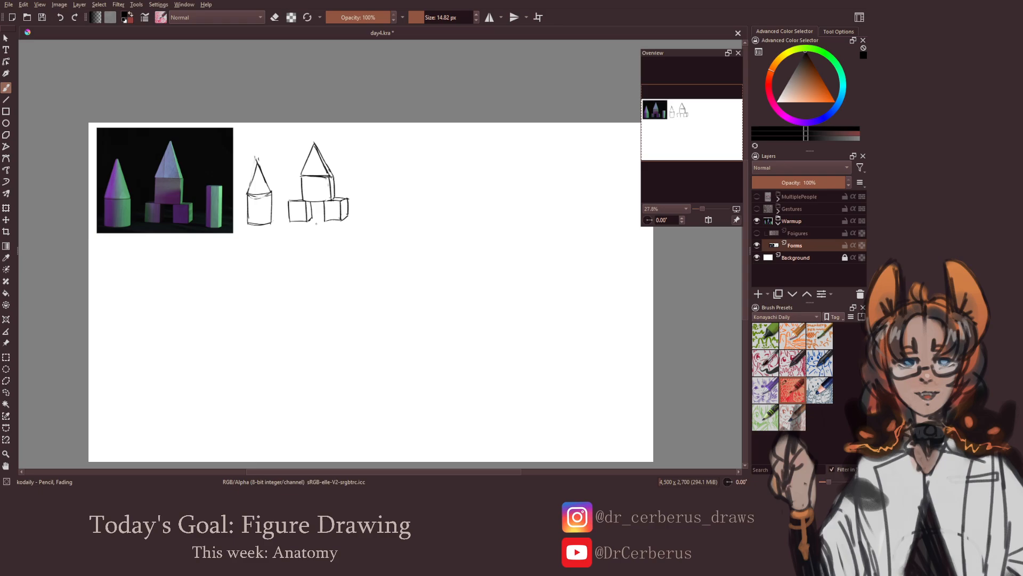
left_click_drag(331, 240, 321, 237)
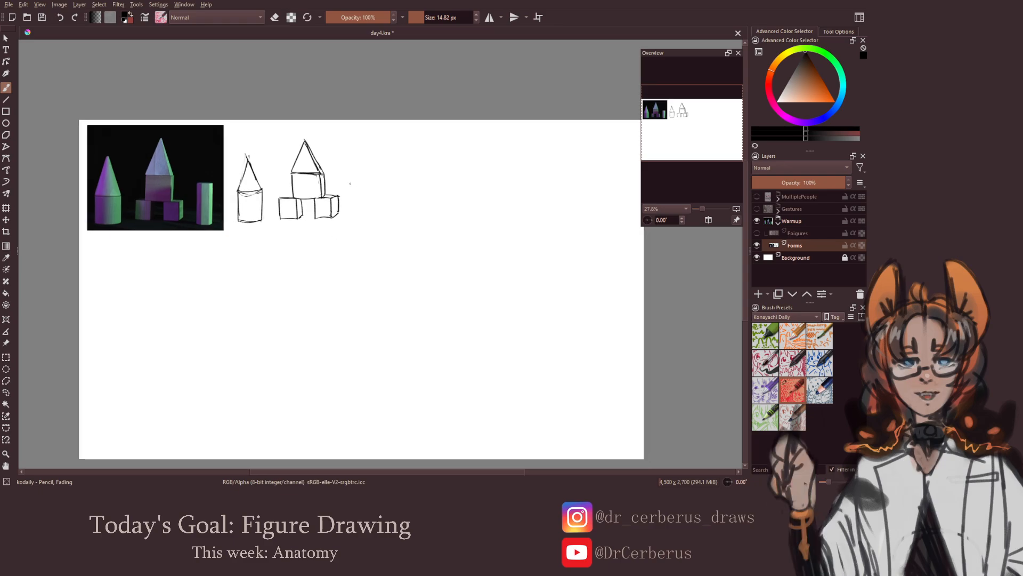
left_click_drag(352, 183, 350, 220)
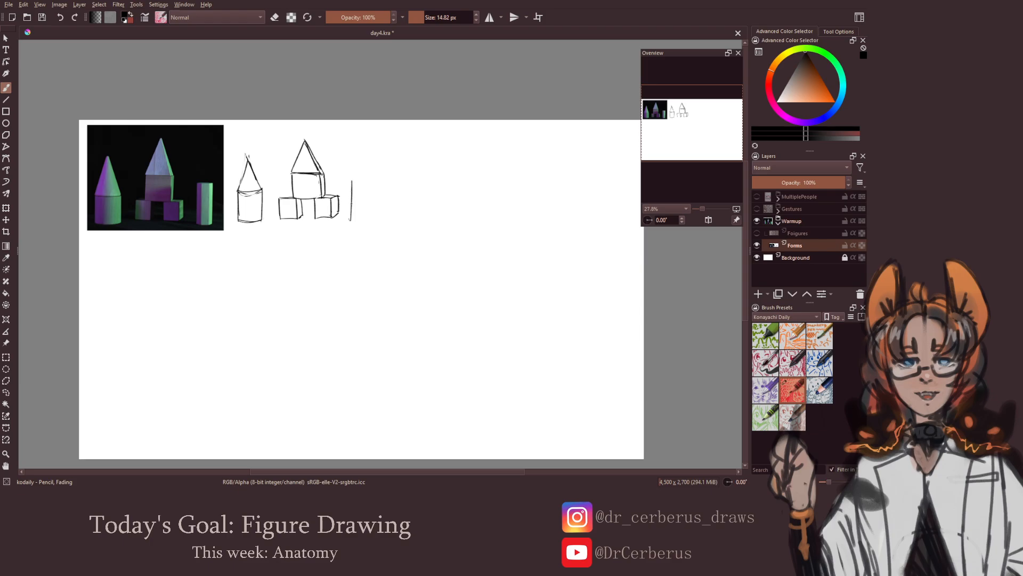
left_click_drag(355, 181, 358, 217)
key("ctrl+z")
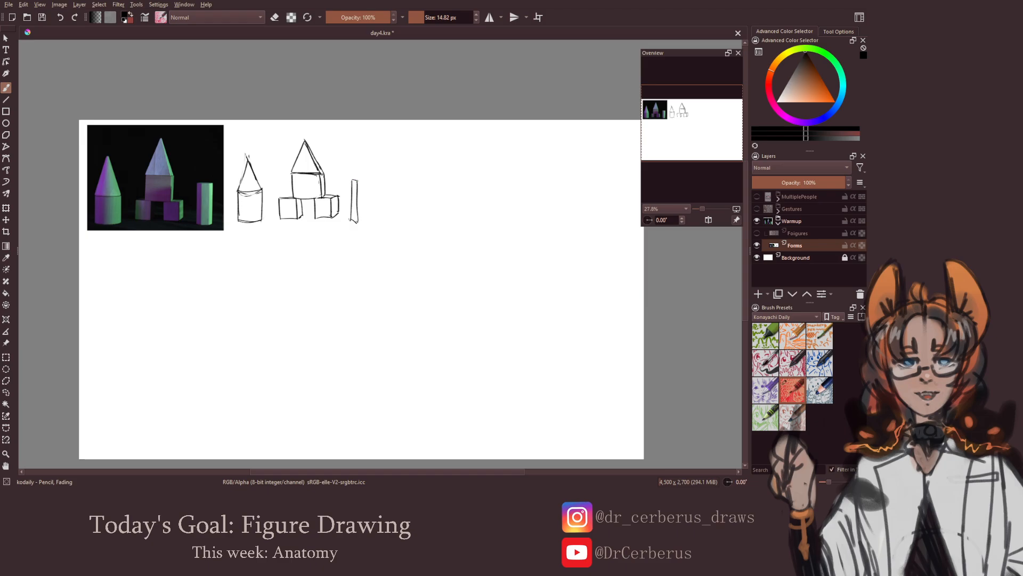
mouse_move(354, 181)
left_mouse_down()
mouse_move(366, 179)
mouse_move(368, 220)
left_mouse_up()
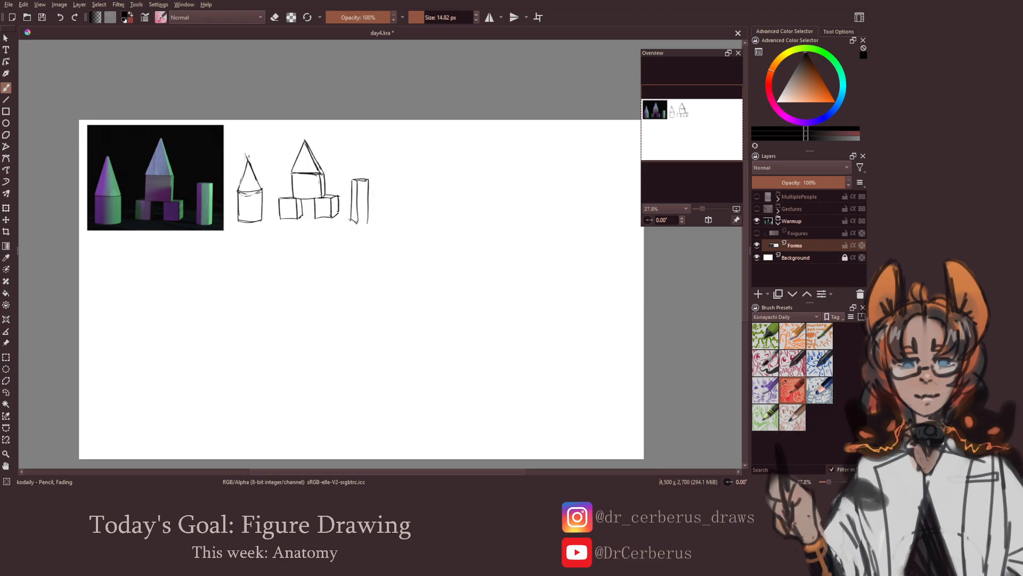
left_click_drag(367, 180, 366, 222)
key("ctrl+z")
mouse_move(367, 180)
left_mouse_down()
mouse_move(366, 221)
mouse_move(412, 235)
left_mouse_up()
key("ctrl+s")
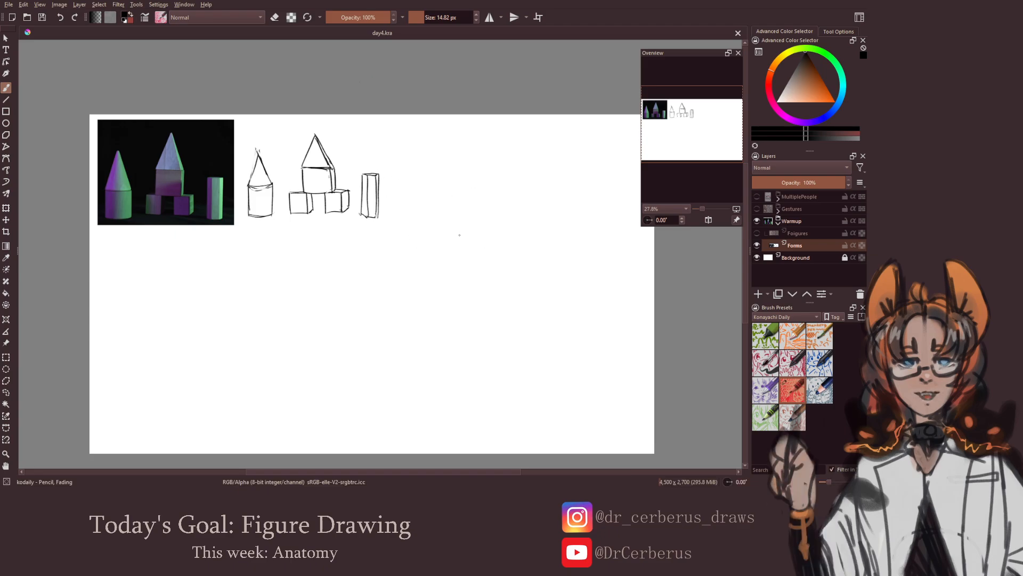
Draw a freehand perspective box with a centre line over its front and top faces in the blank area at the canvas's right
left_click_drag(417, 238, 434, 235)
scroll(435, 235, "down", 1)
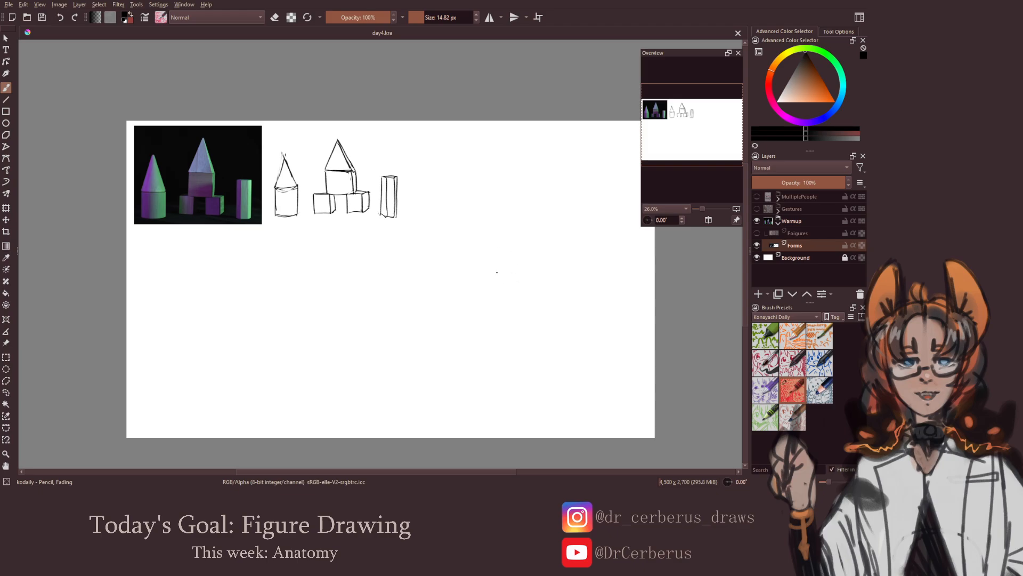
left_click_drag(494, 247, 494, 288)
mouse_move(492, 245)
left_mouse_down()
mouse_move(536, 242)
mouse_move(534, 289)
mouse_move(504, 290)
mouse_move(517, 274)
mouse_move(518, 288)
mouse_move(518, 267)
mouse_move(518, 289)
mouse_move(517, 247)
mouse_move(476, 244)
mouse_move(521, 246)
mouse_move(478, 299)
left_mouse_up()
key("ctrl+z")
key("ctrl+z")
key("ctrl+z")
left_click_drag(476, 256, 487, 249)
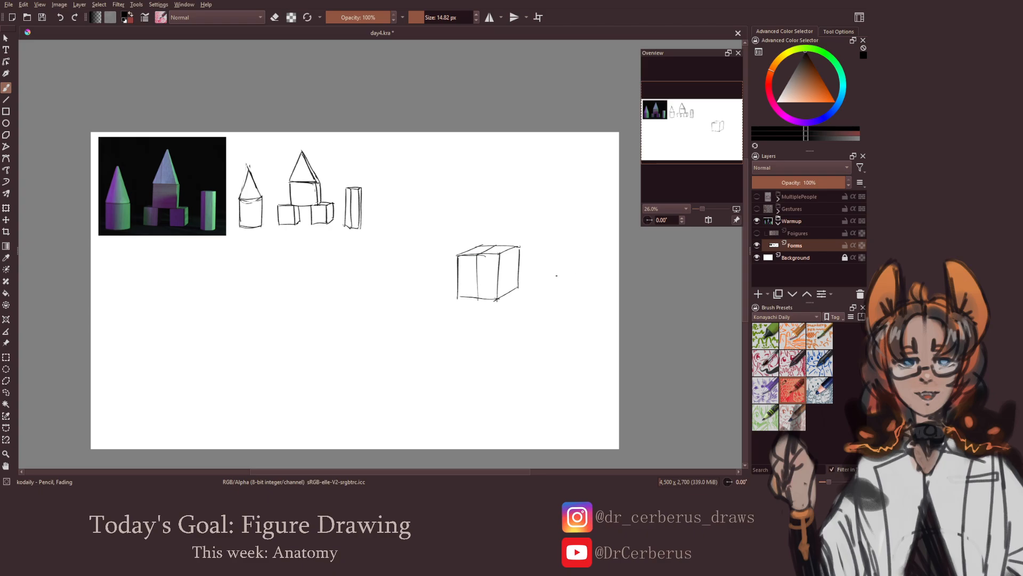
Sketch a second, tilted perspective box right of the first one, running up to the canvas's right edge
left_click_drag(539, 280, 587, 252)
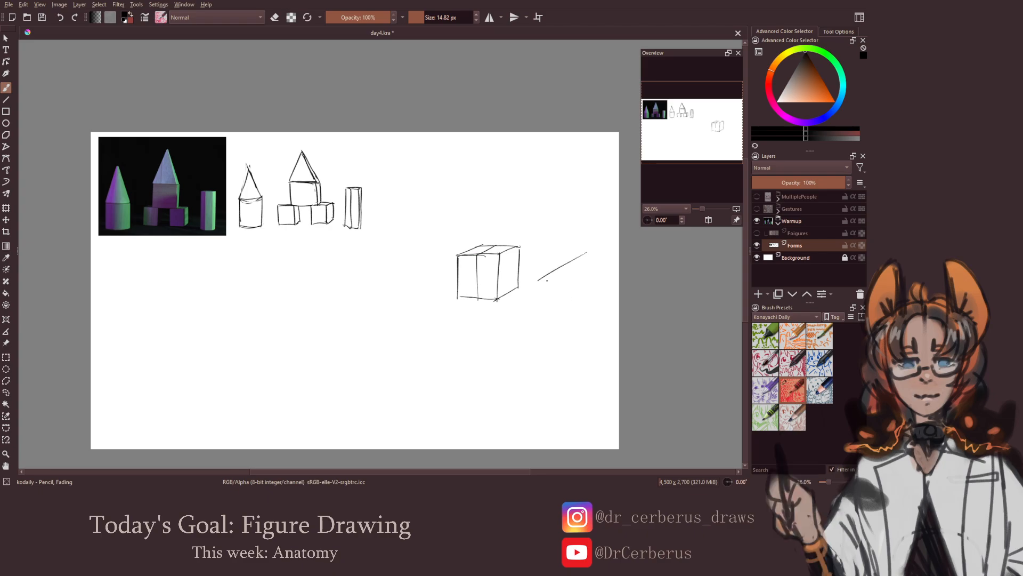
left_click_drag(540, 279, 617, 246)
key("ctrl+z")
left_click_drag(541, 276, 568, 308)
key("ctrl+z")
key("ctrl+z")
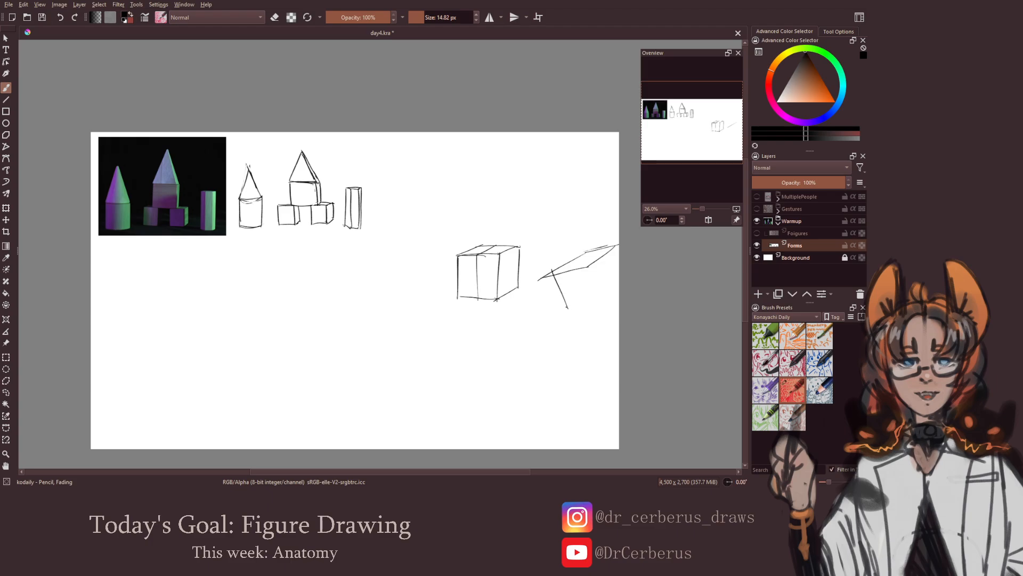
key("e")
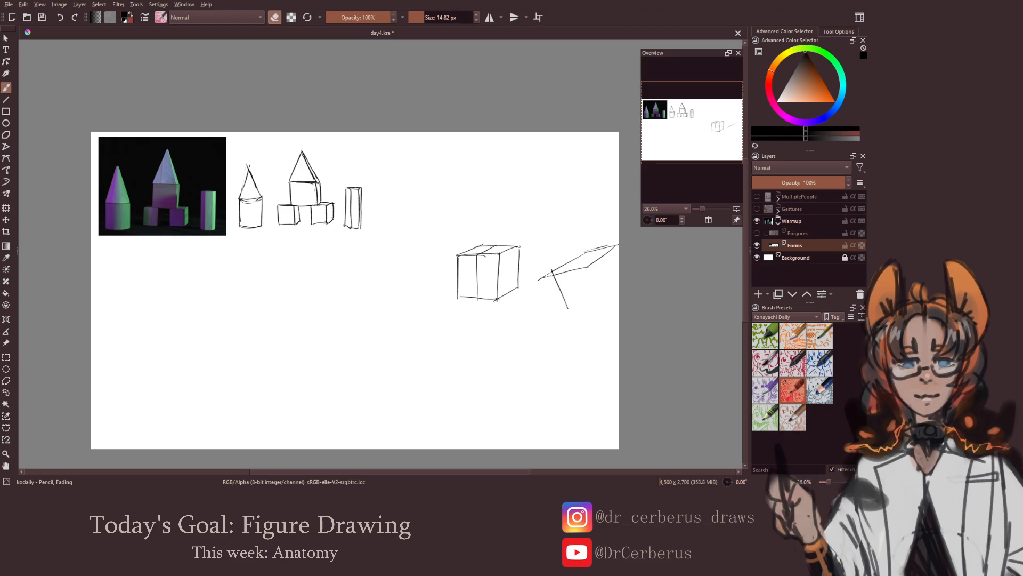
key("e")
left_click_drag(568, 308, 598, 304)
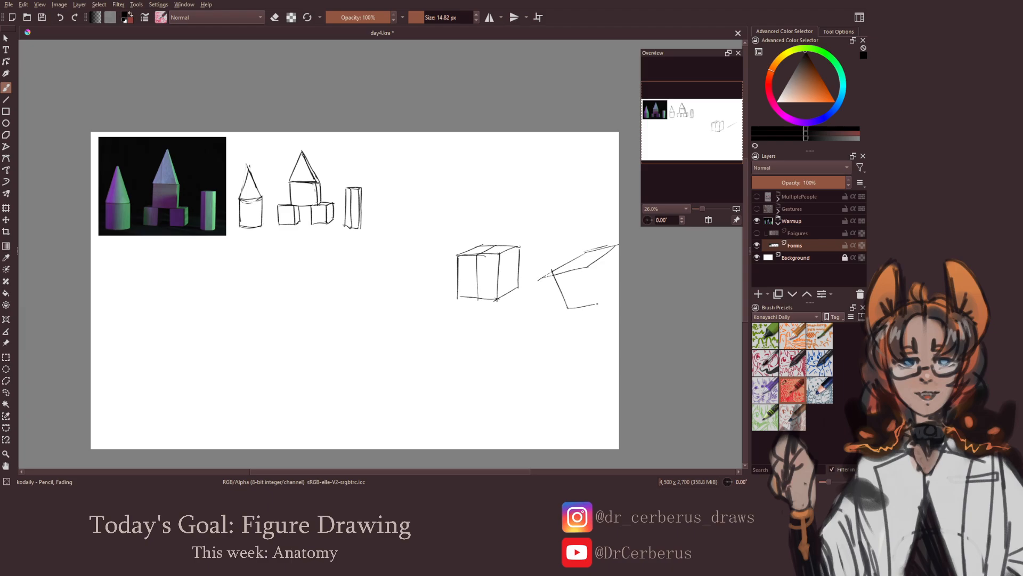
mouse_move(589, 267)
left_mouse_down()
mouse_move(599, 303)
mouse_move(619, 288)
mouse_move(611, 295)
left_mouse_up()
mouse_move(613, 245)
left_mouse_down()
mouse_move(619, 271)
mouse_move(560, 301)
mouse_move(535, 301)
mouse_move(535, 288)
mouse_move(526, 297)
mouse_move(502, 267)
left_mouse_up()
key("e")
key("e")
key("m")
key("m")
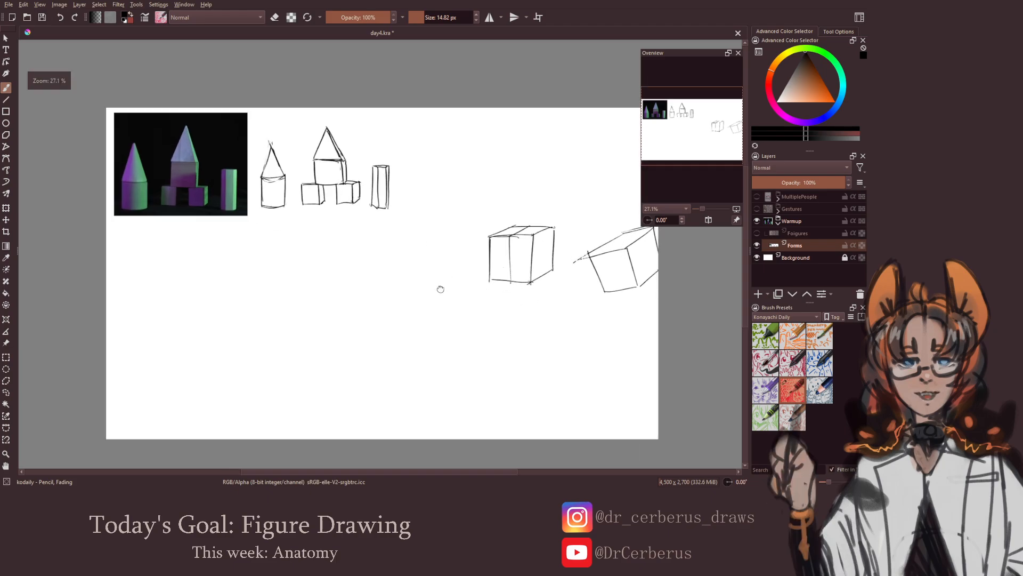
Draw a third box left of the first, seen from the front and above, tapering downward with a vertical centre line
left_click_drag(441, 289, 427, 312)
left_click_drag(437, 303, 434, 311)
mouse_move(400, 273)
left_mouse_down()
mouse_move(447, 287)
mouse_move(389, 279)
left_mouse_up()
mouse_move(435, 275)
left_mouse_down()
mouse_move(446, 286)
mouse_move(393, 295)
mouse_move(402, 321)
left_mouse_up()
key("ctrl+z")
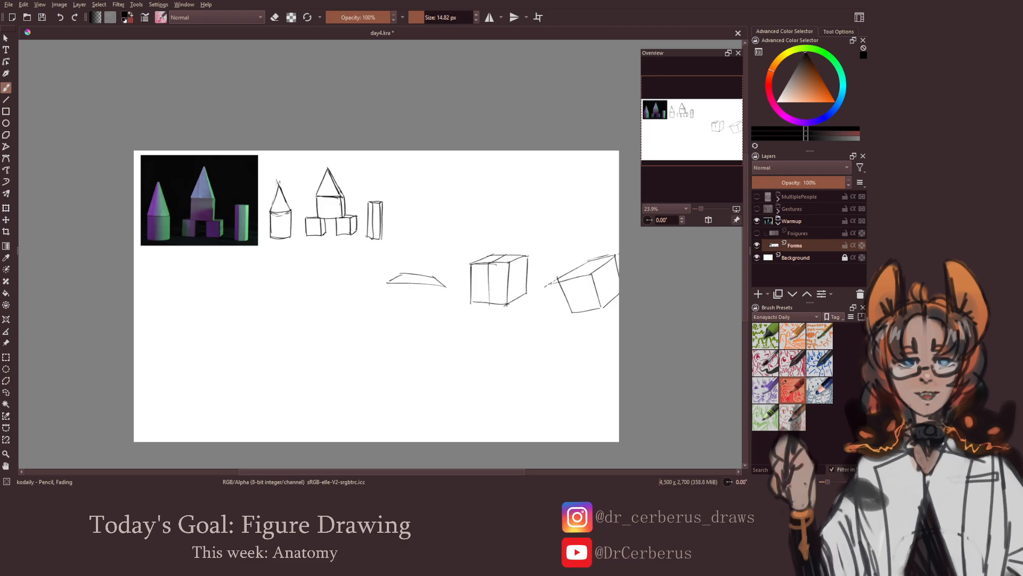
mouse_move(386, 283)
left_mouse_down()
mouse_move(384, 322)
mouse_move(442, 329)
left_mouse_up()
key("ctrl+z")
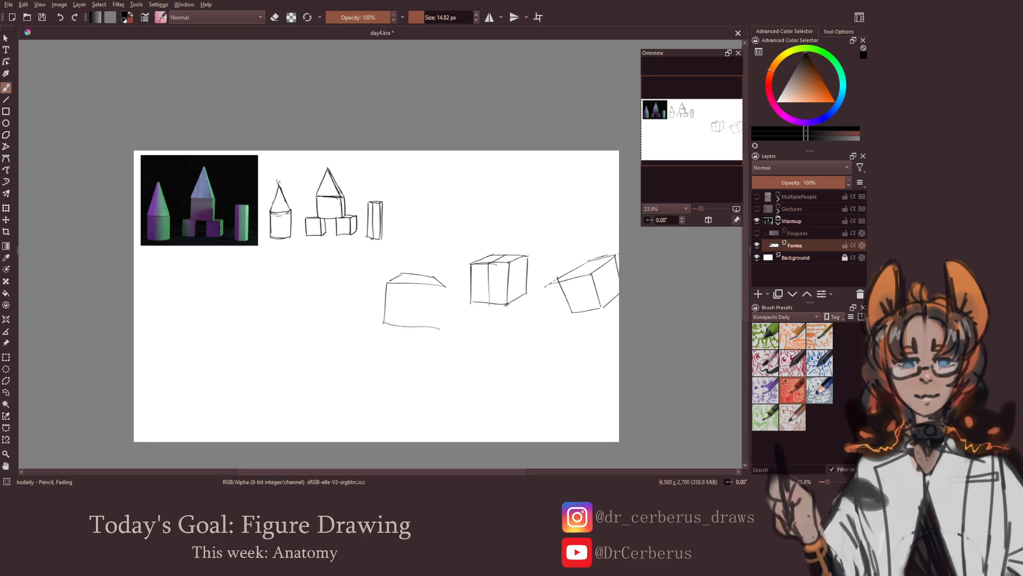
key("ctrl+z")
key("ctrl+z")
mouse_move(386, 284)
left_mouse_down()
mouse_move(393, 326)
mouse_move(442, 323)
left_mouse_up()
key("ctrl+z")
left_click_drag(446, 288, 442, 323)
key("ctrl+z")
left_click_drag(417, 275, 415, 322)
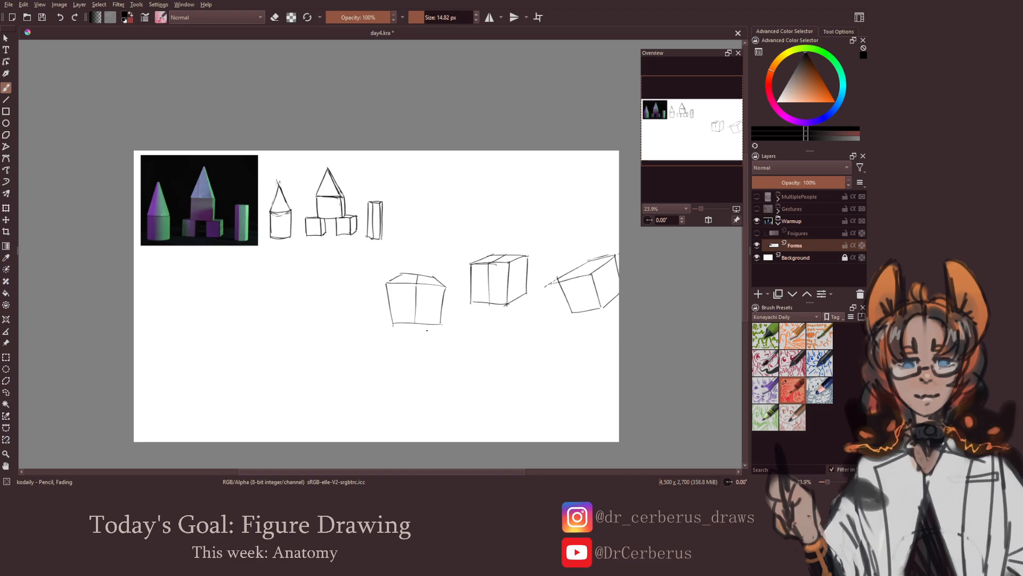
Sketch a tilted cylinder below the tilted box, with an open elliptical top and a curved base
mouse_move(544, 340)
left_mouse_down()
mouse_move(522, 332)
mouse_move(559, 331)
mouse_move(529, 379)
mouse_move(572, 360)
left_mouse_up()
key("ctrl+z")
key("ctrl+z")
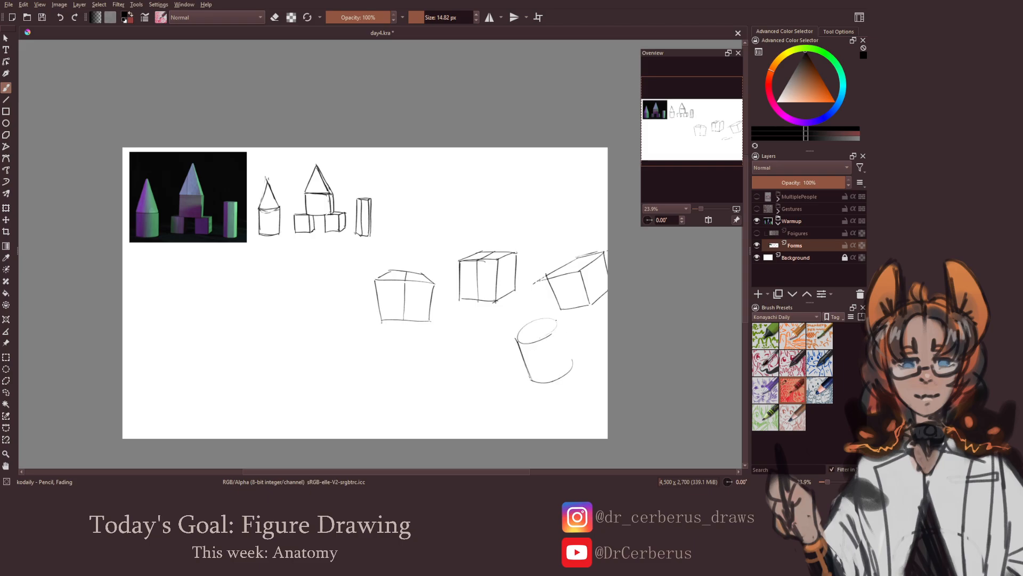
mouse_move(556, 320)
left_mouse_down()
mouse_move(570, 366)
mouse_move(564, 349)
left_mouse_up()
key("ctrl+z")
Draw a cylinder lying on its side left of the tilted cylinder, with a curved contour line around its middle
left_click_drag(457, 343, 460, 381)
left_click_drag(464, 340, 500, 339)
key("ctrl+z")
left_click_drag(499, 339, 505, 379)
mouse_move(485, 343)
left_mouse_down()
mouse_move(487, 380)
mouse_move(457, 365)
left_mouse_up()
Sketch a foreshortened third cylinder left of the lying one, marking its elliptical top face with a cross
left_click_drag(436, 377, 427, 379)
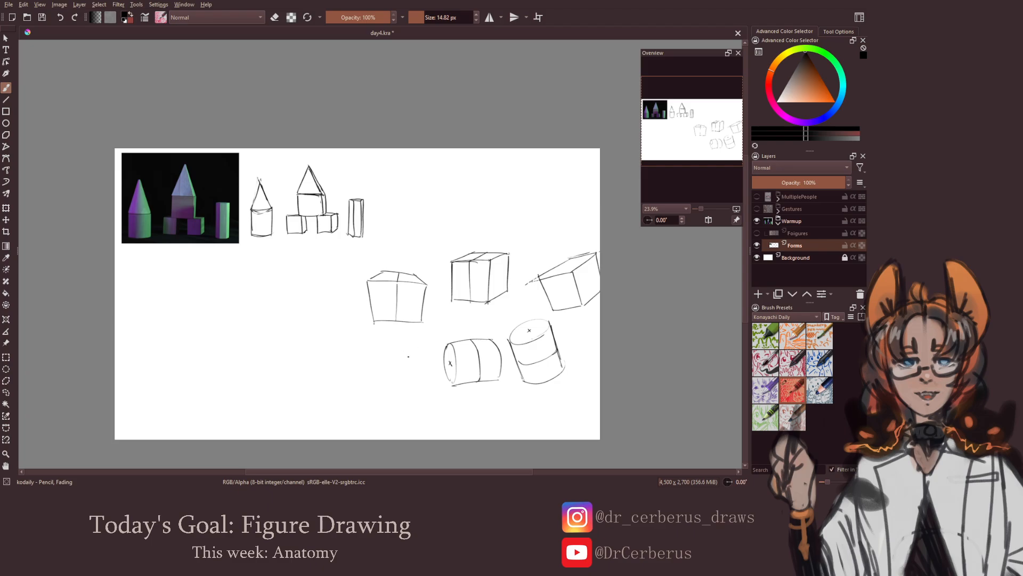
mouse_move(413, 340)
left_mouse_down()
mouse_move(433, 361)
mouse_move(387, 360)
mouse_move(420, 366)
mouse_move(413, 352)
mouse_move(377, 370)
mouse_move(387, 387)
mouse_move(382, 380)
mouse_move(409, 385)
mouse_move(432, 354)
left_mouse_up()
key("ctrl+z")
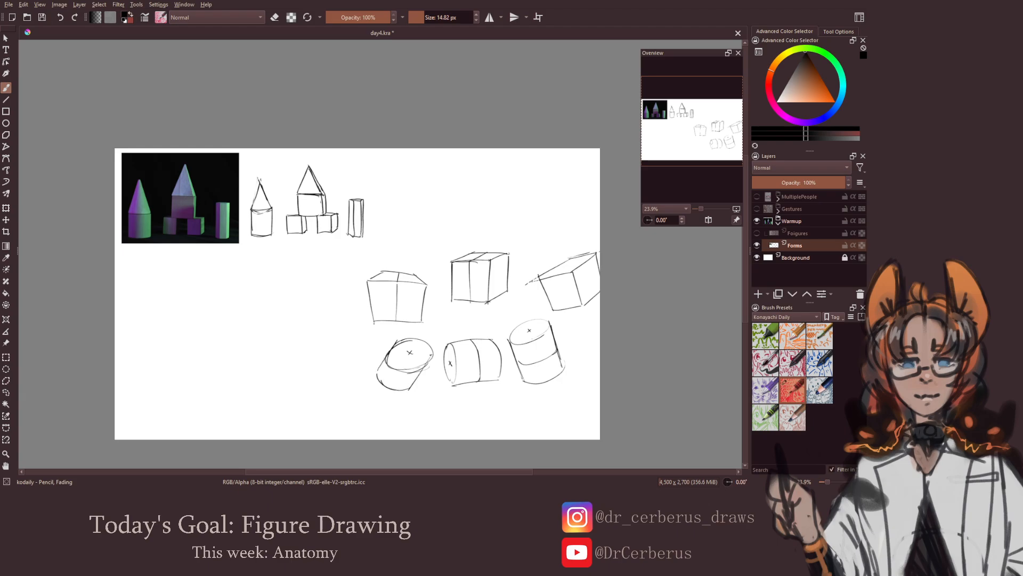
Undo the third cylinder's slanted body, redraw it extending downward with a curved contour band, and save the drawing
key("ctrl+z")
key("ctrl+z")
key("ctrl+z")
key("ctrl+z")
mouse_move(394, 377)
left_mouse_down()
mouse_move(430, 375)
mouse_move(420, 383)
mouse_move(431, 369)
mouse_move(405, 382)
mouse_move(438, 365)
mouse_move(398, 390)
left_mouse_up()
key("ctrl+z")
key("ctrl+z")
key("ctrl+z")
key("ctrl+z")
mouse_move(398, 390)
left_mouse_down()
mouse_move(435, 386)
mouse_move(399, 388)
mouse_move(438, 380)
mouse_move(423, 404)
left_mouse_up()
key("ctrl+z")
left_click_drag(421, 364, 441, 350)
key("ctrl+s")
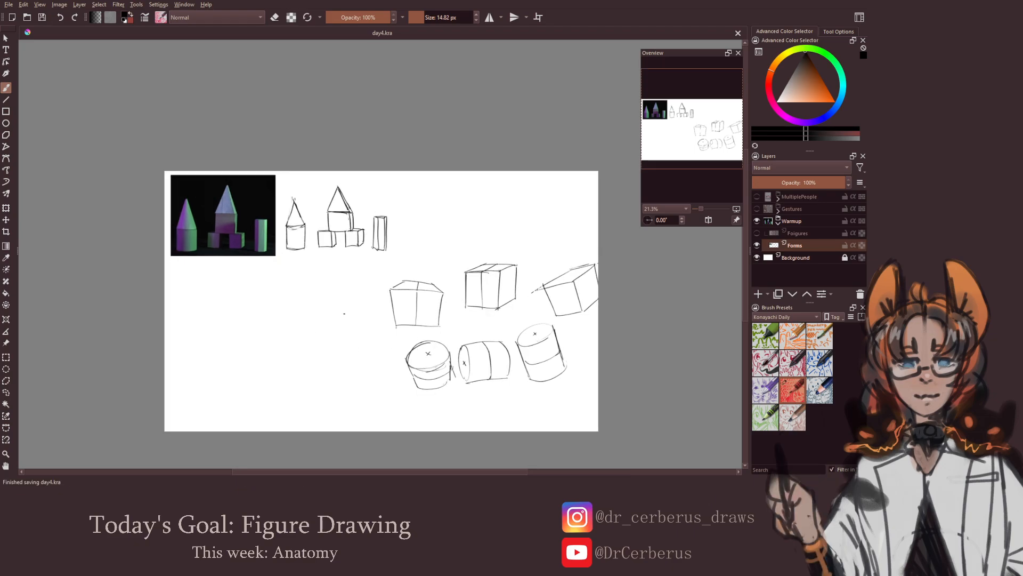
Draw a new perspective box with front and right side faces in the blank area below the reference photo
mouse_move(373, 299)
left_mouse_down()
mouse_move(425, 305)
mouse_move(370, 303)
mouse_move(389, 306)
left_mouse_up()
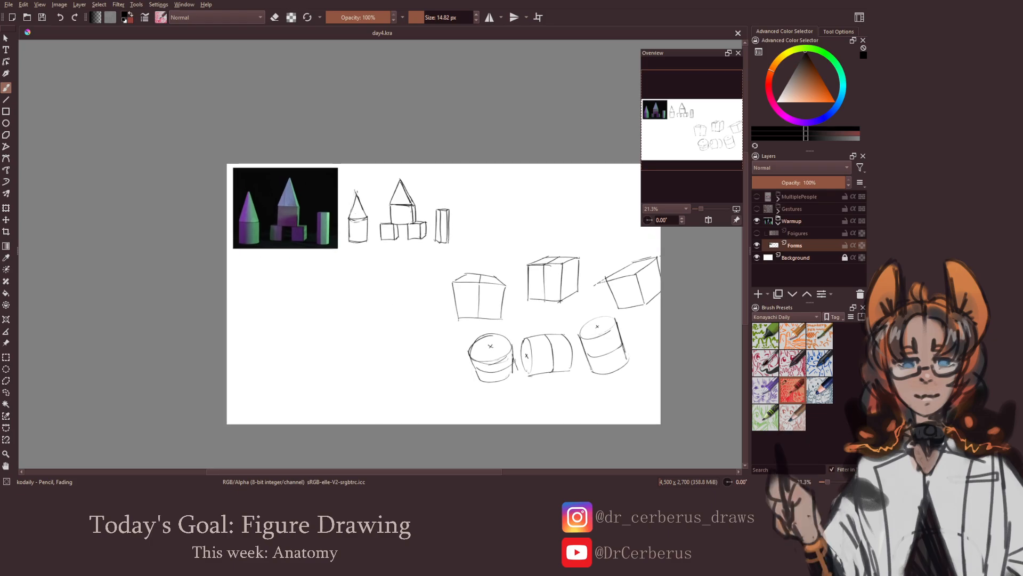
mouse_move(323, 275)
left_mouse_down()
mouse_move(322, 306)
mouse_move(346, 271)
mouse_move(357, 273)
mouse_move(321, 275)
mouse_move(361, 273)
mouse_move(356, 302)
mouse_move(321, 307)
mouse_move(356, 307)
mouse_move(358, 285)
mouse_move(373, 292)
mouse_move(375, 268)
left_mouse_up()
key("ctrl+z")
key("ctrl+z")
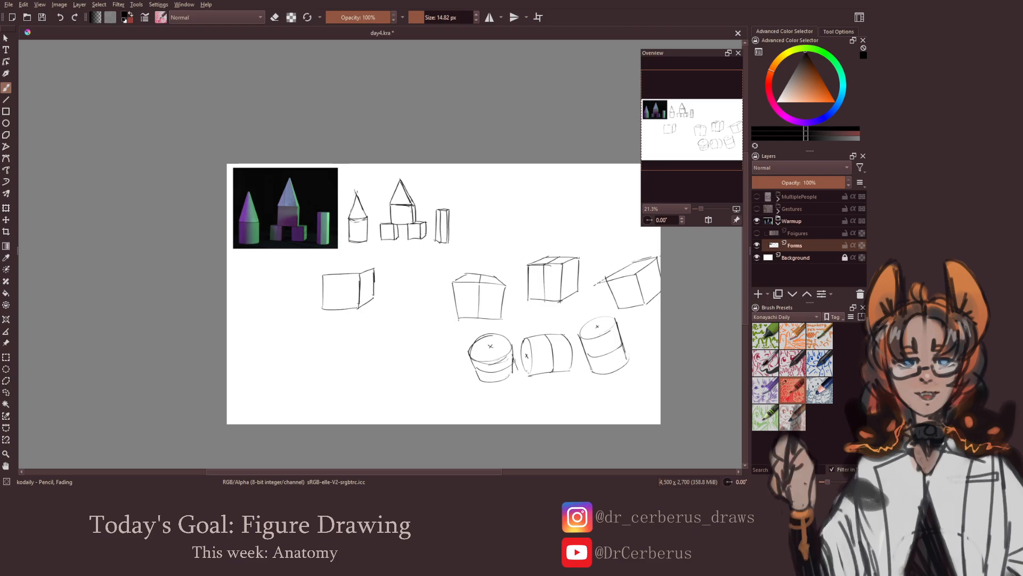
Select the new box below the reference photo with a freehand outline and scale it down
left_click(6, 392)
mouse_move(379, 300)
left_mouse_down()
mouse_move(298, 281)
mouse_move(378, 303)
left_mouse_up()
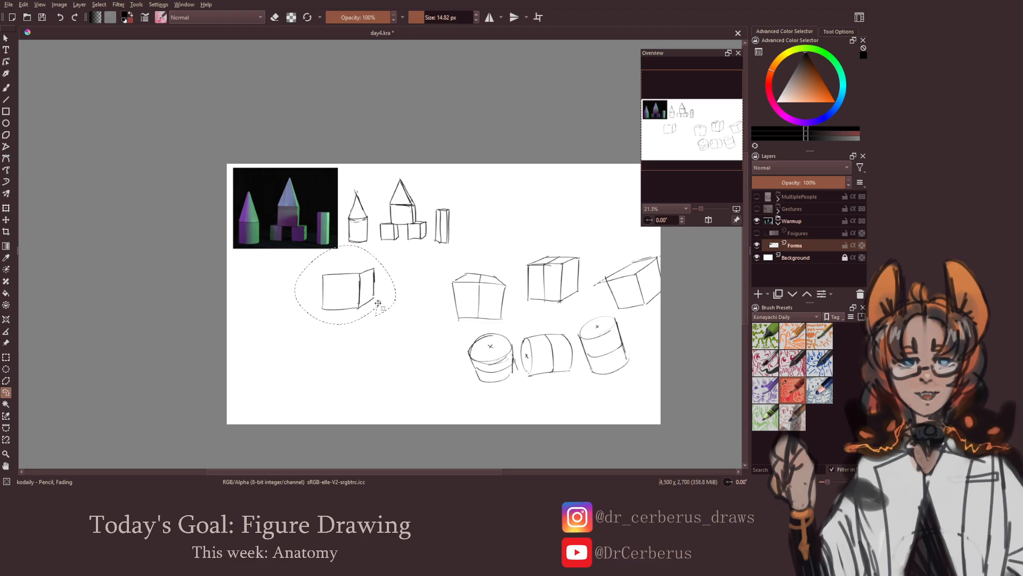
mouse_move(343, 247)
left_mouse_down()
mouse_move(323, 249)
mouse_move(337, 237)
left_mouse_up()
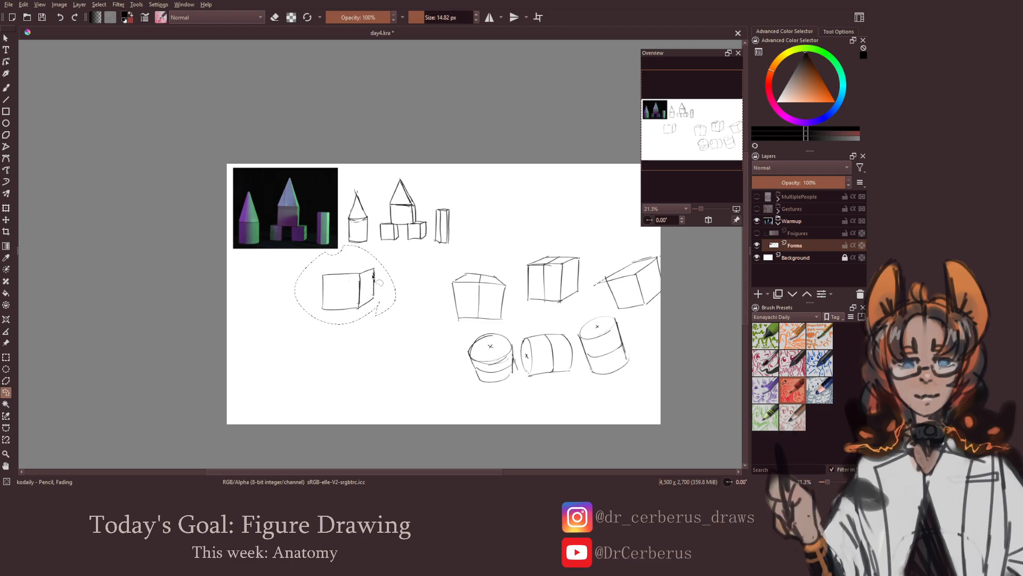
key("ctrl+t")
mouse_move(397, 249)
left_mouse_down()
mouse_move(355, 285)
mouse_move(379, 286)
left_mouse_up()
key("Return")
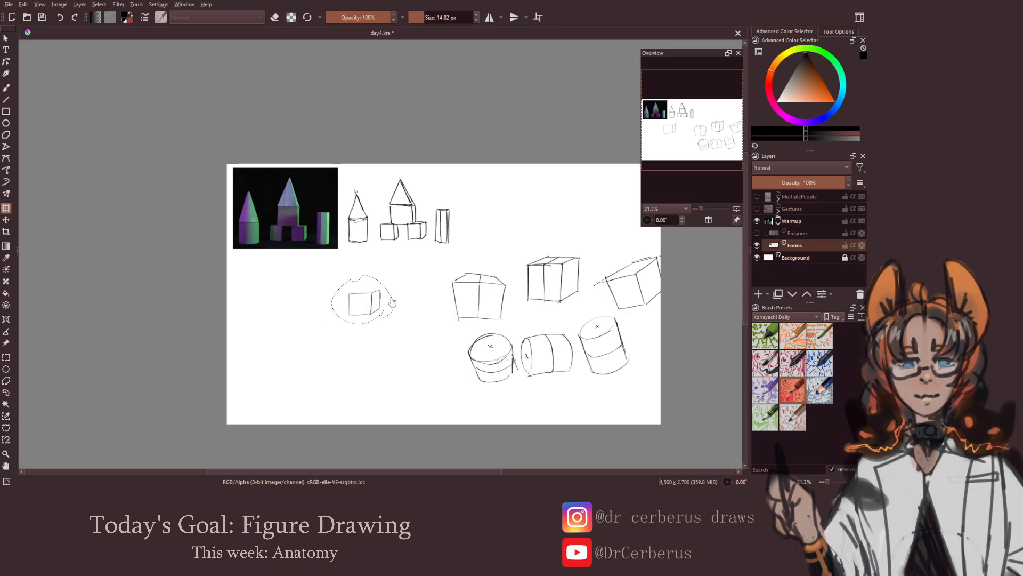
Deselect the scaled-down box, remove its top edges and draw a pyramid roof with two visible faces on it
key("ctrl+shift+a")
key("b")
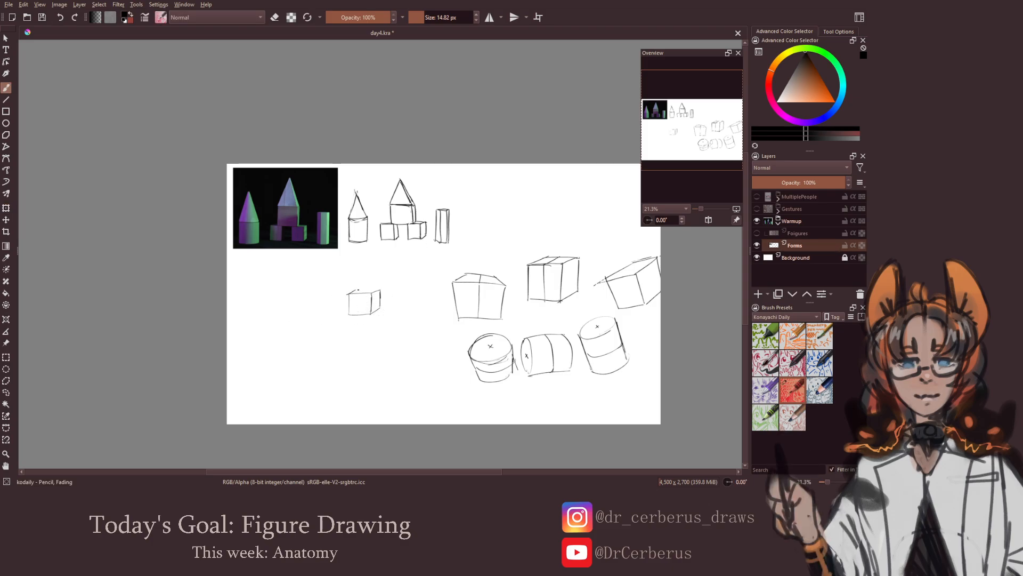
left_click_drag(358, 290, 382, 289)
key("ctrl+z")
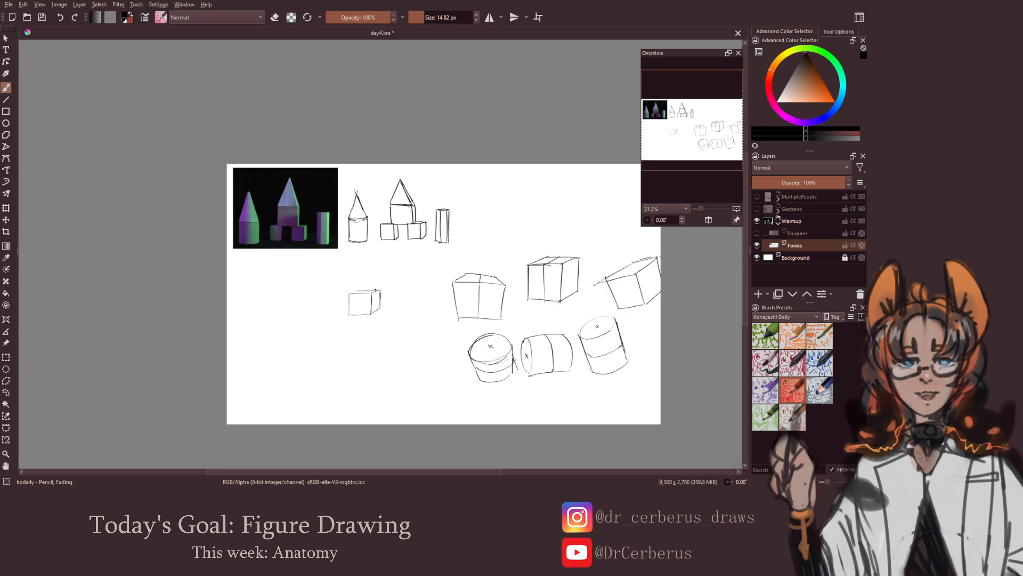
key("ctrl+z")
mouse_move(366, 261)
left_mouse_down()
mouse_move(350, 292)
mouse_move(371, 290)
left_mouse_up()
key("e")
key("e")
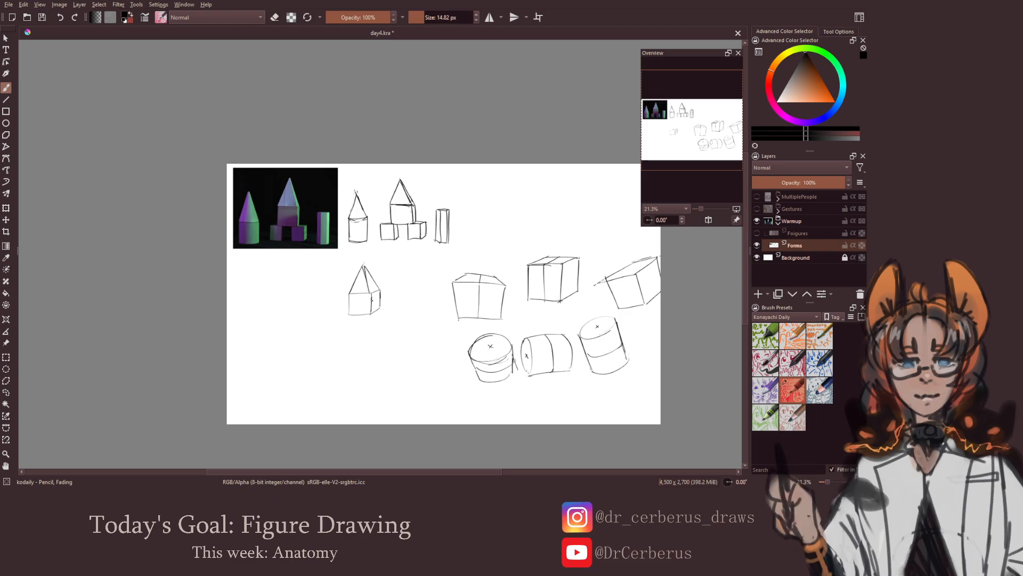
scroll(363, 302, "down", 1)
left_click_drag(358, 319, 371, 313)
scroll(370, 314, "up", 3)
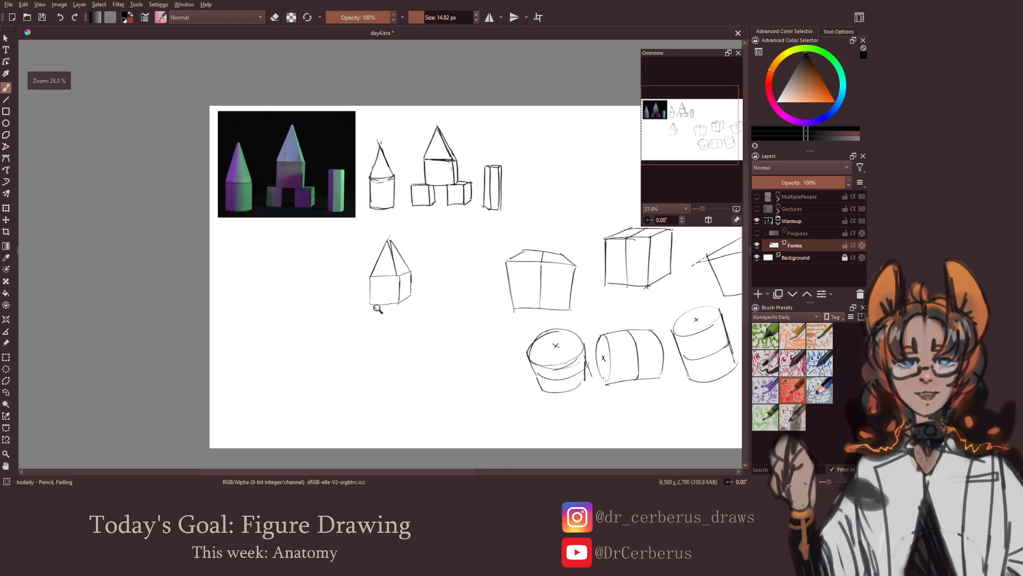
Draw a tilted box seen from above, below and to the right of the pyramid-roofed box, and clean up its lines
scroll(425, 338, "down", 1)
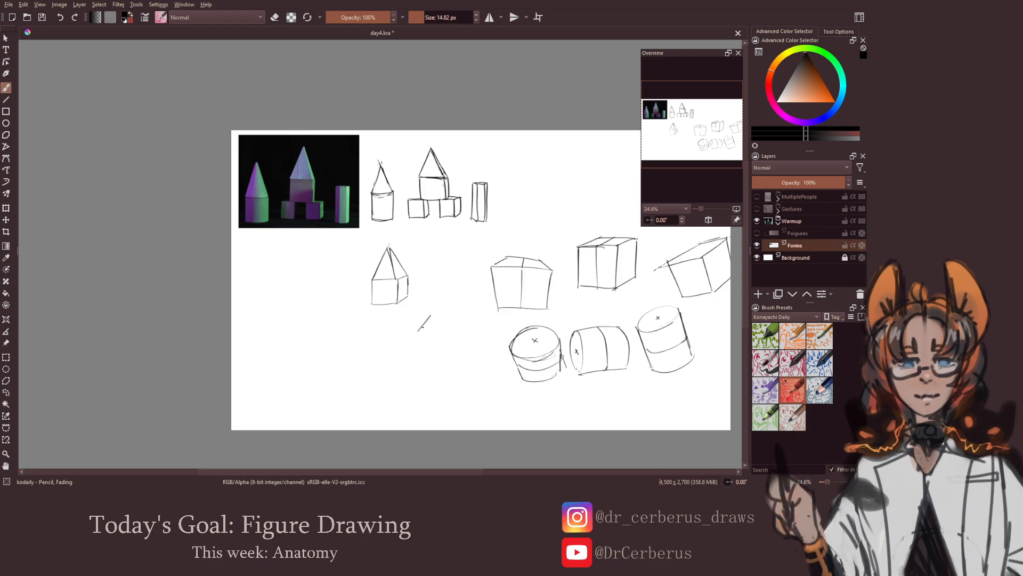
mouse_move(419, 323)
left_mouse_down()
mouse_move(442, 319)
mouse_move(424, 330)
mouse_move(433, 340)
mouse_move(469, 330)
mouse_move(423, 353)
mouse_move(437, 360)
mouse_move(420, 343)
mouse_move(432, 357)
mouse_move(459, 349)
left_mouse_up()
key("ctrl+z")
key("ctrl+z")
key("e")
key("e")
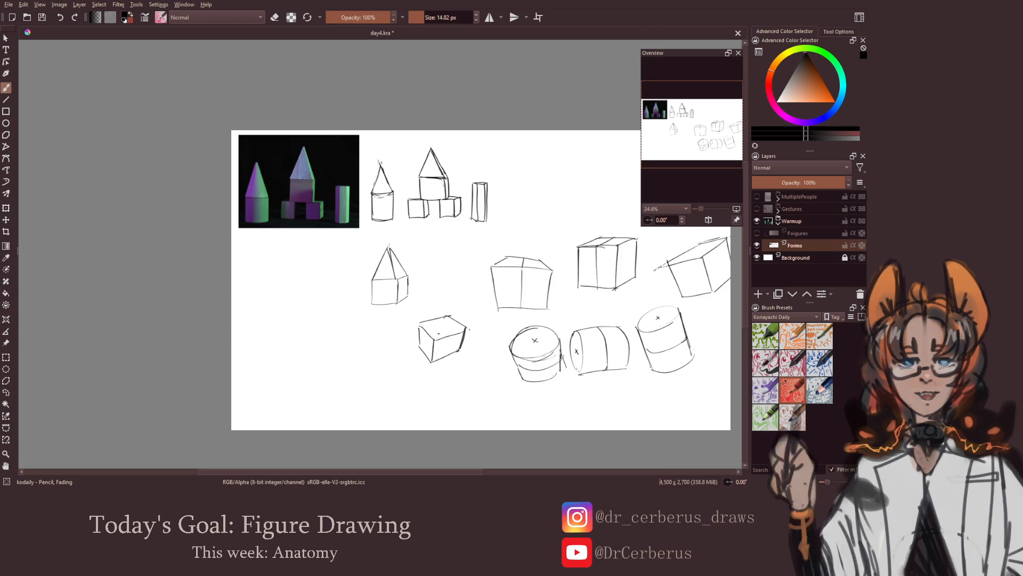
Add a pointed pyramid roof to the tilted box, joining an apex above its top face to the corners
left_click_drag(440, 300, 438, 337)
mouse_move(443, 292)
left_mouse_down()
mouse_move(440, 308)
mouse_move(464, 328)
left_mouse_up()
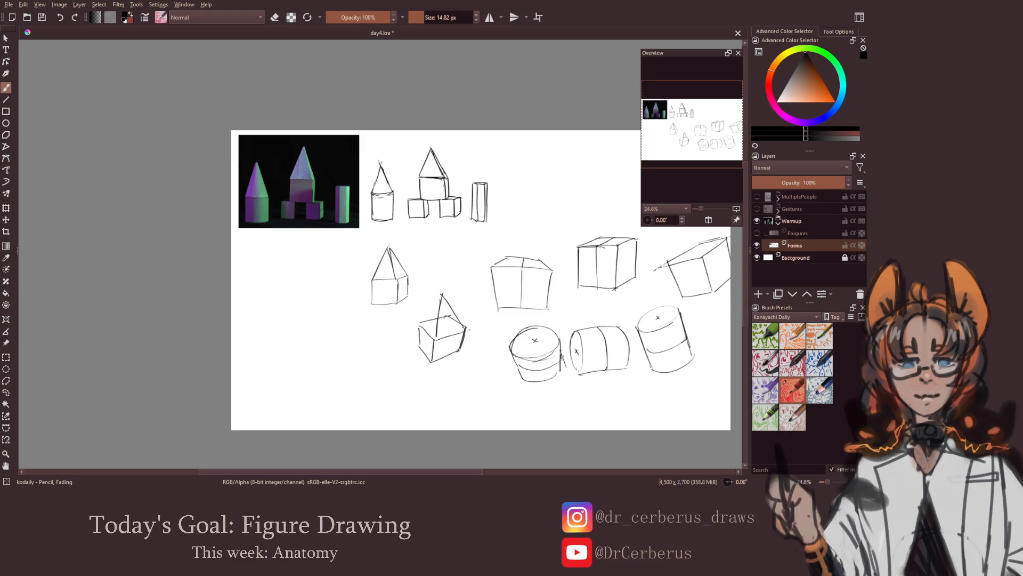
left_click_drag(441, 294, 428, 323)
key("e")
key("e")
Draw a box left of the tilted one with a pyramid tip pointing left from its side face
mouse_move(366, 329)
left_mouse_down()
mouse_move(366, 359)
mouse_move(359, 347)
mouse_move(351, 355)
mouse_move(372, 325)
mouse_move(376, 347)
mouse_move(374, 324)
mouse_move(380, 353)
mouse_move(351, 354)
mouse_move(351, 325)
mouse_move(380, 325)
mouse_move(353, 323)
mouse_move(336, 352)
left_mouse_up()
key("ctrl+z")
key("ctrl+z")
key("ctrl+z")
key("ctrl+z")
key("ctrl+z")
key("ctrl+z")
key("ctrl+z")
key("ctrl+z")
mouse_move(336, 351)
left_mouse_down()
mouse_move(353, 355)
mouse_move(326, 332)
mouse_move(336, 352)
left_mouse_up()
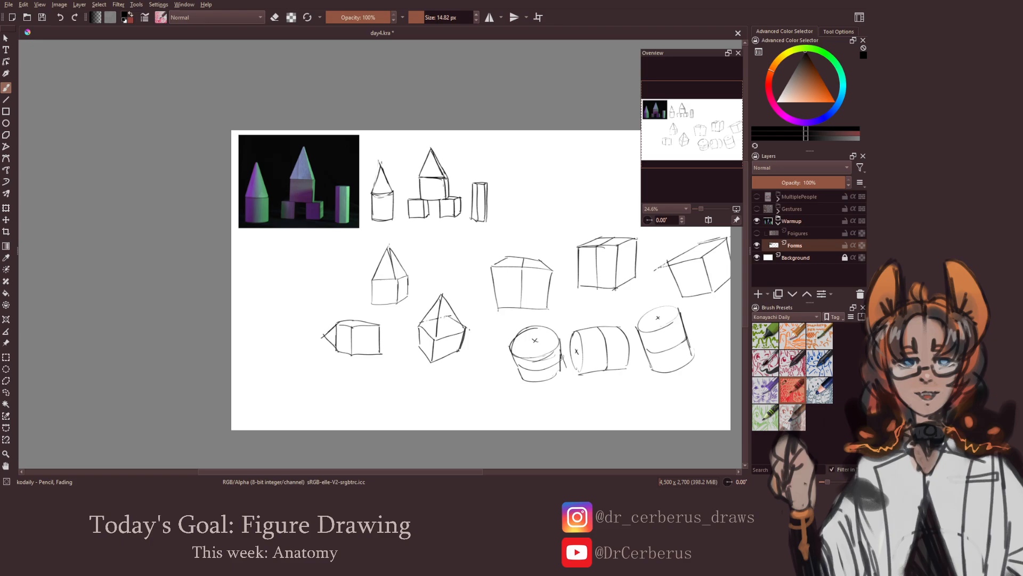
Undo the pyramid tip on the left box and redraw it shorter against the side face
key("ctrl+z")
key("ctrl+z")
key("x")
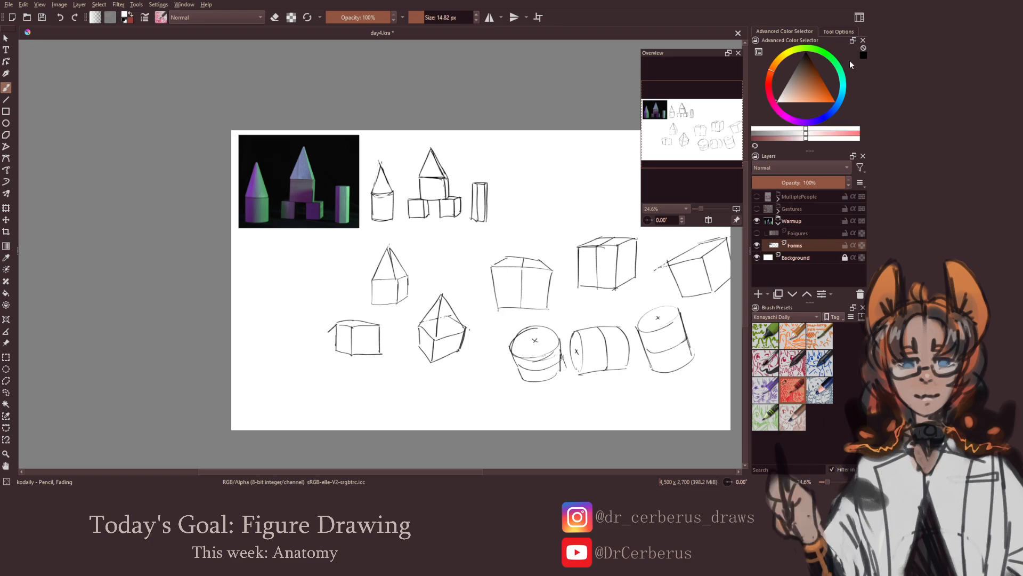
key("x")
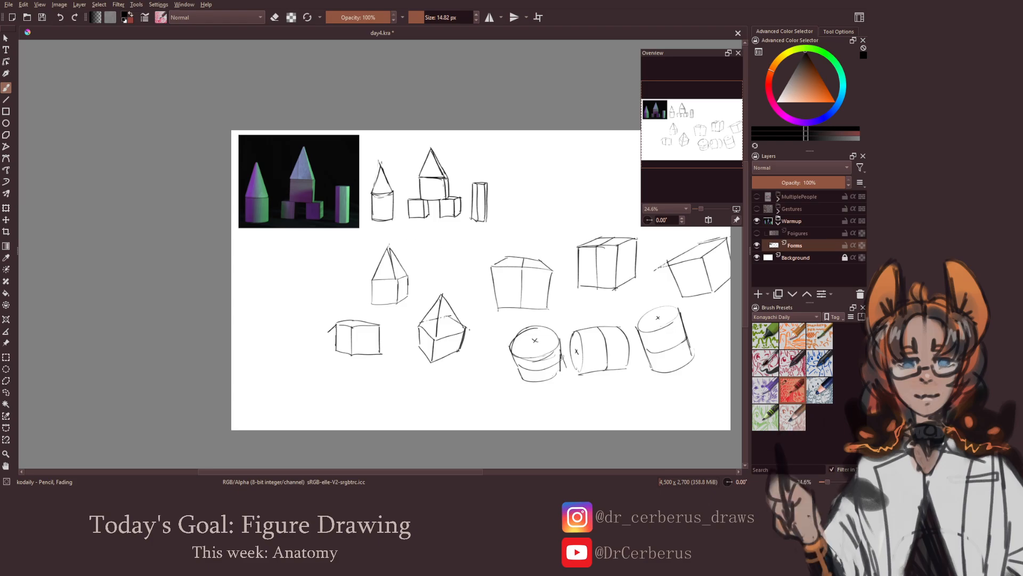
left_click_drag(327, 335, 336, 352)
key("minus")
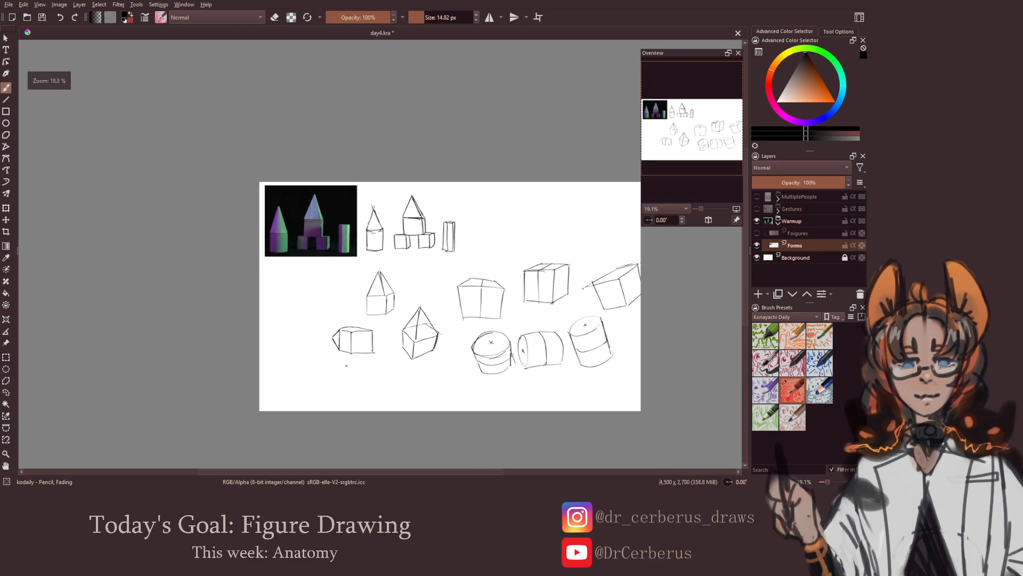
Check the canvas mirrored, undo the left box's short tip and redraw it as a strongly foreshortened pyramid
key("m")
key("m")
left_click(358, 332, "ctrl")
key("ctrl+z")
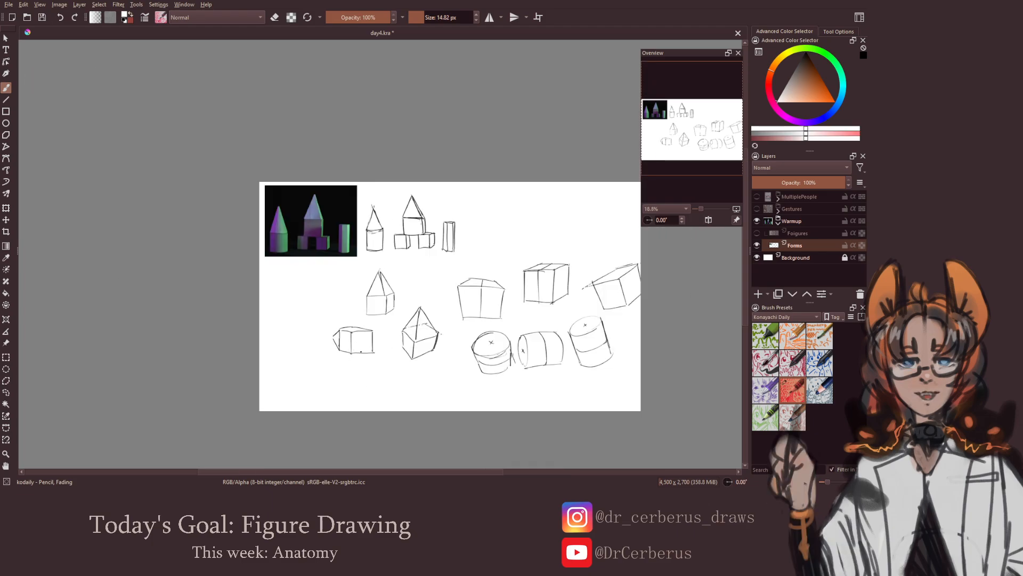
key("ctrl+z")
left_click(863, 55)
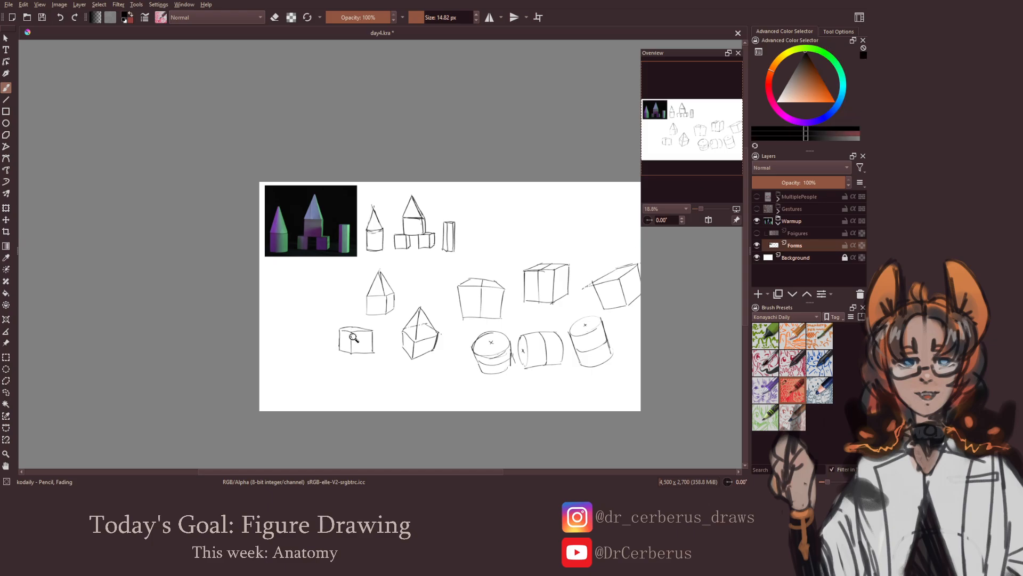
scroll(352, 341, "up", 3)
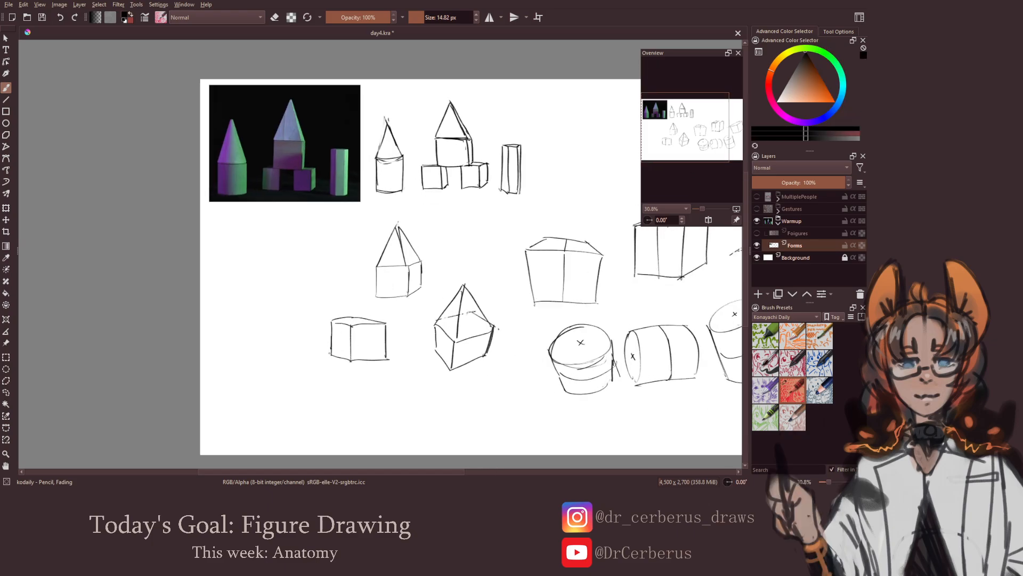
left_click_drag(327, 330, 330, 356)
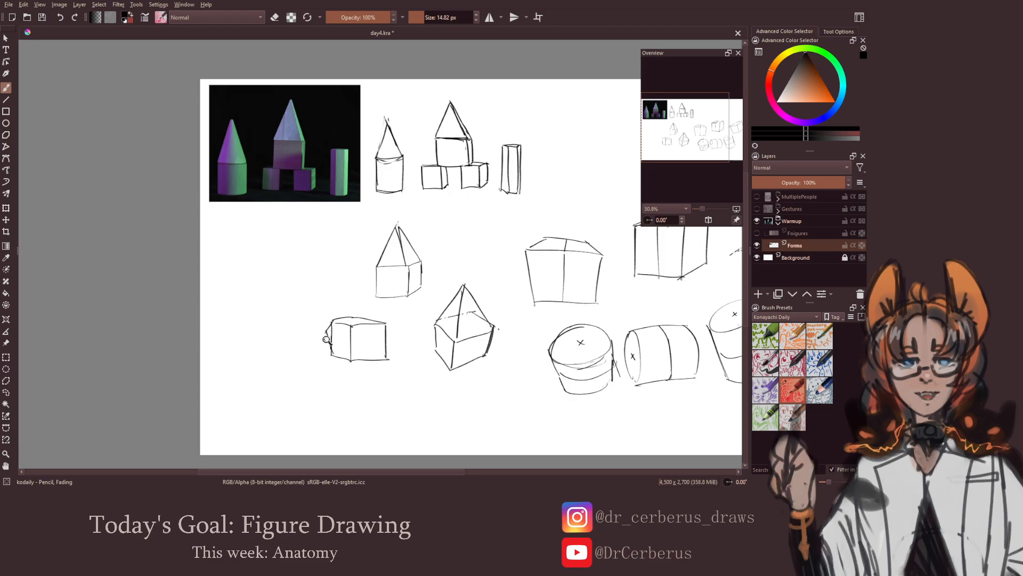
Check the sketches in mirrored view, restore the normal orientation and save the drawing
scroll(326, 340, "down", 2)
key("m")
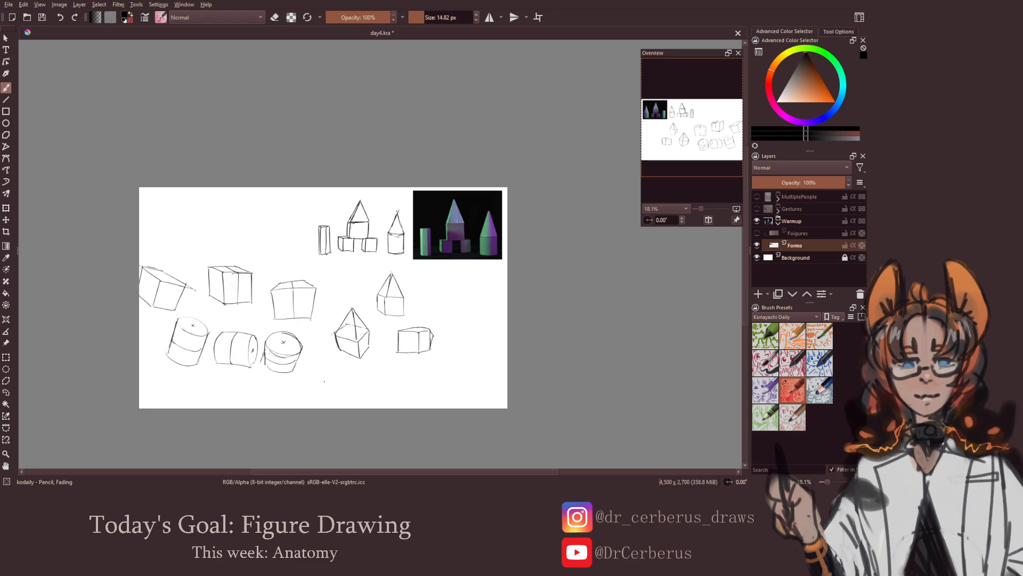
key("m")
mouse_move(344, 311)
left_mouse_down()
mouse_move(339, 336)
mouse_move(339, 308)
mouse_move(326, 312)
left_mouse_up()
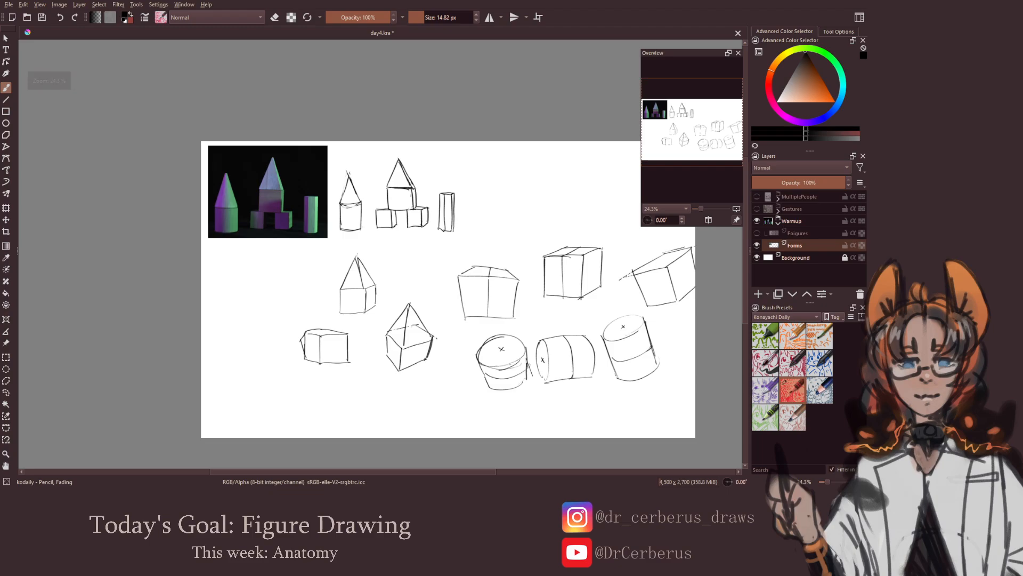
key("ctrl+s")
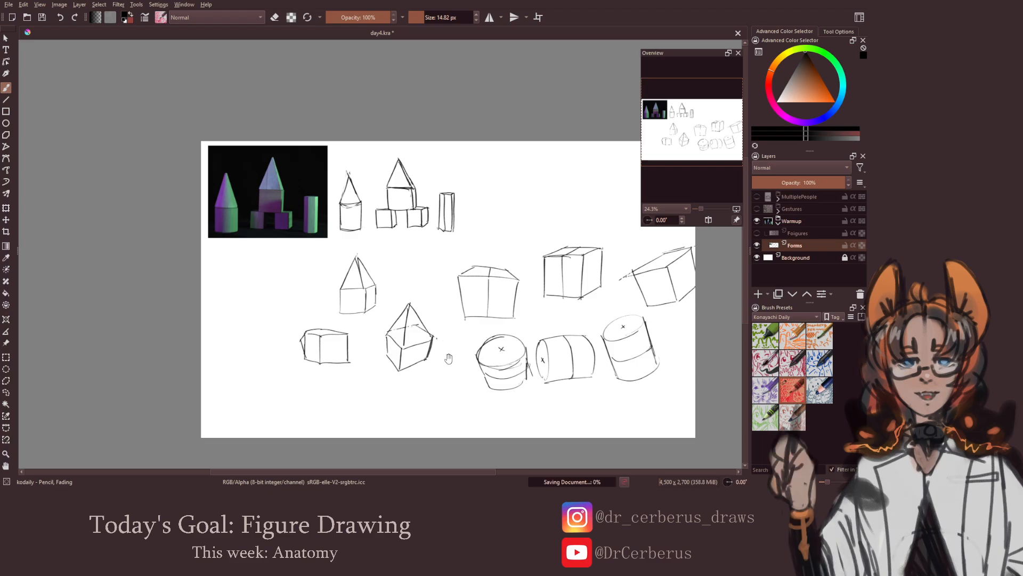
Draw an upright cylinder with a cone roof in the blank area directly below the reference photo
left_click_drag(448, 357, 478, 357)
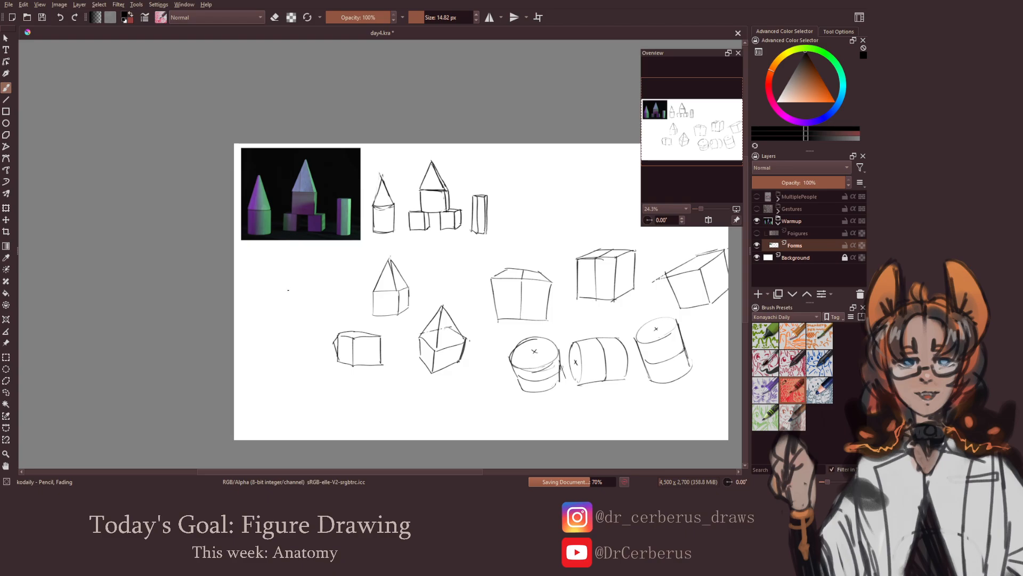
mouse_move(256, 285)
left_mouse_down()
mouse_move(291, 287)
mouse_move(257, 311)
mouse_move(260, 319)
mouse_move(285, 316)
mouse_move(287, 313)
left_mouse_up()
key("ctrl+z")
mouse_move(273, 253)
left_mouse_down()
mouse_move(257, 283)
mouse_move(284, 277)
mouse_move(285, 286)
mouse_move(339, 291)
left_mouse_up()
key("ctrl+z")
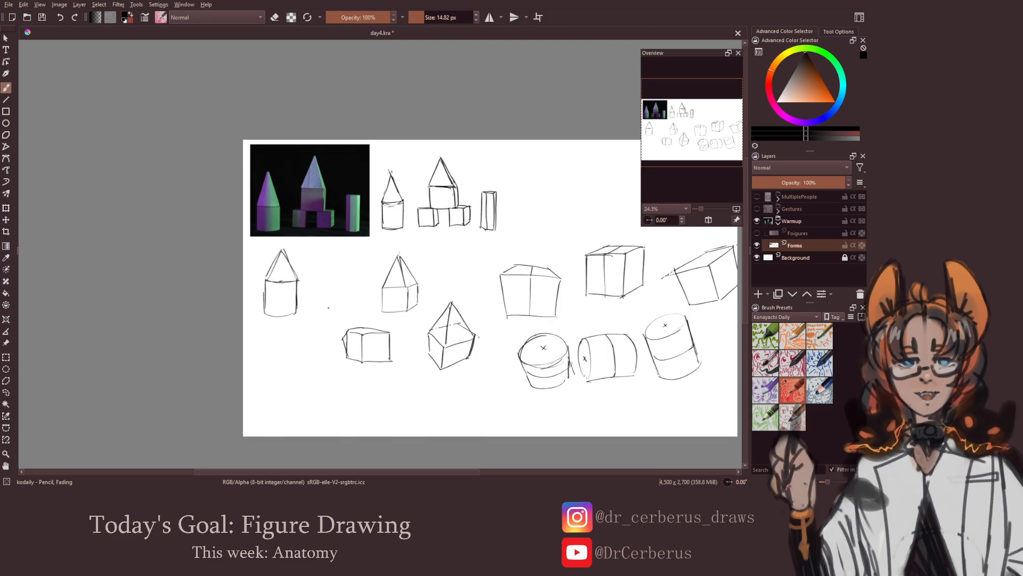
Draw a cylinder lying on its side below the upright cone-roofed cylinder
mouse_move(295, 337)
left_mouse_down()
mouse_move(291, 377)
mouse_move(303, 356)
mouse_move(293, 380)
mouse_move(298, 335)
mouse_move(282, 337)
mouse_move(294, 337)
mouse_move(262, 378)
mouse_move(297, 376)
left_mouse_up()
key("ctrl+z")
key("ctrl+z")
key("ctrl+z")
Complete the lying cylinder's right end ellipse and add a cone pointing right from it, erasing stray lines
key("ctrl+z")
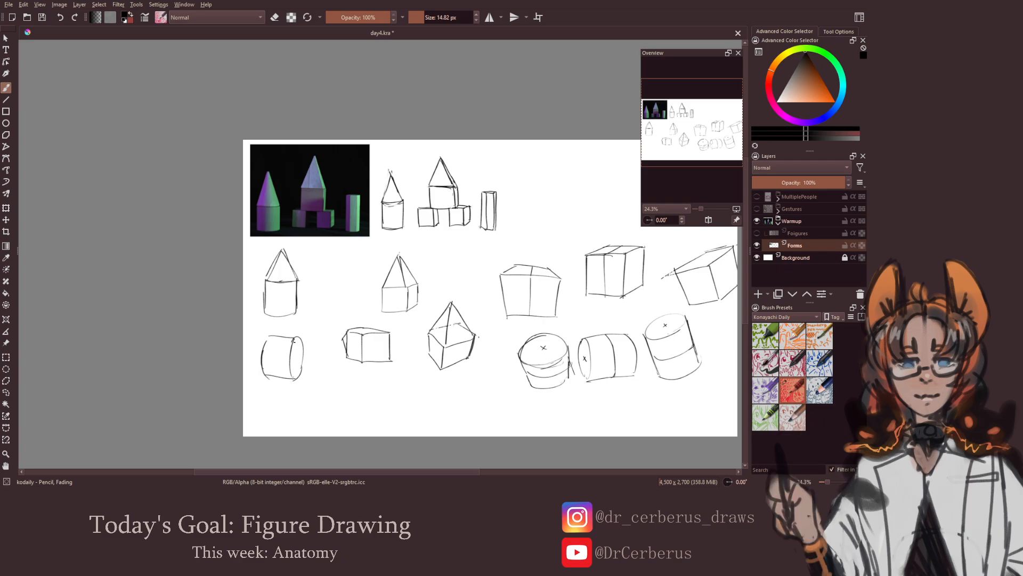
mouse_move(295, 339)
left_mouse_down()
mouse_move(321, 365)
mouse_move(293, 374)
left_mouse_up()
Draw a short tilted cylinder with a visible elliptical top face below the box with the foreshortened tip
key("ctrl+z")
key("ctrl+z")
key("ctrl+z")
key("ctrl+z")
mouse_move(319, 364)
left_mouse_down()
mouse_move(293, 378)
mouse_move(304, 362)
left_mouse_up()
key("e")
key("e")
mouse_move(366, 393)
left_mouse_down()
mouse_move(379, 376)
mouse_move(351, 416)
mouse_move(389, 397)
left_mouse_up()
key("ctrl+z")
key("ctrl+z")
key("ctrl+z")
key("ctrl+z")
left_click_drag(389, 393, 373, 410)
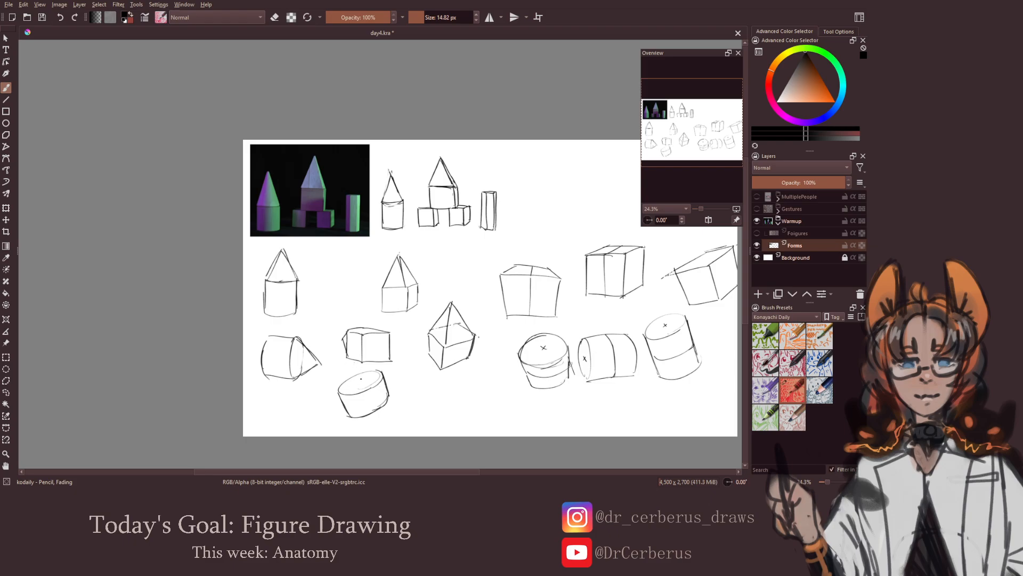
Add a foreshortened cone to the tilted cylinder's top face, clean up the overlap and check the canvas mirrored
left_click_drag(359, 381, 353, 362)
key("ctrl+z")
mouse_move(351, 364)
left_mouse_down()
mouse_move(339, 388)
mouse_move(384, 368)
mouse_move(358, 378)
left_mouse_up()
key("ctrl+z")
key("ctrl+z")
key("e")
key("e")
key("minus")
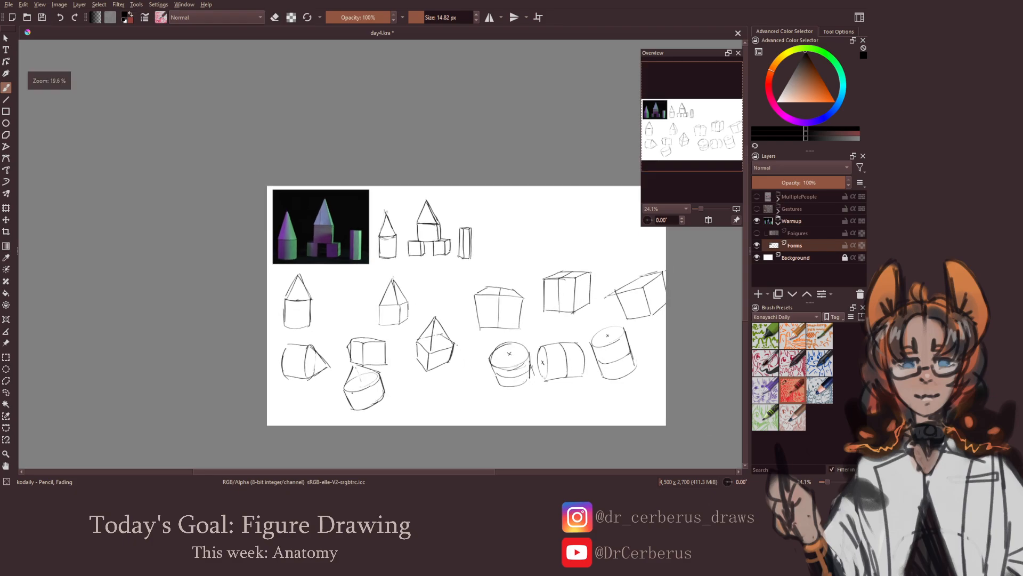
key("m")
key("m")
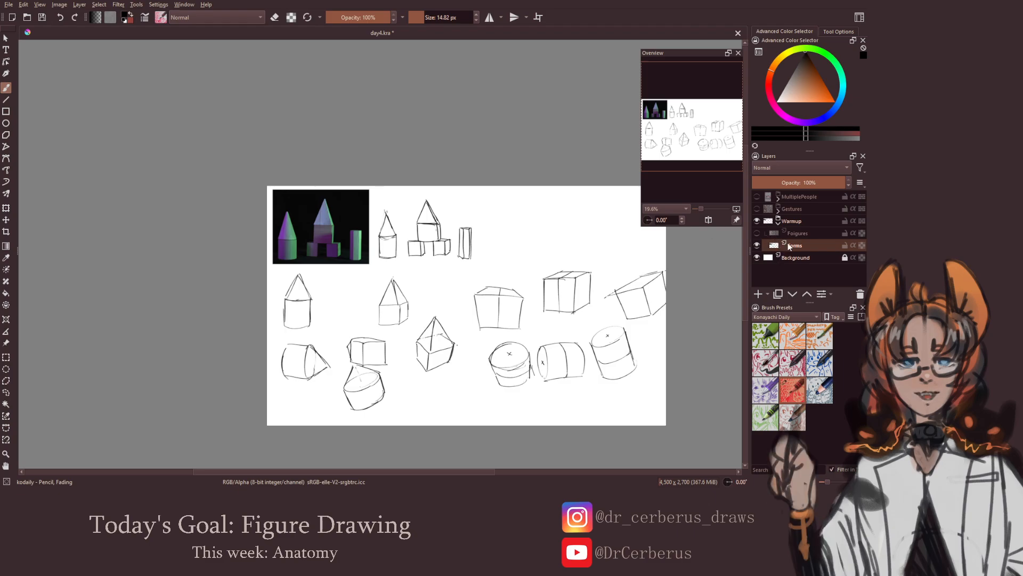
Hide the Forms layer, show and select the Foigures layer, and save the drawing
left_click(757, 245)
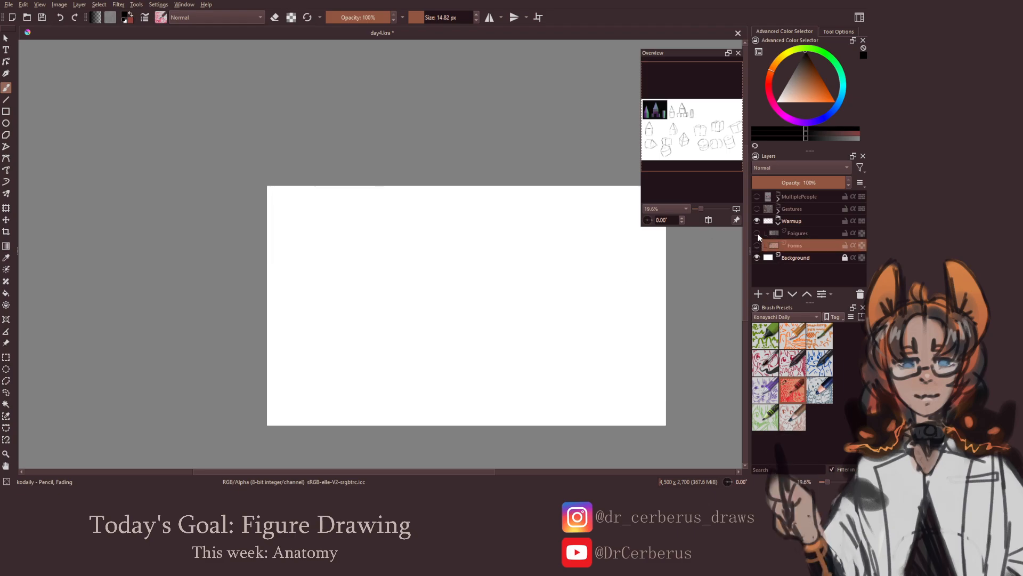
left_click(756, 233)
left_click(815, 225)
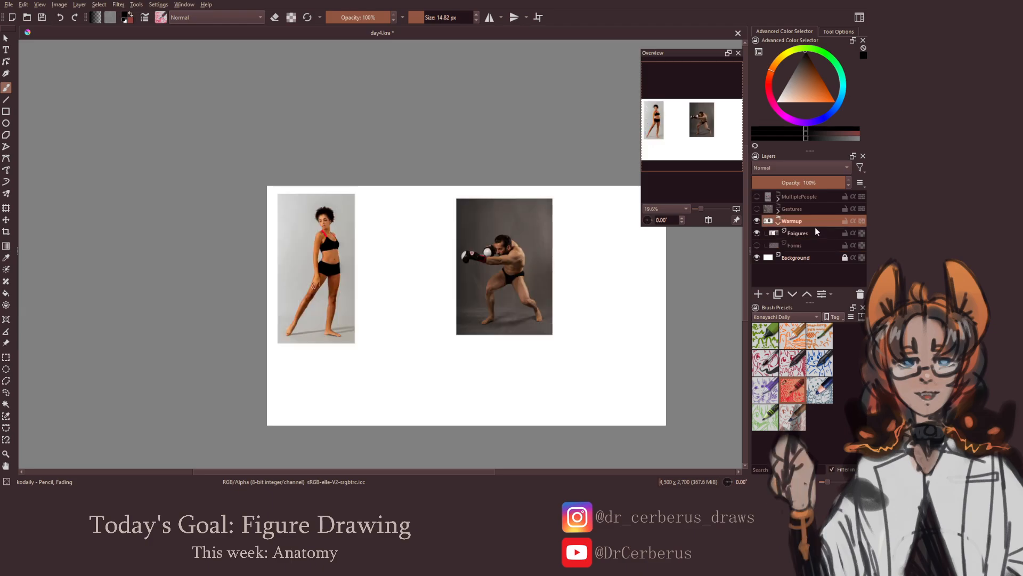
left_click(815, 229)
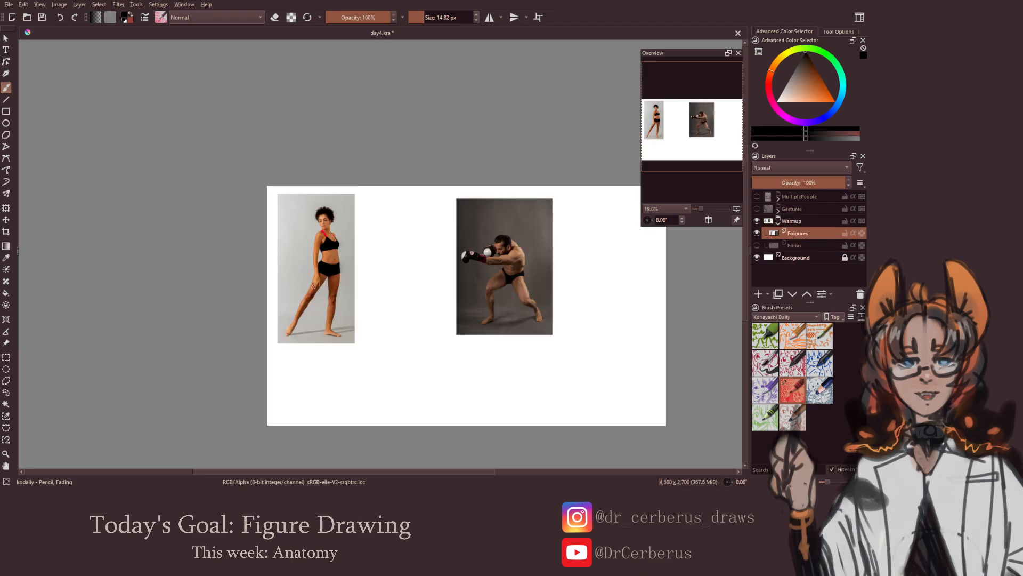
key("ctrl+s")
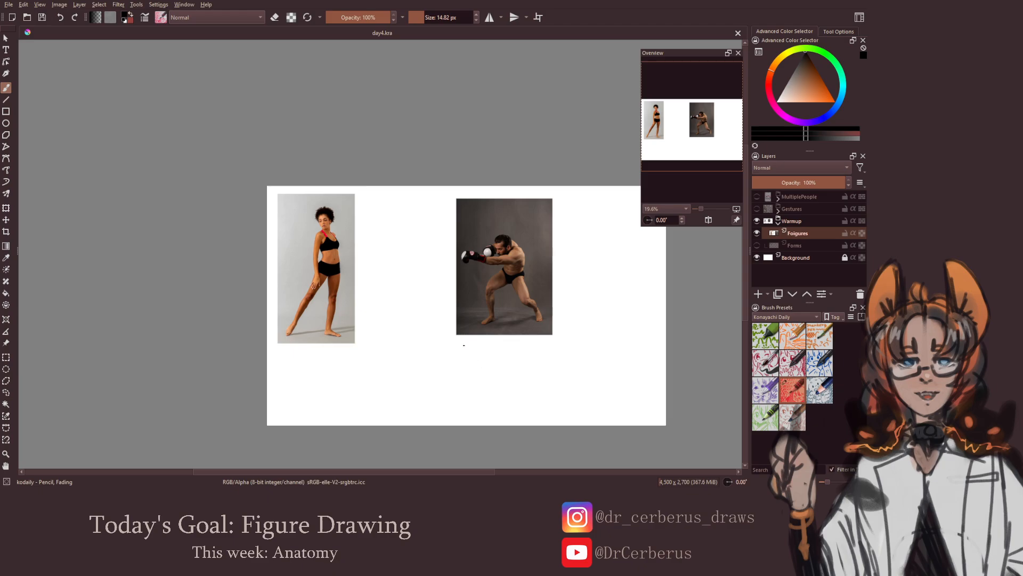
Sketch the standing woman's head beside her photo as a ball with a block-shaped jaw and a brow line
mouse_move(427, 232)
left_mouse_down()
mouse_move(420, 256)
mouse_move(420, 242)
mouse_move(454, 219)
mouse_move(441, 187)
mouse_move(456, 184)
mouse_move(453, 175)
mouse_move(462, 181)
mouse_move(443, 178)
mouse_move(442, 192)
mouse_move(456, 177)
mouse_move(442, 203)
left_mouse_up()
key("ctrl+z")
key("ctrl+z")
key("ctrl+z")
key("ctrl+z")
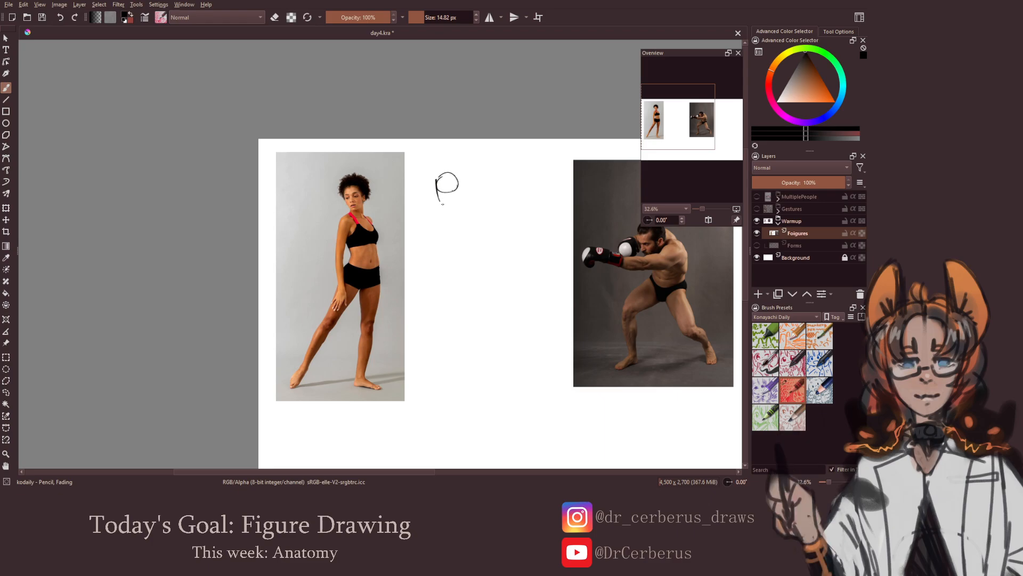
key("ctrl+z")
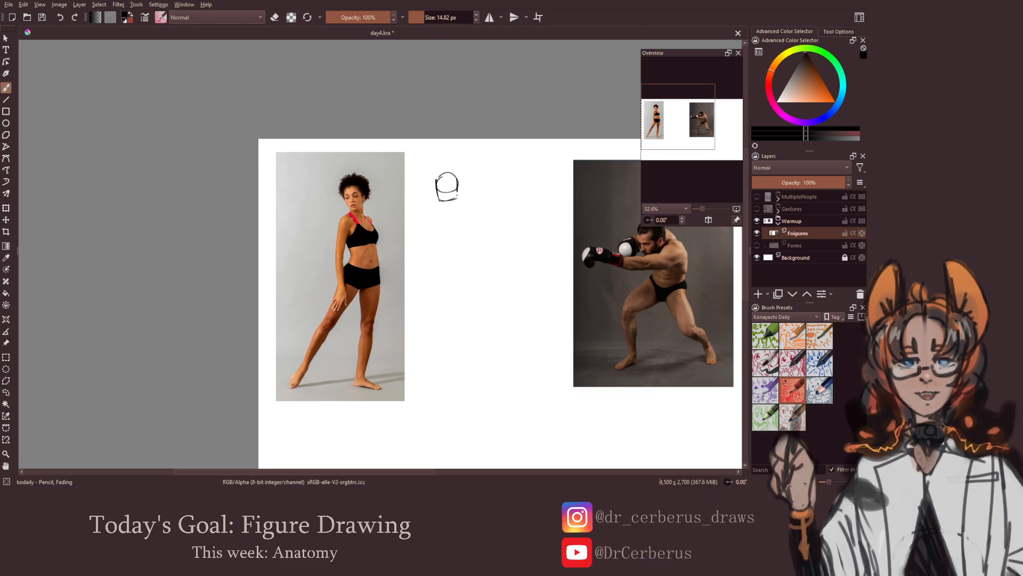
left_click_drag(438, 179, 456, 177)
Draw the standing figure's ribcage below the head as a slightly tilted box with a narrow side face
mouse_move(431, 214)
left_mouse_down()
mouse_move(443, 242)
mouse_move(467, 211)
mouse_move(478, 237)
mouse_move(441, 242)
mouse_move(467, 239)
left_mouse_up()
key("ctrl+z")
key("e")
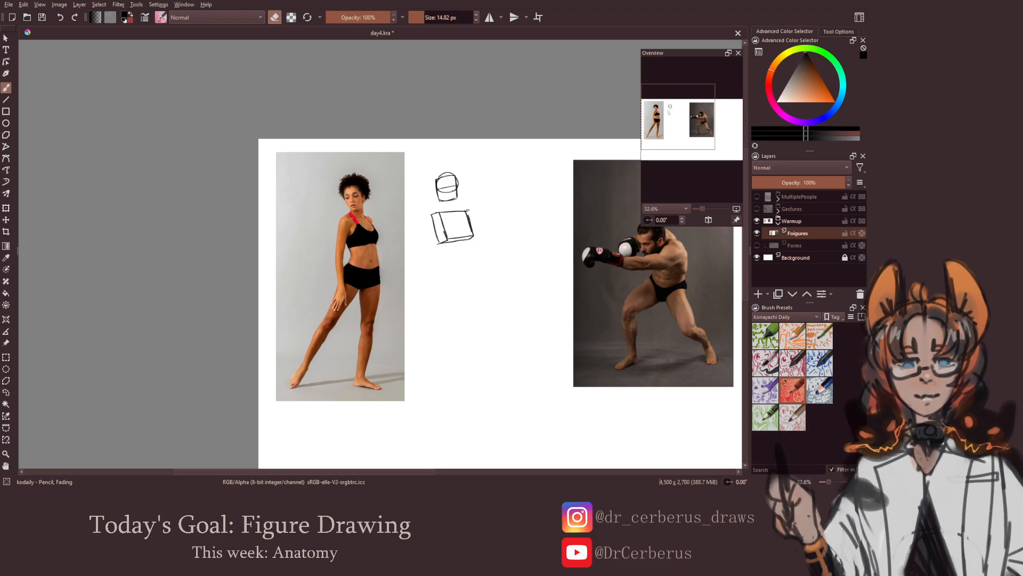
key("e")
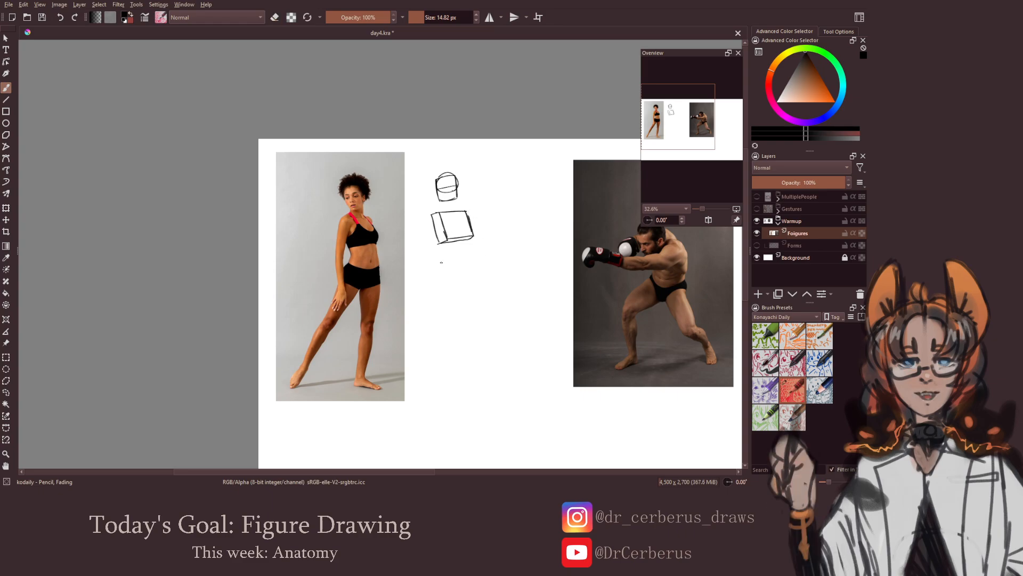
Draw the standing figure's pelvis as a flat tilted box below the ribcage
mouse_move(445, 264)
left_mouse_down()
mouse_move(473, 256)
mouse_move(441, 275)
mouse_move(450, 282)
mouse_move(449, 269)
mouse_move(436, 276)
mouse_move(477, 260)
left_mouse_up()
key("ctrl+z")
Add round shoulder joints at the ribcage box's upper corners and a neck up to the head, erasing overlapping lines
key("ctrl+z")
key("ctrl+z")
key("ctrl+z")
mouse_move(431, 210)
left_mouse_down()
mouse_move(427, 219)
mouse_move(432, 210)
left_mouse_up()
key("ctrl+z")
key("ctrl+z")
key("e")
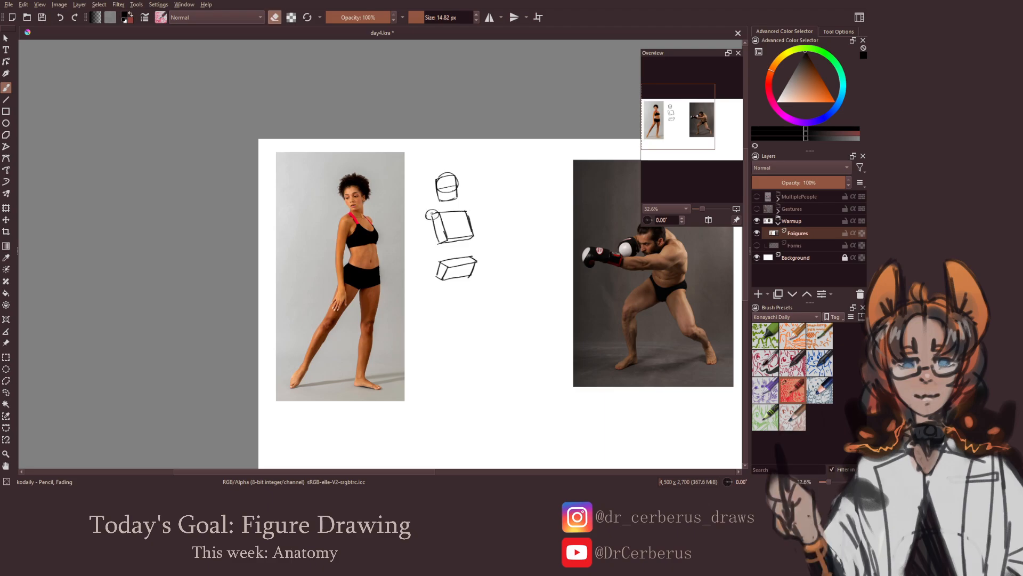
key("e")
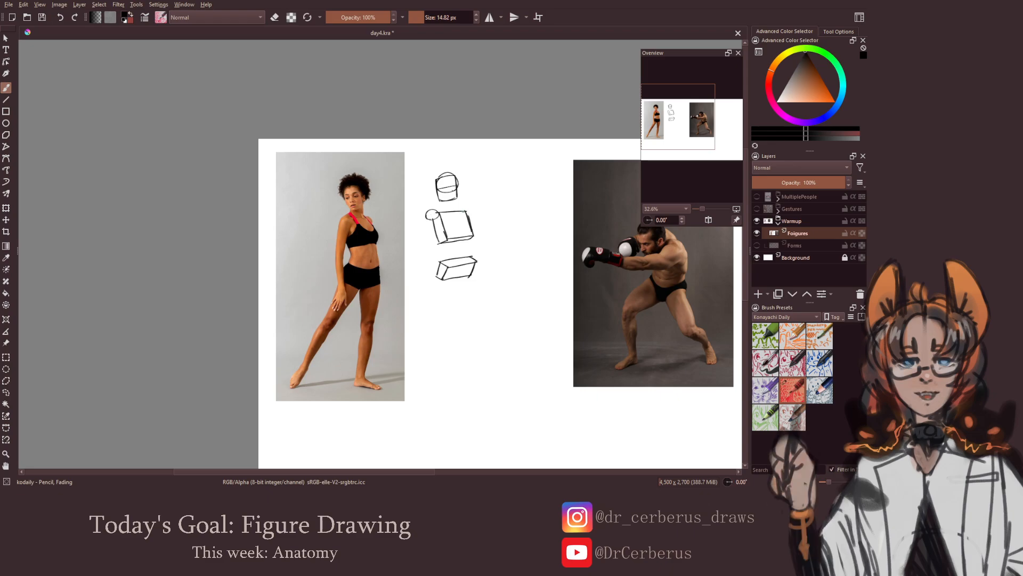
left_click_drag(465, 206, 468, 214)
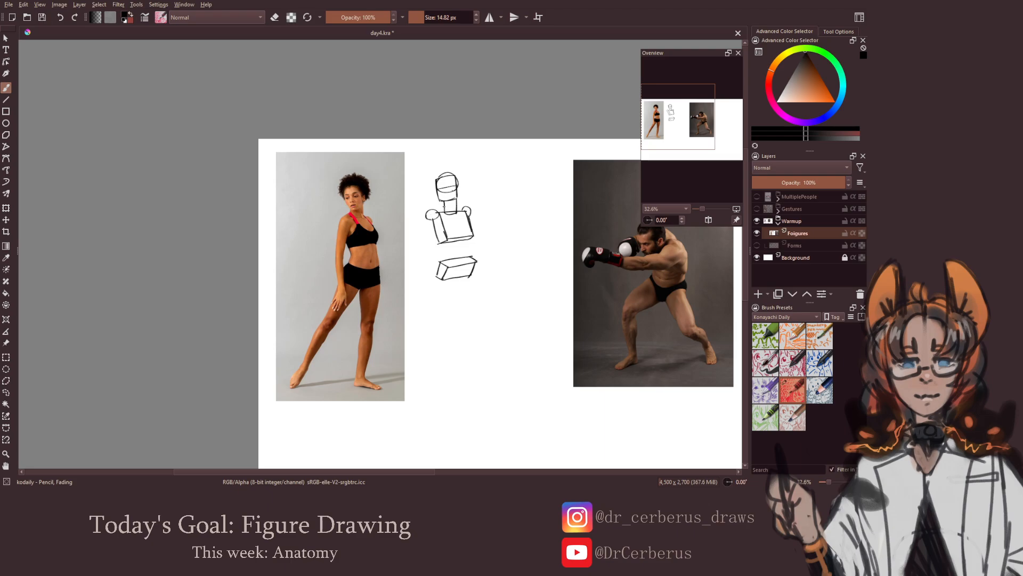
Check the standing figure in the mirrored view and redraw its neck between the jaw block and the ribcage box
left_click_drag(444, 206, 456, 206)
key("e")
key("e")
scroll(463, 223, "down", 1)
key("m")
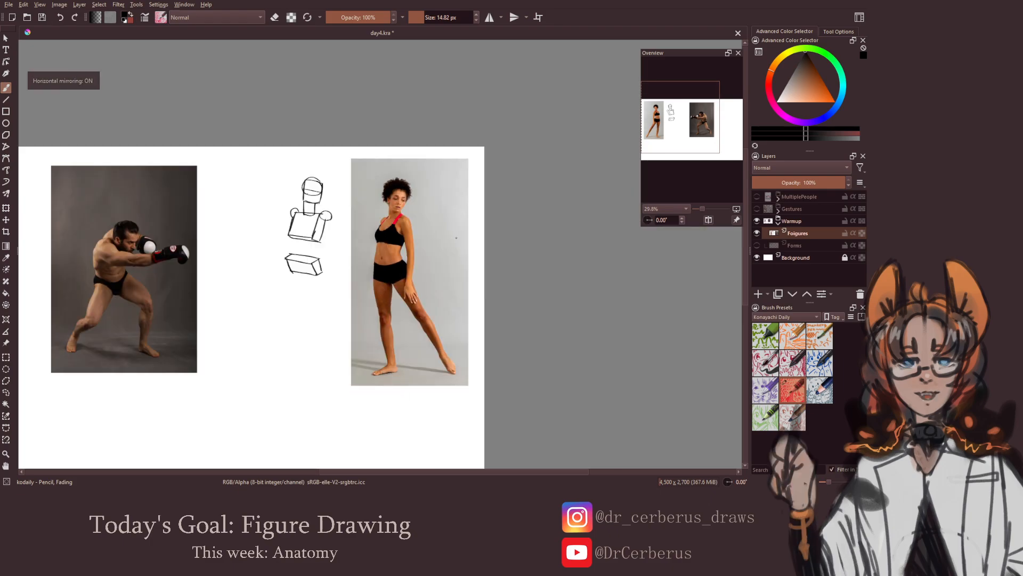
key("m")
scroll(465, 238, "up", 1)
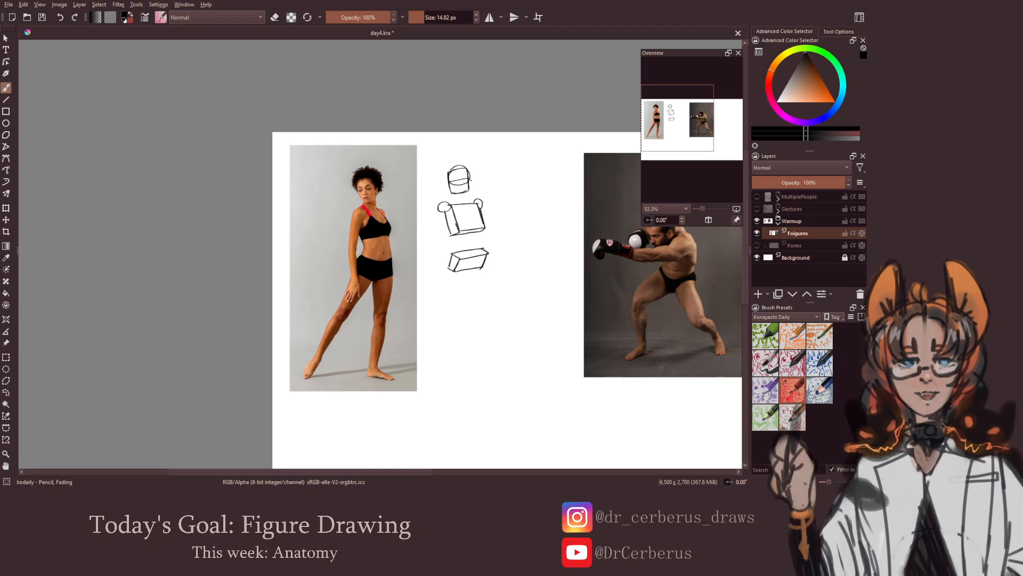
left_click_drag(471, 180, 469, 198)
key("ctrl+z")
key("ctrl+z")
left_click_drag(460, 200, 472, 202)
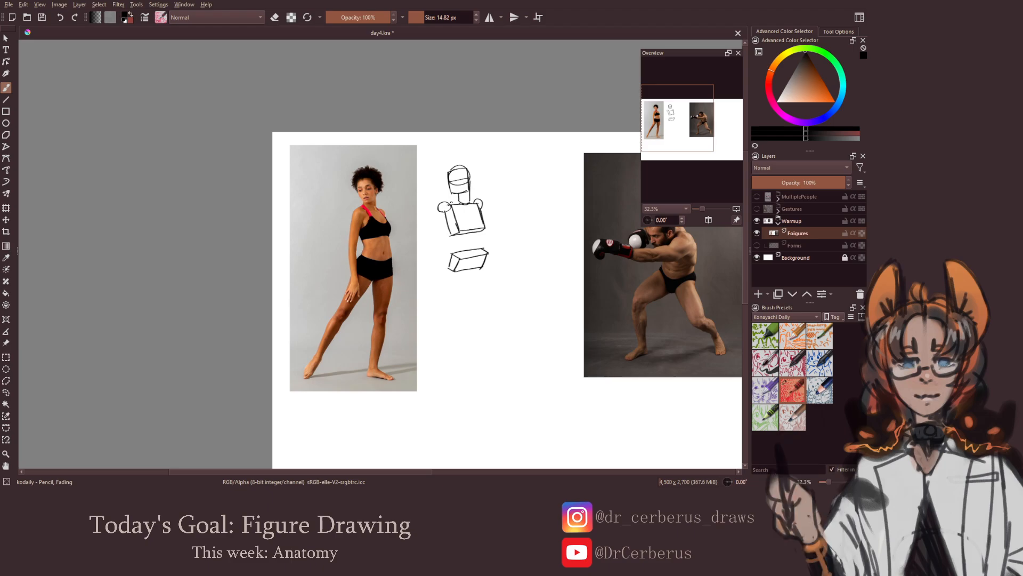
key("ctrl+z")
Draw the standing figure's near upper arm as a cylinder from the shoulder joint to a small elbow ball, cleaning up overlapping lines
left_click_drag(454, 223, 449, 221)
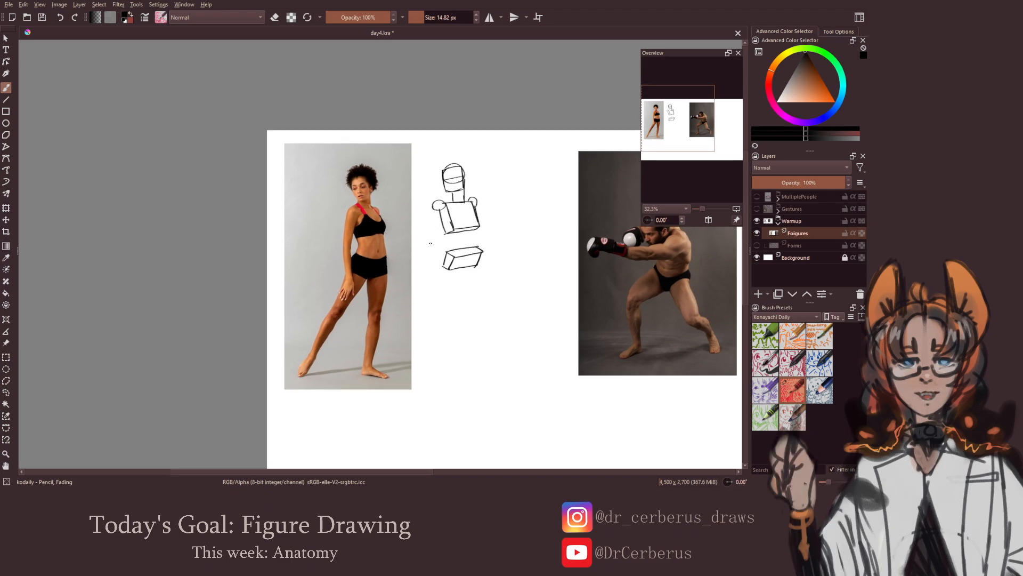
left_click_drag(430, 241, 428, 240)
left_click_drag(431, 207, 438, 235)
left_click_drag(435, 210, 427, 235)
key("e")
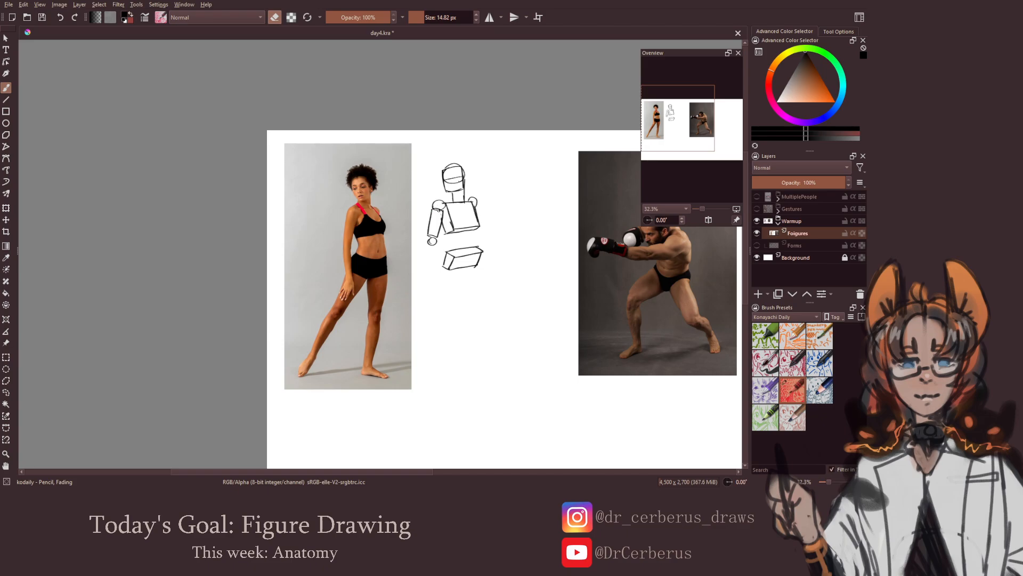
key("e")
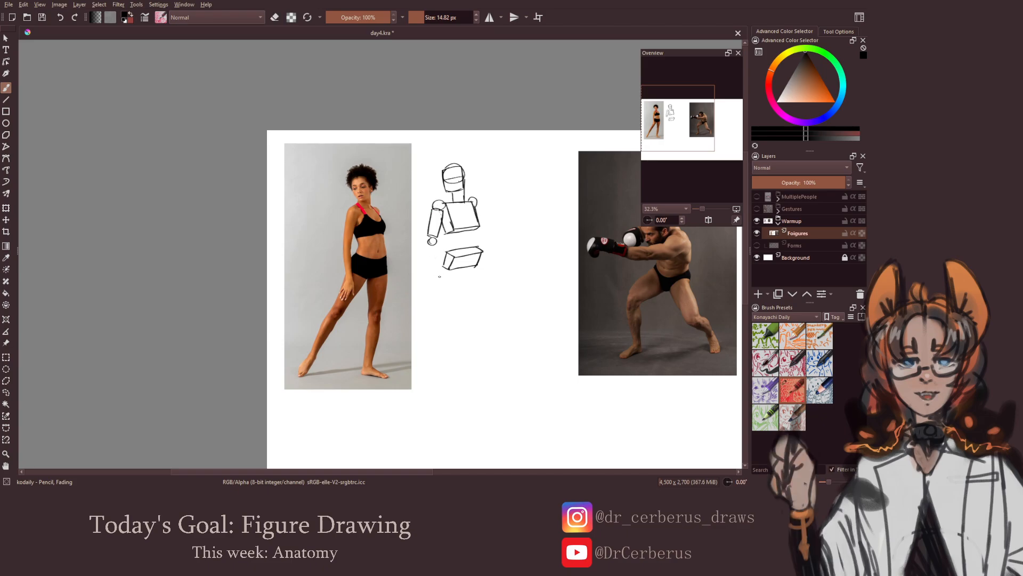
Extend the near arm with a forearm cylinder, a small wrist ball and a block-shaped hand beside the pelvis, and save the document
left_click_drag(435, 278, 442, 279)
mouse_move(428, 245)
left_mouse_down()
mouse_move(438, 244)
mouse_move(433, 271)
mouse_move(441, 273)
left_mouse_up()
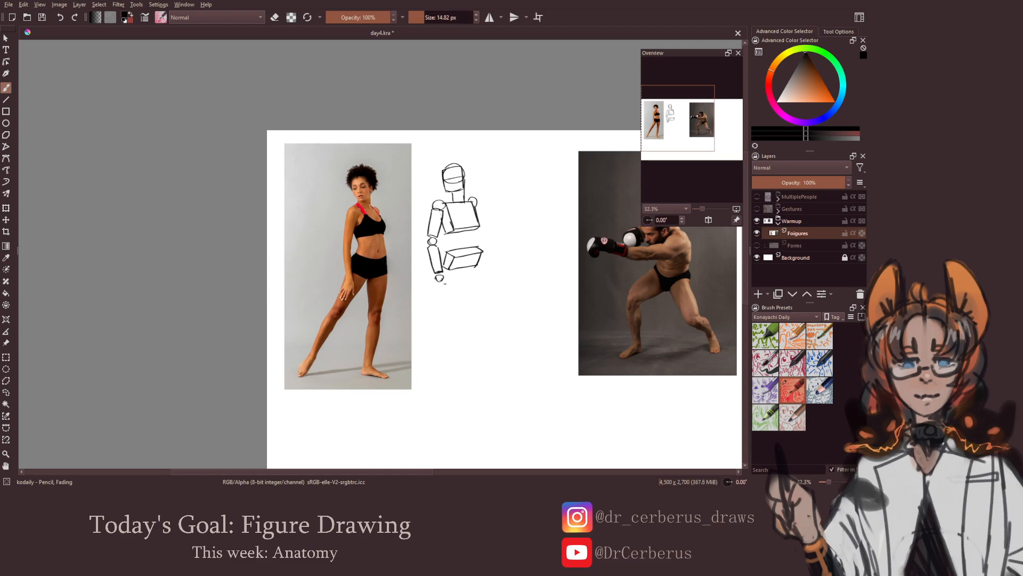
mouse_move(438, 281)
left_mouse_down()
mouse_move(433, 295)
mouse_move(446, 293)
left_mouse_up()
key("ctrl+z")
key("ctrl+z")
key("ctrl+s")
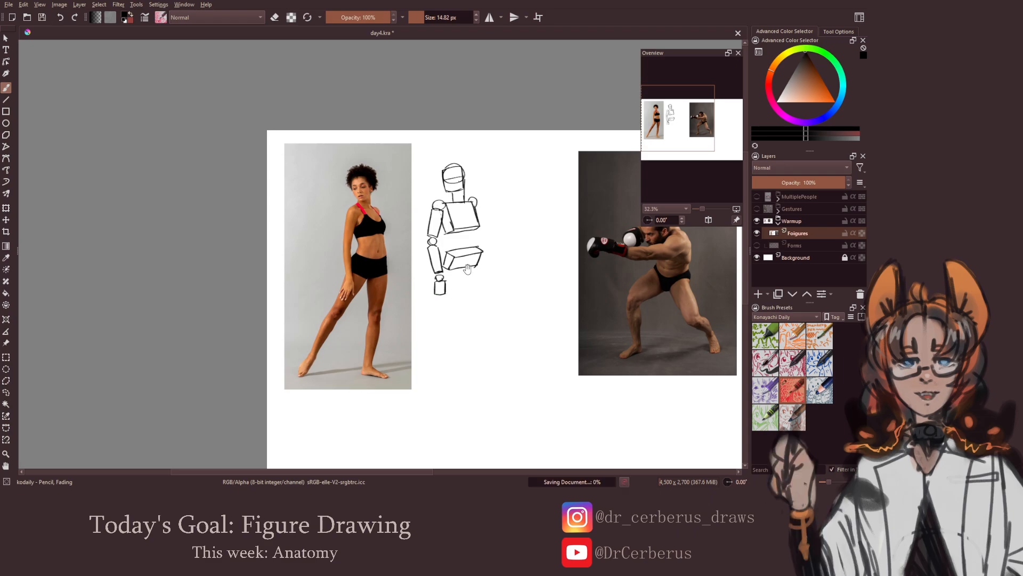
left_click_drag(472, 275, 454, 273)
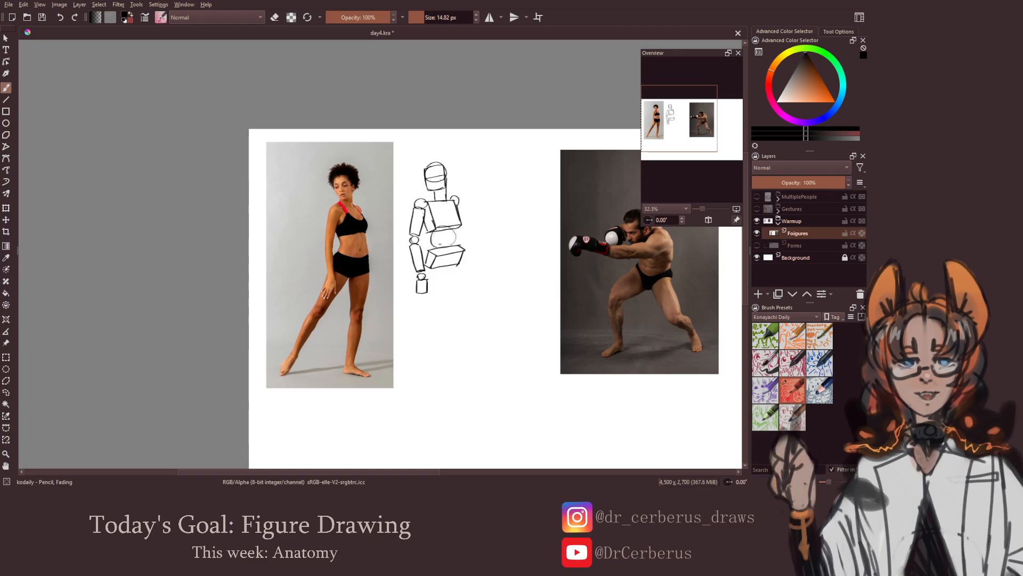
mouse_move(447, 231)
left_mouse_down()
mouse_move(456, 245)
mouse_move(428, 251)
mouse_move(457, 231)
mouse_move(460, 247)
mouse_move(443, 242)
mouse_move(424, 260)
left_mouse_up()
key("ctrl+z")
key("ctrl+z")
key("ctrl+z")
key("ctrl+z")
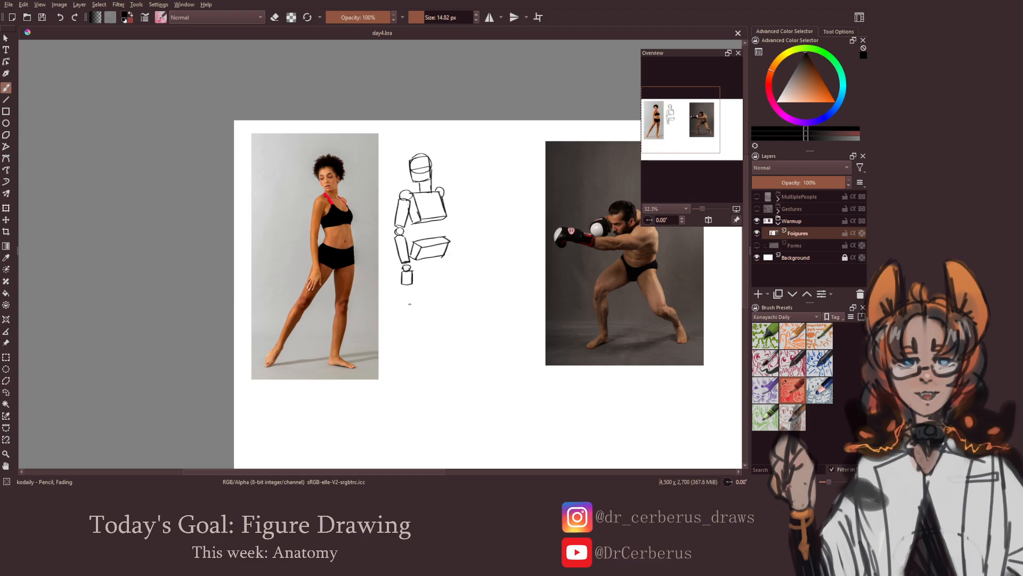
Place two knee balls below the pelvis and draw the upright leg's thigh as a tapered cylinder down to its knee
mouse_move(409, 304)
left_mouse_down()
mouse_move(399, 306)
mouse_move(446, 297)
left_mouse_up()
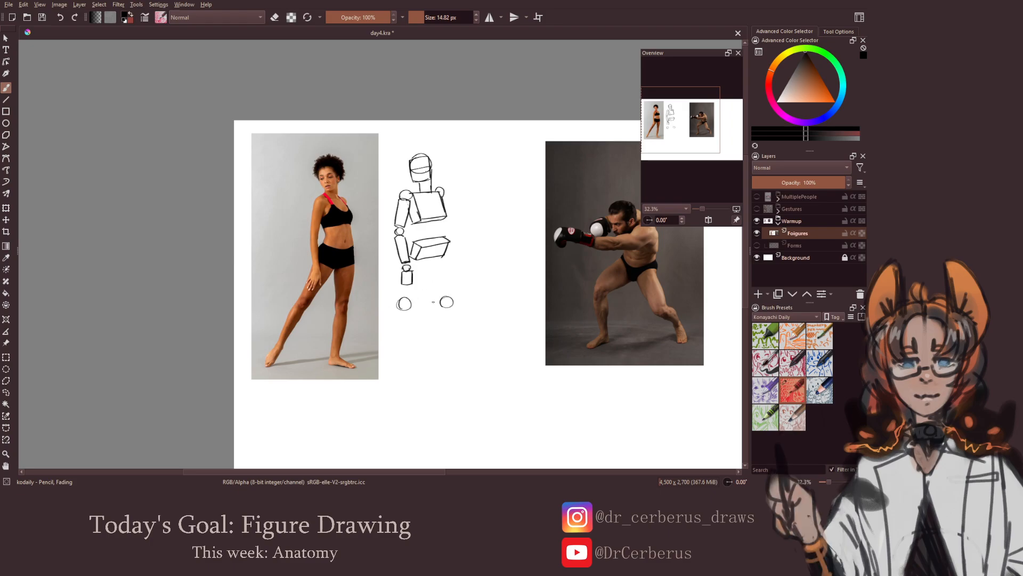
left_click_drag(437, 305, 438, 303)
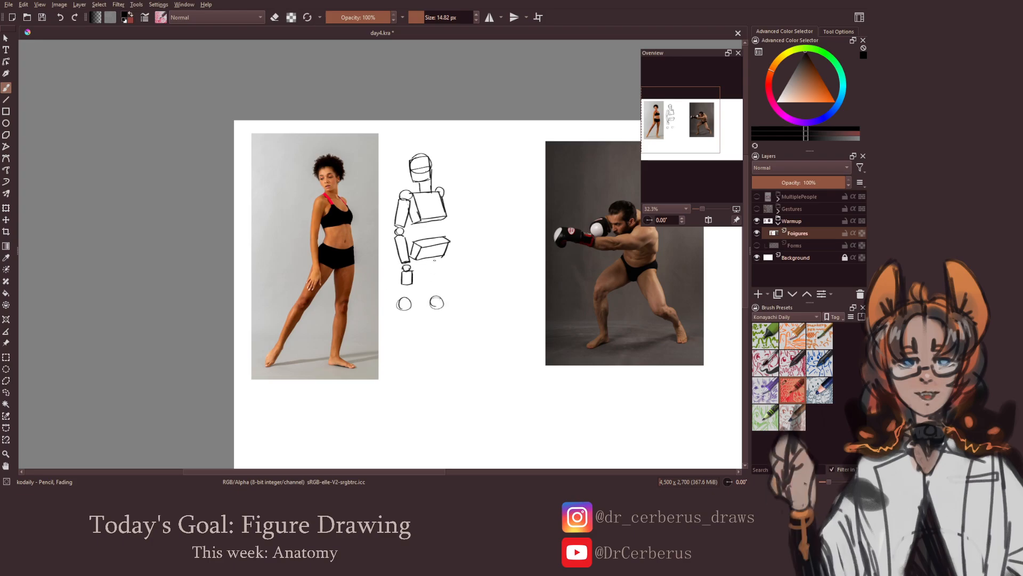
mouse_move(435, 261)
left_mouse_down()
mouse_move(450, 255)
mouse_move(429, 287)
mouse_move(445, 297)
left_mouse_up()
left_click_drag(448, 256, 443, 294)
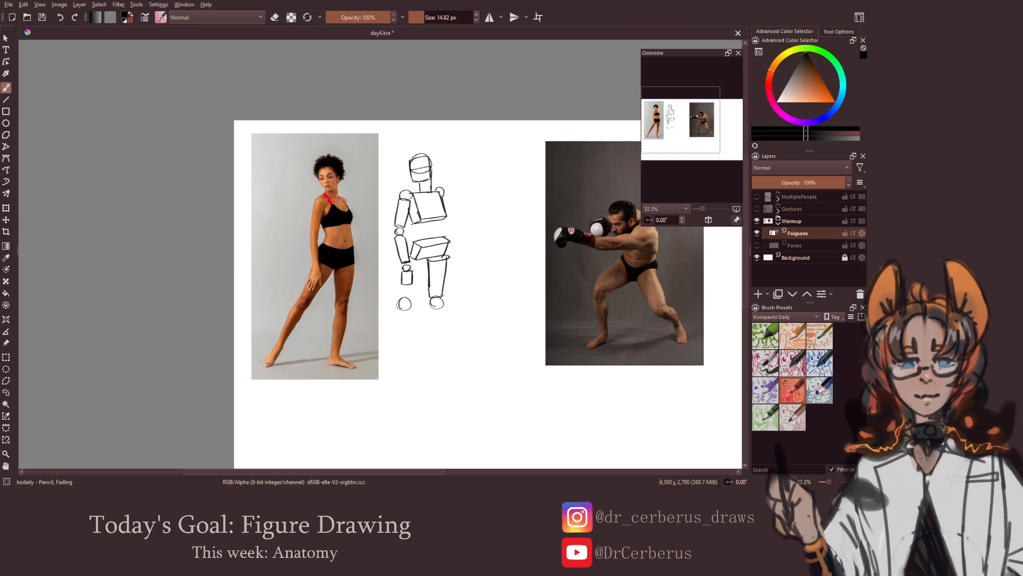
key("e")
key("e")
left_click_drag(439, 317, 436, 310)
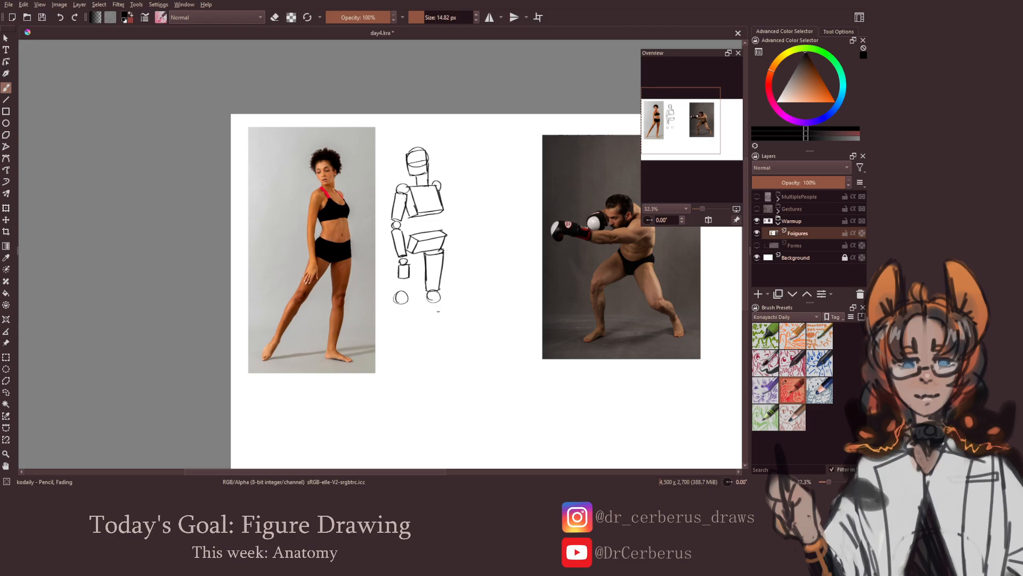
key("e")
key("e")
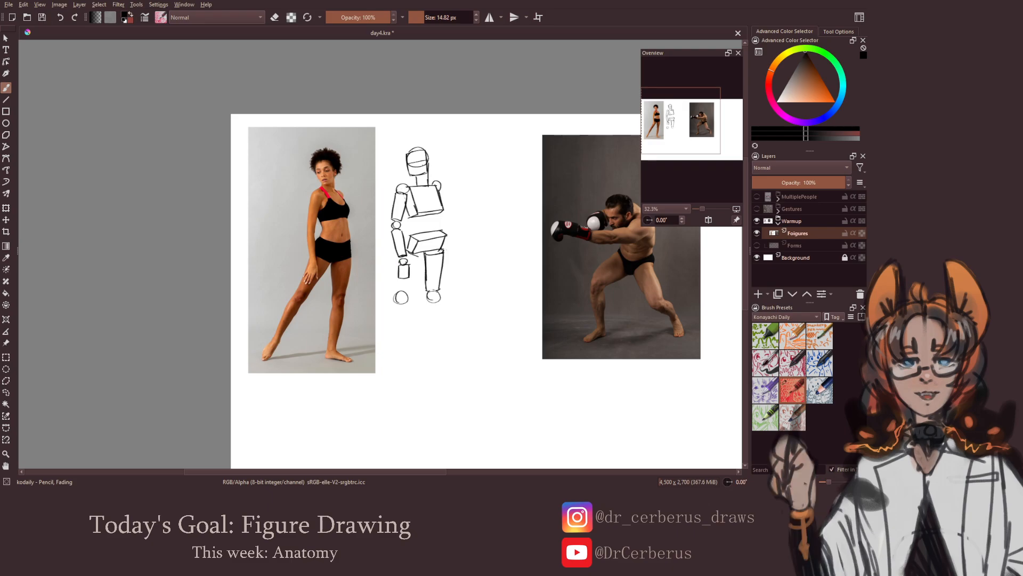
Draw the outstretched leg's thigh as a slanted cylinder behind the hand down to its knee ball, cleaning up overlapping lines
key("ctrl+z")
key("e")
key("e")
mouse_move(420, 259)
left_mouse_down()
mouse_move(409, 294)
mouse_move(395, 293)
left_mouse_up()
key("ctrl+z")
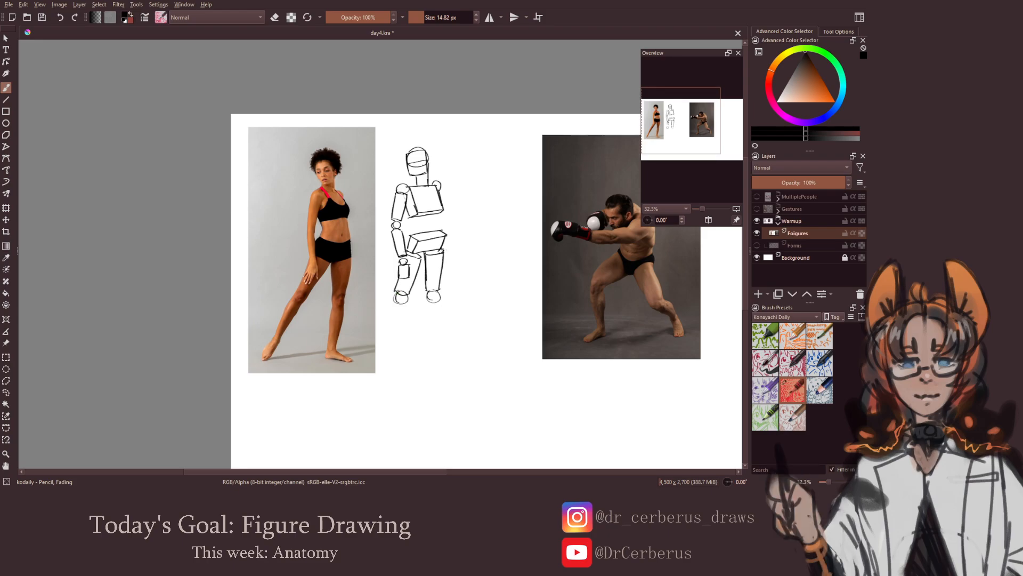
key("e")
key("e")
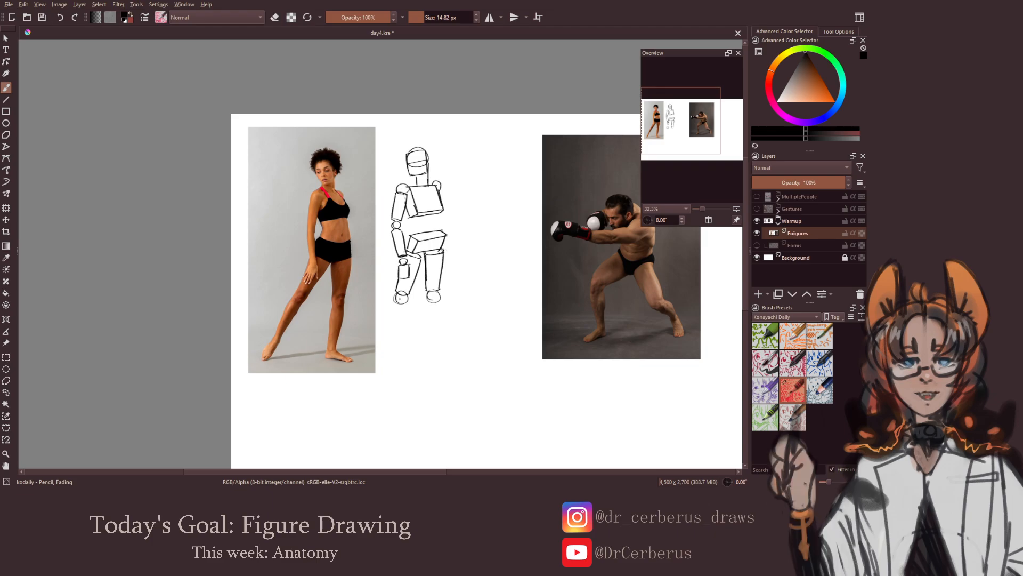
key("e")
key("e")
Complete the outstretched leg with a slanted shin cylinder, an ankle ball and a box-shaped foot
mouse_move(395, 304)
left_mouse_down()
mouse_move(406, 306)
mouse_move(383, 342)
mouse_move(406, 311)
mouse_move(372, 363)
left_mouse_up()
key("ctrl+z")
key("ctrl+z")
key("ctrl+z")
key("ctrl+z")
left_click_drag(372, 363, 400, 356)
key("ctrl+z")
key("ctrl+z")
key("ctrl+z")
key("ctrl+z")
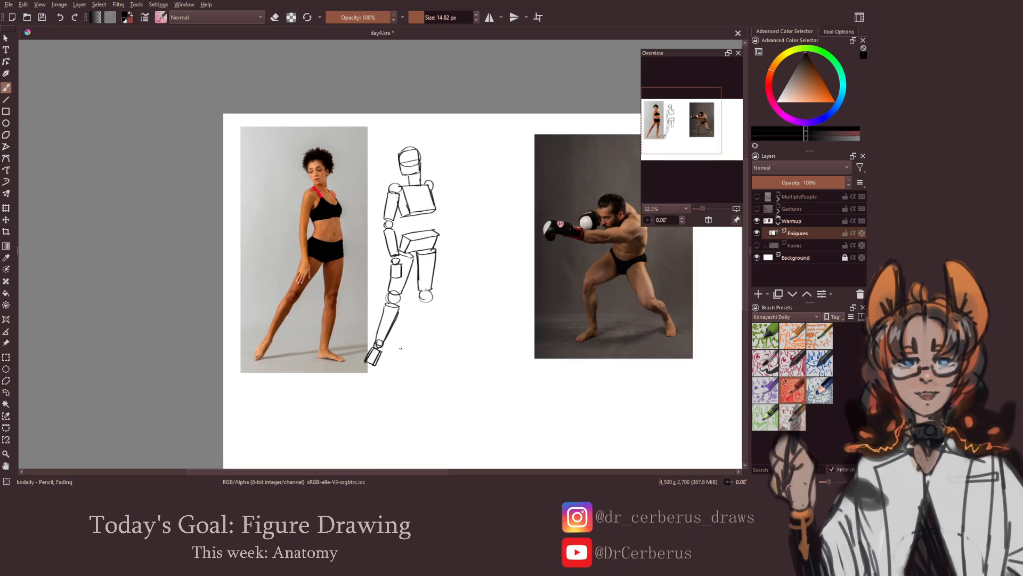
Add an ankle ball below the upright leg's knee and connect them with a shin cylinder
left_click_drag(422, 345, 425, 345)
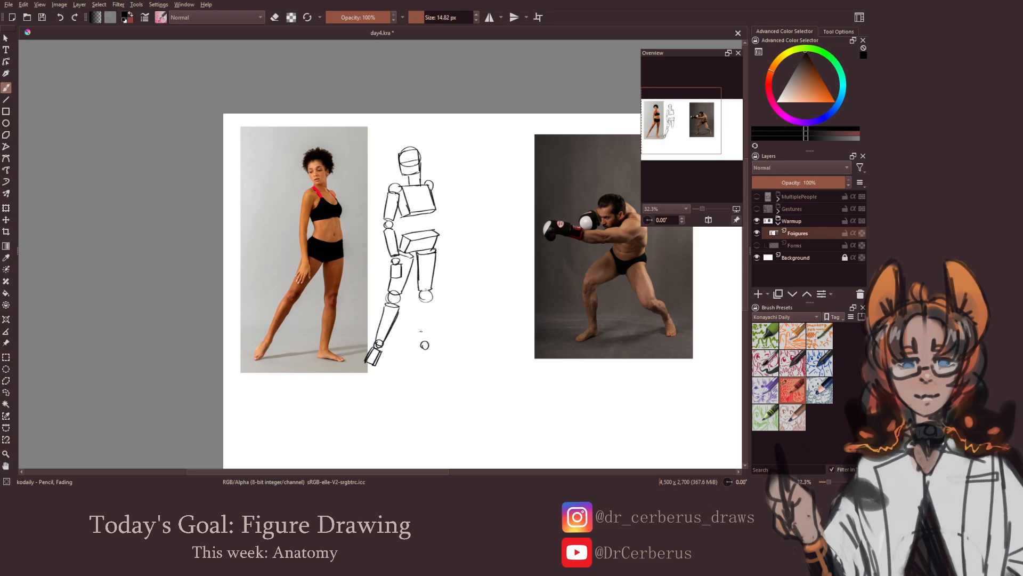
mouse_move(419, 302)
left_mouse_down()
mouse_move(433, 302)
mouse_move(421, 341)
left_mouse_up()
key("ctrl+z")
left_click_drag(432, 301, 429, 338)
key("ctrl+z")
key("ctrl+z")
key("ctrl+z")
left_click_drag(432, 303, 430, 336)
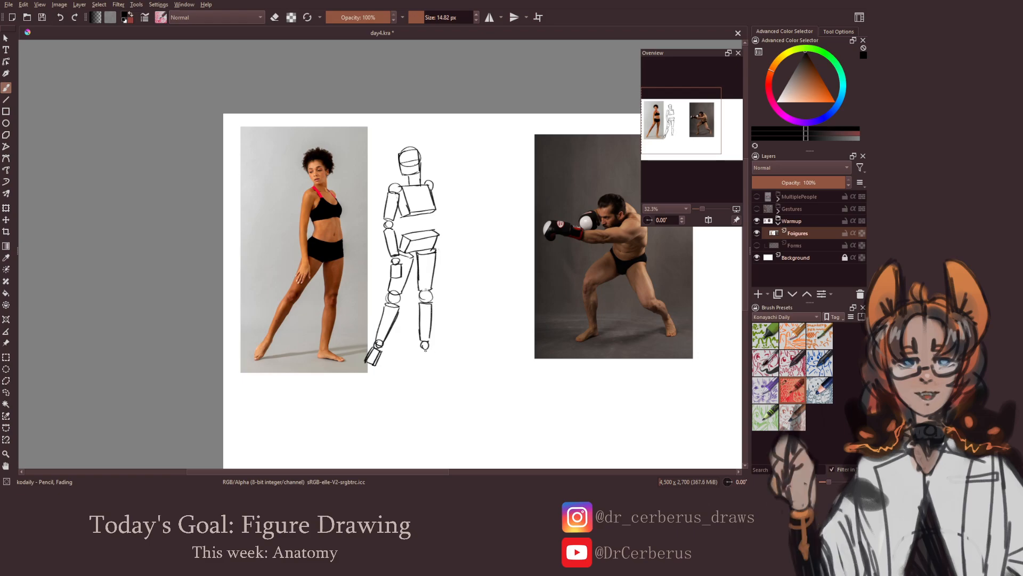
Draw the upright leg's foot as a wedge-shaped block, check the figure in the mirrored view, and save the document
mouse_move(419, 353)
left_mouse_down()
mouse_move(428, 352)
mouse_move(420, 364)
mouse_move(445, 361)
left_mouse_up()
key("ctrl+z")
key("ctrl+z")
key("m")
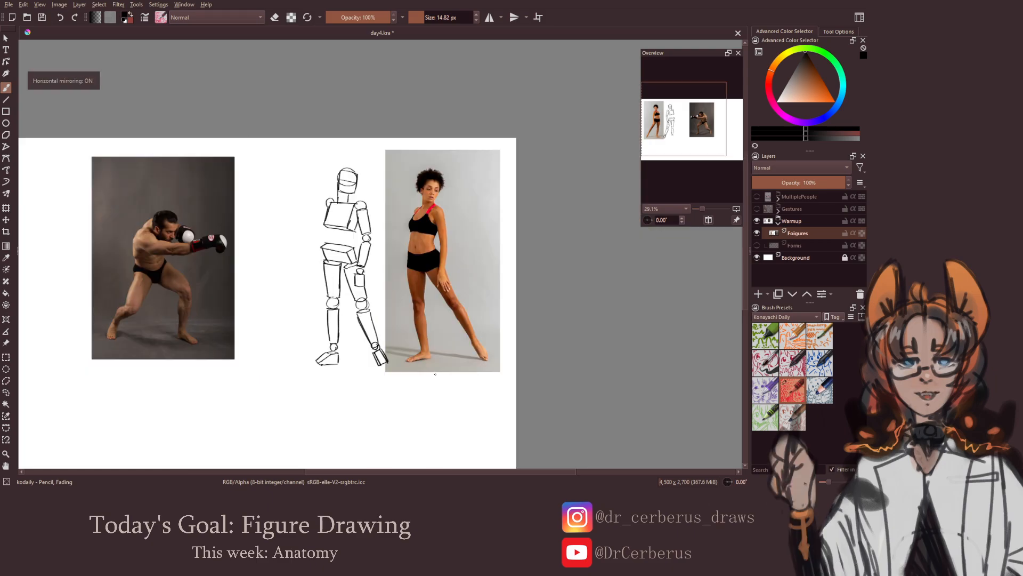
key("m")
key("ctrl+s")
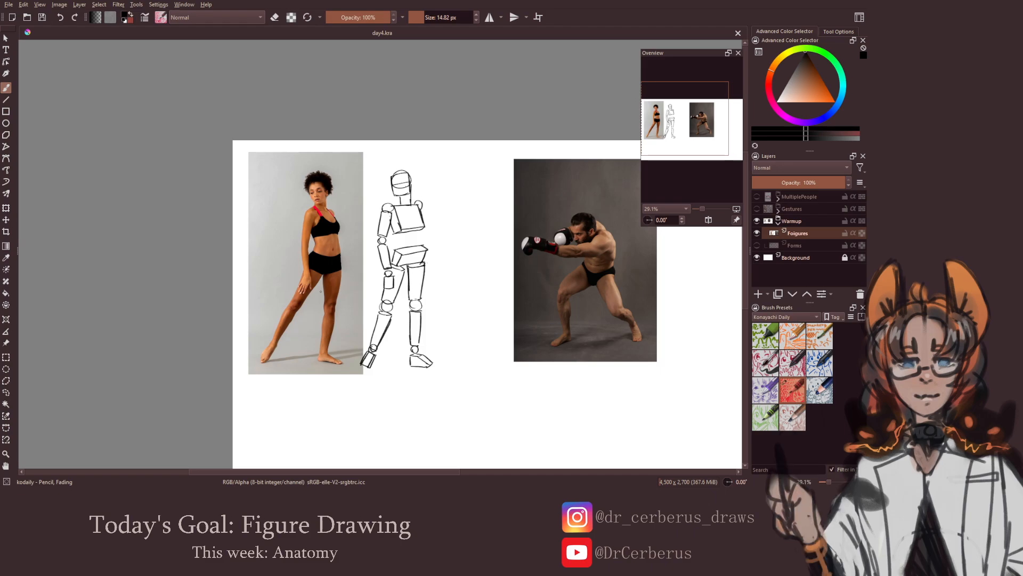
Sketch the boxer's head beside his photo as a ball with a block-shaped face and jaw, and save the document
left_click_drag(462, 283, 357, 269)
left_click_drag(475, 266, 426, 263)
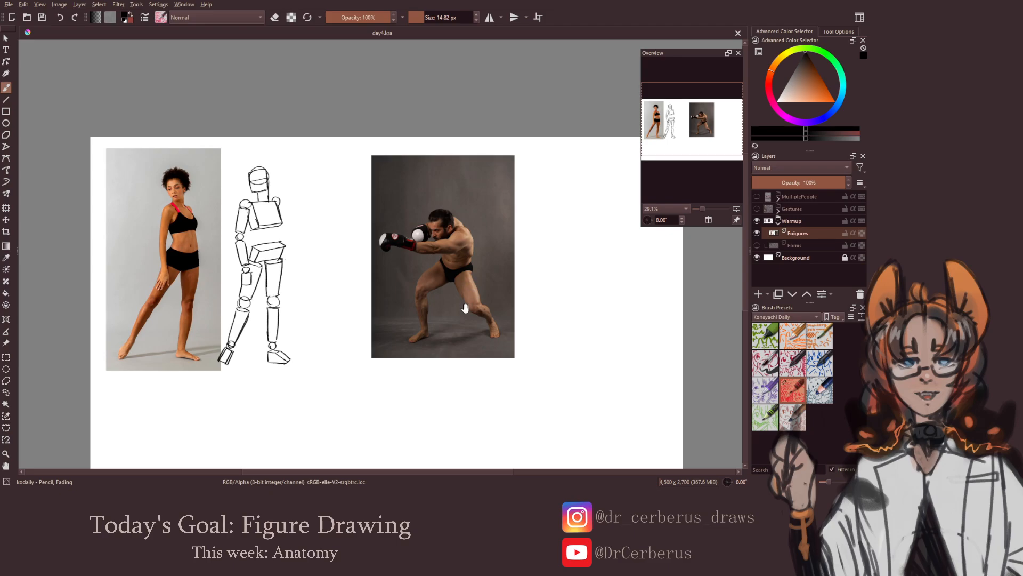
left_click_drag(465, 308, 409, 295)
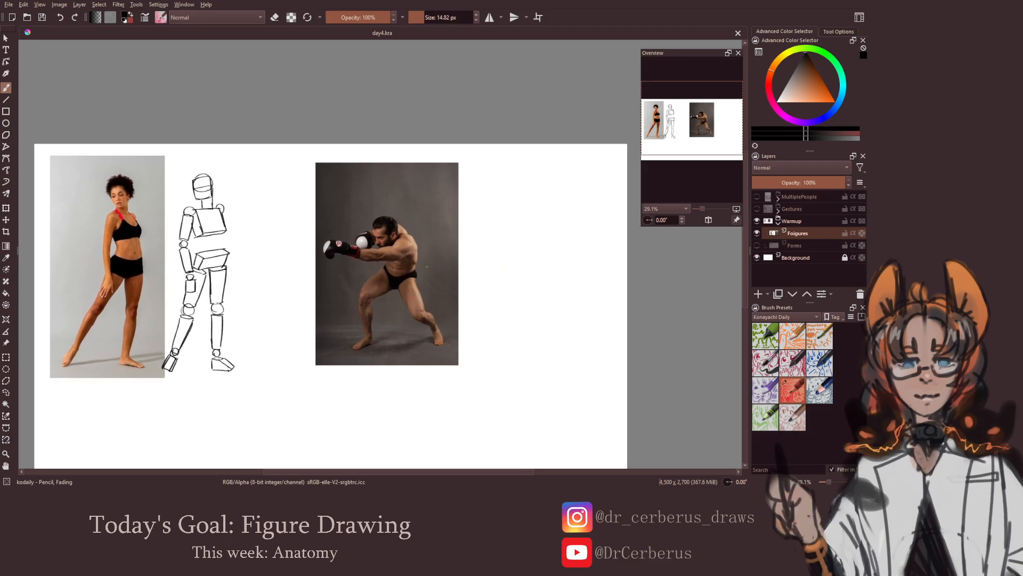
mouse_move(458, 264)
left_mouse_down()
mouse_move(425, 266)
mouse_move(492, 232)
mouse_move(476, 216)
mouse_move(486, 217)
mouse_move(474, 214)
mouse_move(488, 218)
mouse_move(488, 239)
mouse_move(469, 215)
mouse_move(472, 244)
mouse_move(484, 239)
mouse_move(489, 230)
left_mouse_up()
key("ctrl+z")
key("ctrl+z")
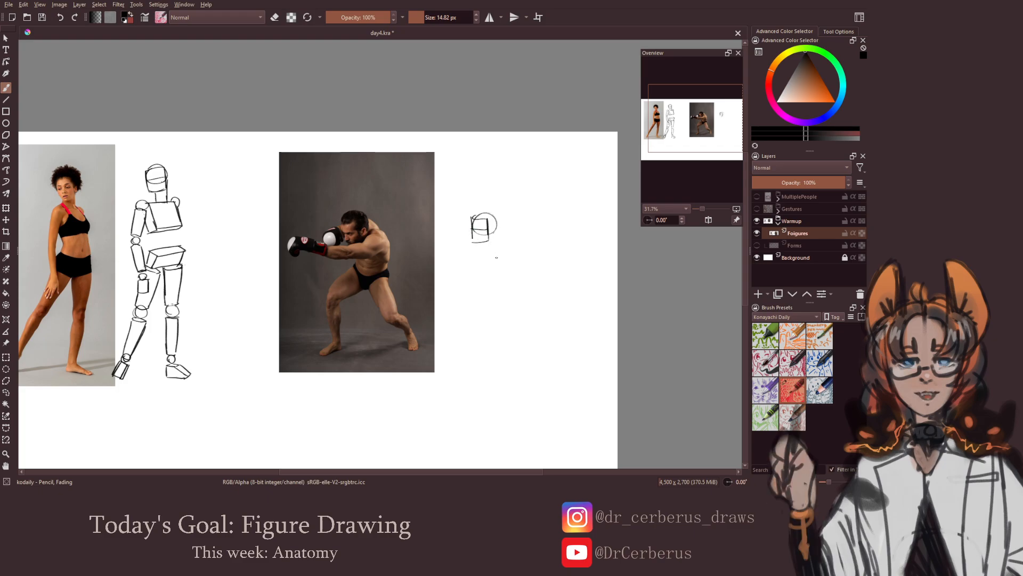
key("ctrl+s")
Draw the boxer's ribcage as a box slanting down from the head and his pelvis as a flat box below it
mouse_move(498, 226)
left_mouse_down()
mouse_move(518, 241)
mouse_move(506, 248)
mouse_move(490, 237)
mouse_move(490, 254)
mouse_move(520, 254)
mouse_move(507, 259)
left_mouse_up()
mouse_move(490, 268)
left_mouse_down()
mouse_move(485, 277)
mouse_move(517, 281)
mouse_move(519, 268)
mouse_move(515, 281)
mouse_move(493, 285)
mouse_move(518, 288)
left_mouse_up()
key("ctrl+z")
key("ctrl+z")
key("ctrl+z")
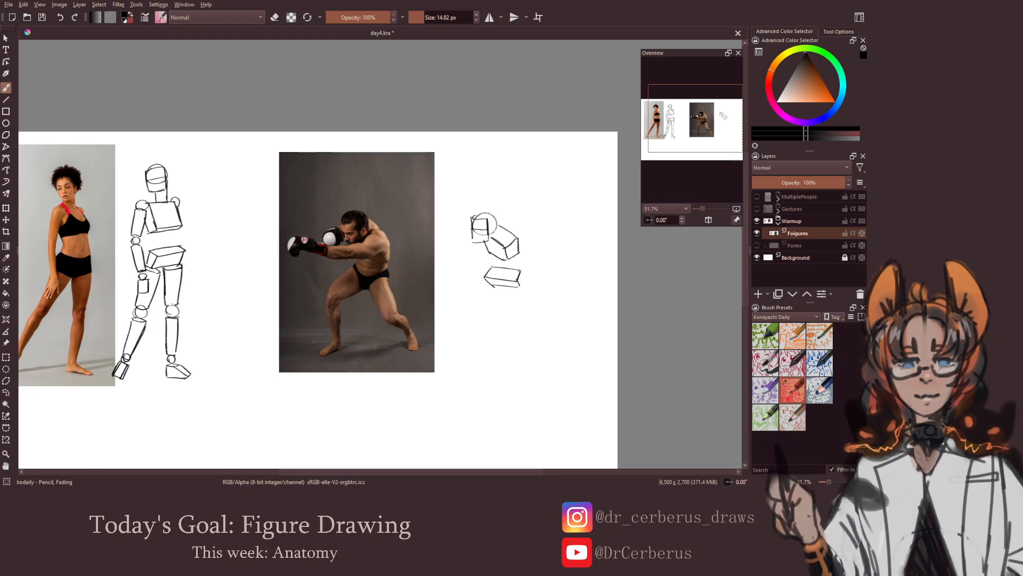
Check the boxer sketch in the mirrored view and erase the pointed end of the pelvis box
scroll(520, 283, "down", 1)
key("m")
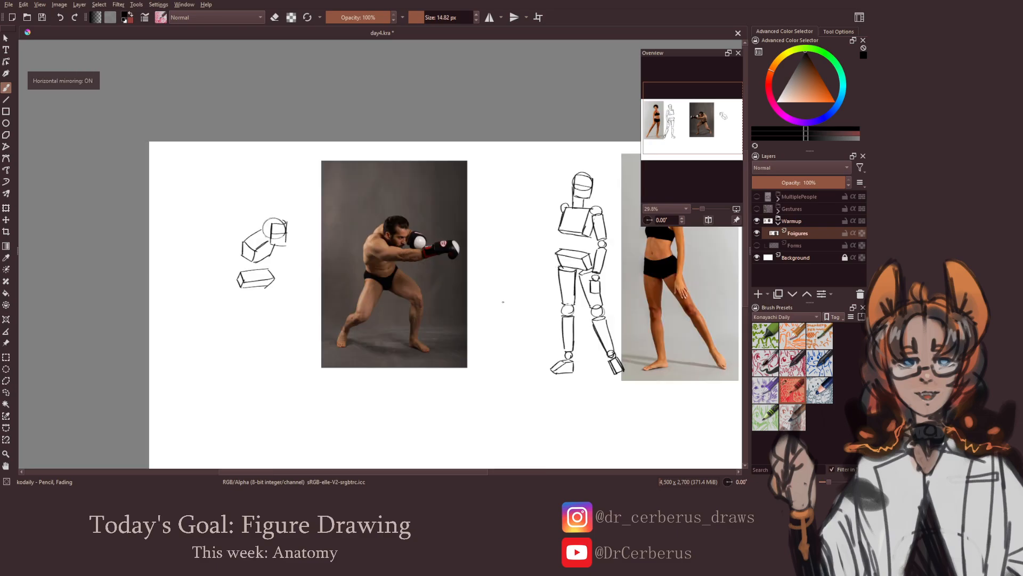
key("m")
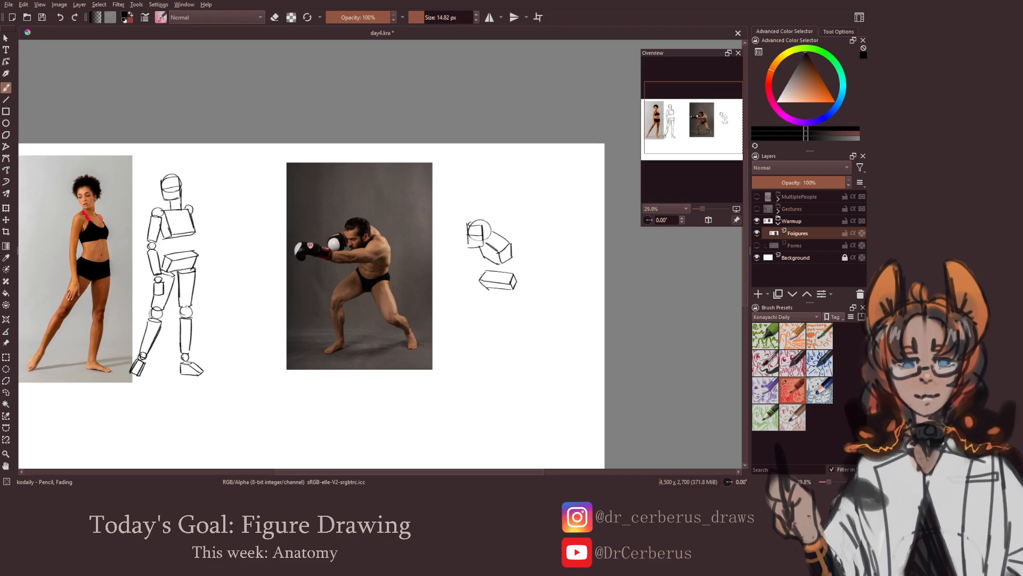
key("e")
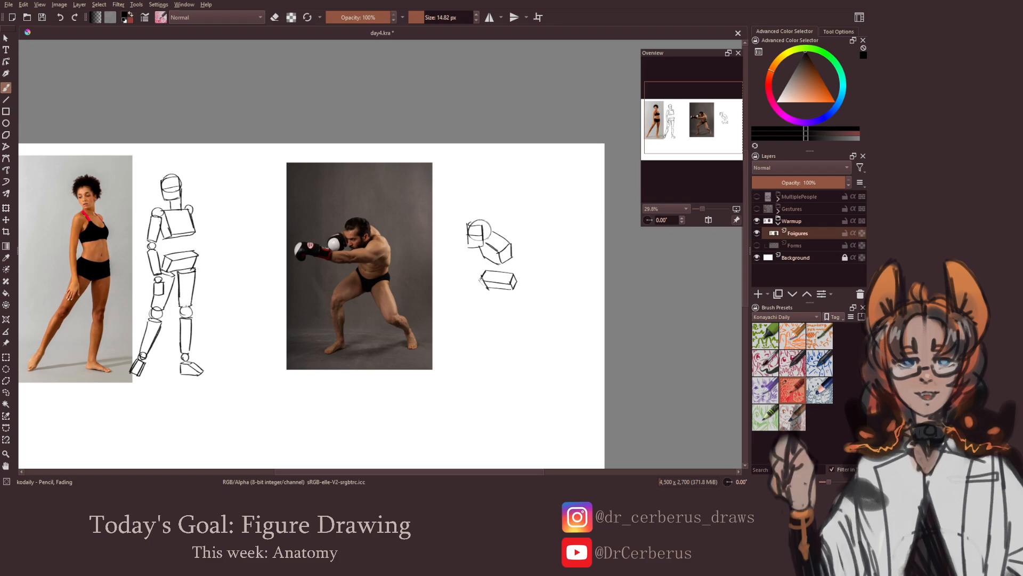
key("e")
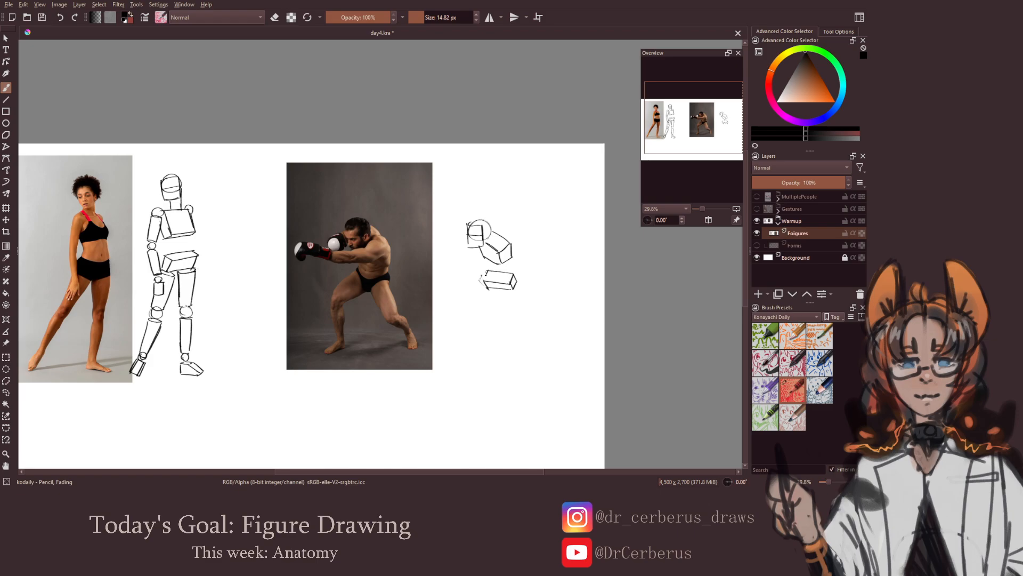
left_click_drag(479, 310, 472, 311)
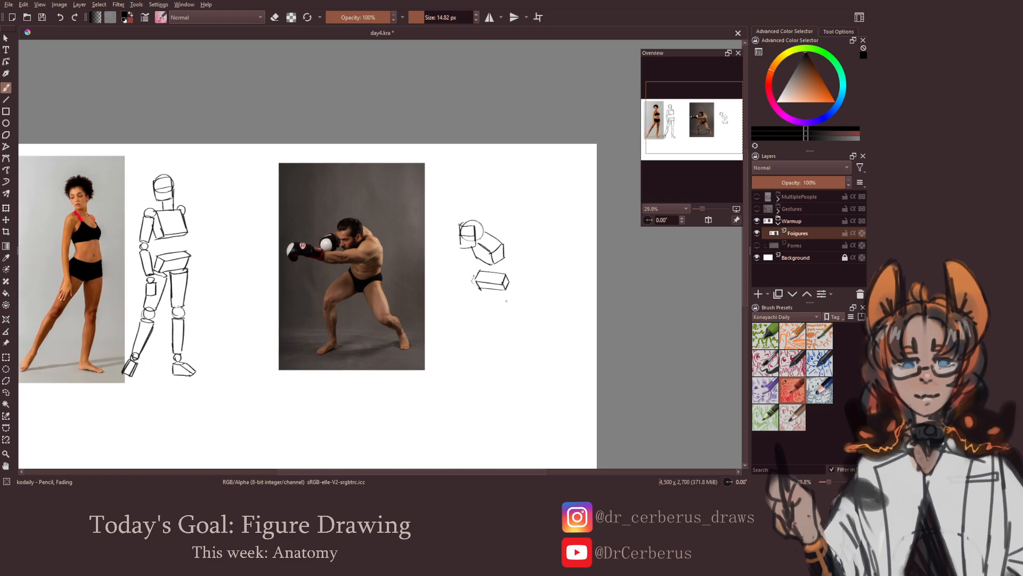
mouse_move(475, 256)
left_mouse_down()
mouse_move(476, 279)
mouse_move(500, 276)
left_mouse_up()
key("ctrl+z")
key("ctrl+z")
key("ctrl+z")
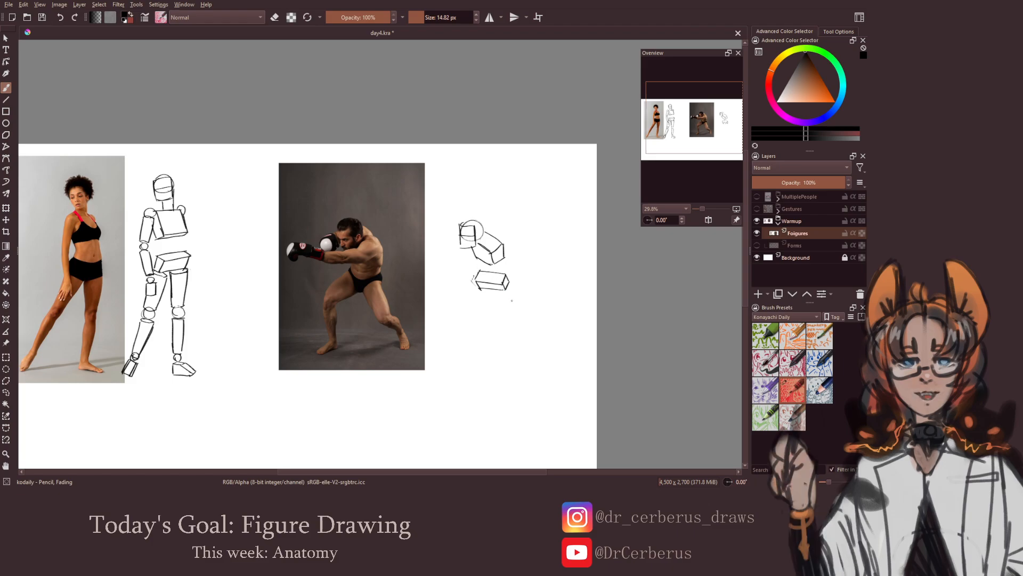
Add a shoulder ball over the boxer's ribcage box and small balls in front of his face for the extended arms
mouse_move(495, 246)
left_mouse_down()
mouse_move(487, 257)
mouse_move(495, 246)
mouse_move(502, 252)
left_mouse_up()
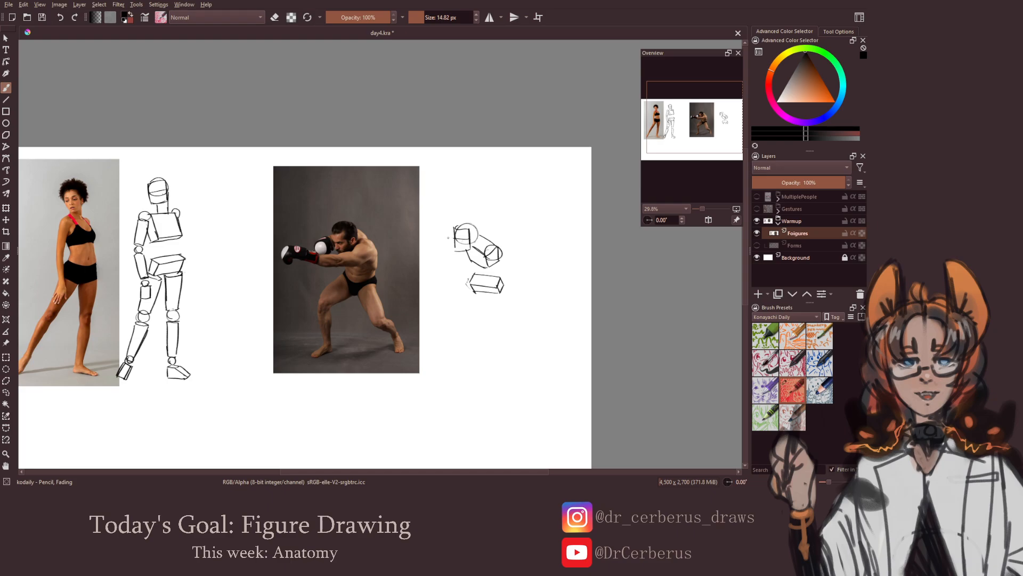
left_click_drag(446, 241, 451, 237)
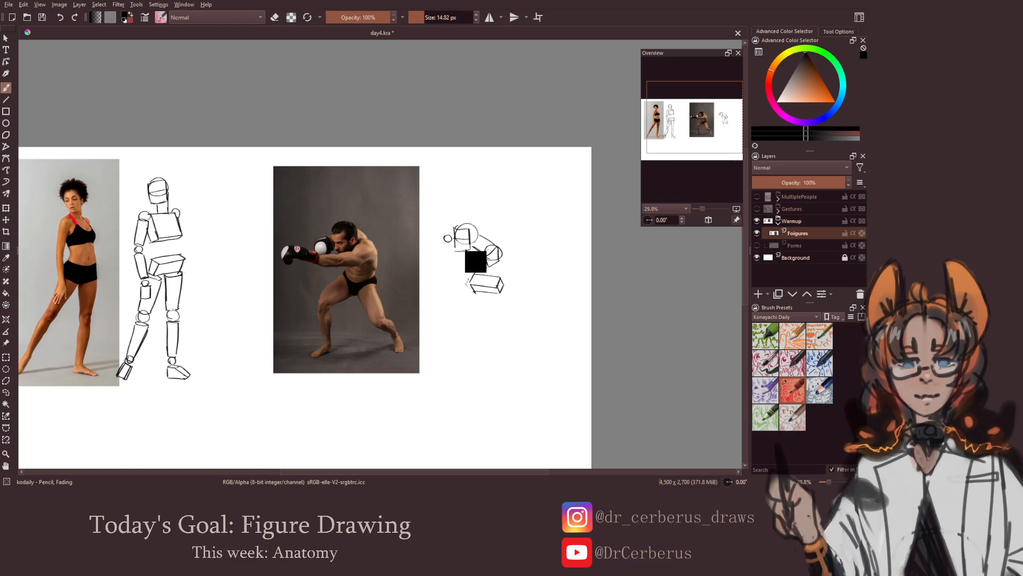
key("ctrl+z")
left_click_drag(448, 238, 443, 244)
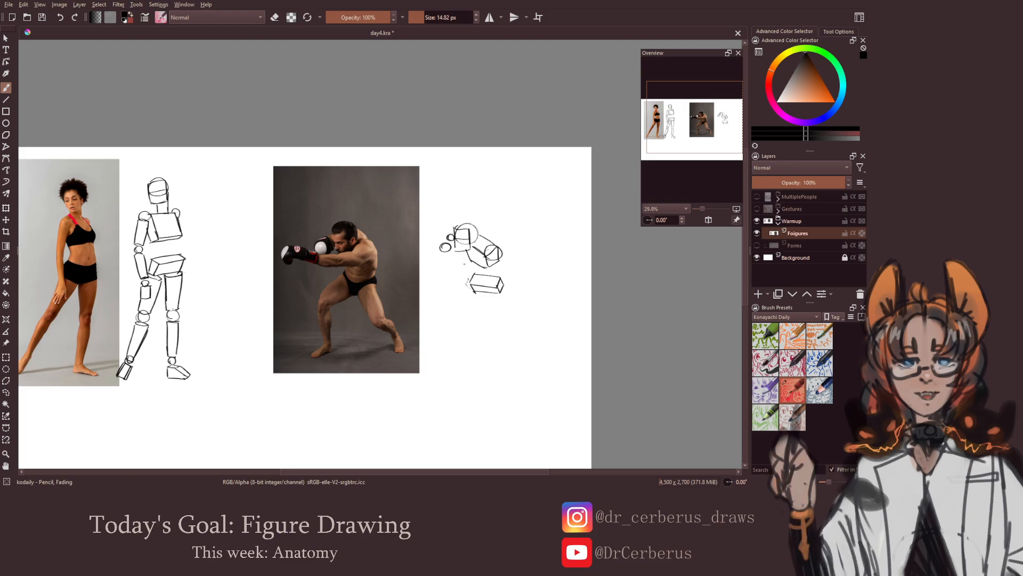
Add a ball for the boxer's near elbow below his face and one for his outstretched fist, and save the document
left_click_drag(461, 256, 462, 260)
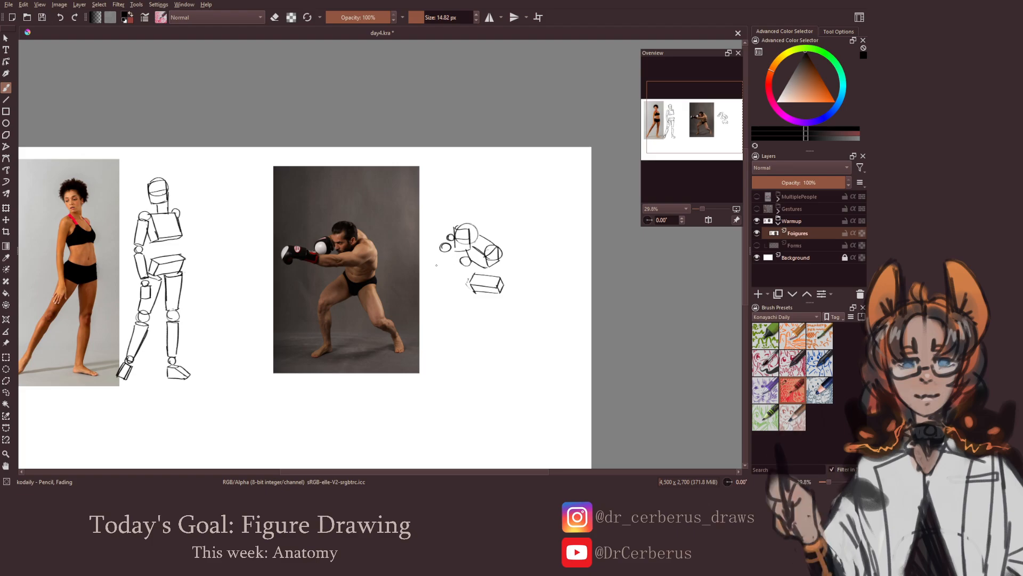
left_click_drag(436, 257, 429, 263)
key("ctrl+z")
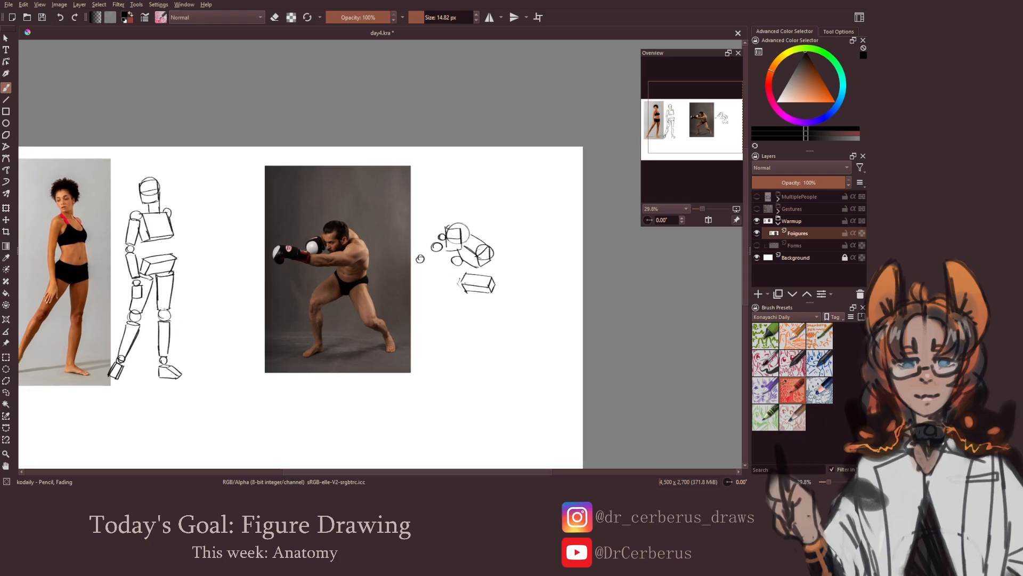
left_click_drag(463, 292, 455, 293)
key("ctrl+s")
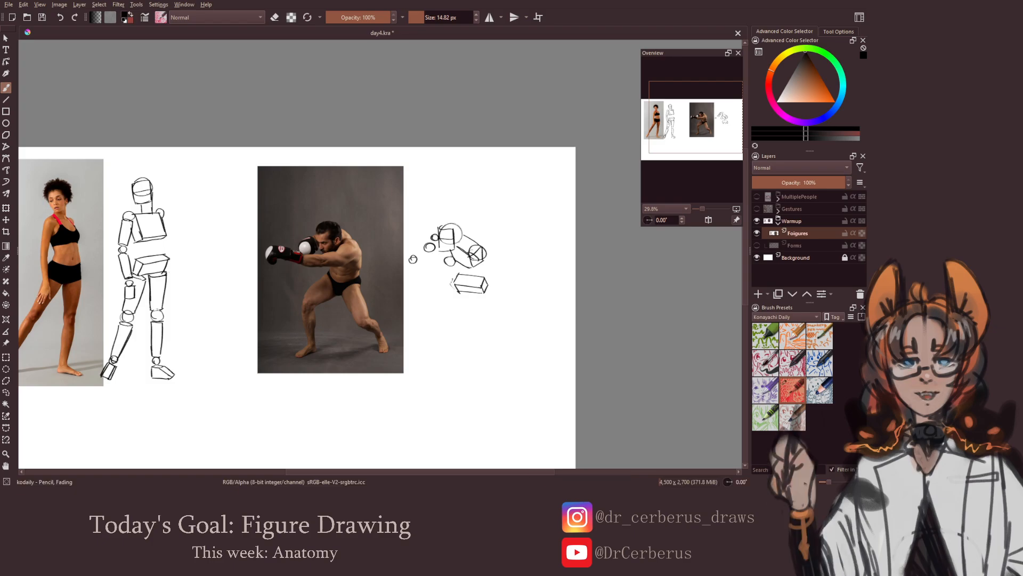
Draw the boxer's near upper arm as a cylinder from the shoulder ball to the elbow ball, cleaning up overlapping lines
mouse_move(455, 258)
left_mouse_down()
mouse_move(457, 266)
mouse_move(474, 251)
mouse_move(479, 260)
mouse_move(462, 265)
left_mouse_up()
key("ctrl+z")
key("e")
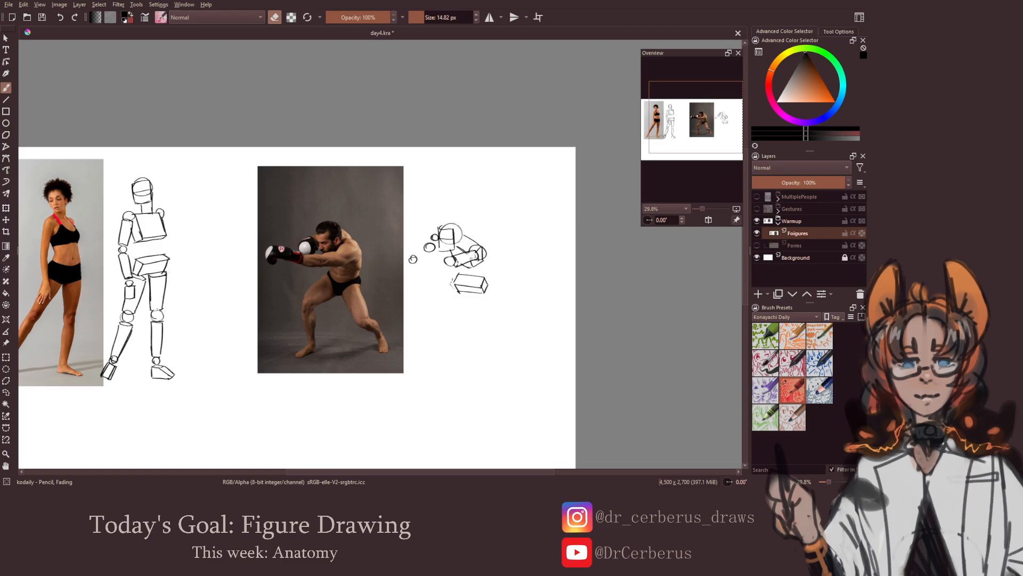
key("e")
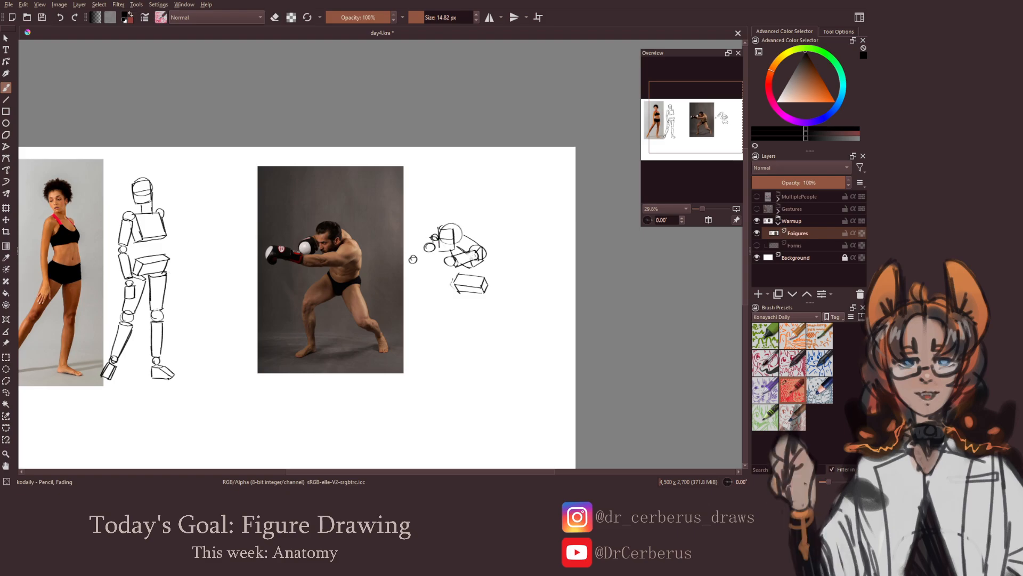
Draw the boxer's bent far arm beside his face and the near forearm as a long cylinder reaching toward the fist ball
left_click_drag(431, 235, 425, 245)
key("e")
key("e")
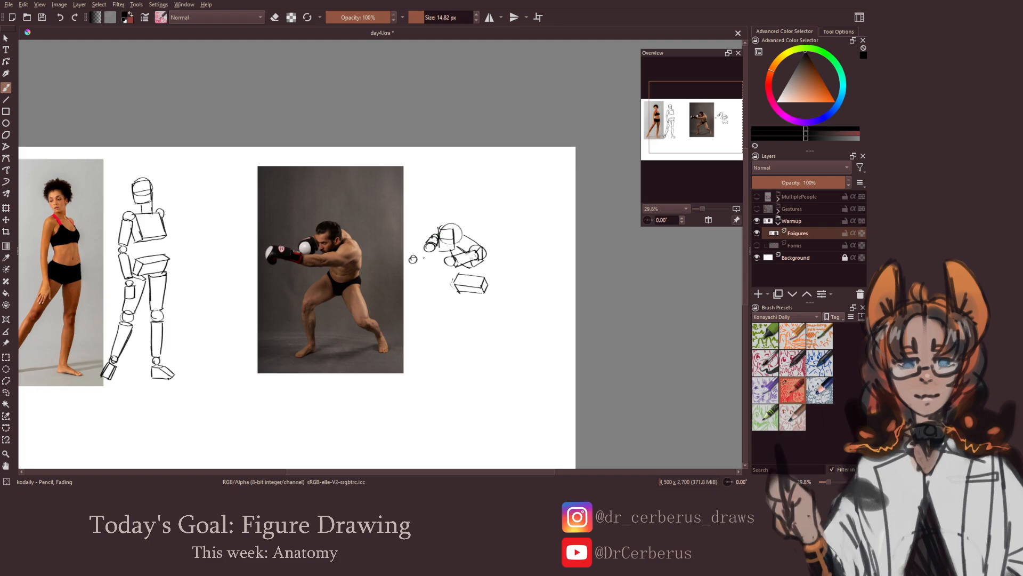
left_click_drag(421, 259, 450, 267)
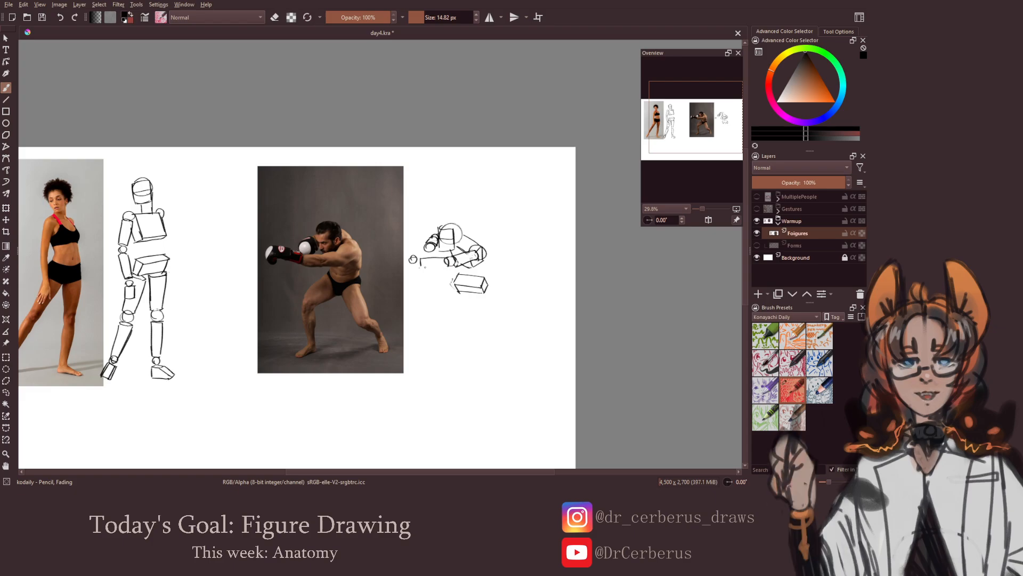
Check the boxer's arms in the mirrored view and save the document
key("minus")
key("m")
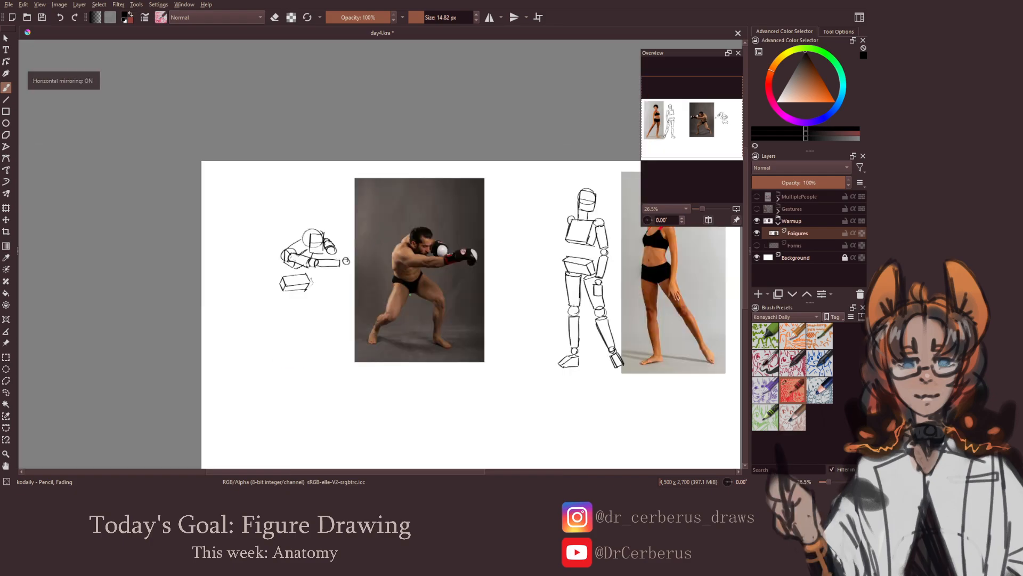
key("m")
key("ctrl+s")
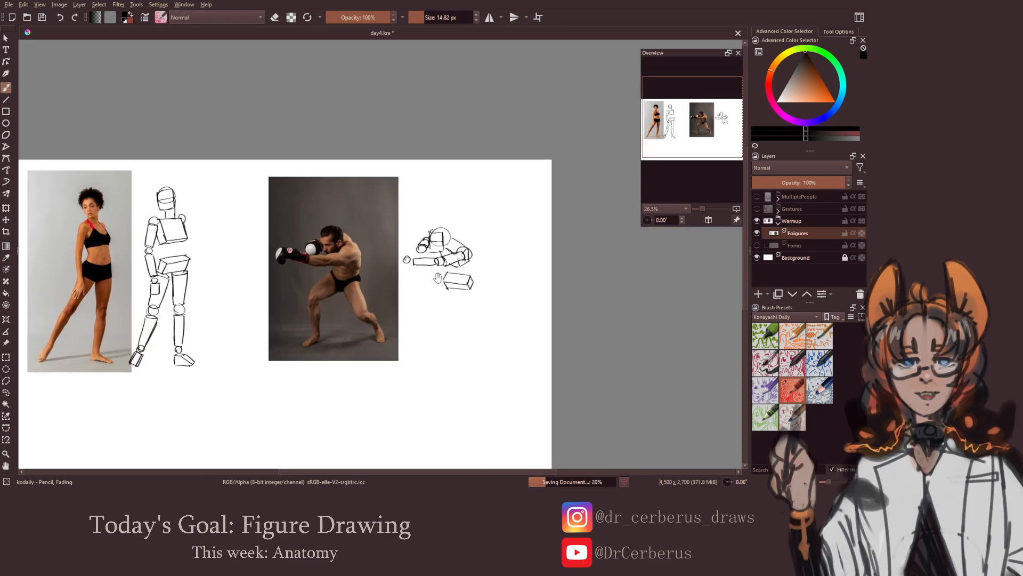
Place balls for the boxer's two knees and draw the front thigh as a cylinder from the pelvis box to its knee
scroll(437, 283, "up", 2)
scroll(443, 309, "down", 1)
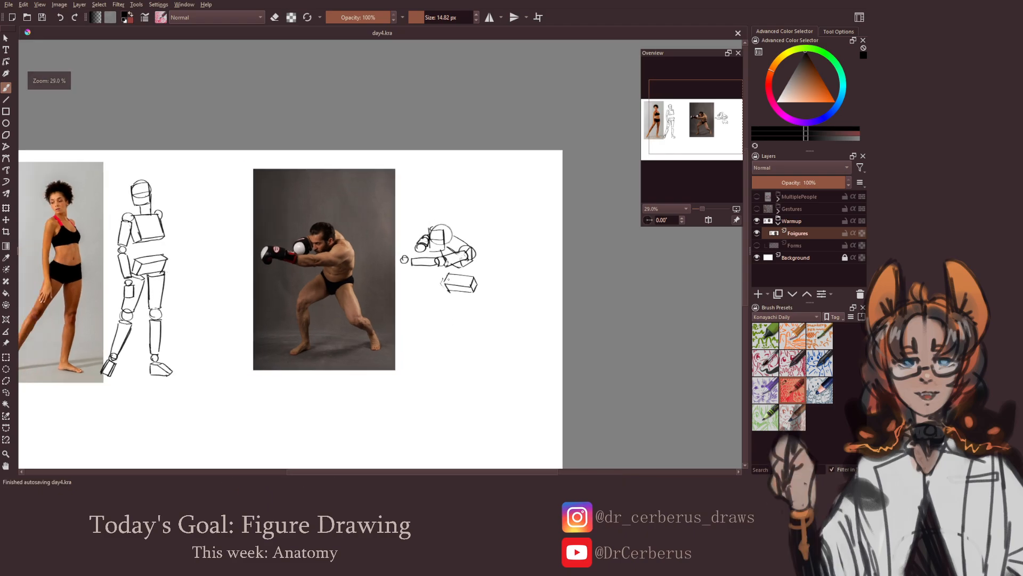
left_click_drag(430, 299, 426, 302)
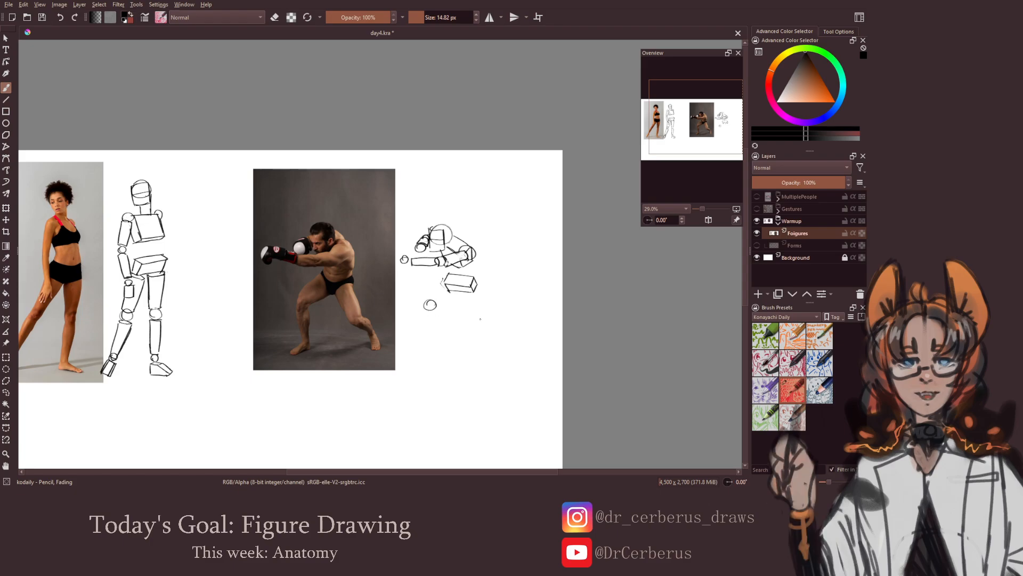
left_click_drag(481, 318, 482, 316)
mouse_move(441, 282)
left_mouse_down()
mouse_move(450, 291)
mouse_move(425, 299)
mouse_move(439, 302)
left_mouse_up()
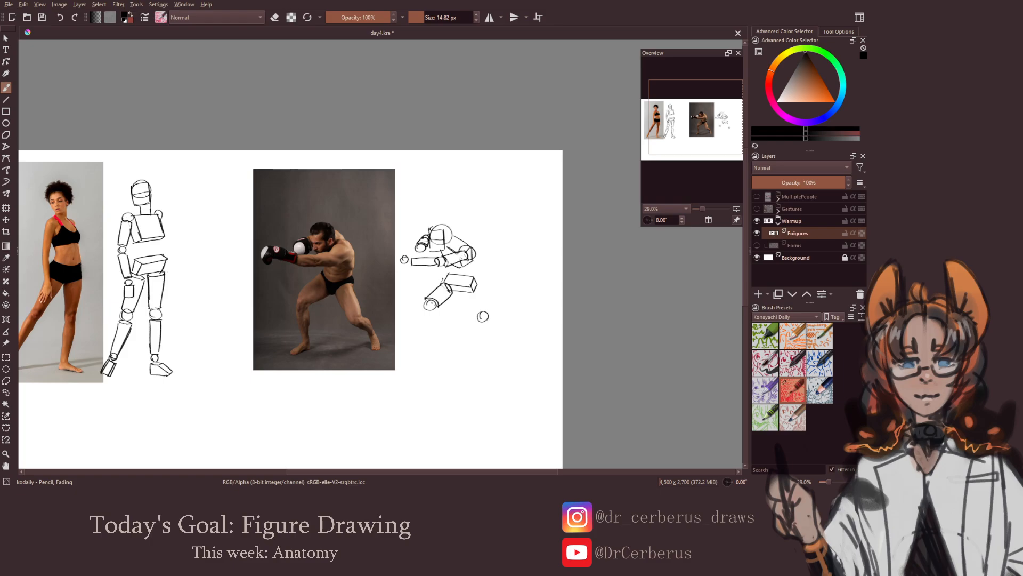
key("e")
Draw the boxer's rear thigh as a cylinder from the pelvis to the knee ball, clean up its lines and save the document
key("e")
mouse_move(474, 284)
left_mouse_down()
mouse_move(466, 291)
mouse_move(478, 316)
mouse_move(489, 310)
left_mouse_up()
key("e")
key("e")
key("e")
key("e")
key("ctrl+s")
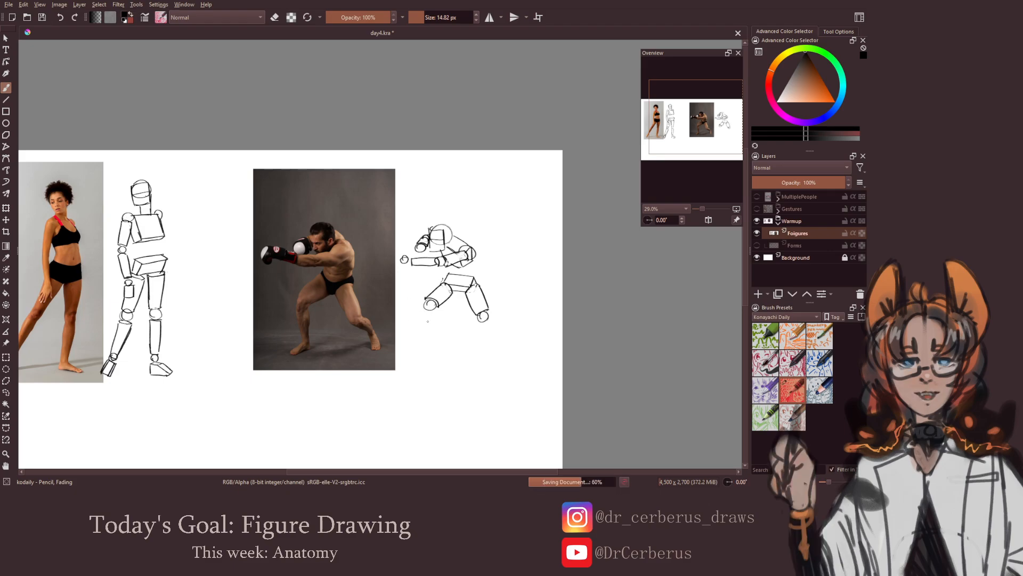
Add balls for both of the boxer's ankles, and draw the front lower leg as a cylinder ending in a block-shaped foot
left_click_drag(430, 341, 430, 342)
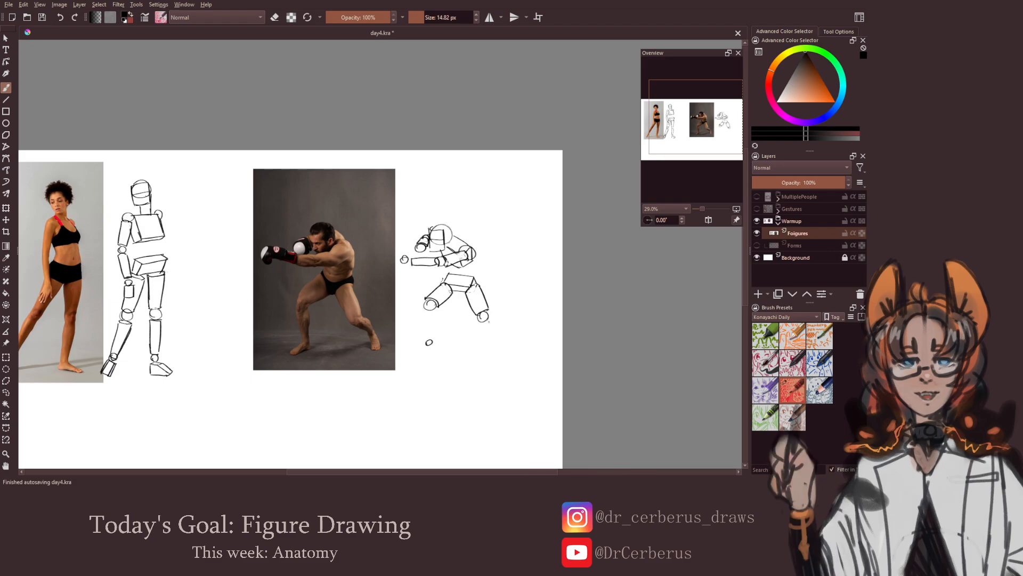
left_click_drag(491, 333, 491, 331)
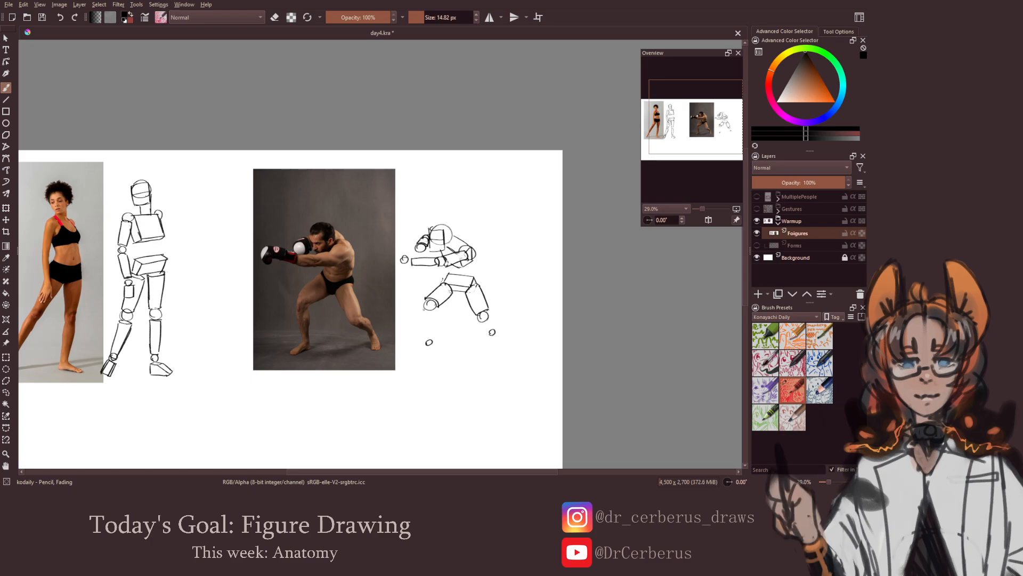
mouse_move(425, 313)
left_mouse_down()
mouse_move(437, 311)
mouse_move(426, 337)
mouse_move(437, 339)
left_mouse_up()
key("e")
key("e")
left_click_drag(436, 310, 438, 321)
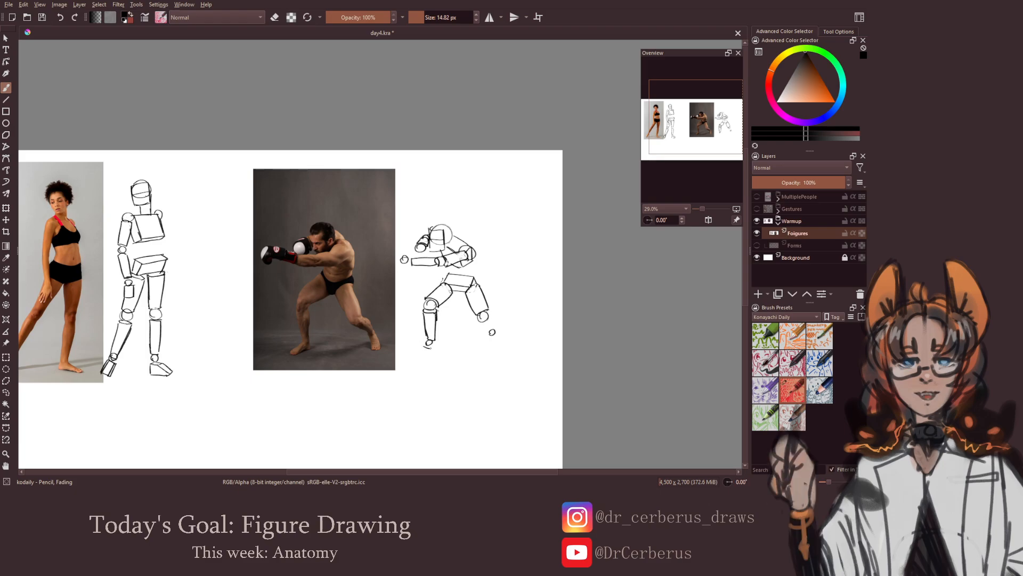
left_click_drag(430, 348, 424, 357)
left_click_drag(444, 349, 422, 350)
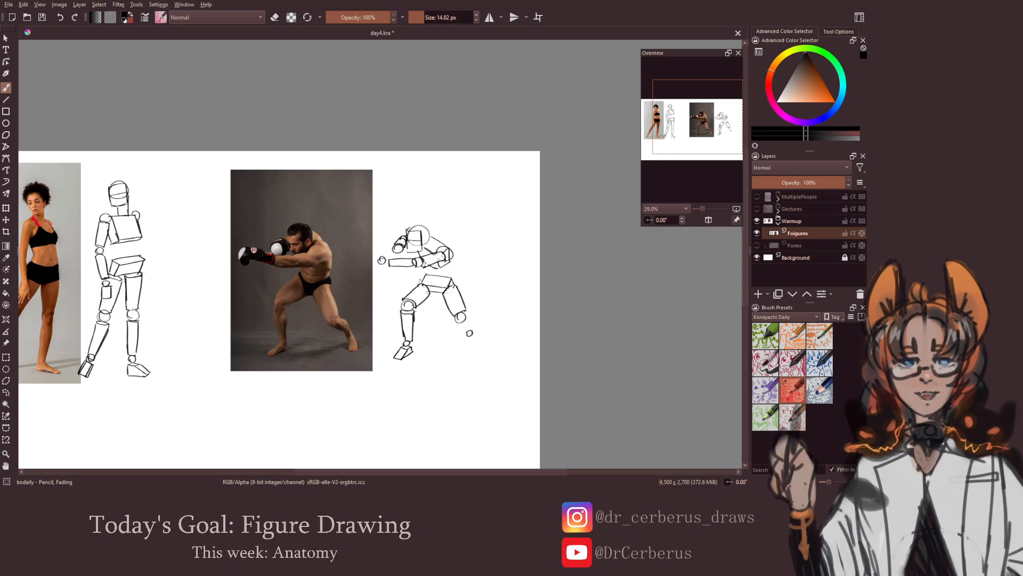
Draw the boxer's rear lower leg as a short cylinder with a block-shaped foot, check it mirrored, and save the document
left_click_drag(465, 318, 472, 331)
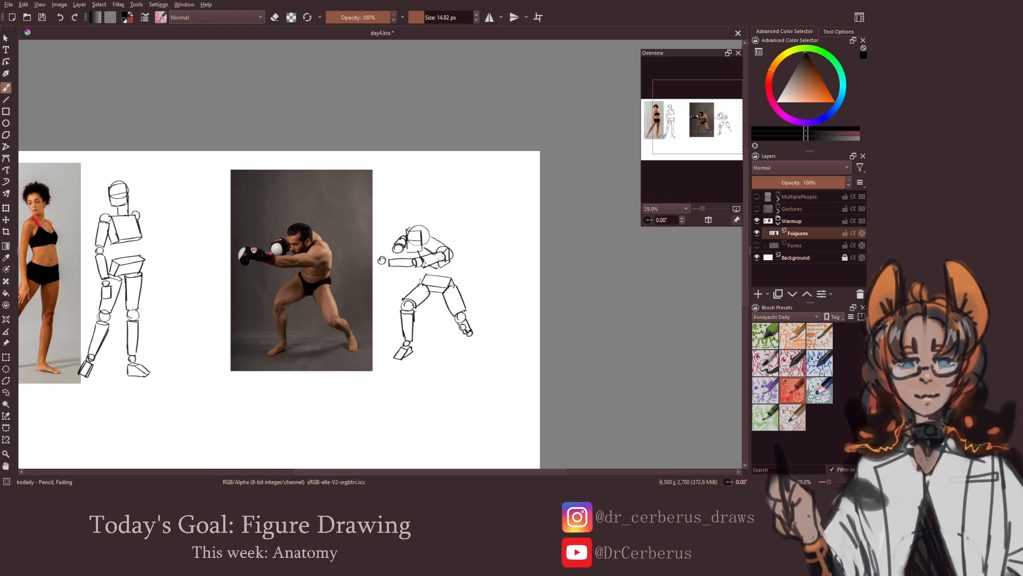
scroll(458, 328, "down", 1)
key("m")
key("m")
scroll(464, 336, "up", 1)
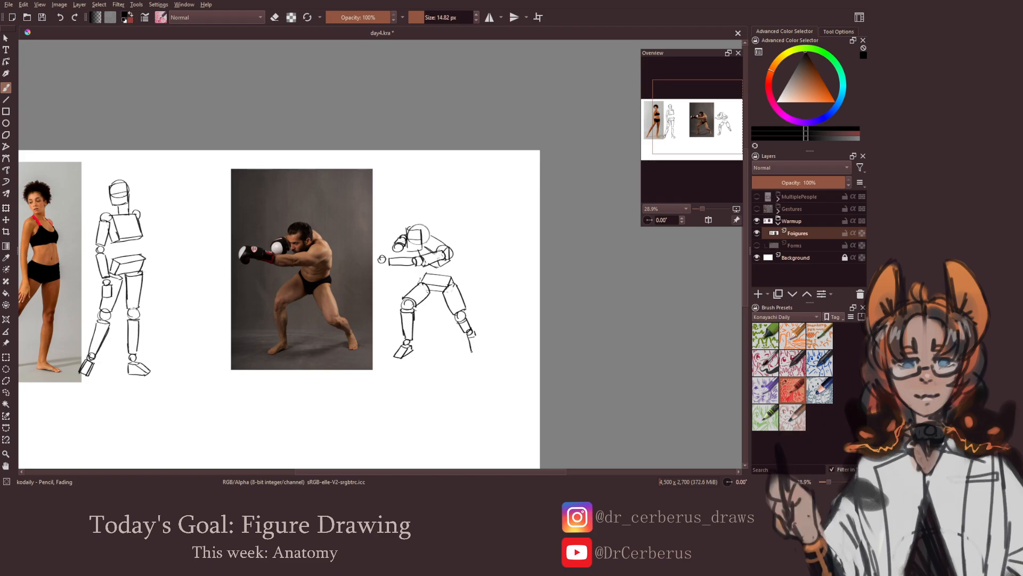
left_click_drag(475, 335, 478, 349)
key("ctrl+s")
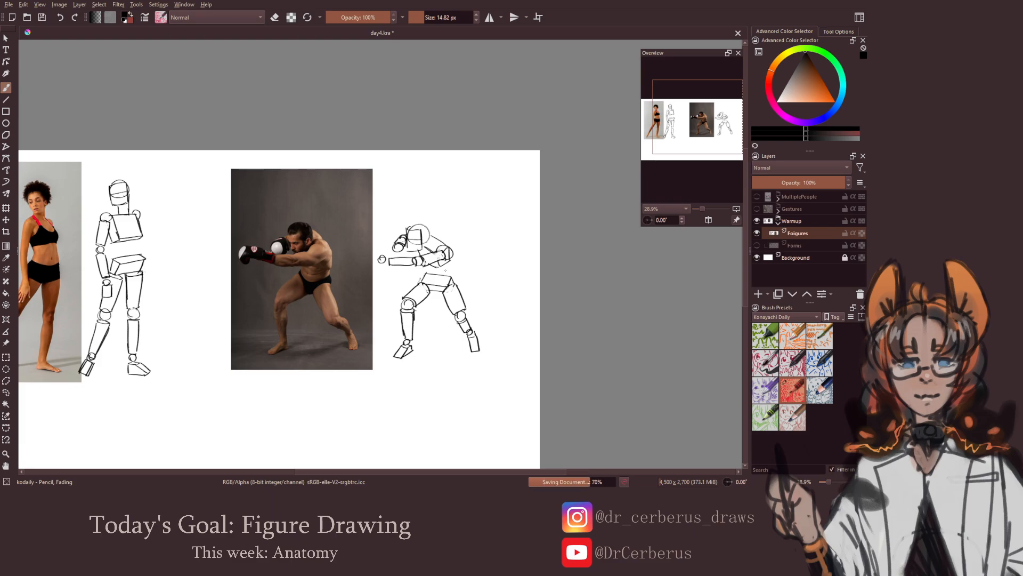
Compare both finished warm-up figures with their reference photos in the mirrored view
key("minus")
key("m")
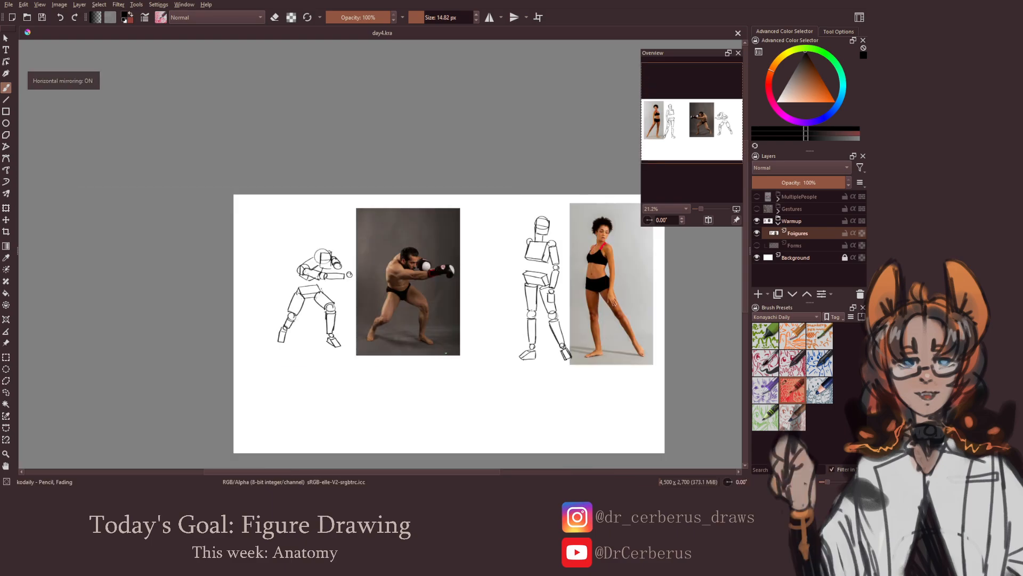
key("m")
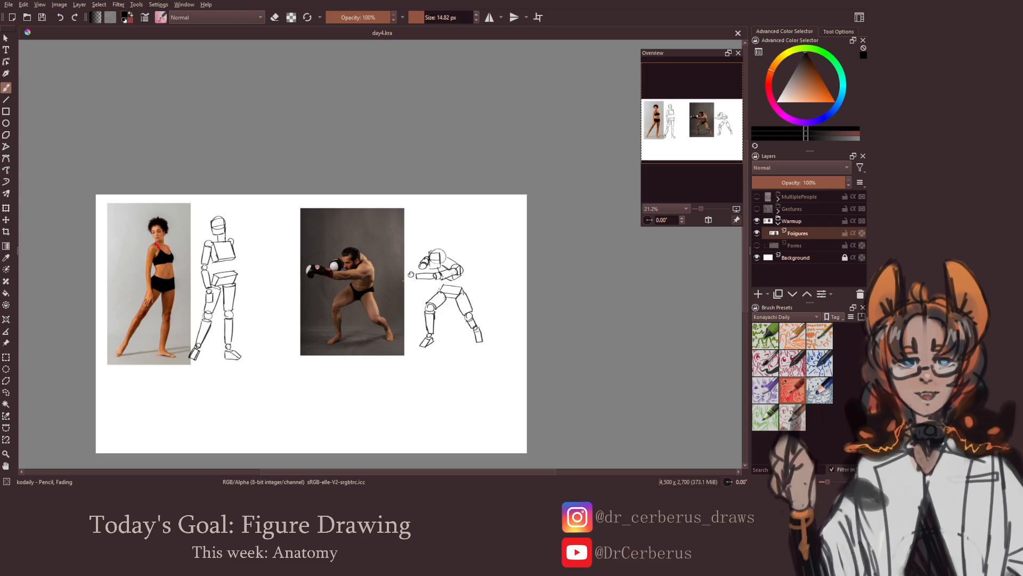
Hide the Foigures layer and the Warmup group, show the Gestures group, and select its 30 sec layer
left_click(757, 233)
left_click(782, 222)
left_click(778, 224)
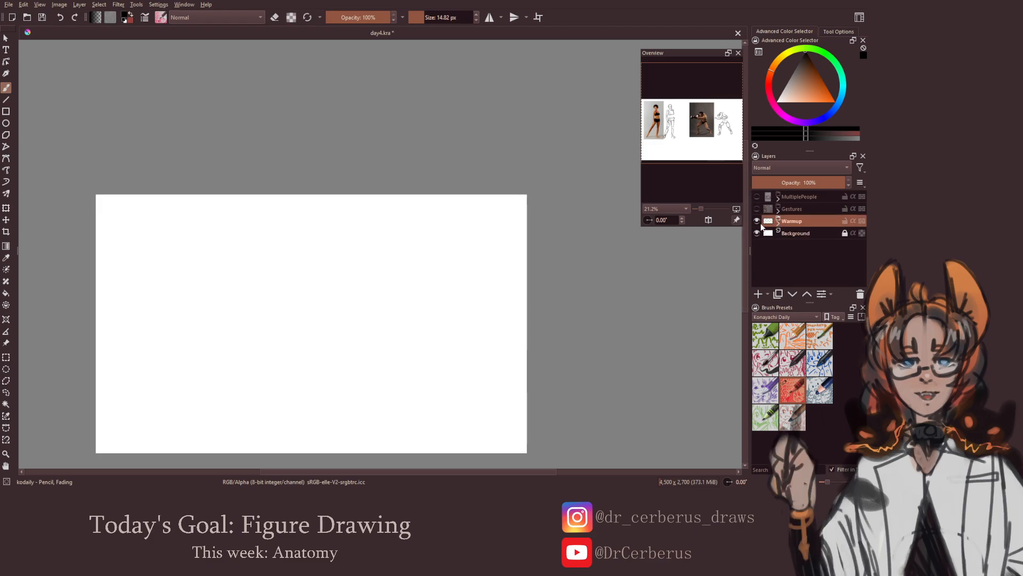
left_click(756, 220)
left_click(757, 208)
left_click(781, 209)
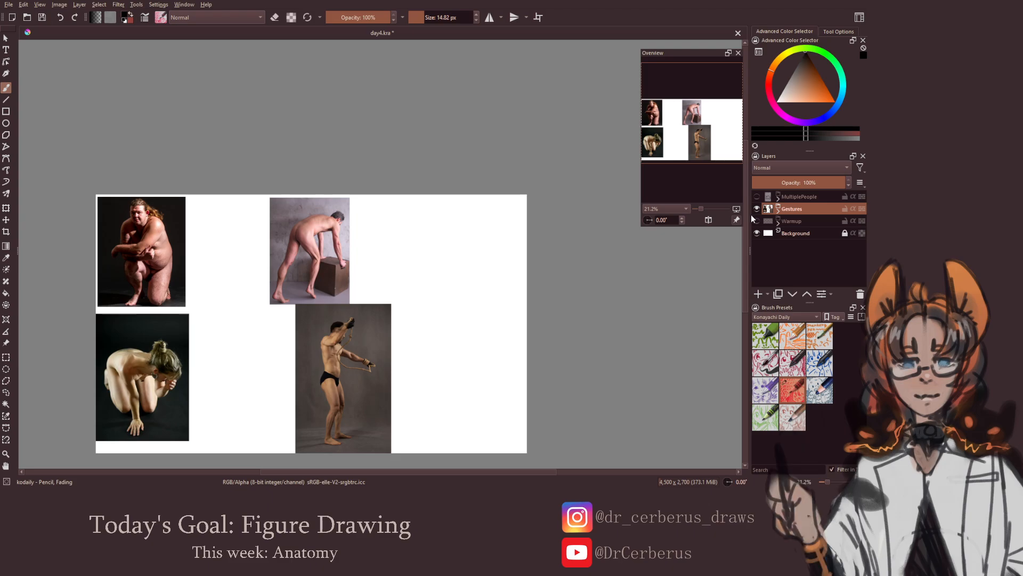
left_click(778, 210)
left_click(795, 244)
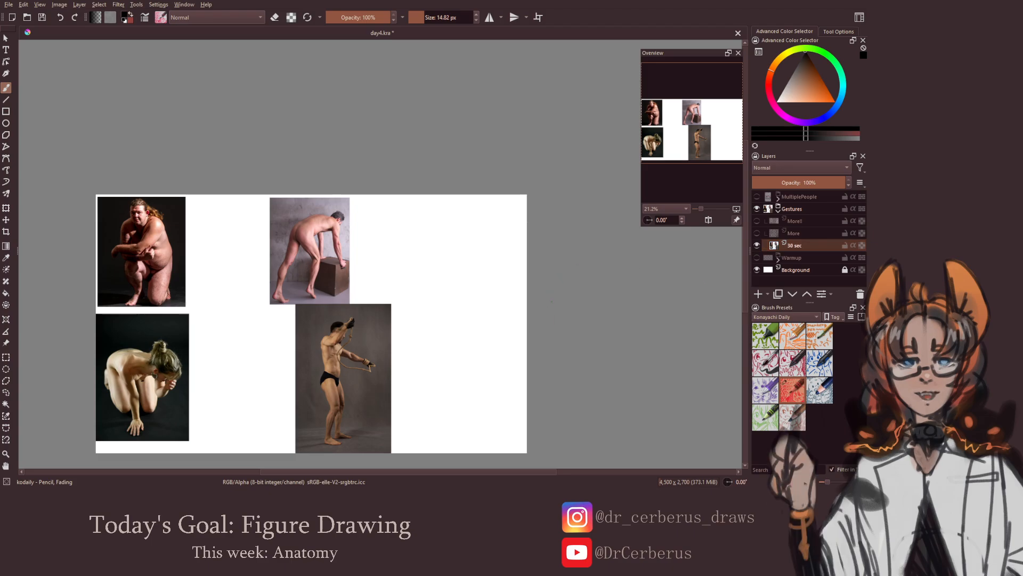
Preview the reference photos on the More and MoreII layers in place of the 30 sec layer, and hide them again
left_click(756, 245)
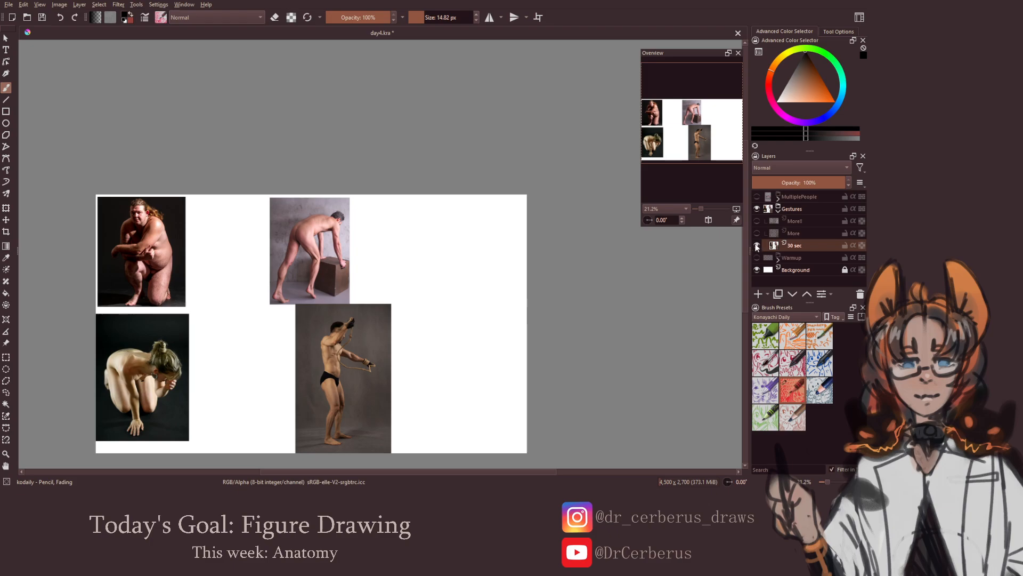
left_click(756, 233)
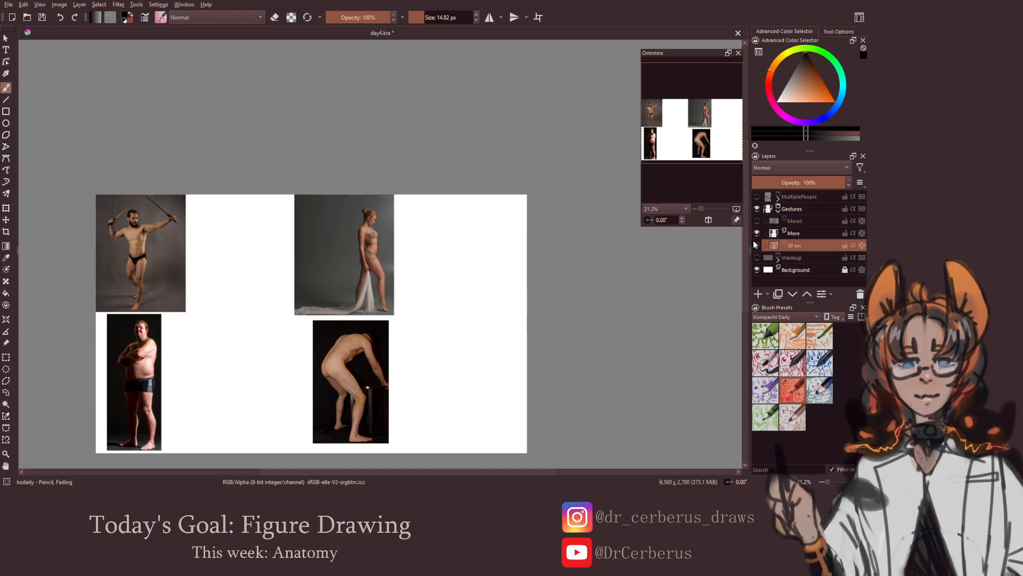
left_click(757, 232)
left_click(756, 220)
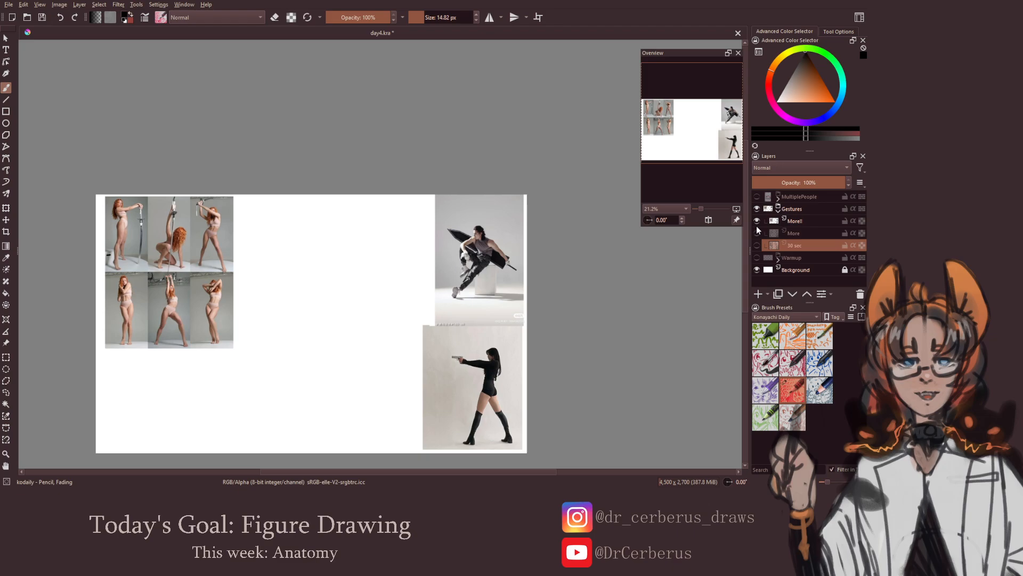
left_click(757, 220)
left_click(778, 209)
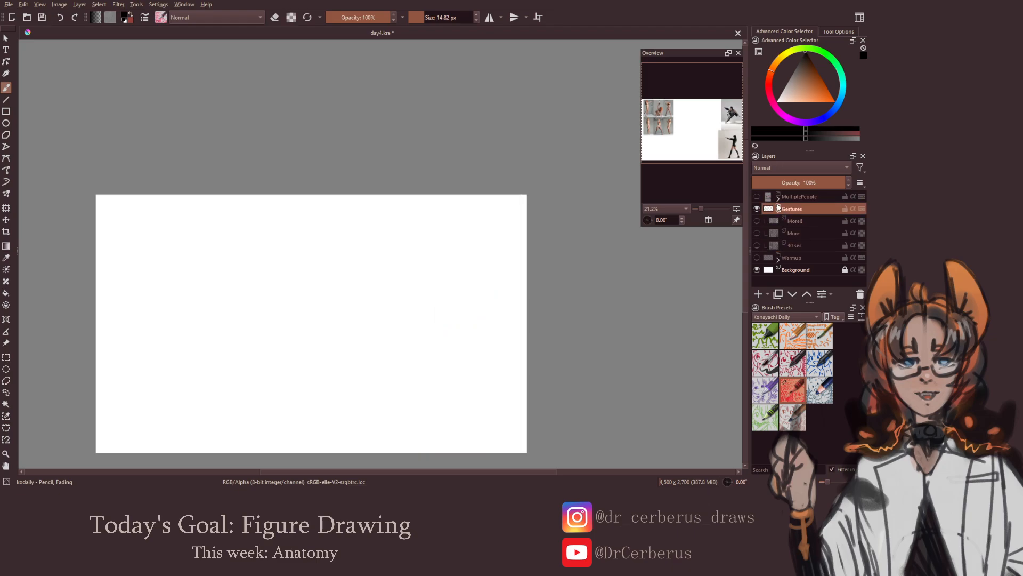
Preview the photos on layers 1 and 2 of the MultiplePeople group, and hide the group again
left_click(778, 196)
left_click(757, 196)
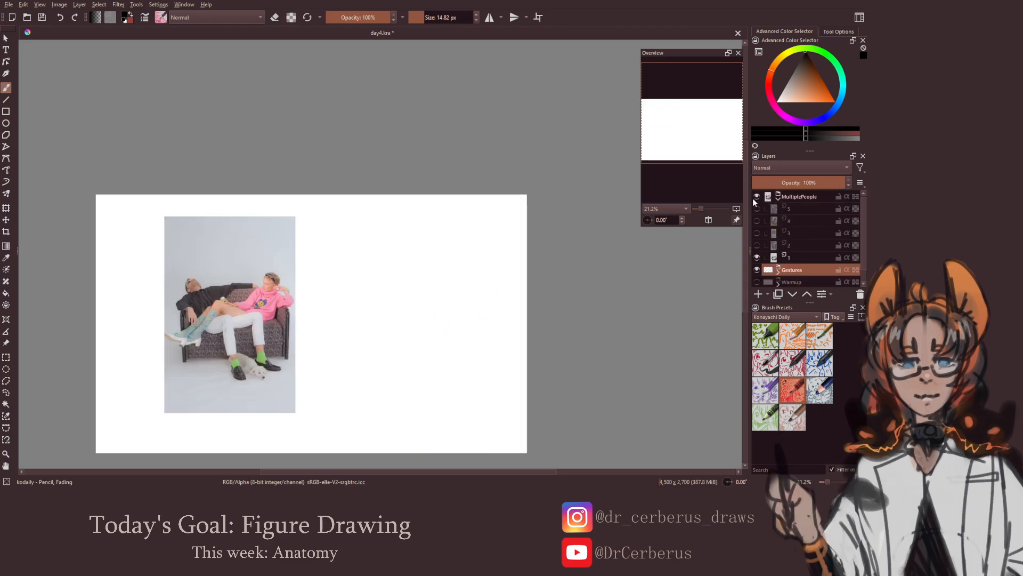
left_click(757, 245)
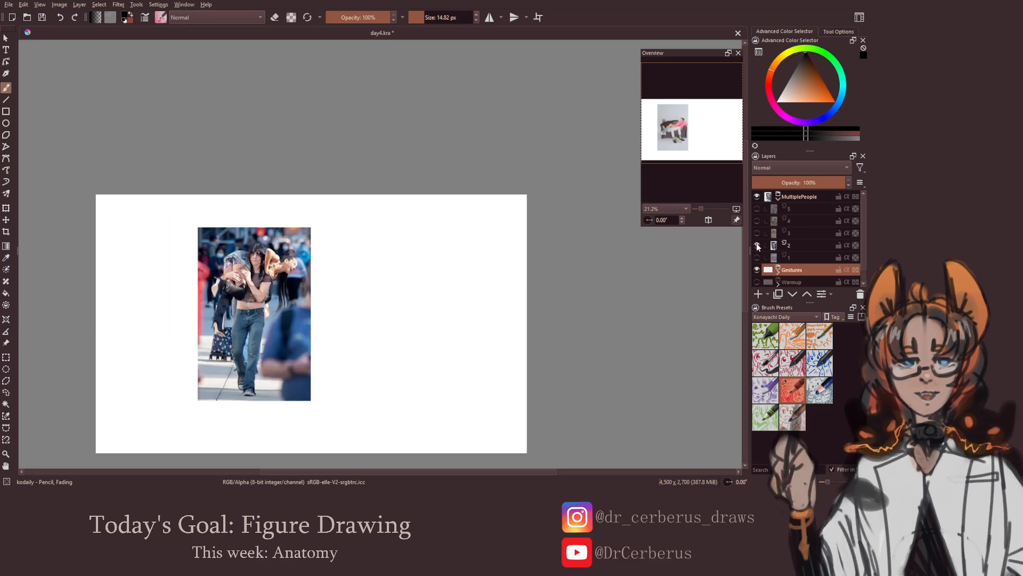
left_click(756, 245)
left_click(777, 197)
left_click(757, 196)
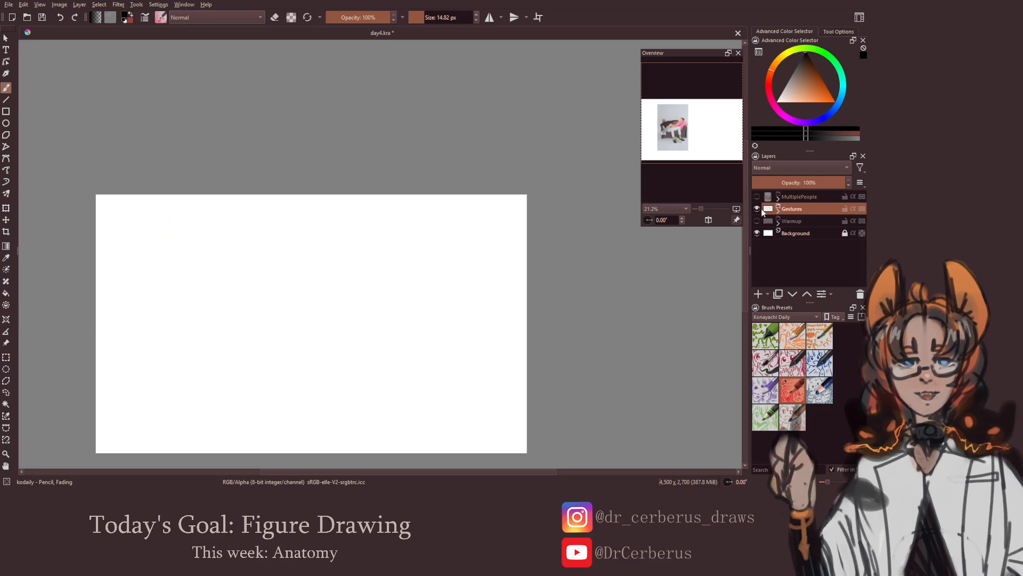
Show the 30 sec layer of the Gestures group, make it active, and save the document
left_click(778, 210)
left_click(757, 245)
left_click(797, 245)
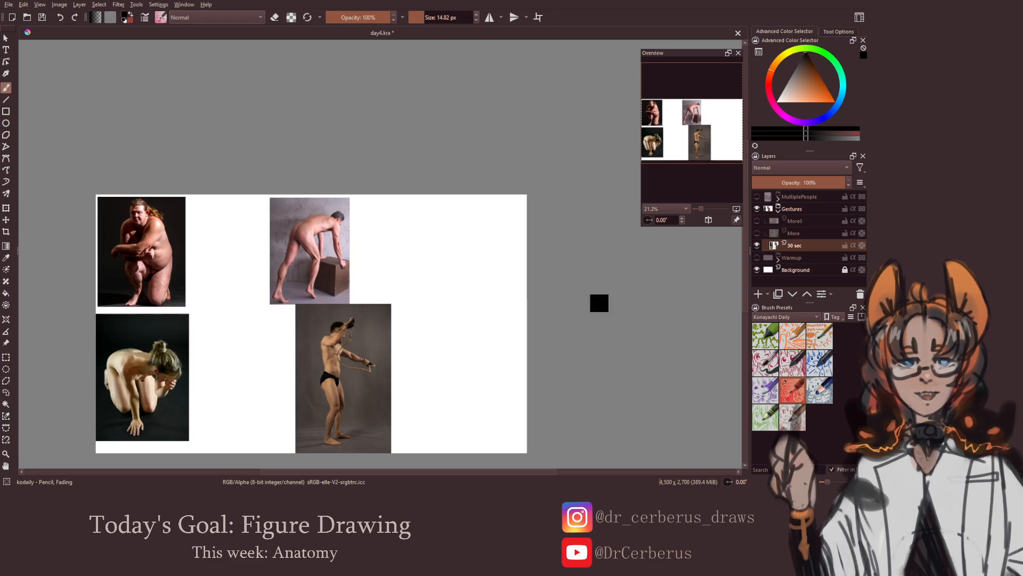
key("ctrl+s")
left_click_drag(405, 307, 453, 285)
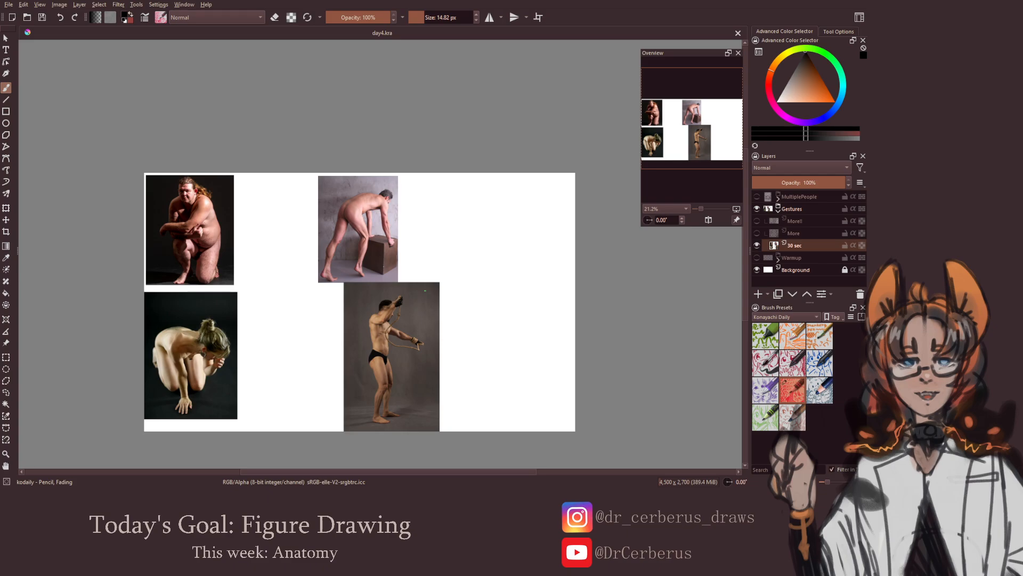
left_click_drag(292, 293, 375, 280)
scroll(338, 225, "up", 2)
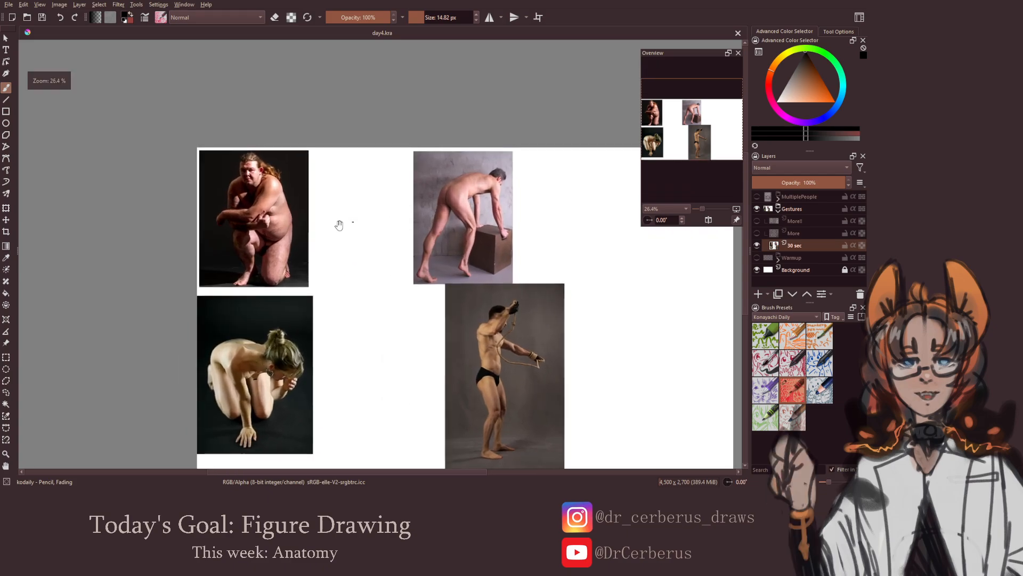
Sketch the head, torso, hips and legs of the kneeling man beside his reference photo on the 30 sec layer
left_click_drag(339, 225, 361, 197)
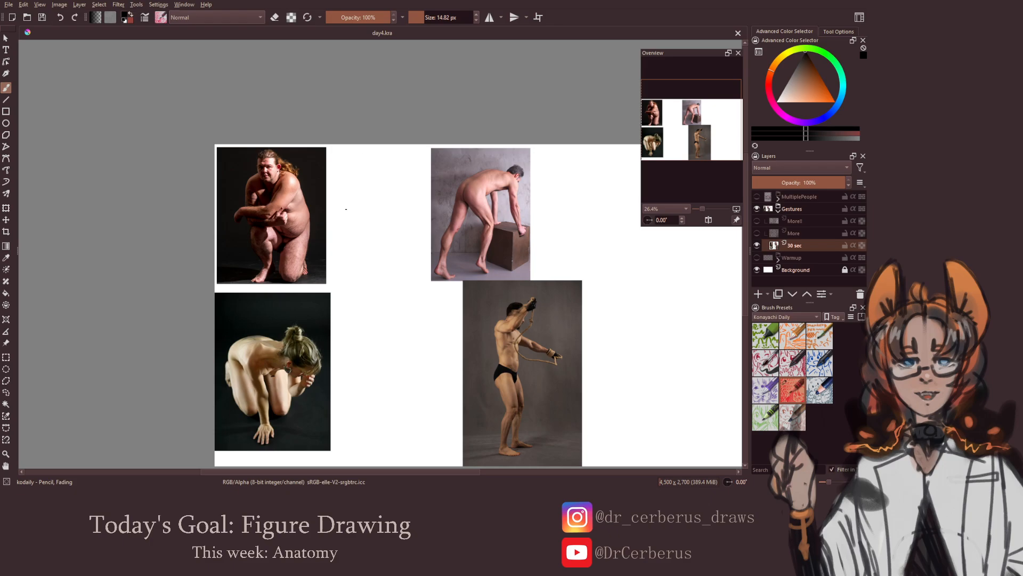
mouse_move(363, 154)
left_mouse_down()
mouse_move(354, 174)
mouse_move(370, 171)
mouse_move(386, 223)
left_mouse_up()
key("ctrl+z")
mouse_move(351, 168)
left_mouse_down()
mouse_move(345, 180)
mouse_move(361, 202)
mouse_move(377, 201)
mouse_move(387, 184)
mouse_move(390, 214)
mouse_move(371, 227)
mouse_move(389, 229)
mouse_move(341, 232)
mouse_move(371, 223)
mouse_move(357, 236)
mouse_move(358, 263)
mouse_move(350, 258)
left_mouse_up()
key("ctrl+z")
mouse_move(344, 235)
left_mouse_down()
mouse_move(354, 260)
mouse_move(345, 273)
left_mouse_up()
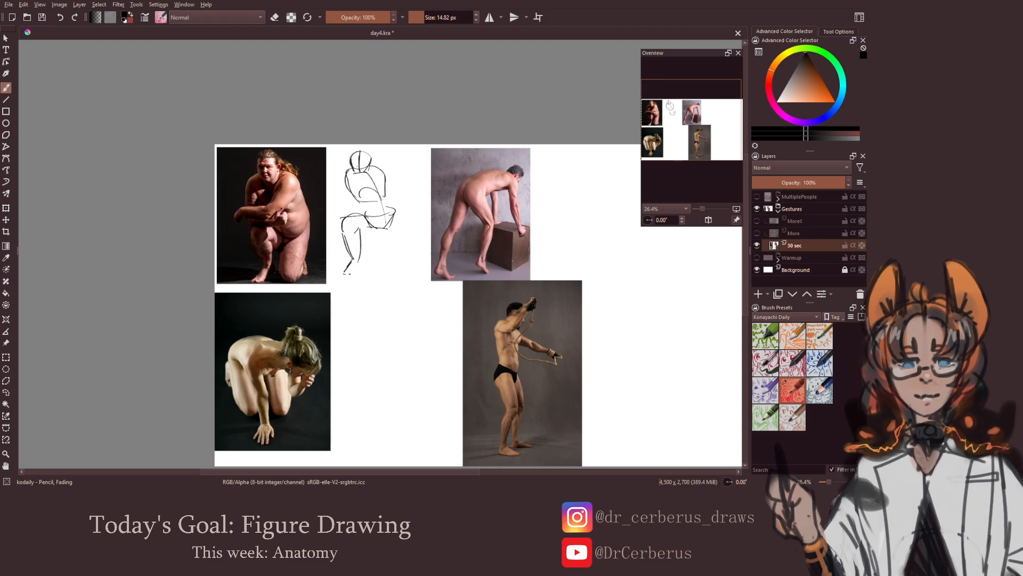
mouse_move(357, 237)
left_mouse_down()
mouse_move(397, 218)
mouse_move(399, 252)
mouse_move(381, 265)
mouse_move(387, 271)
mouse_move(409, 260)
left_mouse_up()
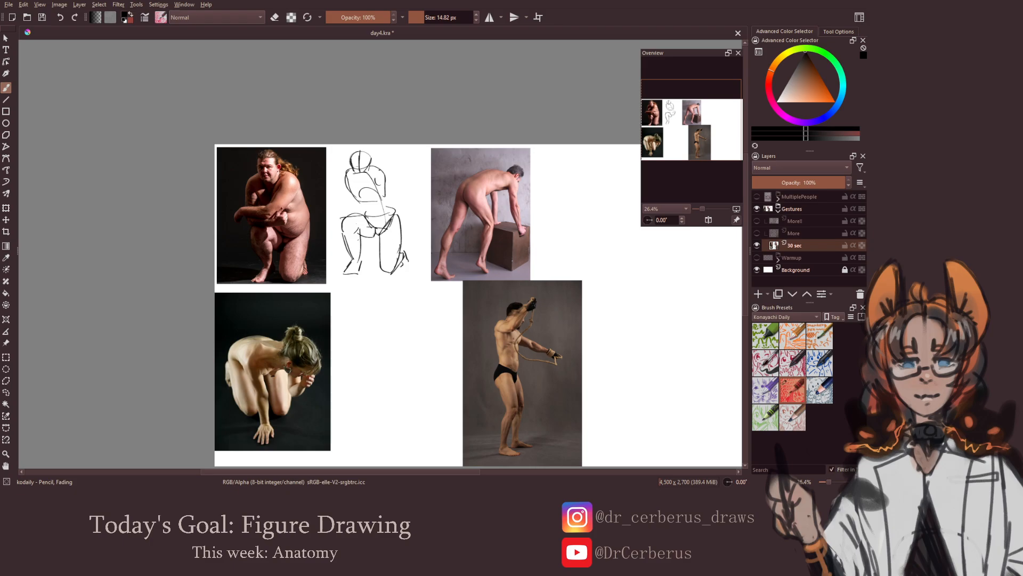
Add the shoulders and the crossed arms resting on the raised knee to the kneeling man's gesture sketch
left_click_drag(378, 172, 368, 172)
key("ctrl+z")
left_click_drag(370, 160, 368, 171)
key("ctrl+z")
key("ctrl+z")
mouse_move(344, 205)
left_mouse_down()
mouse_move(341, 189)
mouse_move(341, 216)
mouse_move(385, 205)
mouse_move(390, 219)
mouse_move(374, 216)
mouse_move(373, 200)
mouse_move(339, 209)
mouse_move(346, 216)
left_mouse_up()
key("ctrl+z")
key("ctrl+z")
mouse_move(351, 207)
left_mouse_down()
mouse_move(345, 216)
mouse_move(368, 204)
mouse_move(377, 215)
left_mouse_up()
left_click_drag(376, 239, 362, 236)
Sketch the bent-over torso, head and hip of the man leaning on the box, beside his reference photo
left_click_drag(363, 235, 318, 225)
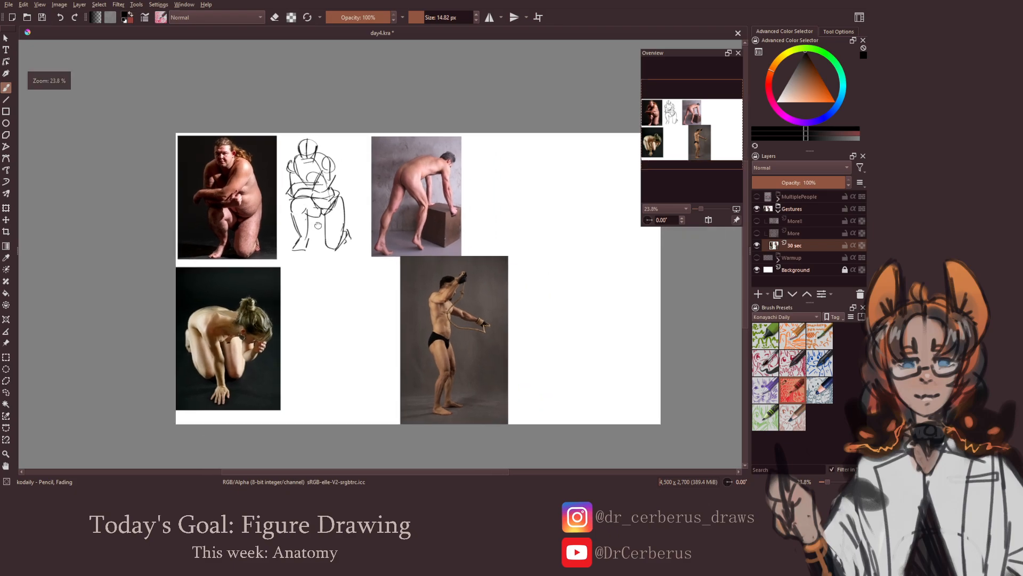
left_click_drag(404, 227, 334, 218)
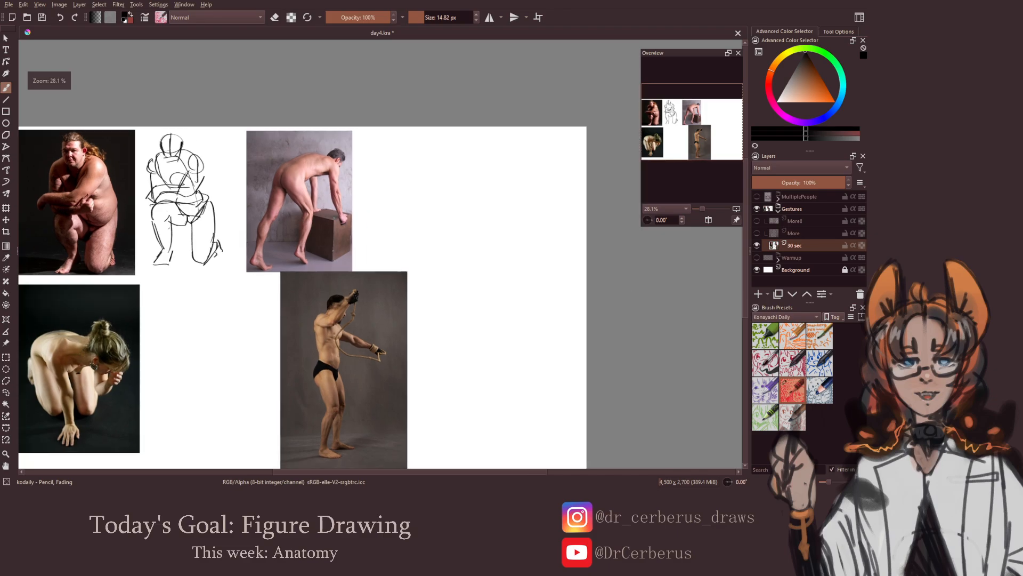
mouse_move(391, 184)
left_mouse_down()
mouse_move(429, 160)
mouse_move(441, 170)
mouse_move(424, 181)
mouse_move(441, 172)
mouse_move(435, 181)
left_mouse_up()
key("ctrl+z")
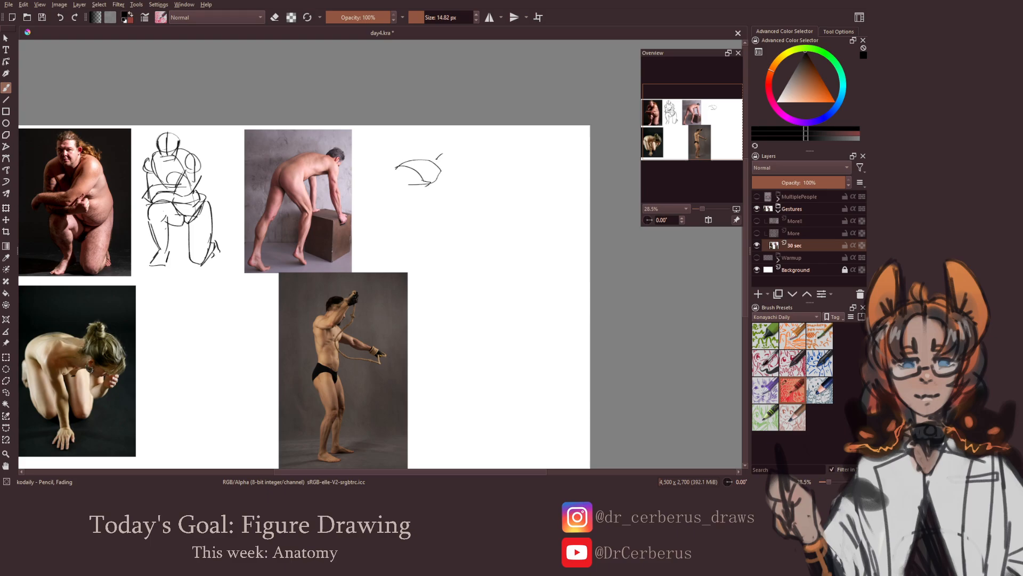
mouse_move(438, 158)
left_mouse_down()
mouse_move(459, 154)
mouse_move(457, 166)
mouse_move(451, 149)
mouse_move(451, 169)
mouse_move(395, 176)
mouse_move(408, 187)
left_mouse_up()
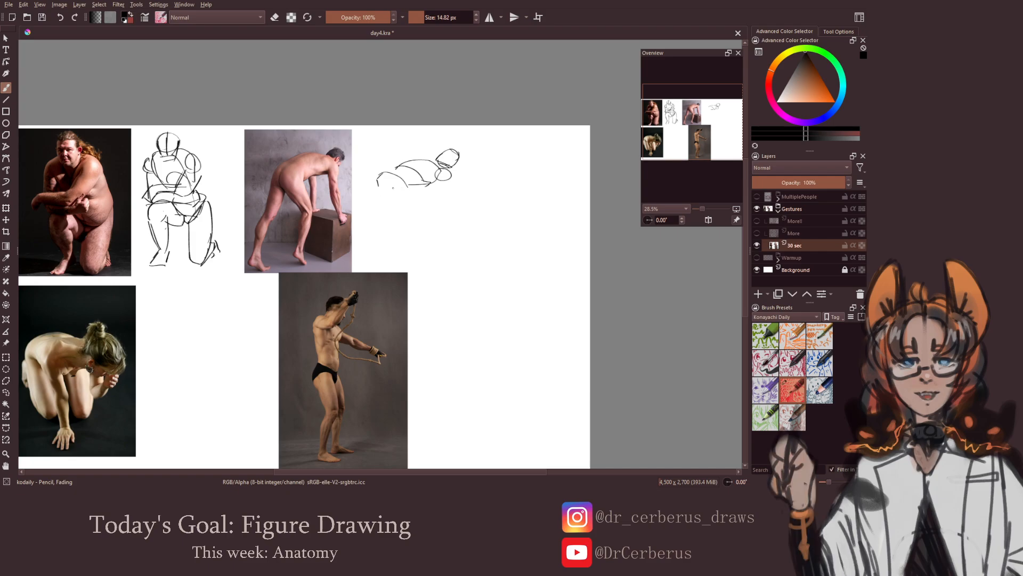
Draw both legs and feet of the leaning man's gesture sketch
mouse_move(388, 196)
left_mouse_down()
mouse_move(408, 188)
mouse_move(421, 211)
mouse_move(400, 214)
mouse_move(423, 217)
mouse_move(419, 203)
mouse_move(426, 219)
mouse_move(409, 259)
mouse_move(427, 265)
left_mouse_up()
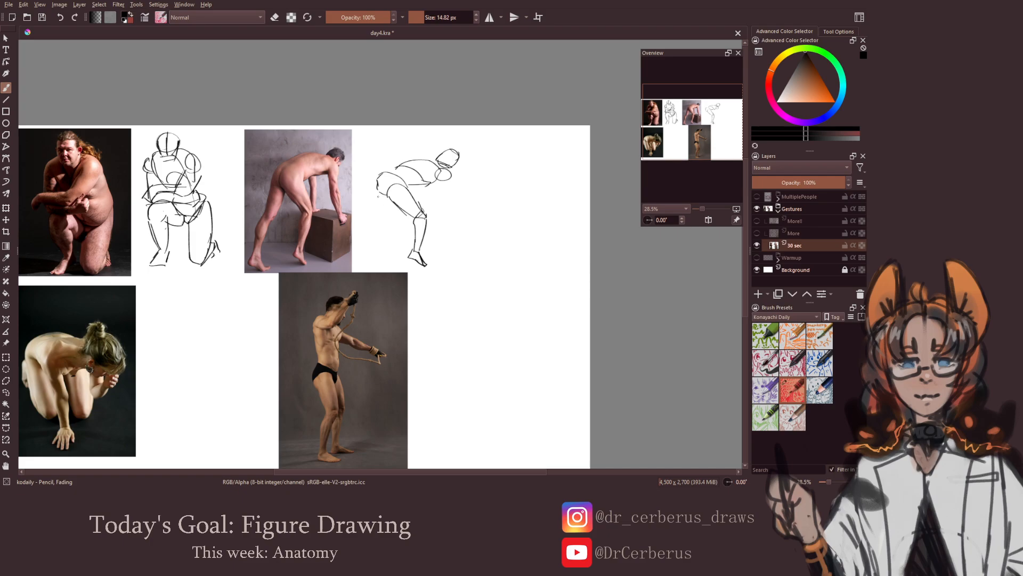
left_click_drag(378, 184, 378, 194)
mouse_move(375, 197)
left_mouse_down()
mouse_move(381, 225)
mouse_move(366, 237)
mouse_move(382, 262)
mouse_move(368, 267)
left_mouse_up()
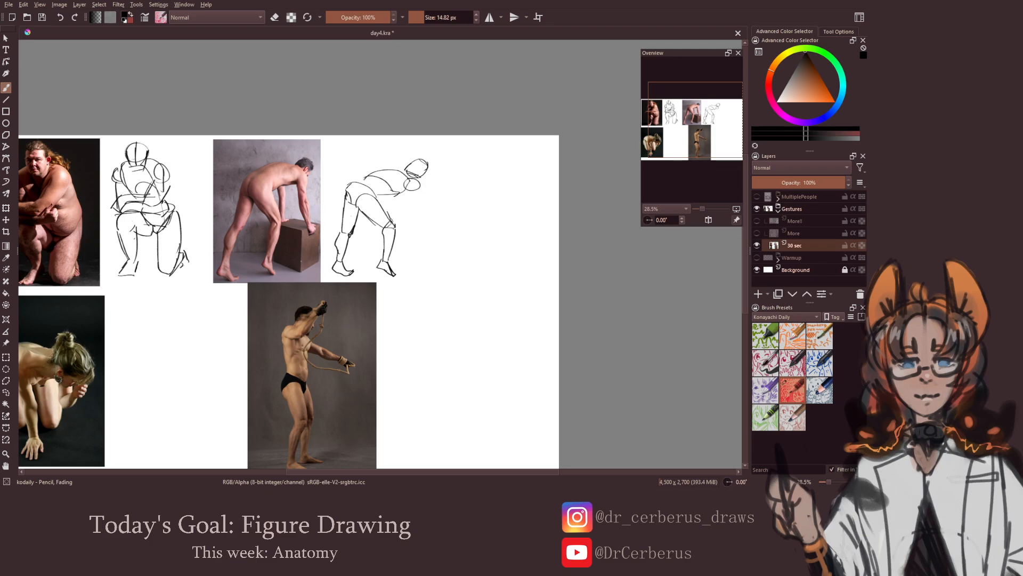
Draw the leaning man's two arms reaching down from the shoulders, redoing strokes that miss the pose
mouse_move(356, 180)
left_mouse_down()
mouse_move(406, 165)
mouse_move(383, 169)
mouse_move(421, 195)
left_mouse_up()
key("ctrl+z")
key("ctrl+z")
key("e")
key("e")
left_click_drag(411, 185, 417, 205)
mouse_move(415, 206)
left_mouse_down()
mouse_move(425, 205)
mouse_move(431, 229)
left_mouse_up()
key("ctrl+z")
key("ctrl+z")
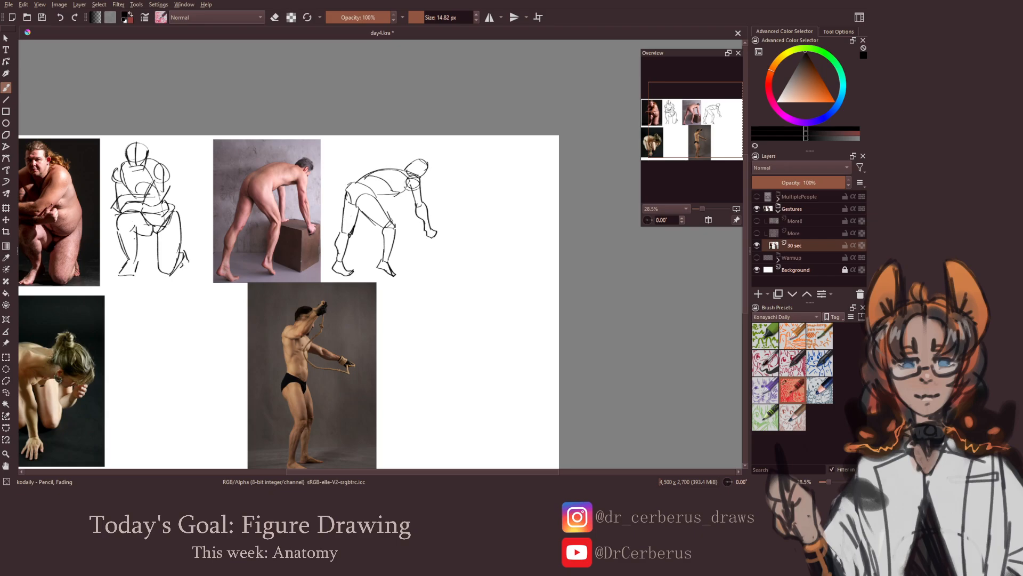
left_click_drag(396, 194, 400, 231)
Draw the box under the leaning man's hands and check the sketch in mirrored view
mouse_move(400, 232)
left_mouse_down()
mouse_move(456, 228)
mouse_move(429, 240)
left_mouse_up()
mouse_move(428, 239)
left_mouse_down()
mouse_move(454, 230)
mouse_move(430, 265)
left_mouse_up()
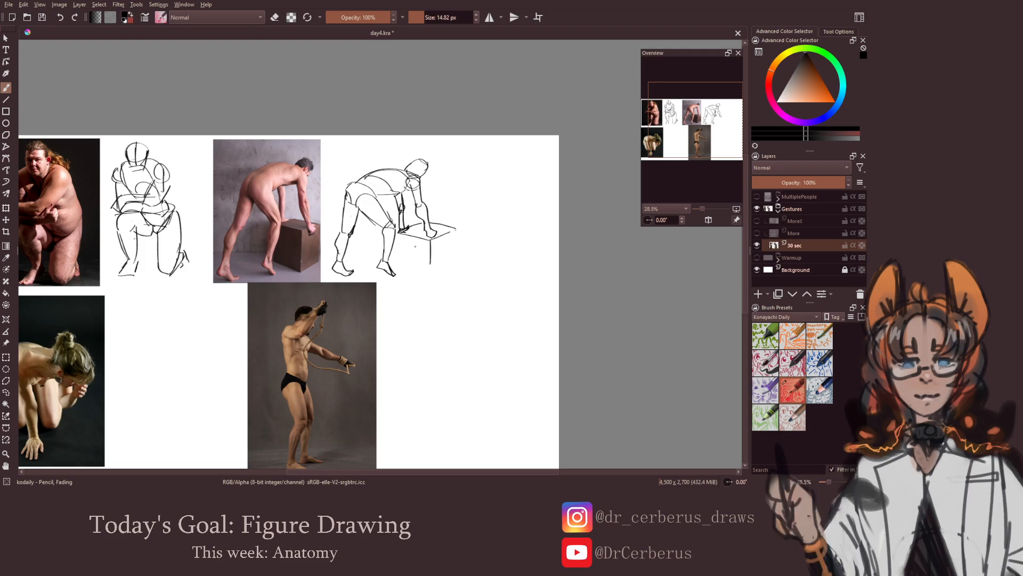
mouse_move(400, 232)
left_mouse_down()
mouse_move(400, 261)
mouse_move(426, 269)
left_mouse_up()
left_click_drag(450, 231, 440, 266)
left_click_drag(442, 264, 464, 245)
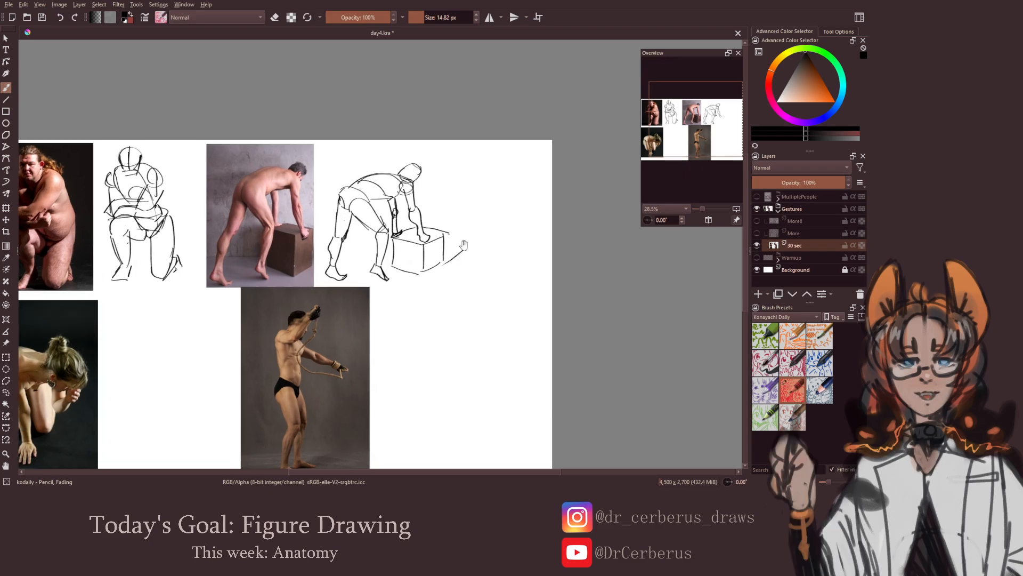
key("ctrl+z")
left_click_drag(414, 287, 412, 298)
left_click_drag(411, 287, 446, 257)
key("m")
key("m")
Sketch the arched back, shoulder, neck and head of the crouching woman beside her reference photo
left_click_drag(372, 294, 471, 264)
mouse_move(375, 298)
left_mouse_down()
mouse_move(375, 272)
mouse_move(382, 288)
left_mouse_up()
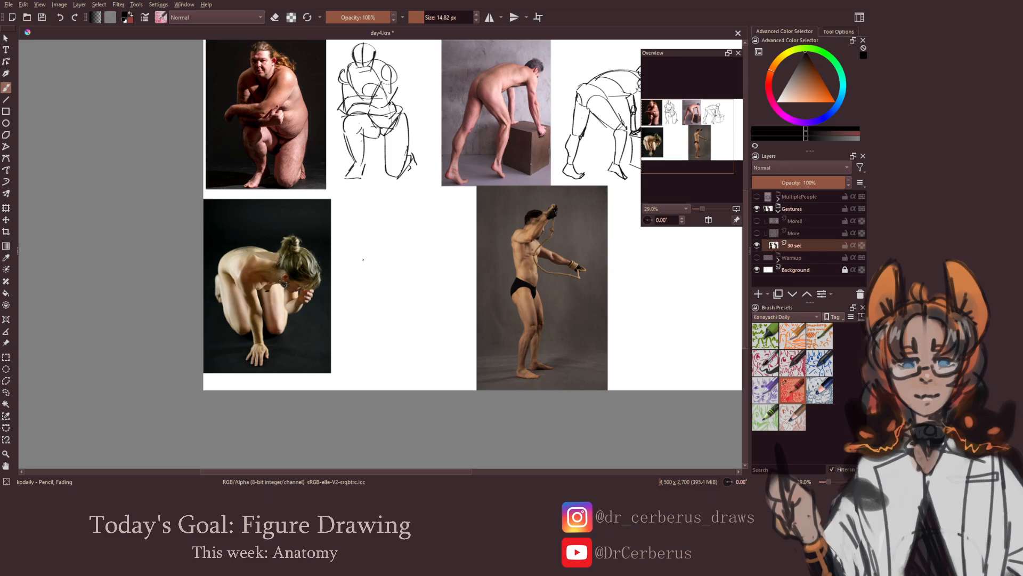
mouse_move(354, 265)
left_mouse_down()
mouse_move(393, 256)
mouse_move(356, 257)
mouse_move(349, 277)
mouse_move(365, 261)
mouse_move(363, 281)
mouse_move(379, 257)
mouse_move(418, 260)
mouse_move(371, 287)
left_mouse_up()
mouse_move(418, 264)
left_mouse_down()
mouse_move(441, 260)
mouse_move(447, 284)
mouse_move(413, 288)
mouse_move(450, 284)
left_mouse_up()
left_click_drag(381, 276, 395, 273)
key("ctrl+z")
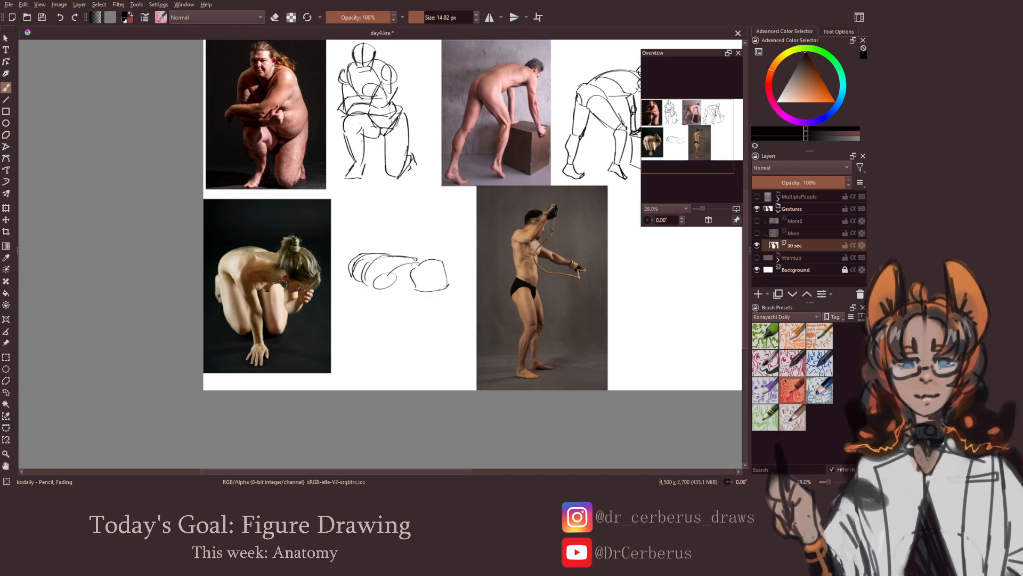
mouse_move(399, 272)
left_mouse_down()
mouse_move(419, 283)
mouse_move(408, 263)
mouse_move(425, 261)
left_mouse_up()
key("ctrl+z")
Draw the crouching woman's supporting arm with its hand planted on the ground
mouse_move(373, 288)
left_mouse_down()
mouse_move(392, 317)
mouse_move(401, 301)
mouse_move(404, 349)
left_mouse_up()
key("ctrl+z")
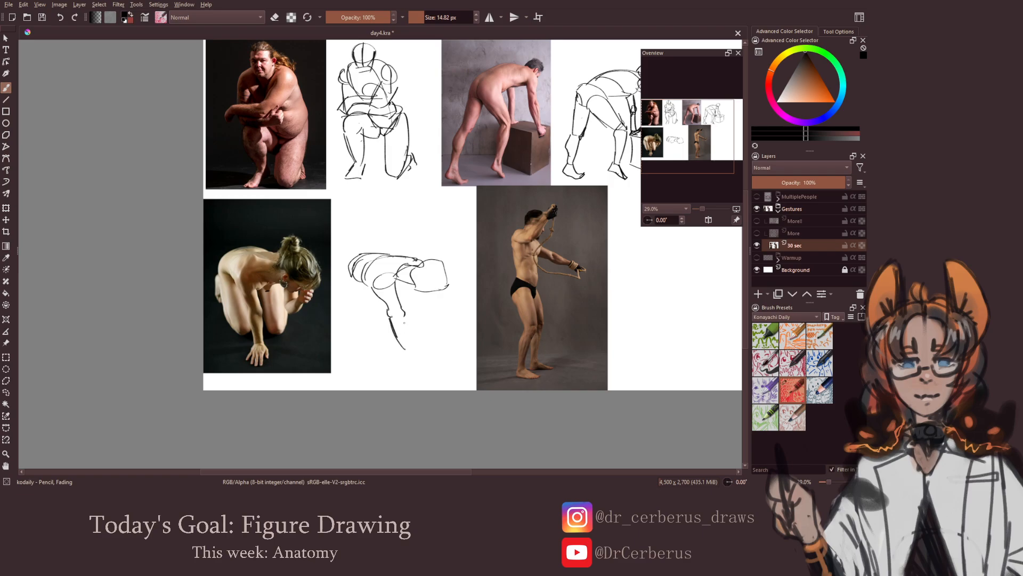
mouse_move(405, 313)
left_mouse_down()
mouse_move(402, 347)
mouse_move(411, 365)
mouse_move(418, 358)
mouse_move(403, 366)
mouse_move(424, 360)
mouse_move(414, 366)
mouse_move(397, 345)
left_mouse_up()
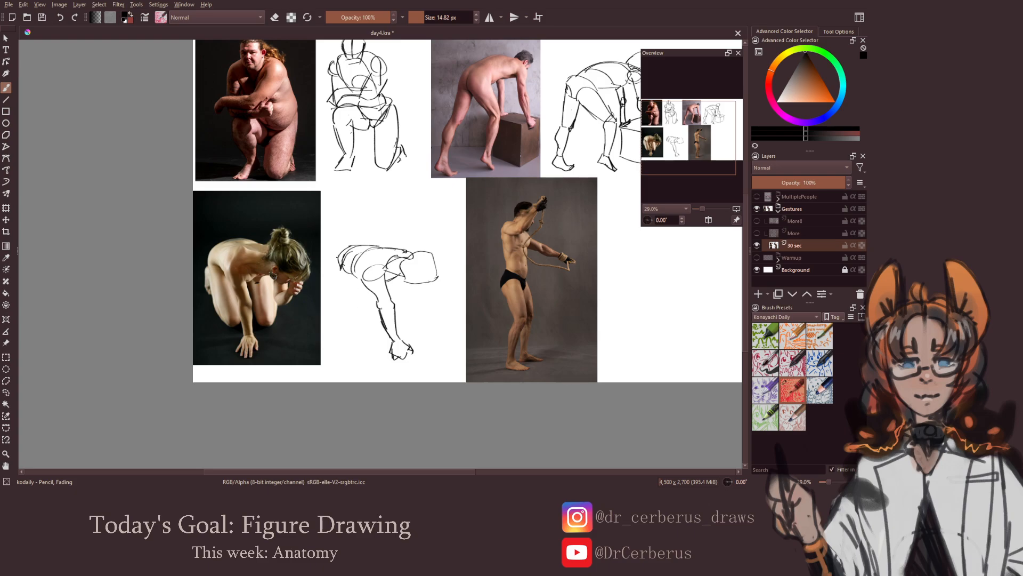
Draw the crouching woman's folded legs and refine the contour beside the supporting arm
mouse_move(339, 255)
left_mouse_down()
mouse_move(357, 318)
mouse_move(372, 325)
left_mouse_up()
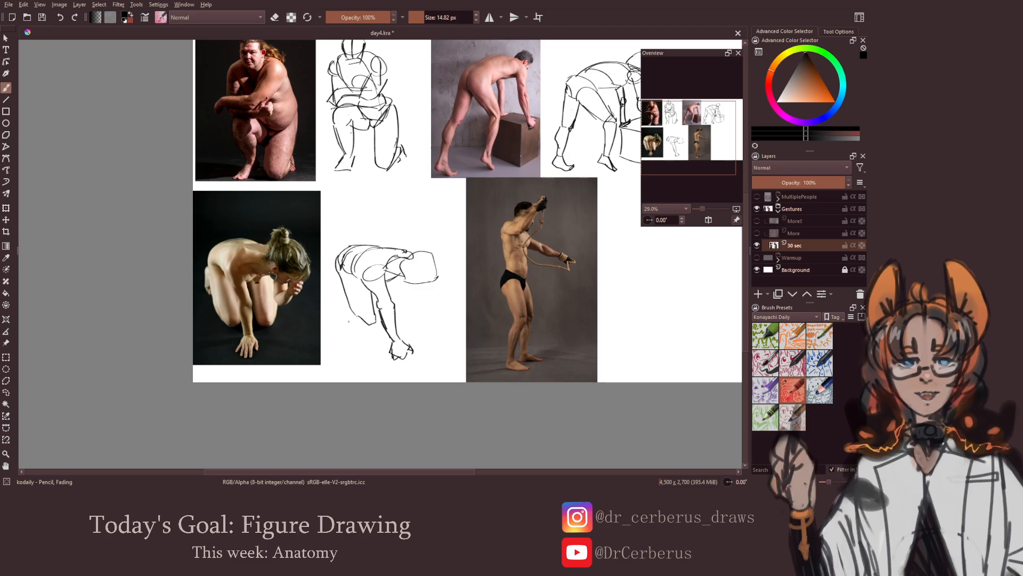
left_click_drag(339, 289, 360, 321)
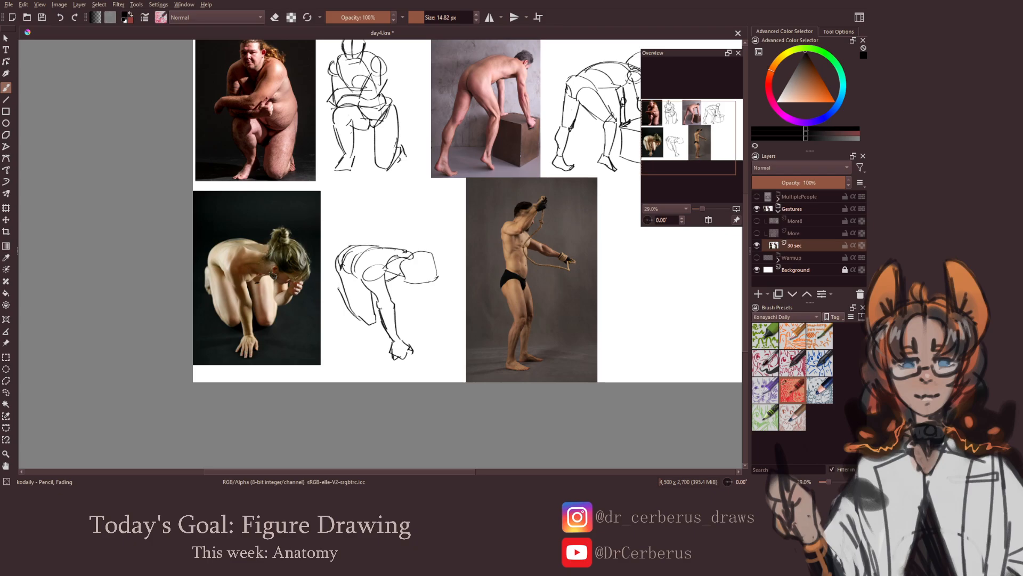
left_click_drag(334, 281, 340, 307)
mouse_move(365, 306)
left_mouse_down()
mouse_move(393, 280)
mouse_move(391, 313)
left_mouse_up()
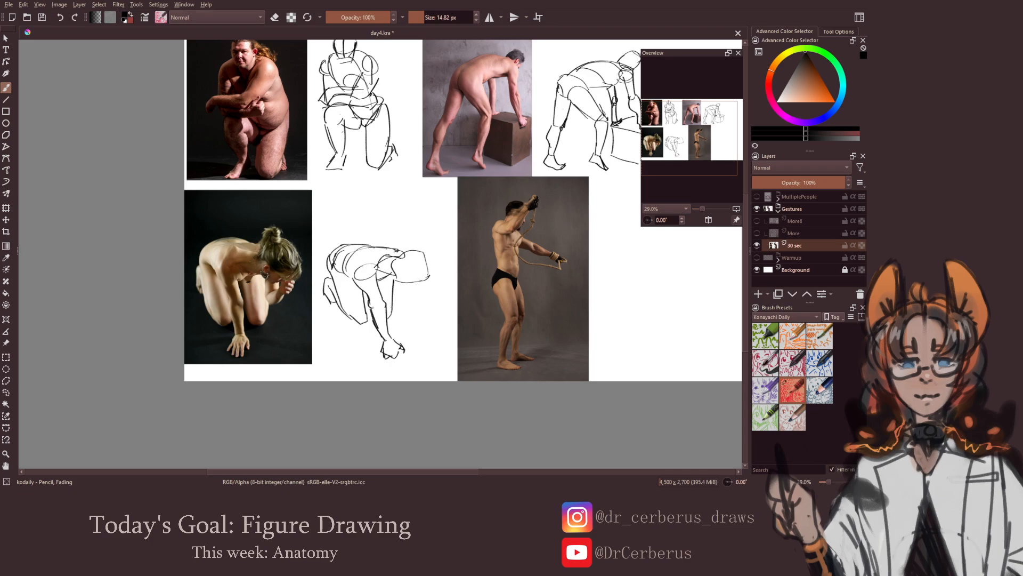
Add the crouching woman's other arm bent up to her face, and save the document
mouse_move(397, 285)
left_mouse_down()
mouse_move(391, 313)
mouse_move(413, 292)
mouse_move(428, 291)
mouse_move(426, 305)
mouse_move(425, 292)
mouse_move(438, 296)
left_mouse_up()
key("ctrl+z")
key("ctrl+z")
scroll(345, 333, "down", 2)
left_click_drag(345, 333, 325, 335)
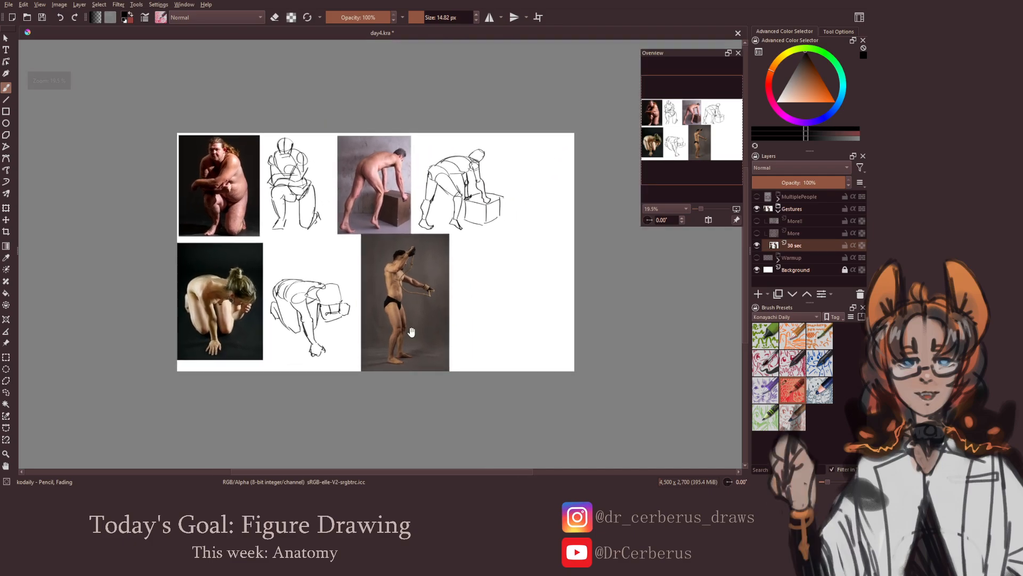
left_click_drag(411, 332, 367, 336)
key("ctrl+s")
Sketch the head, chest and hips of the standing man with the rope beside his reference photo
scroll(368, 336, "up", 3)
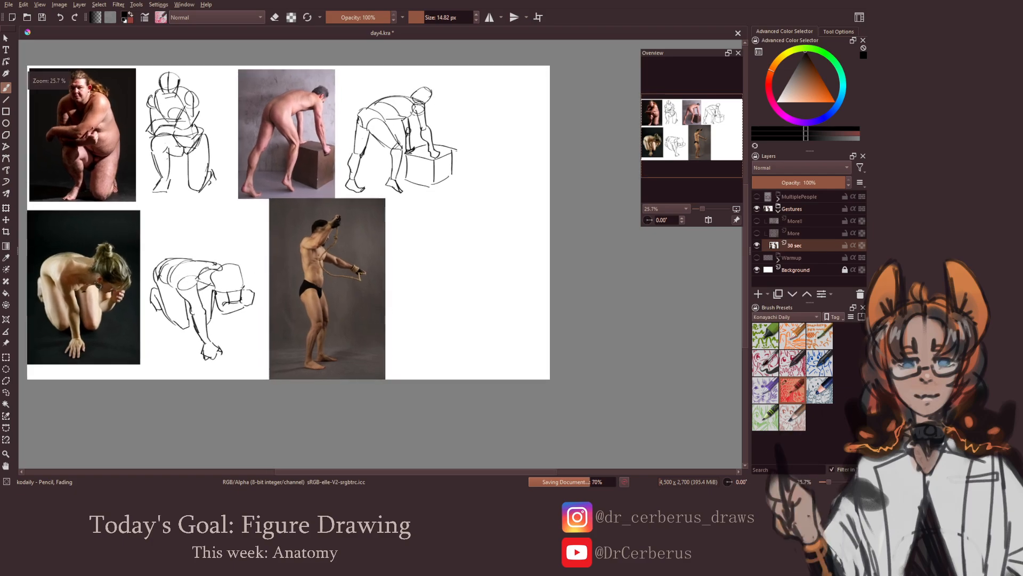
mouse_move(410, 208)
left_mouse_down()
mouse_move(431, 205)
mouse_move(411, 211)
mouse_move(431, 216)
mouse_move(431, 232)
mouse_move(402, 237)
mouse_move(430, 240)
mouse_move(432, 276)
mouse_move(400, 284)
left_mouse_up()
key("ctrl+z")
key("ctrl+z")
left_click_drag(401, 285, 434, 281)
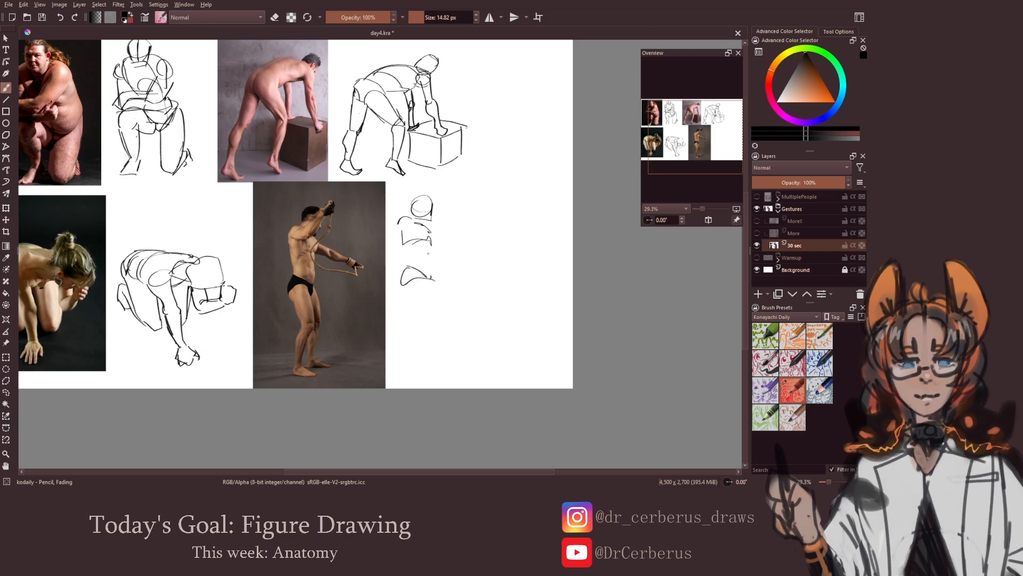
Draw the standing man's waist, raised arm and outstretched arm with its hand
mouse_move(404, 248)
left_mouse_down()
mouse_move(408, 264)
mouse_move(428, 267)
left_mouse_up()
mouse_move(408, 220)
left_mouse_down()
mouse_move(401, 229)
mouse_move(441, 211)
mouse_move(423, 239)
mouse_move(455, 207)
mouse_move(446, 215)
mouse_move(446, 204)
mouse_move(449, 237)
mouse_move(432, 237)
mouse_move(446, 242)
left_mouse_up()
key("ctrl+z")
key("ctrl+z")
key("ctrl+z")
key("ctrl+z")
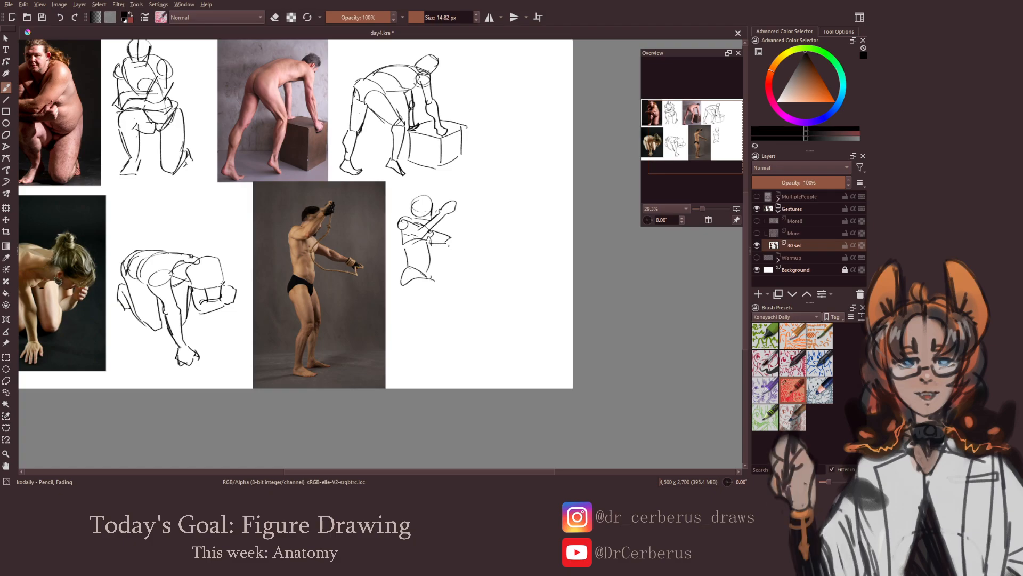
mouse_move(446, 247)
left_mouse_down()
mouse_move(486, 248)
mouse_move(453, 254)
left_mouse_up()
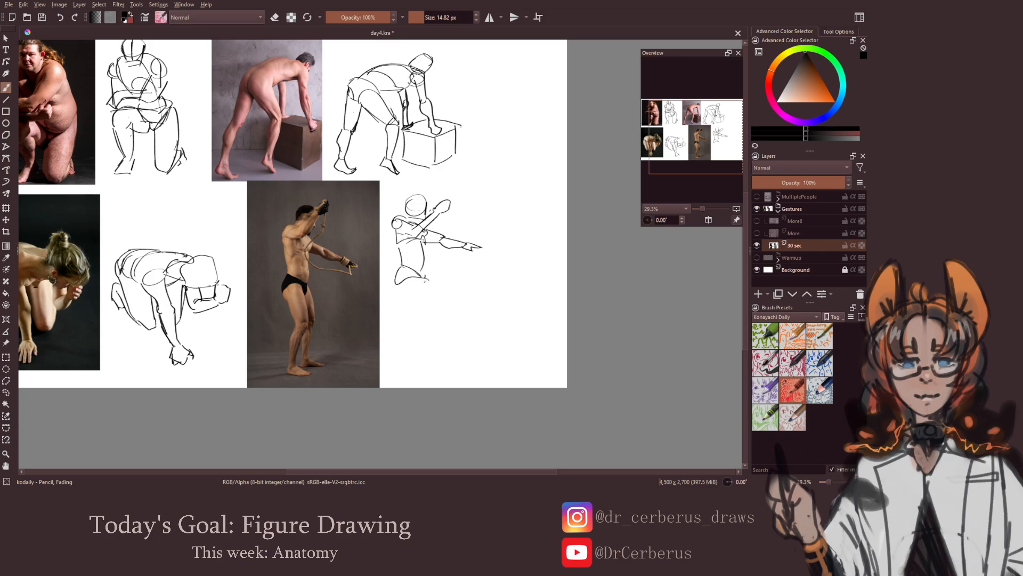
Draw both legs and feet of the standing man's gesture sketch, and save the document
mouse_move(399, 289)
left_mouse_down()
mouse_move(428, 279)
mouse_move(415, 312)
mouse_move(427, 312)
mouse_move(428, 297)
mouse_move(429, 315)
mouse_move(410, 350)
left_mouse_up()
key("ctrl+z")
mouse_move(429, 316)
left_mouse_down()
mouse_move(410, 365)
mouse_move(435, 367)
left_mouse_up()
key("ctrl+z")
key("ctrl+z")
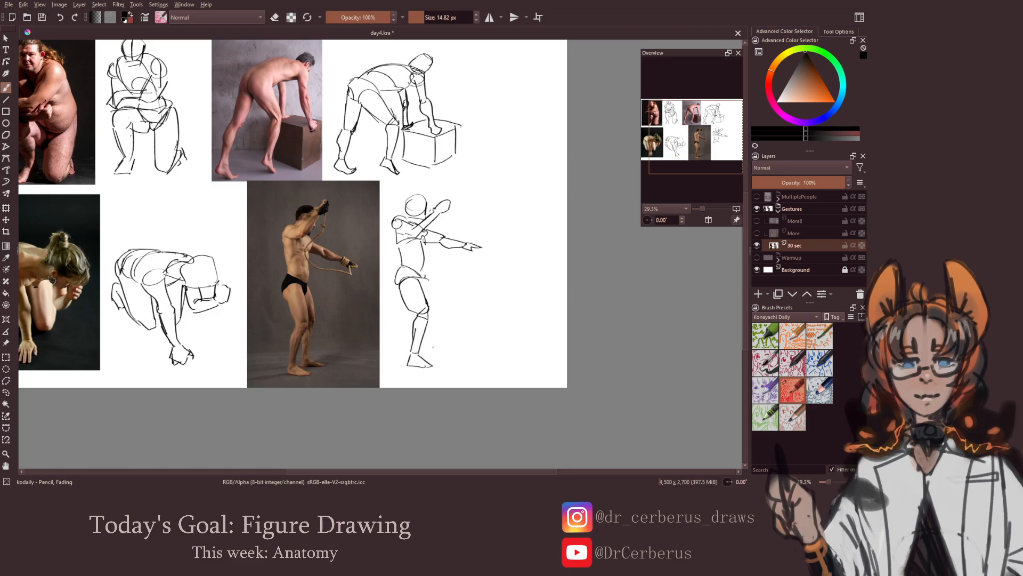
left_click_drag(428, 274, 432, 310)
key("ctrl+z")
mouse_move(432, 325)
left_mouse_down()
mouse_move(433, 351)
mouse_move(425, 348)
mouse_move(450, 361)
left_mouse_up()
scroll(413, 357, "down", 2)
key("ctrl+s")
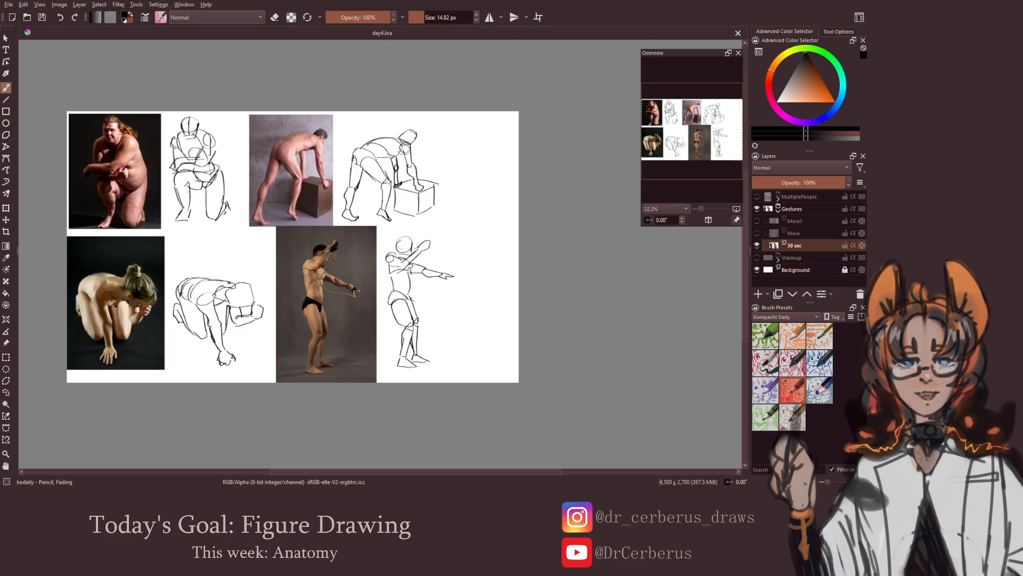
Compare the 30 sec gesture sketches with the Warmup group's Foigures layer by alternating which one is visible
left_click(756, 245)
left_click(757, 257)
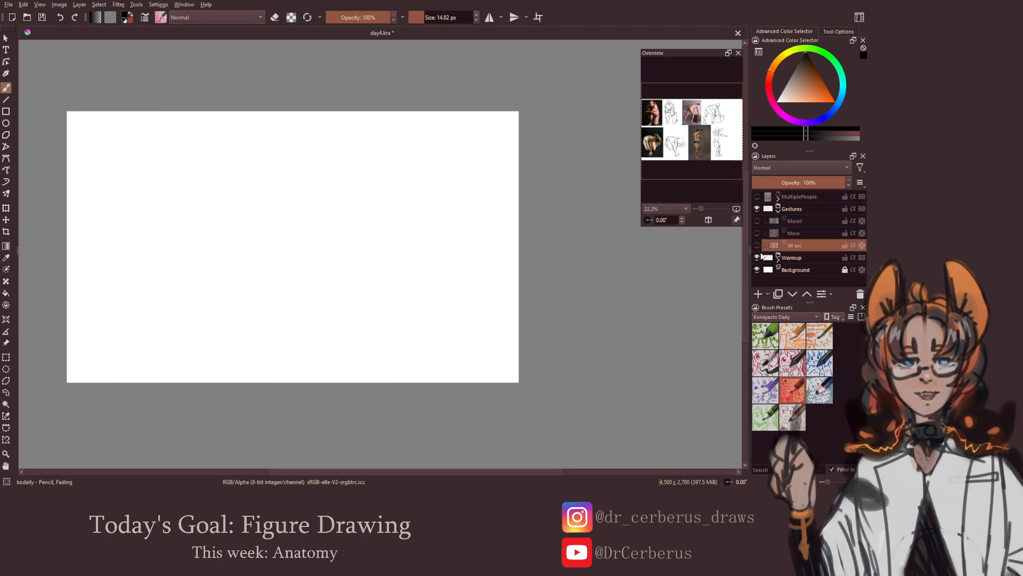
left_click(778, 258)
left_click(757, 270)
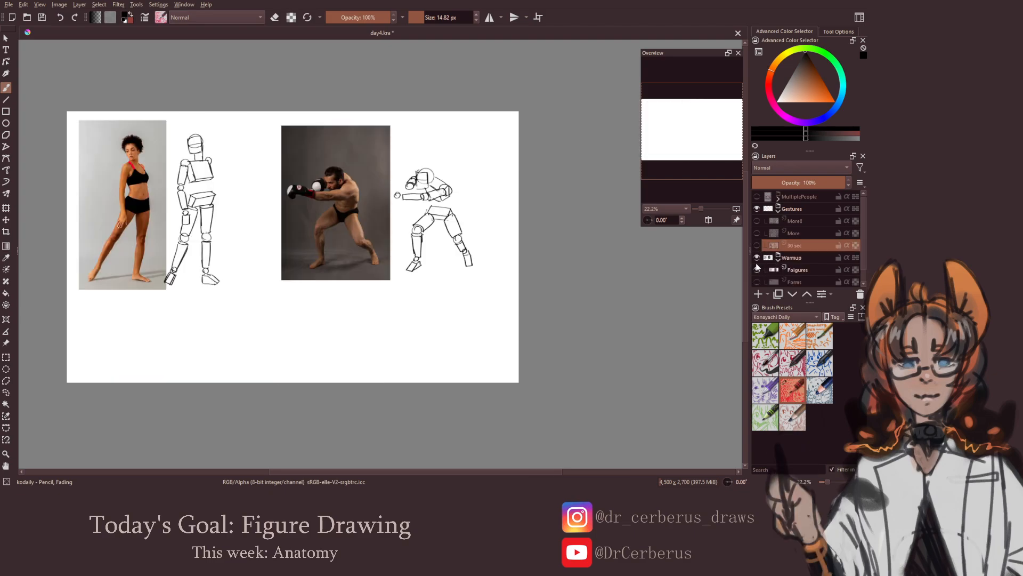
left_click(757, 257)
left_click(757, 245)
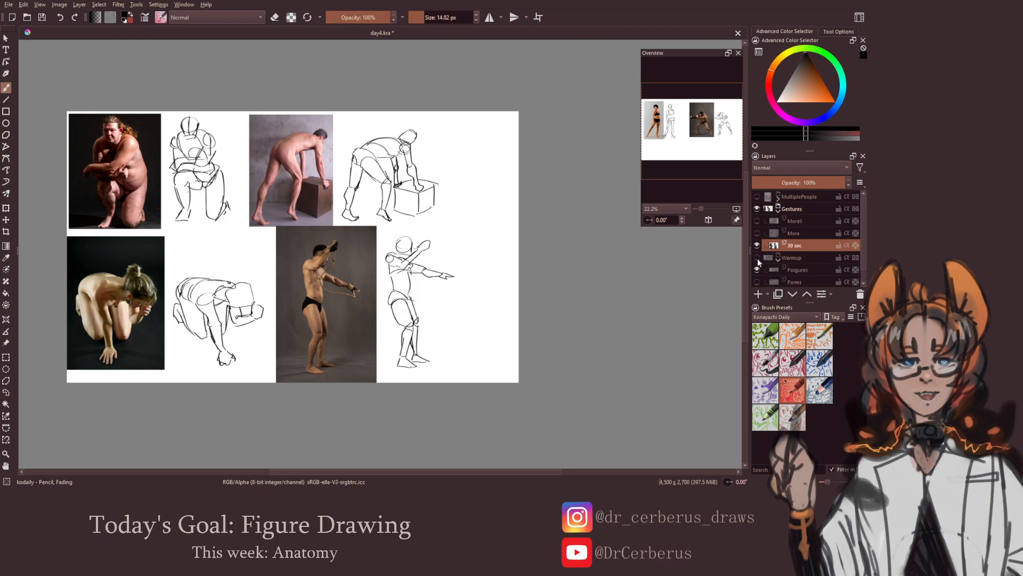
left_click(757, 245)
left_click(757, 257)
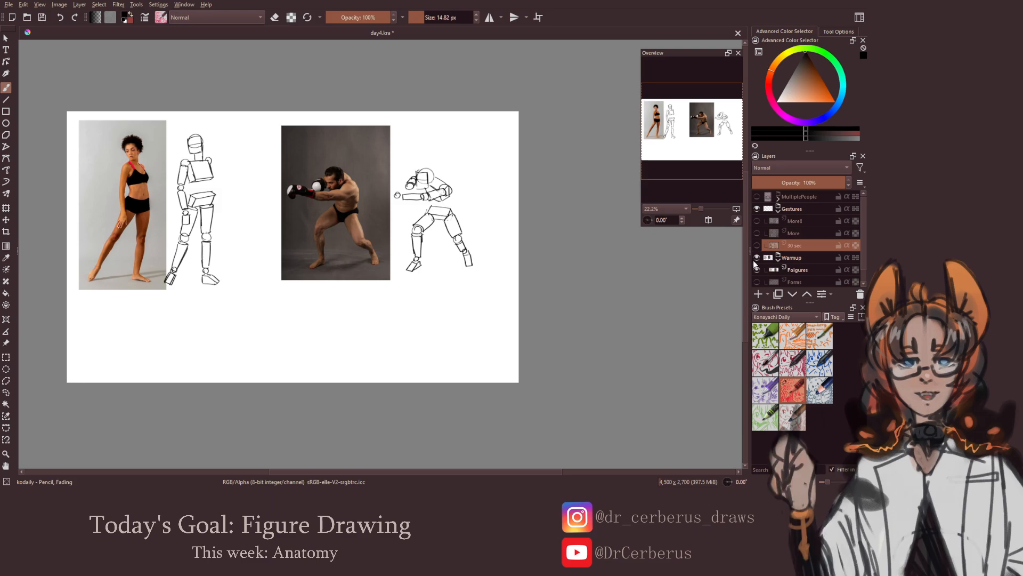
left_click(757, 258)
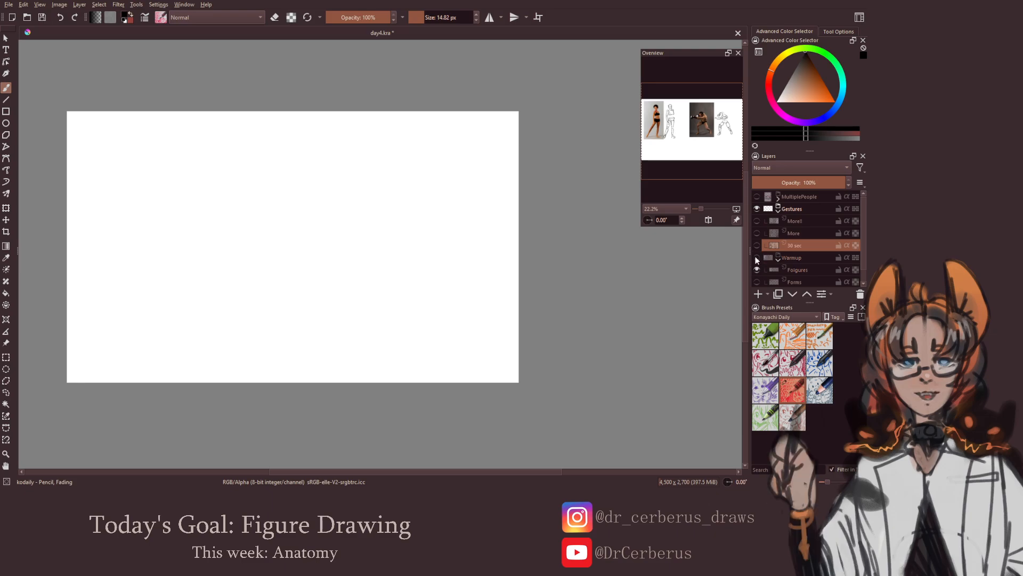
left_click(755, 245)
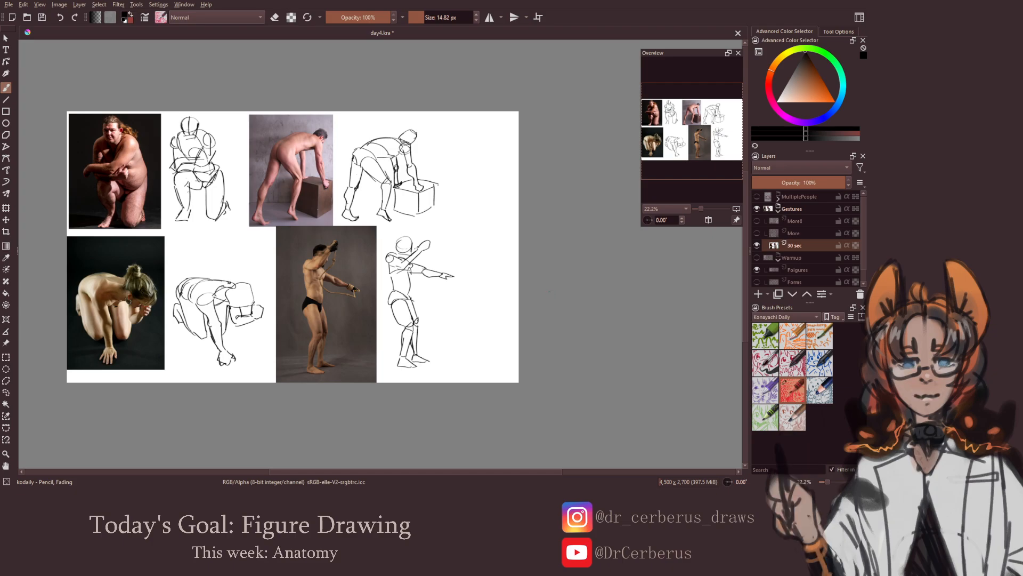
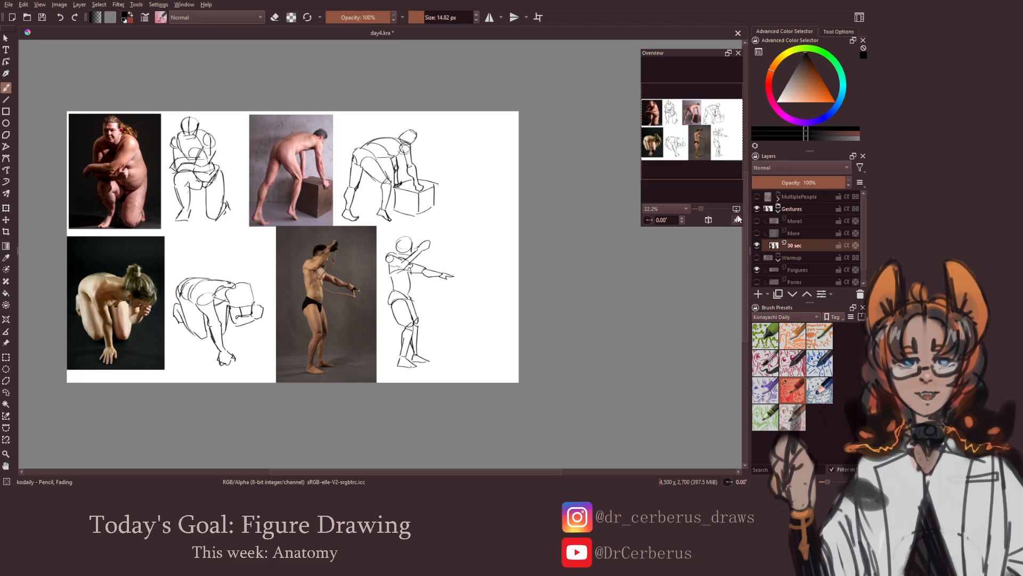
Hide the 30 sec layer, then show the More layer and make it active for drawing
left_click(756, 246)
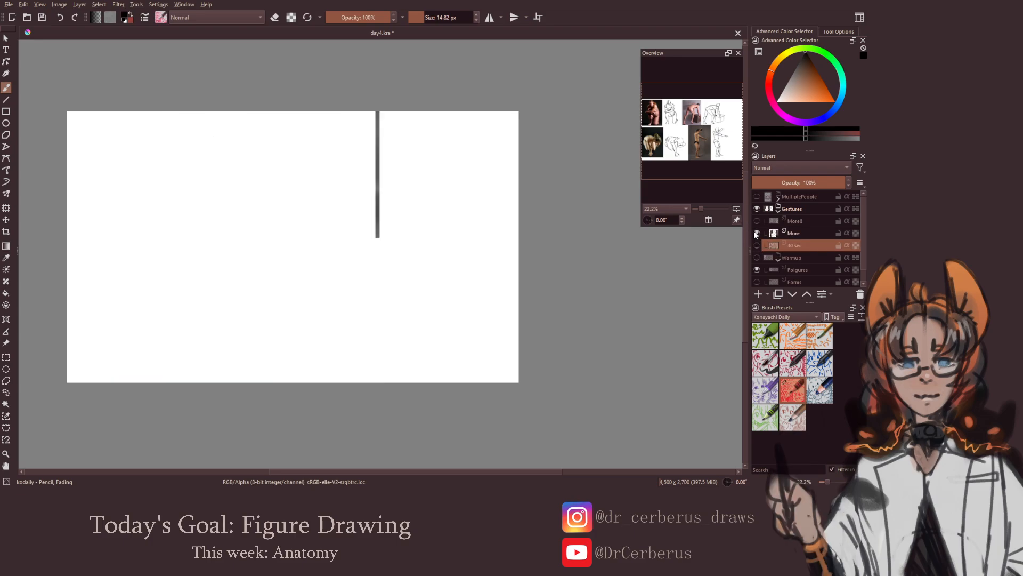
left_click(756, 233)
left_click(788, 238)
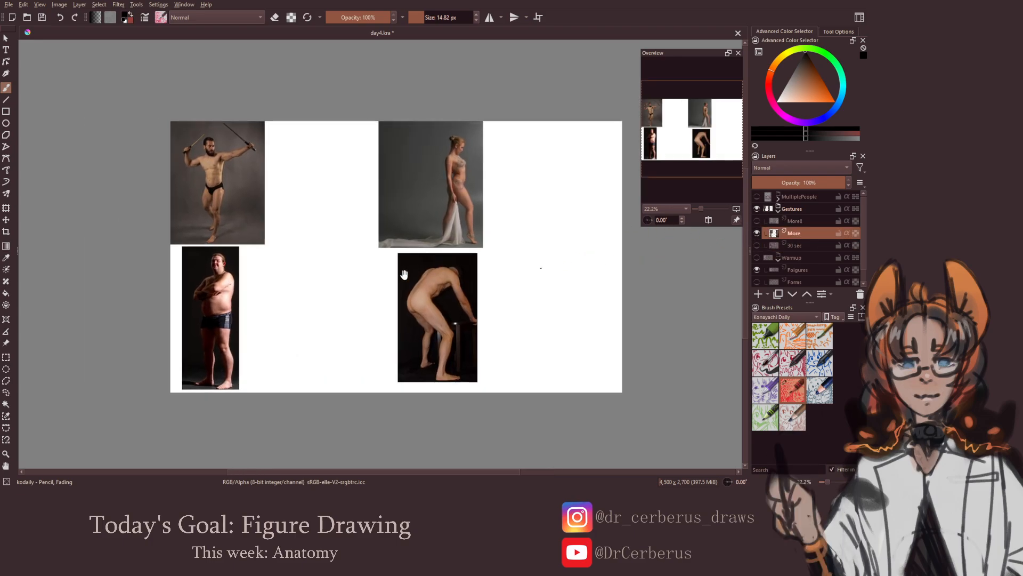
Sketch the head, chest and hips of the man wielding two sticks beside his reference photo
left_click_drag(404, 274, 487, 290)
mouse_move(354, 211)
left_mouse_down()
mouse_move(380, 138)
mouse_move(389, 153)
mouse_move(378, 150)
mouse_move(394, 153)
left_mouse_up()
key("ctrl+s")
key("ctrl+z")
Draw the stick-wielding man's outstretched arm, ending in a closed fist
key("ctrl+z")
key("ctrl+z")
key("ctrl+z")
mouse_move(366, 158)
left_mouse_down()
mouse_move(370, 171)
mouse_move(399, 172)
mouse_move(387, 204)
mouse_move(398, 190)
mouse_move(379, 193)
mouse_move(387, 201)
mouse_move(397, 188)
mouse_move(406, 152)
mouse_move(442, 141)
left_mouse_up()
key("ctrl+z")
key("ctrl+z")
key("ctrl+z")
key("ctrl+z")
key("ctrl+z")
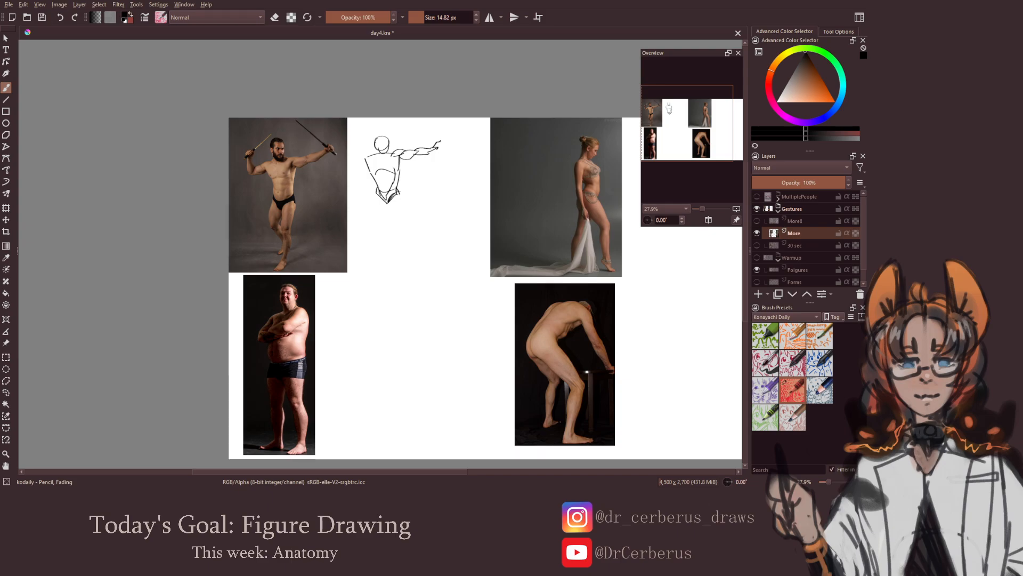
mouse_move(375, 164)
left_mouse_down()
mouse_move(385, 162)
mouse_move(368, 161)
left_mouse_up()
key("ctrl+z")
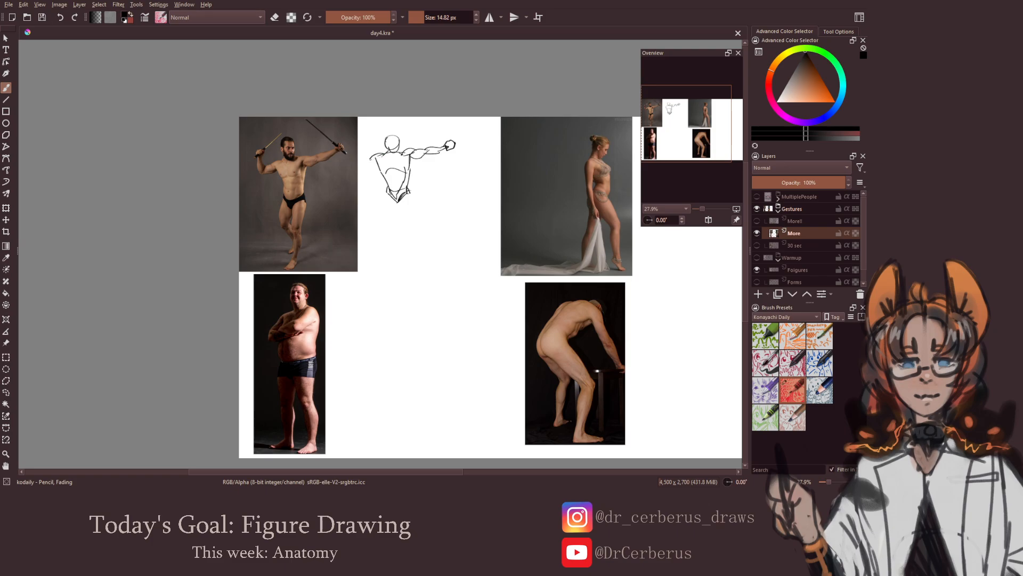
Draw the stick-wielding man's bent, raised arm with its shoulder and fist
left_click_drag(369, 159, 360, 163)
mouse_move(361, 156)
left_mouse_down()
mouse_move(357, 171)
mouse_move(350, 145)
left_mouse_up()
key("ctrl+z")
key("e")
key("e")
left_click_drag(385, 175, 371, 174)
key("ctrl+z")
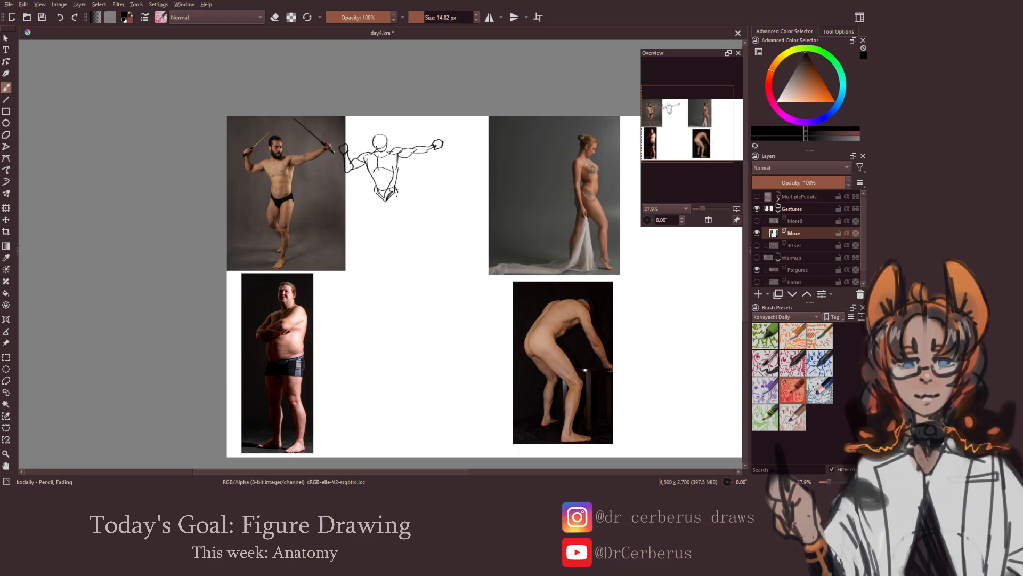
Refine the stick-wielding man's hip and draw his standing leg down to the foot
left_click_drag(395, 192, 387, 201)
mouse_move(396, 189)
left_mouse_down()
mouse_move(398, 225)
mouse_move(402, 206)
mouse_move(402, 218)
mouse_move(391, 223)
mouse_move(405, 238)
mouse_move(397, 256)
left_mouse_up()
key("ctrl+z")
left_click_drag(388, 262, 398, 252)
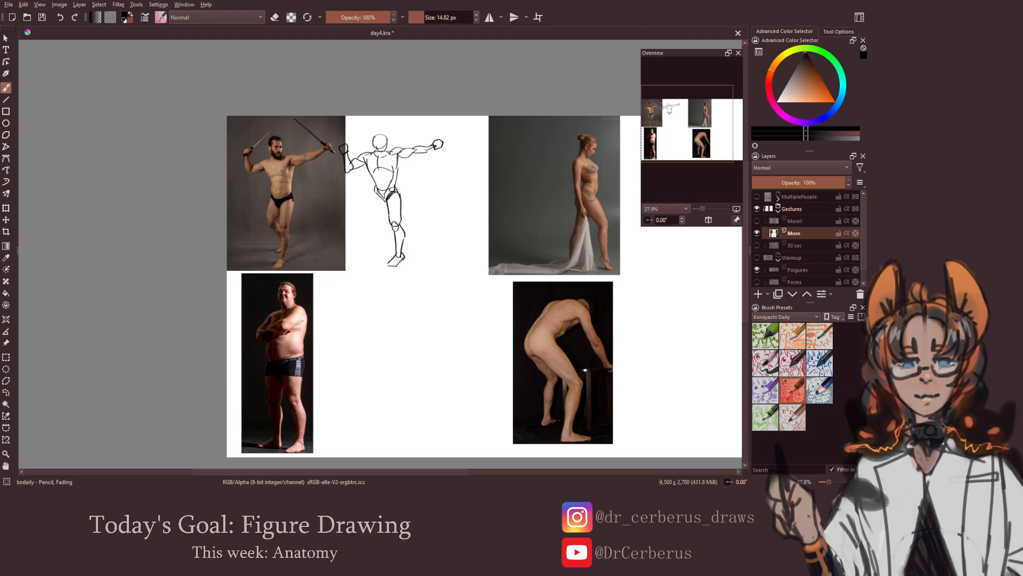
left_click_drag(402, 252, 391, 230)
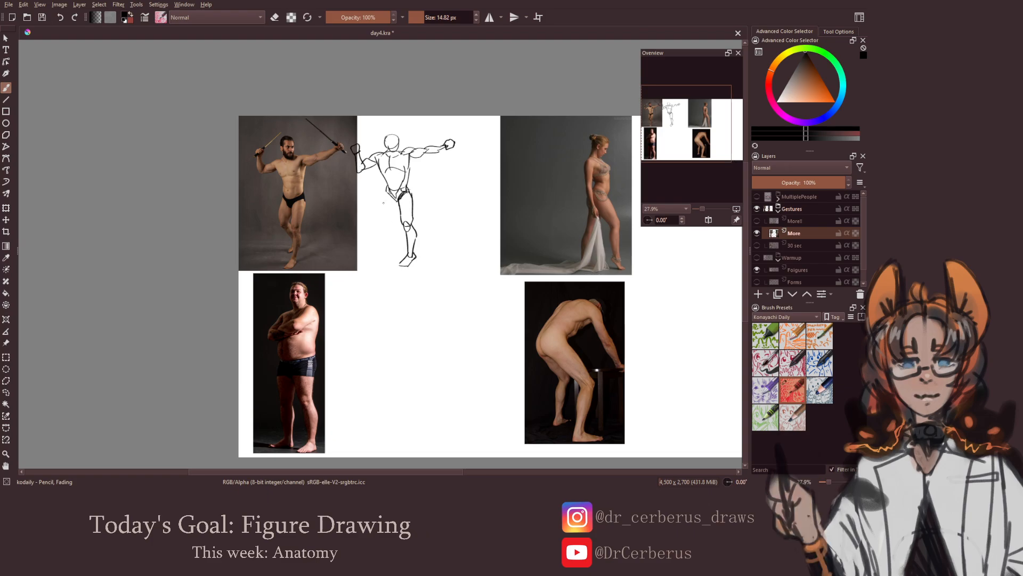
Draw the stick-wielding man's bent second leg, check the sketch in a mirrored view and save the document
left_click_drag(386, 193, 393, 219)
mouse_move(391, 226)
left_mouse_down()
mouse_move(417, 255)
mouse_move(320, 263)
mouse_move(325, 283)
mouse_move(267, 299)
left_mouse_up()
key("minus")
key("m")
key("m")
key("ctrl+s")
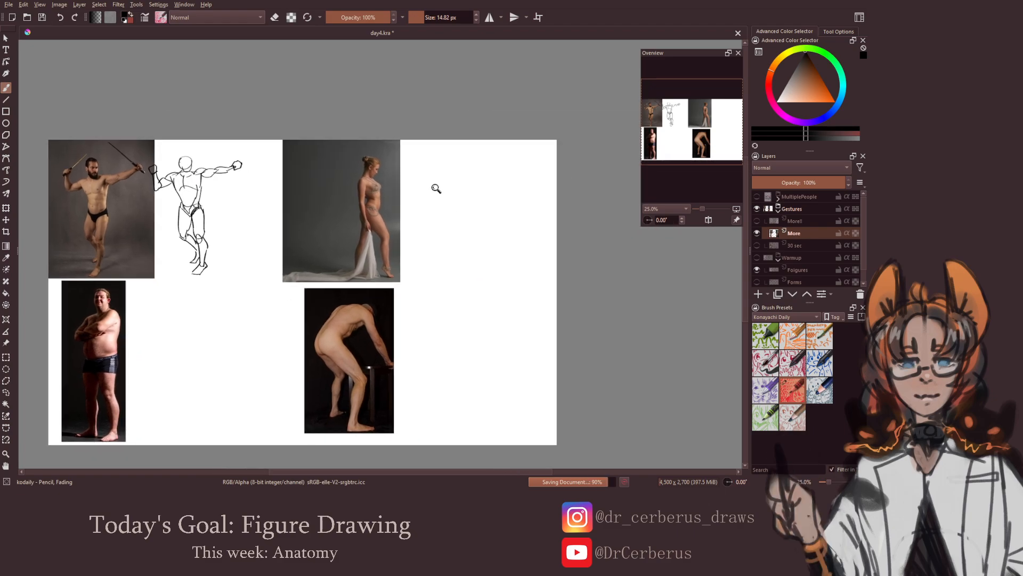
Sketch the head, neck, torso and shoulder of the standing woman beside her reference photo
left_click_drag(435, 188, 472, 170)
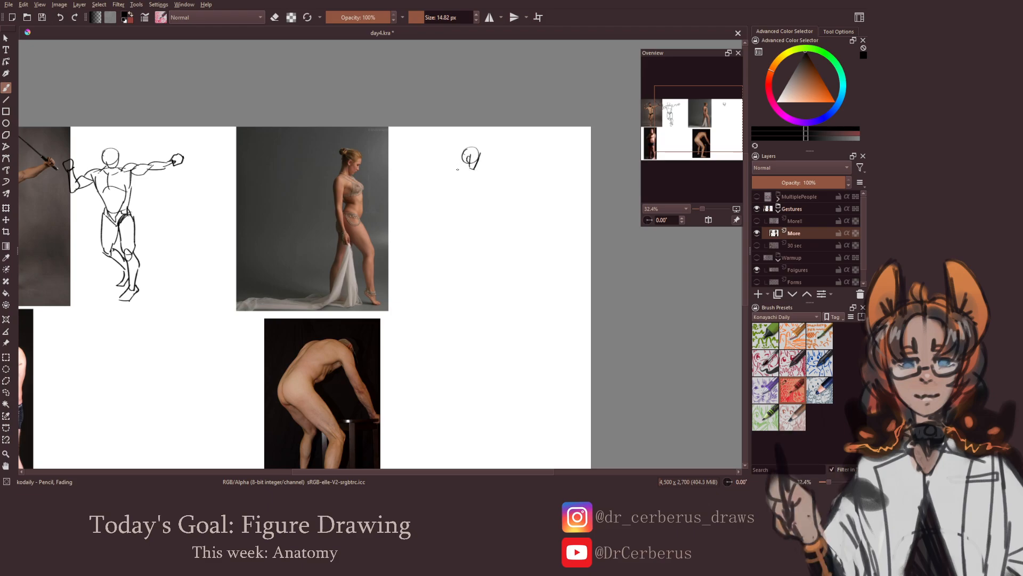
mouse_move(456, 170)
left_mouse_down()
mouse_move(478, 184)
mouse_move(458, 186)
mouse_move(478, 196)
left_mouse_up()
key("ctrl+z")
Draw the standing woman's hips and her forward, bent leg down to the foot
key("ctrl+z")
mouse_move(462, 161)
left_mouse_down()
mouse_move(469, 169)
mouse_move(454, 185)
left_mouse_up()
mouse_move(464, 211)
left_mouse_down()
mouse_move(465, 228)
mouse_move(481, 217)
mouse_move(463, 228)
mouse_move(463, 211)
mouse_move(483, 213)
mouse_move(497, 237)
mouse_move(484, 245)
mouse_move(495, 251)
left_mouse_up()
key("ctrl+z")
key("ctrl+z")
key("ctrl+z")
key("ctrl+z")
mouse_move(496, 240)
left_mouse_down()
mouse_move(490, 273)
mouse_move(500, 268)
mouse_move(500, 278)
mouse_move(489, 289)
mouse_move(509, 299)
left_mouse_up()
key("ctrl+z")
key("ctrl+z")
key("ctrl+z")
key("ctrl+z")
key("ctrl+z")
key("ctrl+z")
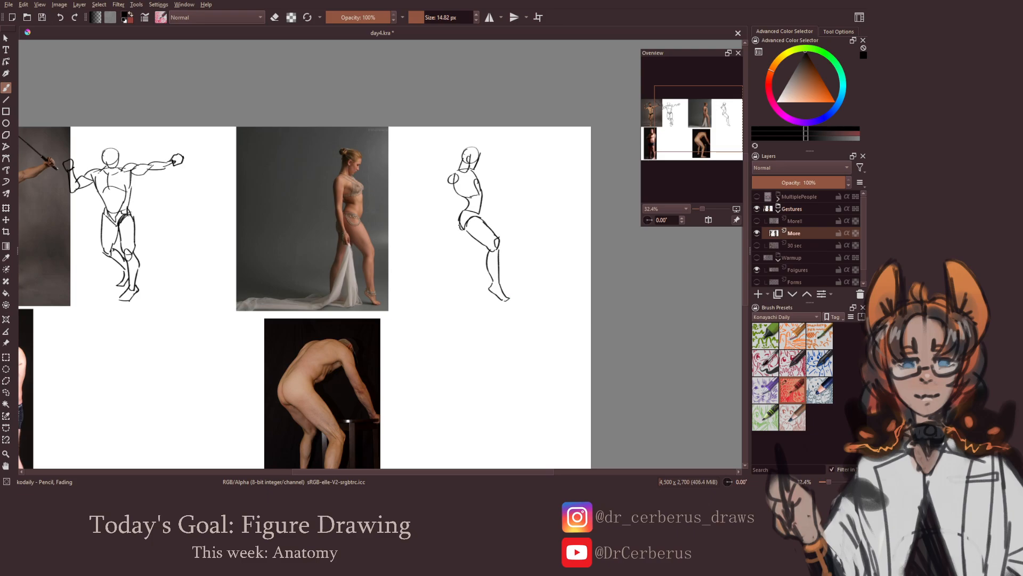
Draw the standing woman's rear leg and foot
mouse_move(460, 220)
left_mouse_down()
mouse_move(462, 257)
mouse_move(479, 245)
mouse_move(453, 302)
mouse_move(473, 302)
left_mouse_up()
key("ctrl+z")
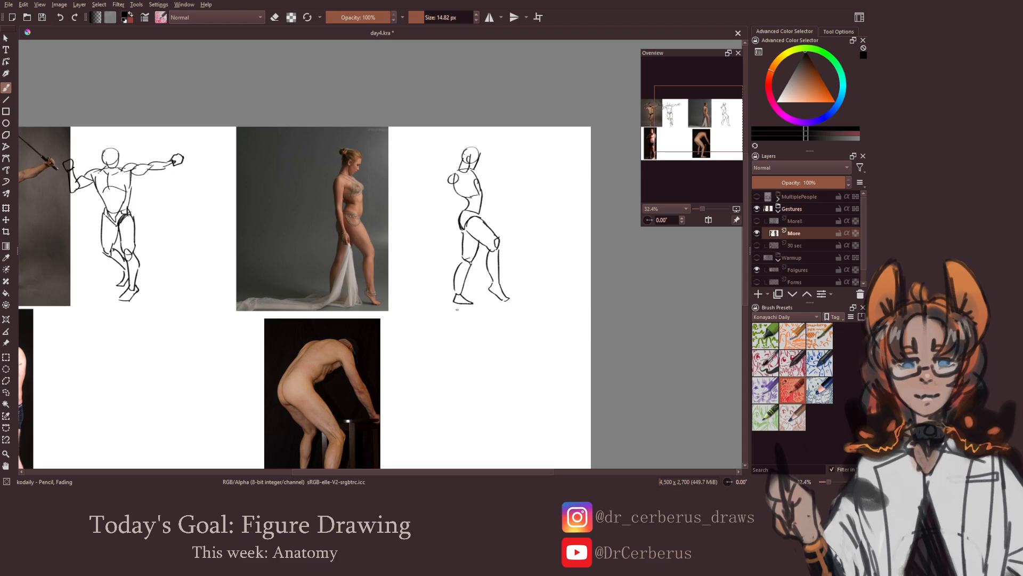
left_click_drag(454, 239, 446, 233)
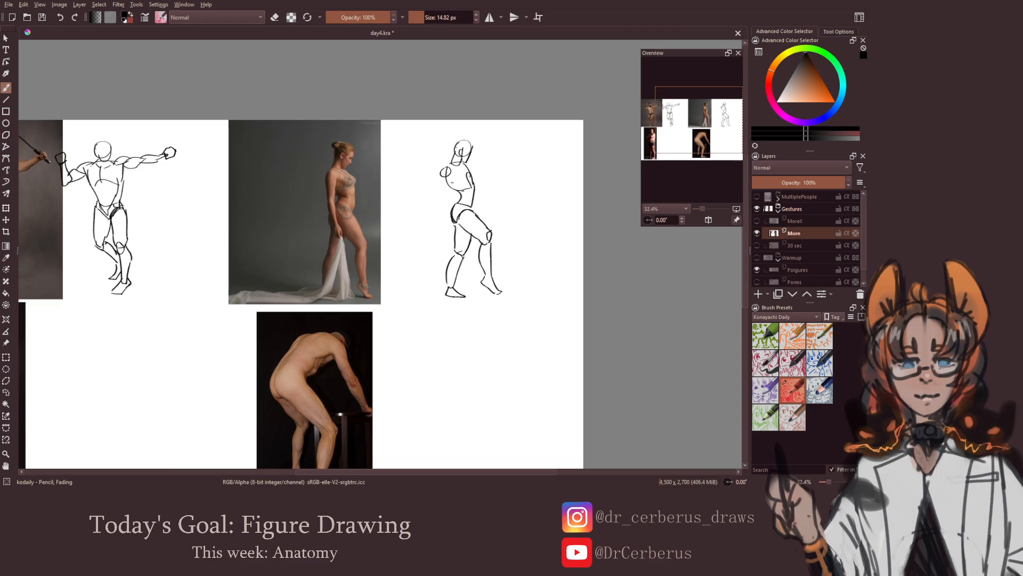
Draw the standing woman's hanging arm, clean up its overlapping lines, check the mirrored view and save the document
mouse_move(447, 167)
left_mouse_down()
mouse_move(447, 178)
mouse_move(449, 169)
left_mouse_up()
key("e")
key("e")
mouse_move(439, 175)
left_mouse_down()
mouse_move(444, 198)
mouse_move(453, 176)
left_mouse_up()
left_click_drag(443, 201, 456, 234)
key("ctrl+z")
key("e")
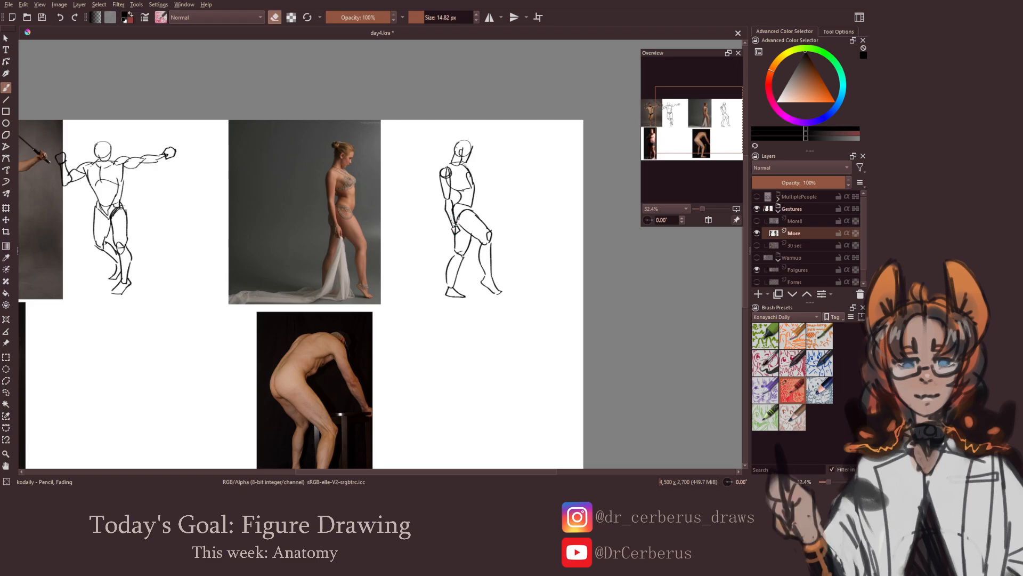
left_click_drag(459, 238, 480, 229)
key("m")
key("m")
key("ctrl+s")
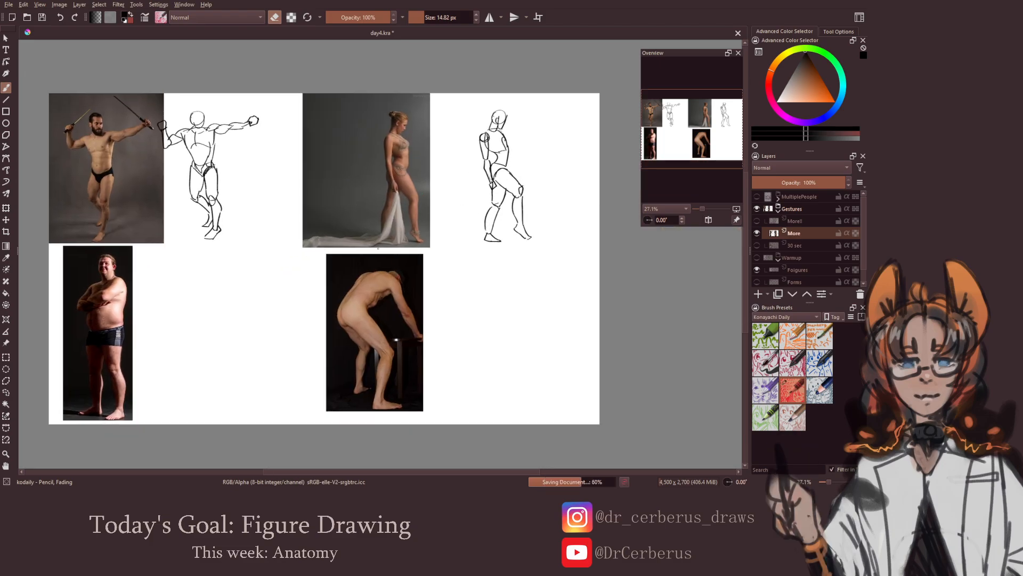
Sketch the head, neck and shoulders of the man with crossed arms beside his reference photo
left_click_drag(408, 284, 433, 275)
left_click_drag(319, 299, 411, 258)
mouse_move(269, 262)
left_mouse_down()
mouse_move(343, 249)
mouse_move(362, 213)
mouse_move(353, 162)
mouse_move(368, 175)
mouse_move(351, 188)
mouse_move(357, 201)
mouse_move(375, 196)
left_mouse_up()
key("e")
mouse_move(372, 179)
left_mouse_down()
mouse_move(376, 192)
mouse_move(336, 206)
mouse_move(396, 194)
mouse_move(400, 209)
mouse_move(340, 243)
left_mouse_up()
key("ctrl+z")
left_click_drag(343, 242, 374, 236)
key("ctrl+z")
key("ctrl+z")
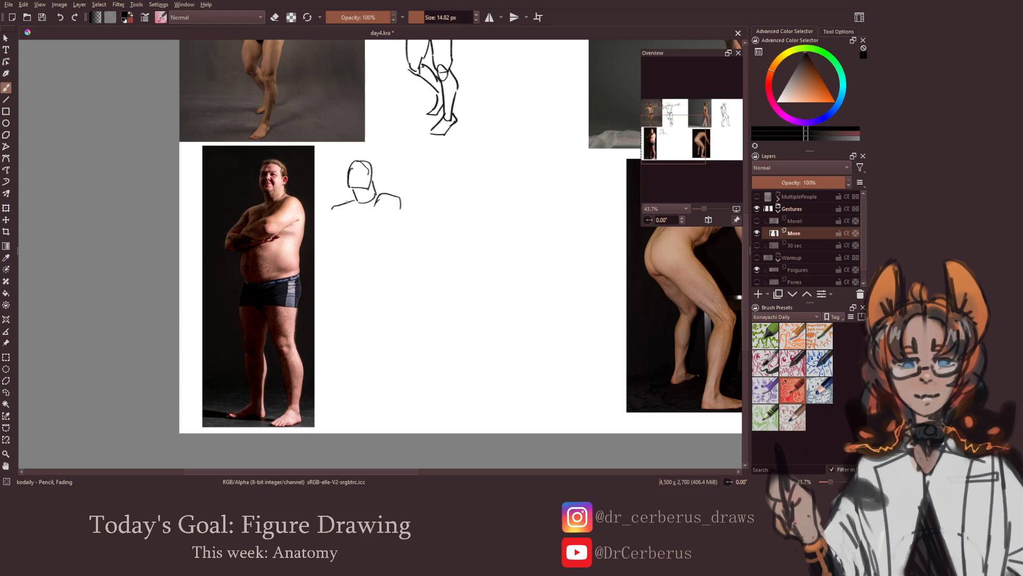
Draw the crossed-arms man's chest, round belly and hips
left_click_drag(347, 202, 340, 234)
mouse_move(340, 238)
left_mouse_down()
mouse_move(393, 238)
mouse_move(400, 214)
left_mouse_up()
left_click_drag(340, 238, 375, 235)
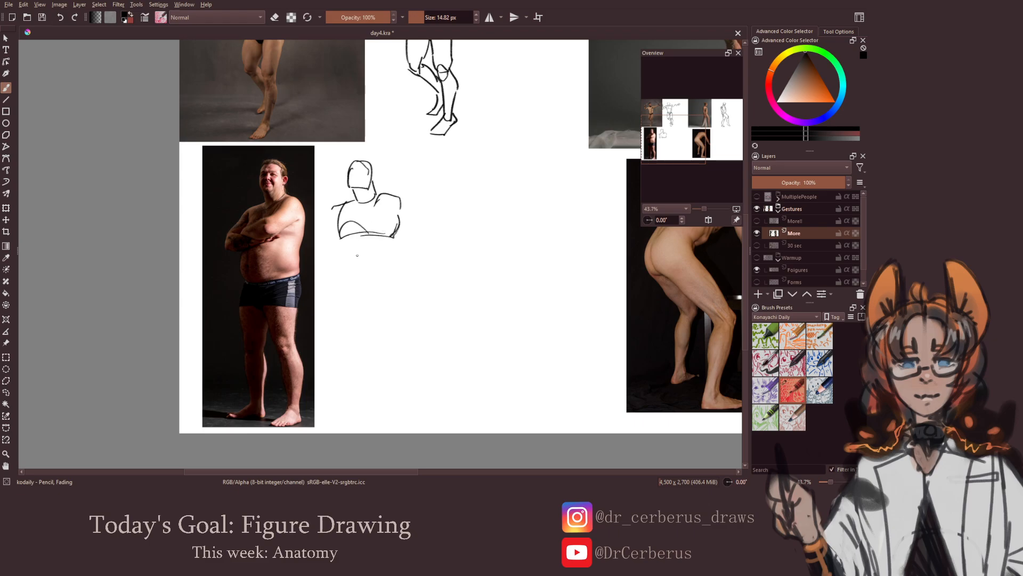
mouse_move(352, 277)
left_mouse_down()
mouse_move(401, 262)
mouse_move(402, 284)
mouse_move(350, 288)
mouse_move(366, 304)
left_mouse_up()
key("ctrl+z")
left_click_drag(344, 241, 352, 277)
key("ctrl+z")
left_click_drag(395, 240, 402, 257)
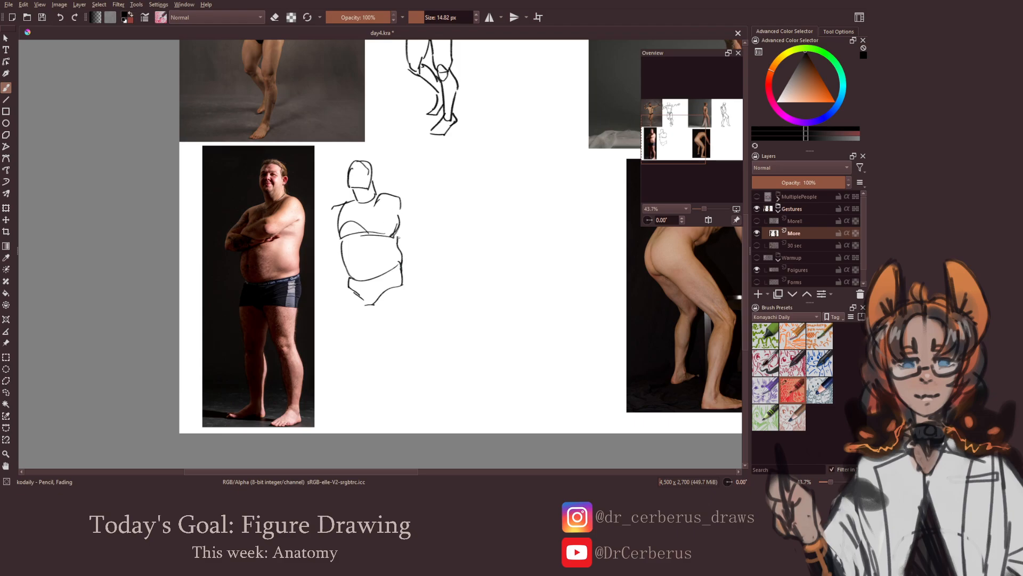
Draw both legs and feet of the crossed-arms man's sketch
mouse_move(374, 298)
left_mouse_down()
mouse_move(391, 276)
mouse_move(403, 286)
mouse_move(380, 327)
mouse_move(396, 339)
mouse_move(401, 301)
mouse_move(396, 339)
mouse_move(410, 360)
mouse_move(385, 361)
mouse_move(397, 395)
mouse_move(404, 391)
mouse_move(390, 386)
mouse_move(380, 394)
mouse_move(396, 395)
mouse_move(368, 402)
mouse_move(394, 400)
mouse_move(367, 406)
mouse_move(417, 396)
left_mouse_up()
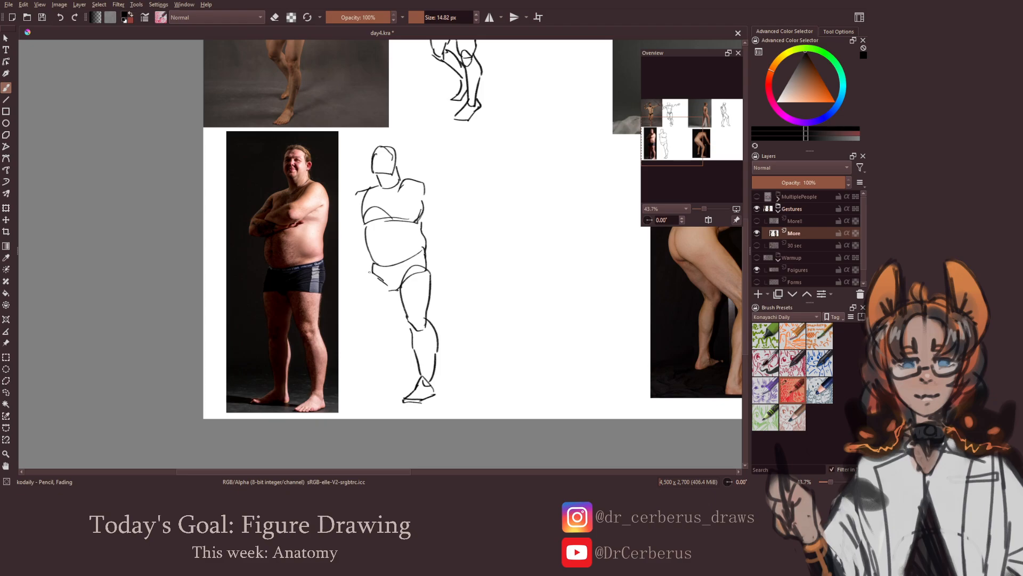
mouse_move(371, 272)
left_mouse_down()
mouse_move(389, 289)
mouse_move(369, 305)
mouse_move(379, 332)
mouse_move(393, 323)
mouse_move(393, 381)
left_mouse_up()
key("ctrl+z")
key("ctrl+z")
key("ctrl+z")
key("ctrl+z")
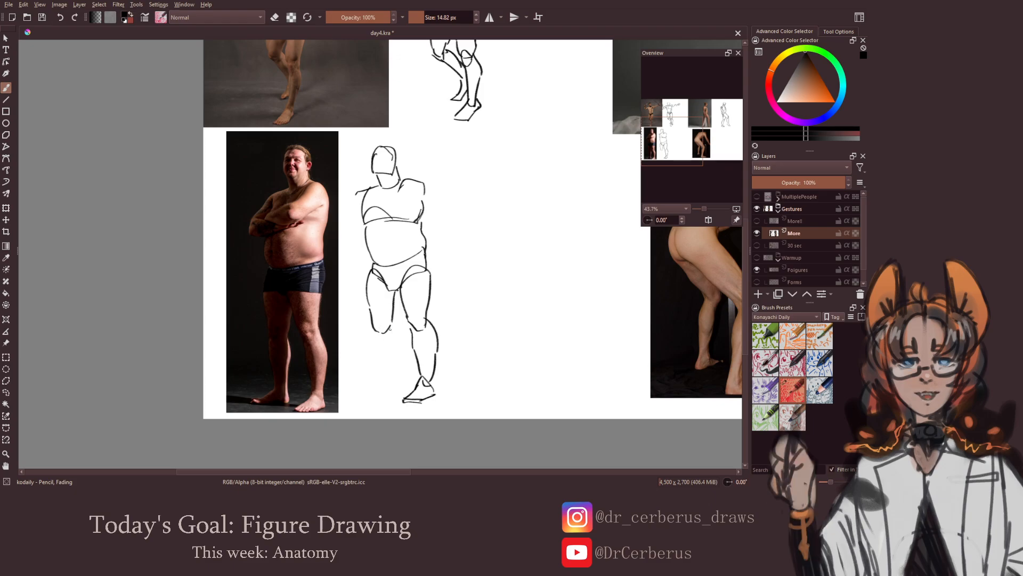
left_click_drag(395, 328, 391, 375)
mouse_move(373, 333)
left_mouse_down()
mouse_move(381, 387)
mouse_move(396, 396)
mouse_move(385, 397)
left_mouse_up()
key("ctrl+z")
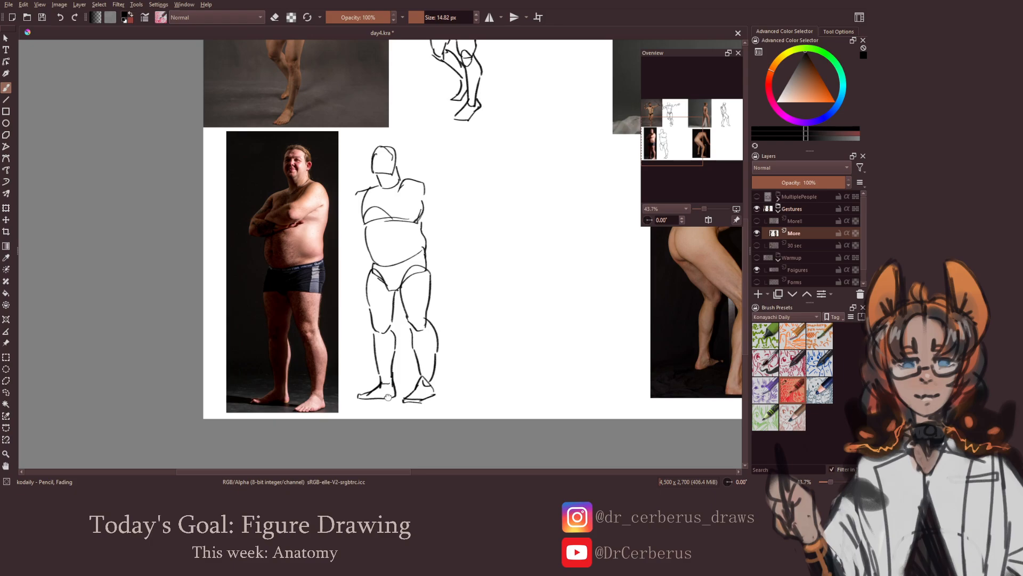
mouse_move(399, 307)
left_mouse_down()
mouse_move(411, 309)
mouse_move(420, 340)
left_mouse_up()
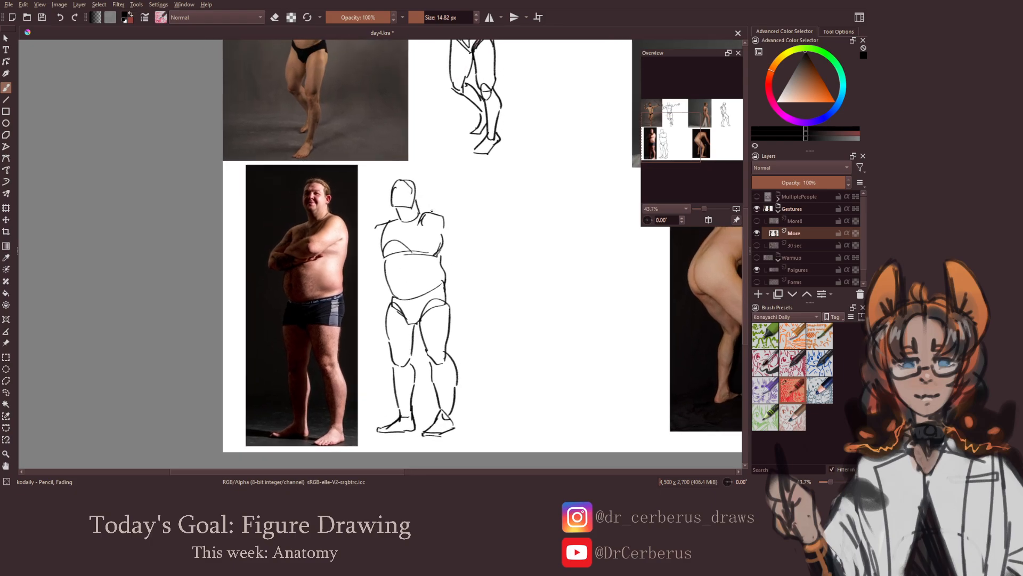
Draw the crossed-arms man's shoulders and folded arms over his chest
mouse_move(415, 241)
left_mouse_down()
mouse_move(394, 251)
mouse_move(422, 249)
mouse_move(411, 240)
mouse_move(394, 250)
left_mouse_up()
key("ctrl+z")
key("e")
key("e")
mouse_move(378, 227)
left_mouse_down()
mouse_move(359, 262)
mouse_move(376, 231)
mouse_move(363, 262)
mouse_move(387, 270)
mouse_move(426, 252)
mouse_move(417, 260)
mouse_move(403, 238)
mouse_move(423, 235)
mouse_move(432, 250)
left_mouse_up()
key("ctrl+z")
key("ctrl+z")
key("ctrl+z")
key("ctrl+z")
key("ctrl+z")
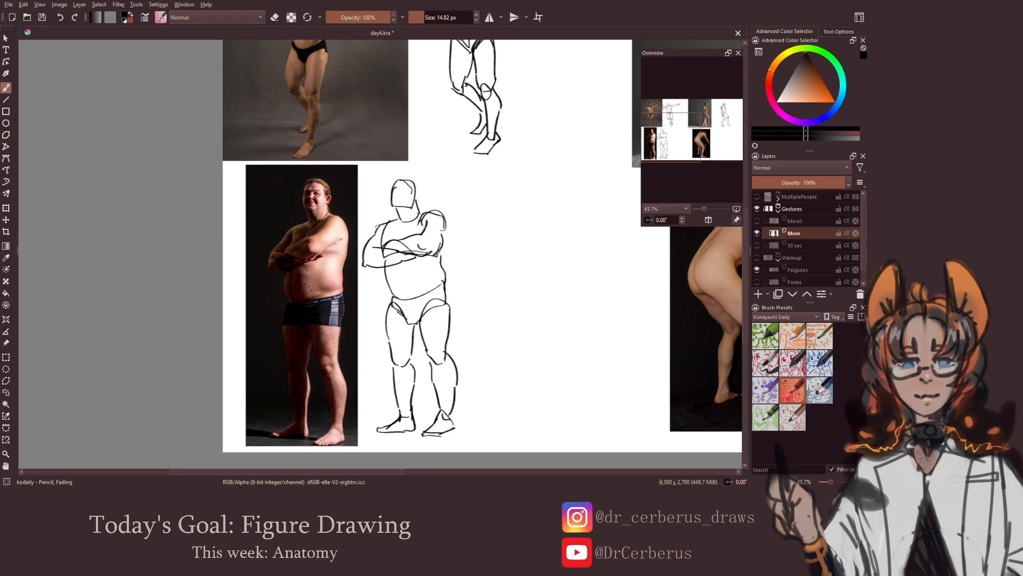
left_click_drag(431, 256, 444, 238)
Save the document and check the sketches in a mirrored view
scroll(434, 268, "down", 2)
key("ctrl+s")
left_click_drag(427, 291, 408, 292)
left_click_drag(405, 299, 368, 316)
left_click_drag(393, 293, 370, 296)
key("m")
key("m")
Sketch the head, shoulder and curved rib cage of the man bending forward beside his reference photo
left_click_drag(465, 304, 499, 262)
left_click_drag(133, 205, 132, 215)
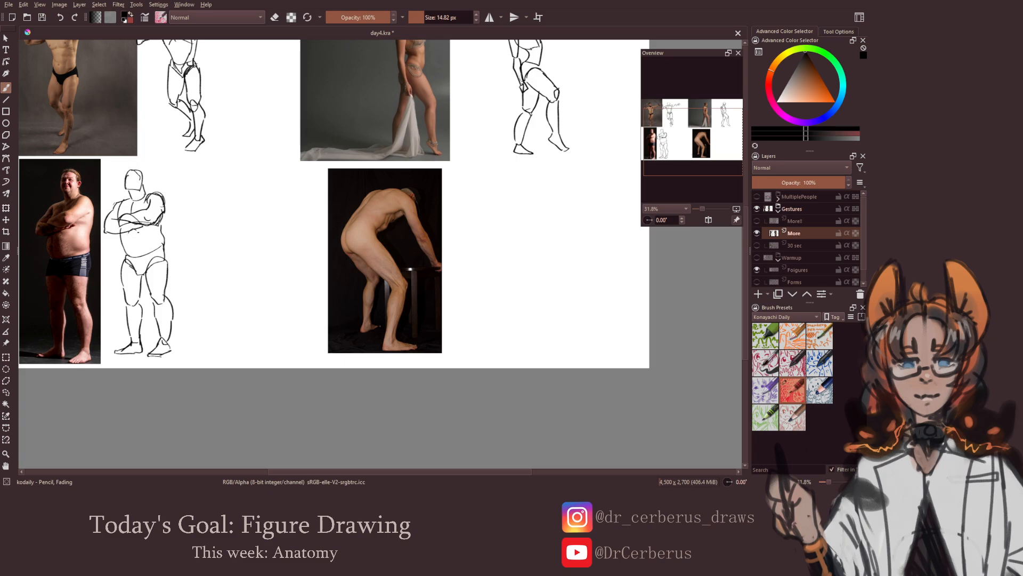
mouse_move(129, 229)
left_mouse_down()
mouse_move(132, 254)
mouse_move(140, 246)
mouse_move(77, 278)
left_mouse_up()
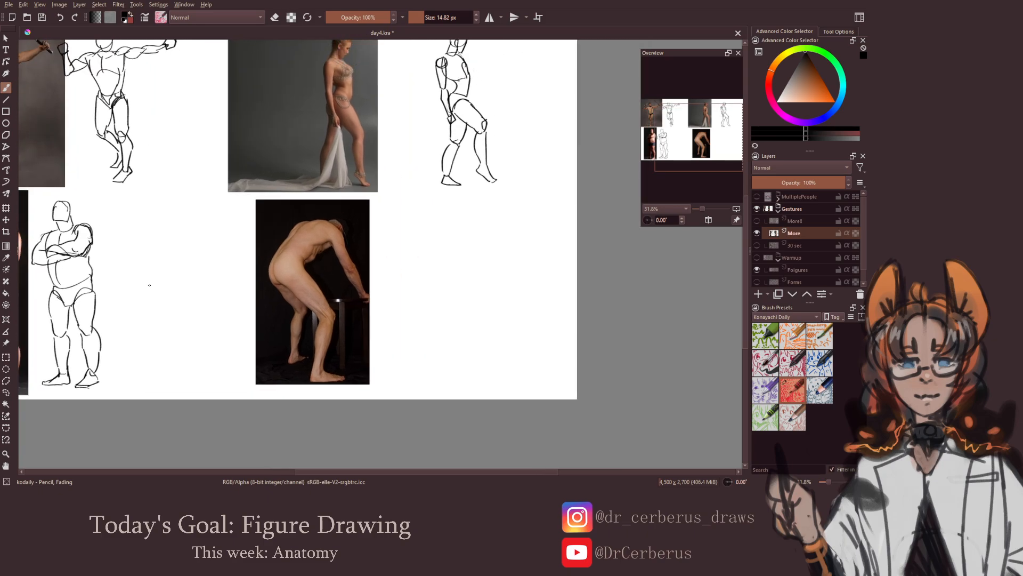
mouse_move(362, 267)
left_mouse_down()
mouse_move(313, 267)
mouse_move(384, 250)
mouse_move(400, 217)
mouse_move(404, 246)
mouse_move(415, 228)
mouse_move(403, 246)
mouse_move(376, 233)
mouse_move(416, 211)
mouse_move(406, 215)
mouse_move(418, 211)
mouse_move(423, 229)
left_mouse_up()
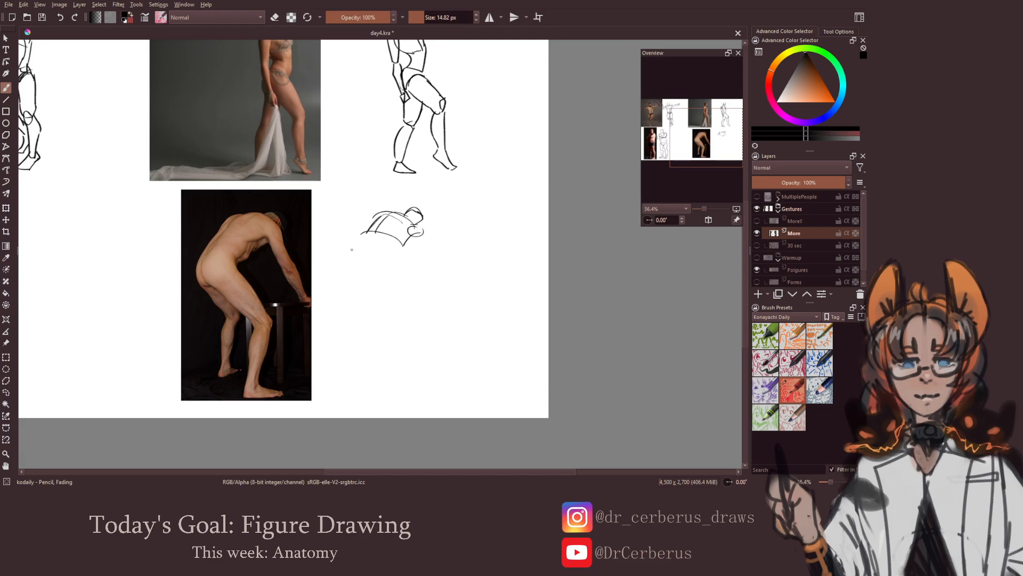
mouse_move(351, 250)
left_mouse_down()
mouse_move(389, 270)
mouse_move(388, 256)
mouse_move(348, 262)
mouse_move(355, 280)
mouse_move(388, 258)
mouse_move(365, 251)
mouse_move(351, 277)
left_mouse_up()
key("ctrl+z")
mouse_move(369, 232)
left_mouse_down()
mouse_move(355, 247)
mouse_move(367, 249)
left_mouse_up()
key("ctrl+z")
Draw the bending man's hips and his arm reaching down to the hand
mouse_move(365, 246)
left_mouse_down()
mouse_move(395, 252)
mouse_move(422, 230)
mouse_move(415, 251)
mouse_move(429, 249)
mouse_move(428, 268)
mouse_move(445, 284)
mouse_move(427, 262)
mouse_move(444, 286)
left_mouse_up()
mouse_move(431, 271)
left_mouse_down()
mouse_move(457, 293)
mouse_move(447, 287)
left_mouse_up()
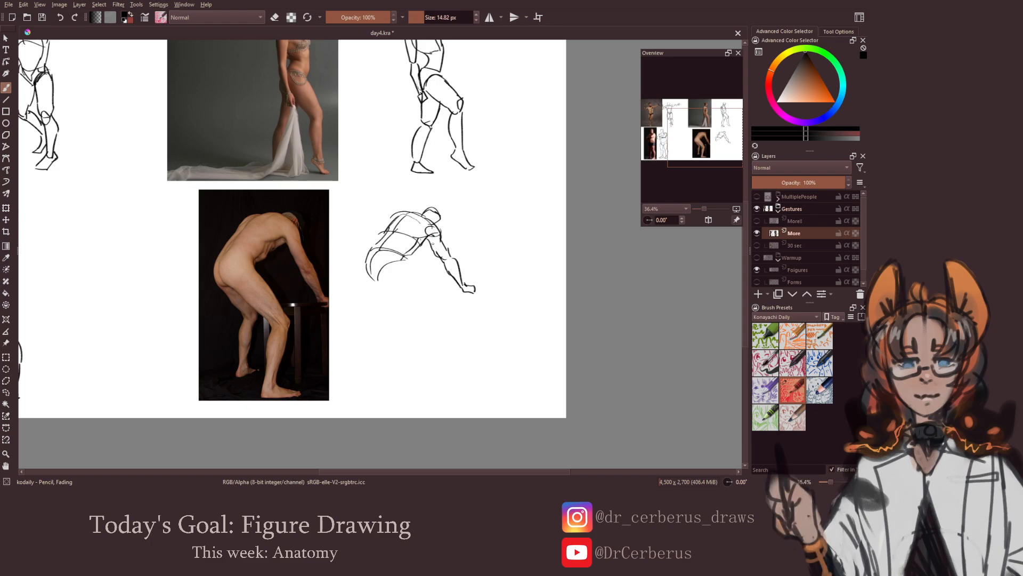
left_click_drag(404, 276, 413, 269)
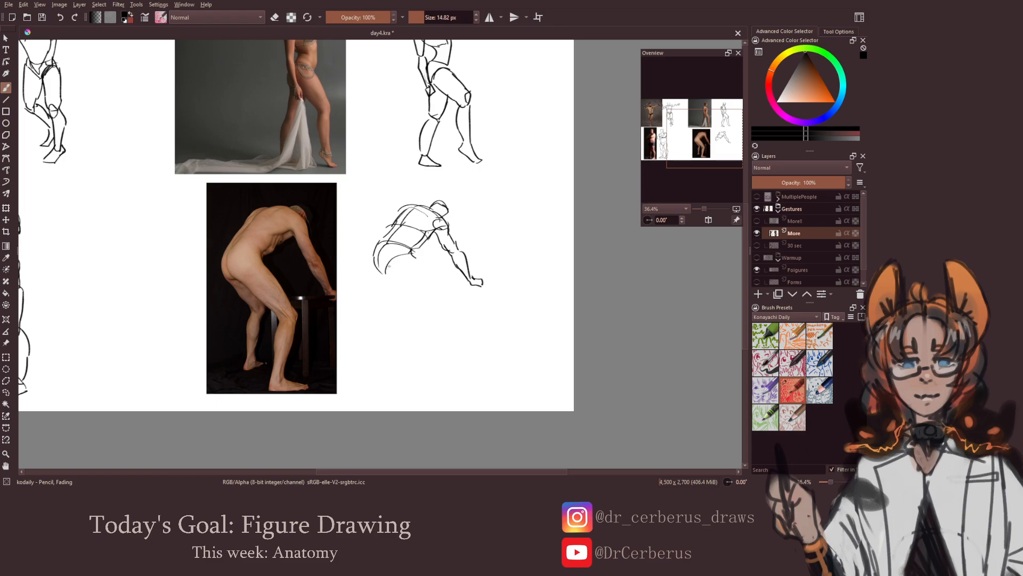
Draw both bent legs and the feet of the bending man's sketch
left_click_drag(385, 263, 419, 297)
mouse_move(415, 258)
left_mouse_down()
mouse_move(429, 299)
mouse_move(442, 300)
mouse_move(422, 311)
mouse_move(415, 346)
left_mouse_up()
mouse_move(440, 306)
left_mouse_down()
mouse_move(418, 370)
mouse_move(460, 367)
left_mouse_up()
mouse_move(398, 271)
left_mouse_down()
mouse_move(423, 303)
mouse_move(434, 294)
mouse_move(416, 353)
left_mouse_up()
mouse_move(436, 309)
left_mouse_down()
mouse_move(412, 363)
mouse_move(421, 362)
left_mouse_up()
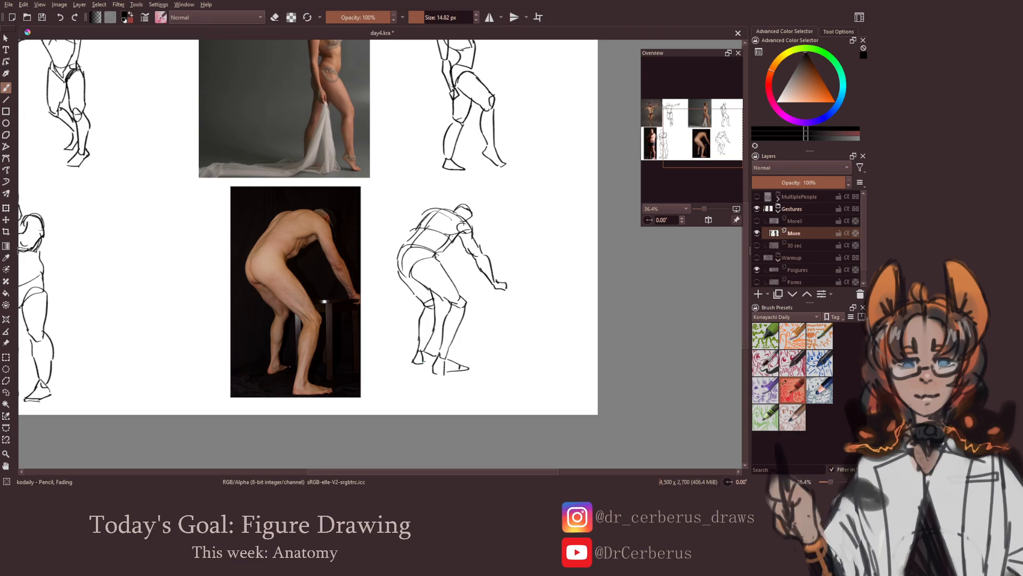
Save the document with the four finished gesture sketches and dismiss the save message
scroll(446, 354, "down", 2)
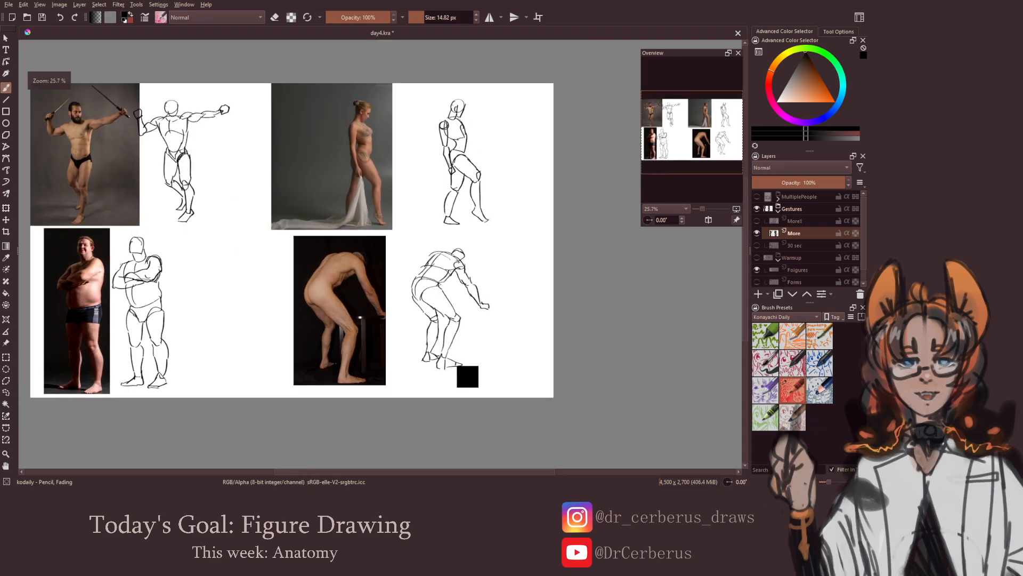
key("ctrl+s")
left_click_drag(432, 300, 407, 297)
key("ctrl+z")
left_click_drag(443, 328, 439, 314)
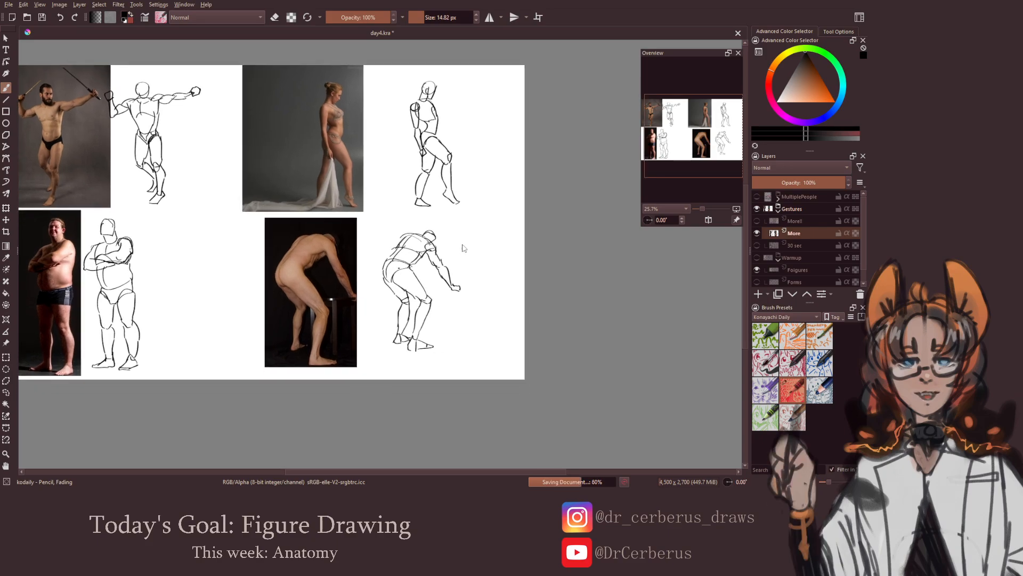
key("ctrl+s")
left_click(505, 285)
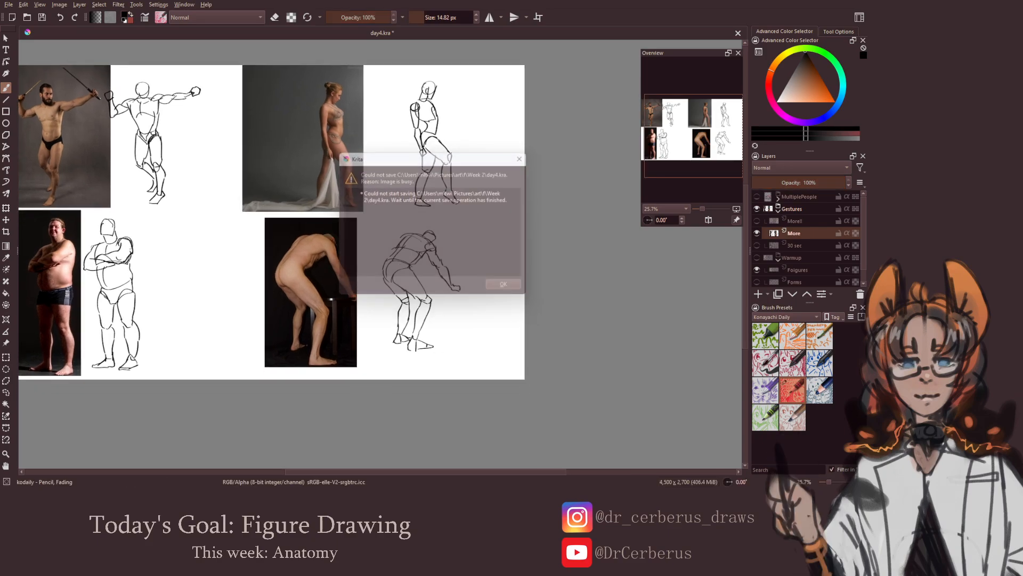
left_click_drag(433, 288, 564, 287)
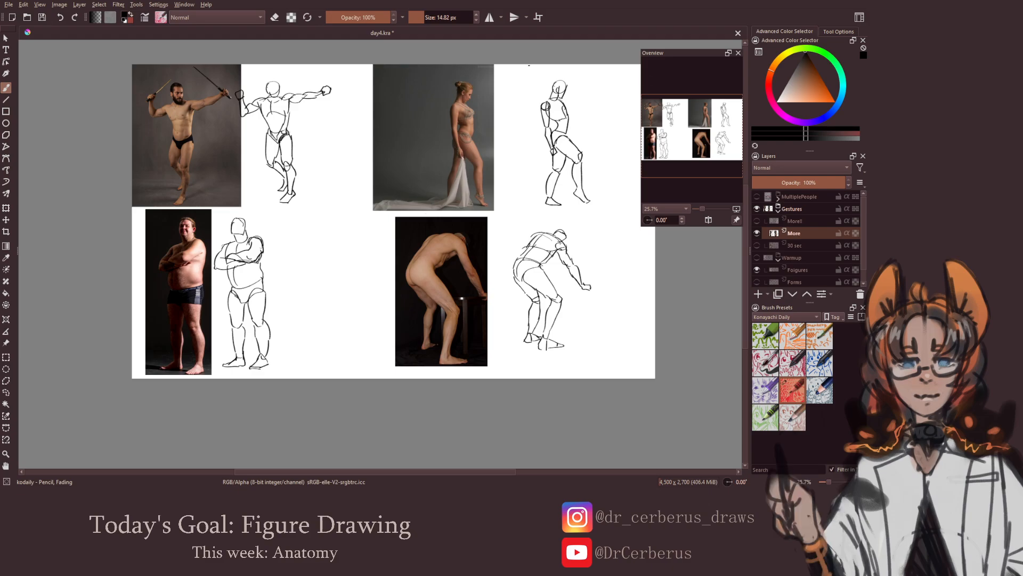
left_click_drag(315, 214, 345, 243)
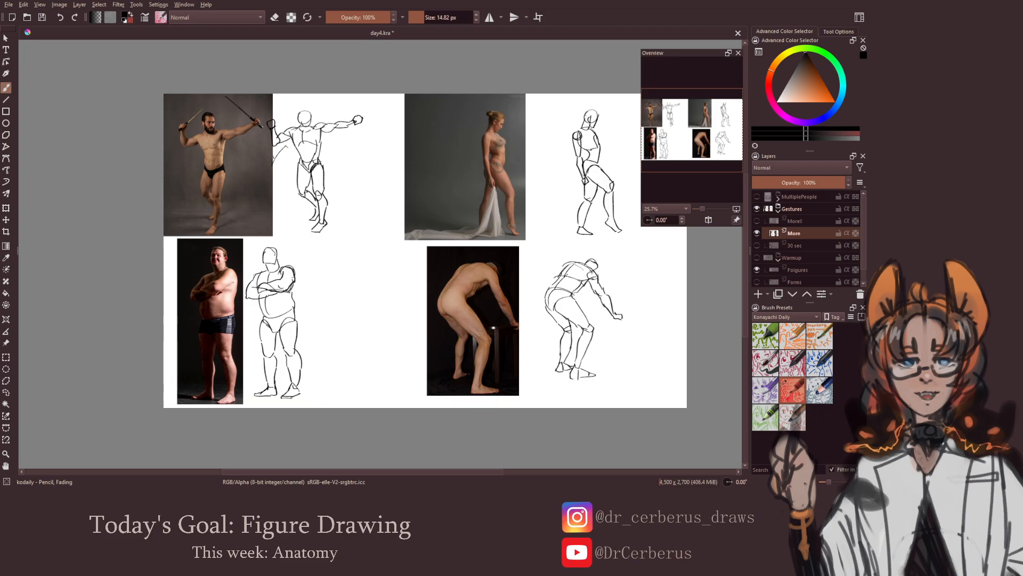
left_click_drag(457, 201, 373, 195)
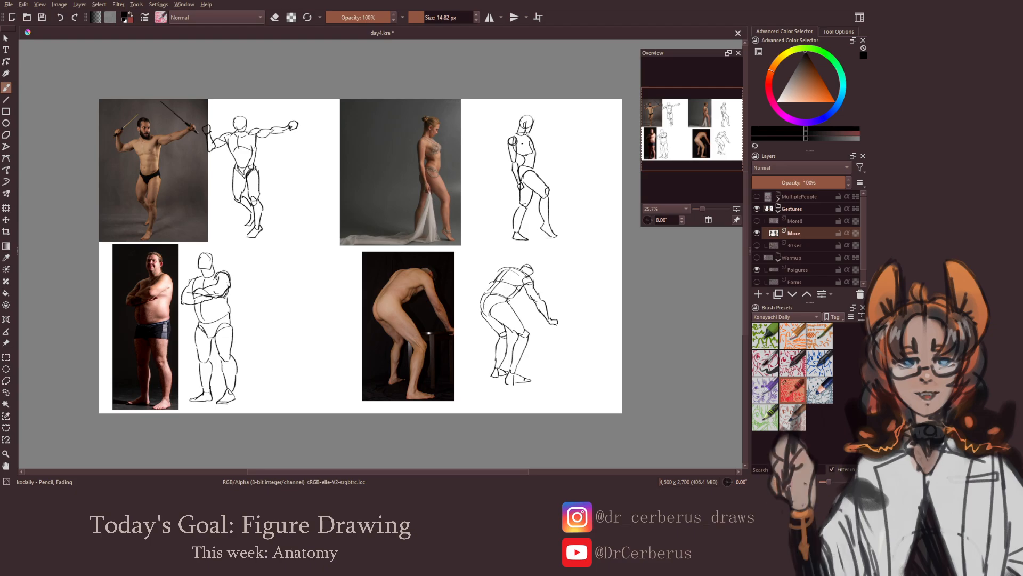
left_click_drag(549, 244, 532, 247)
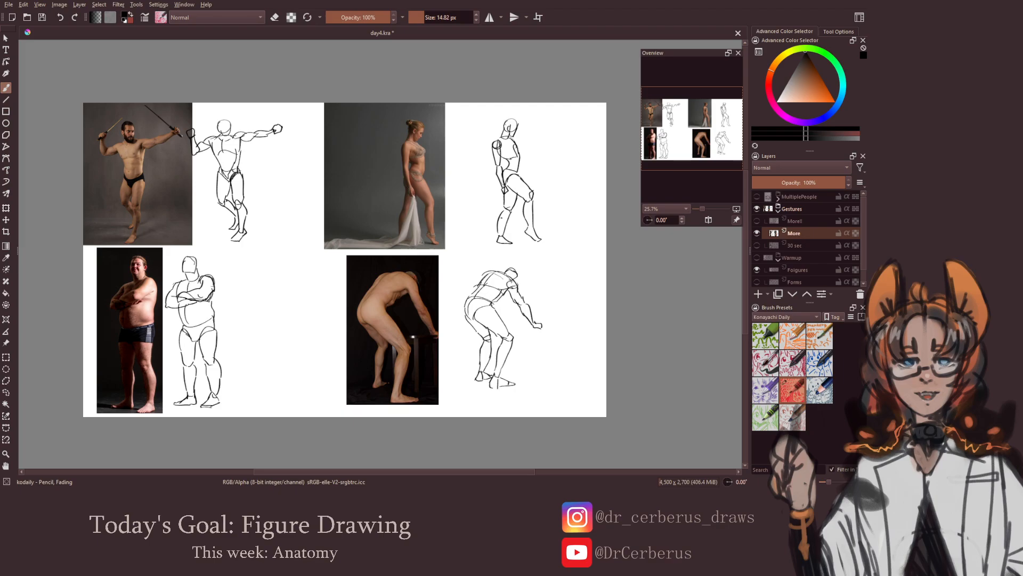
Look over the whole page of four gesture sketches on the More layer and save the document again
left_click_drag(459, 274, 508, 242)
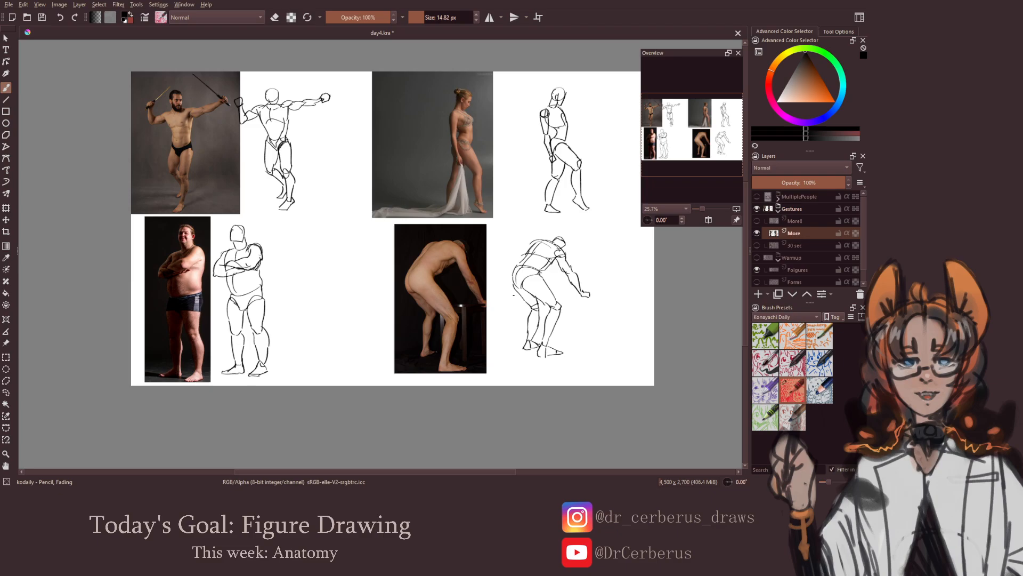
left_click_drag(515, 297, 466, 291)
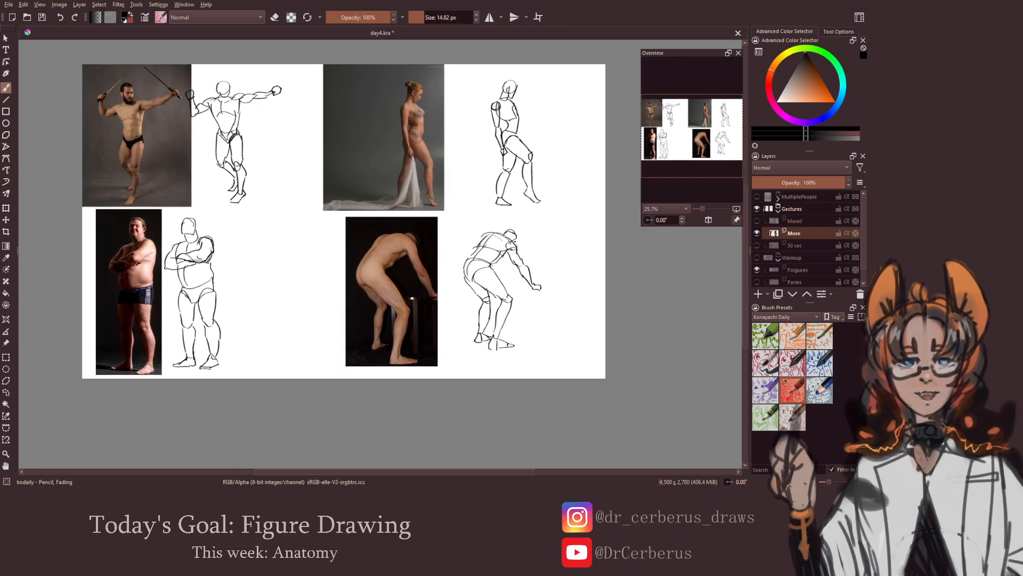
scroll(524, 282, "down", 1)
key("ctrl+s")
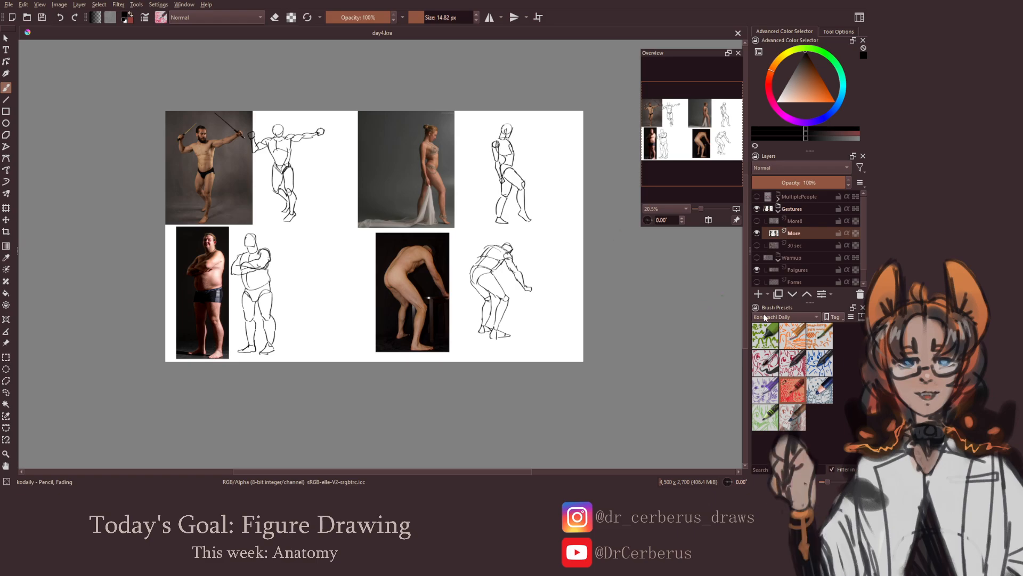
Hide the More layer, show and select the More!! layer with the new reference photos, and save the document
left_click(756, 232)
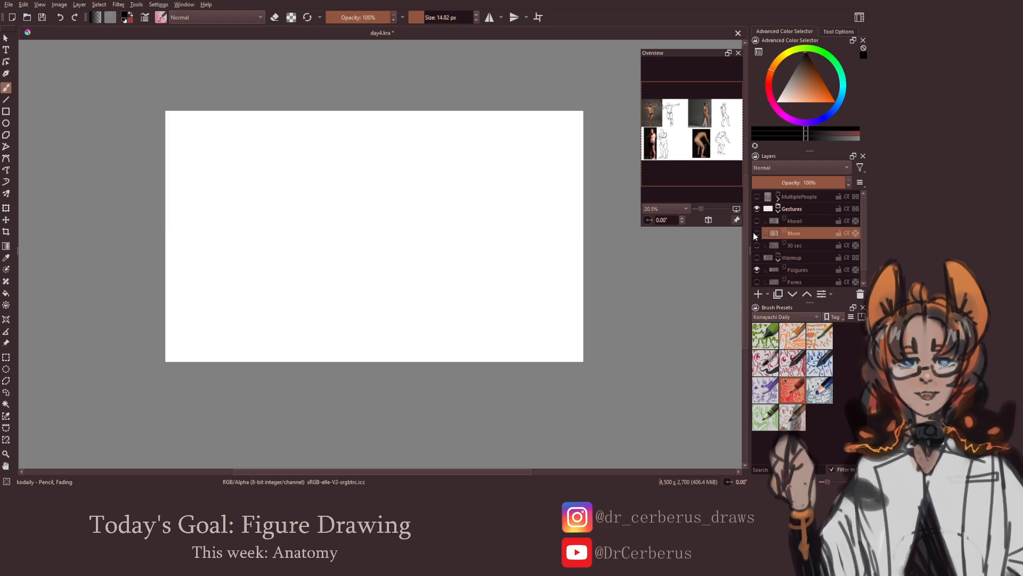
left_click(757, 220)
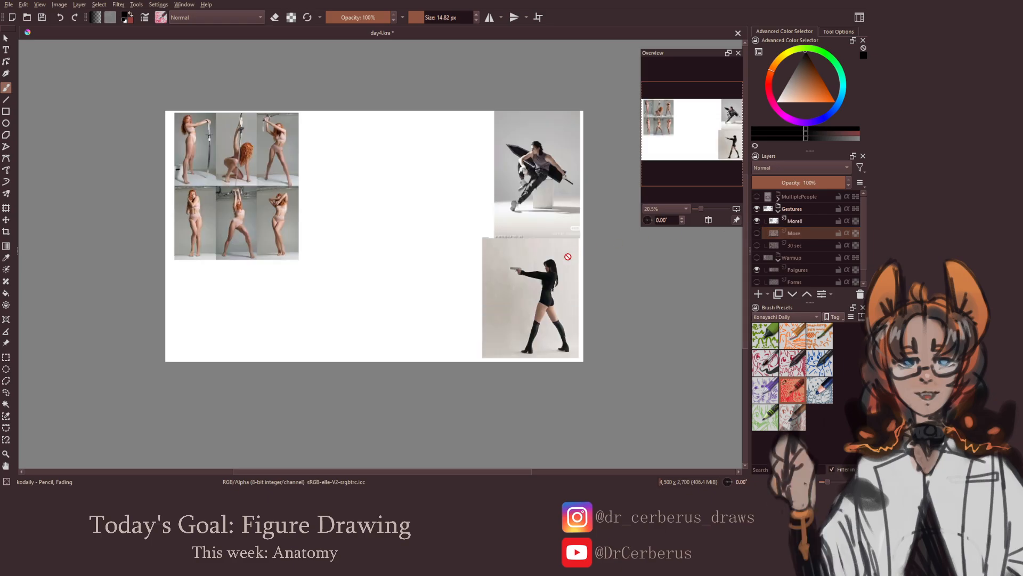
left_click(810, 223)
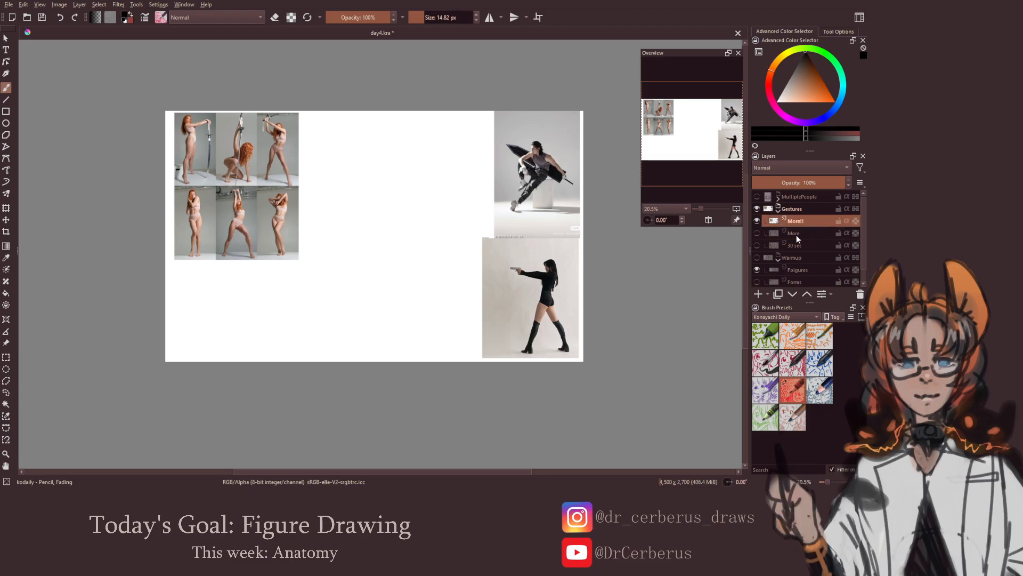
key("ctrl+s")
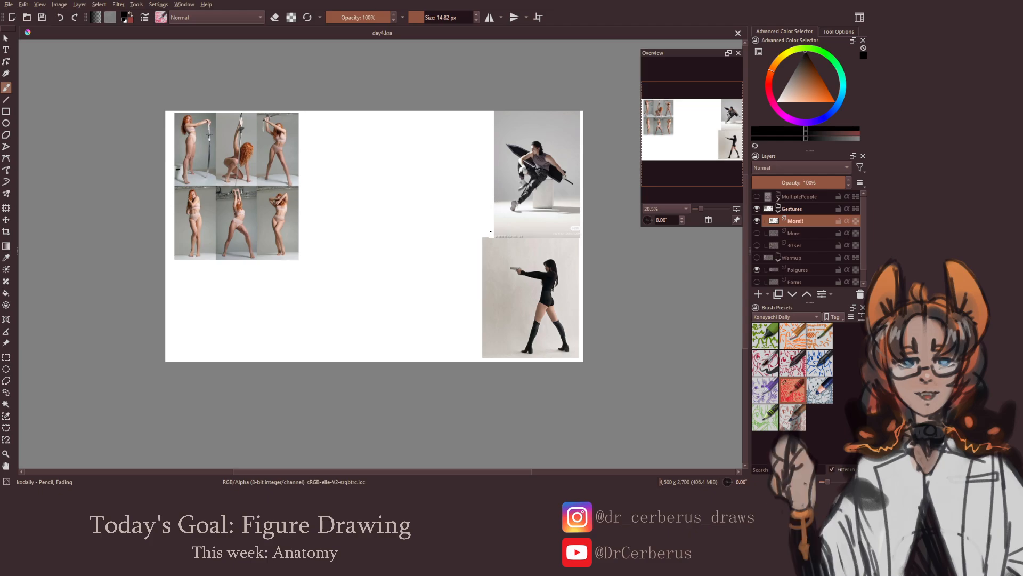
Draw a small star at the upper-left corner of the six-pose reference sheet to mark it
left_click_drag(344, 254, 507, 259)
scroll(405, 192, "up", 4)
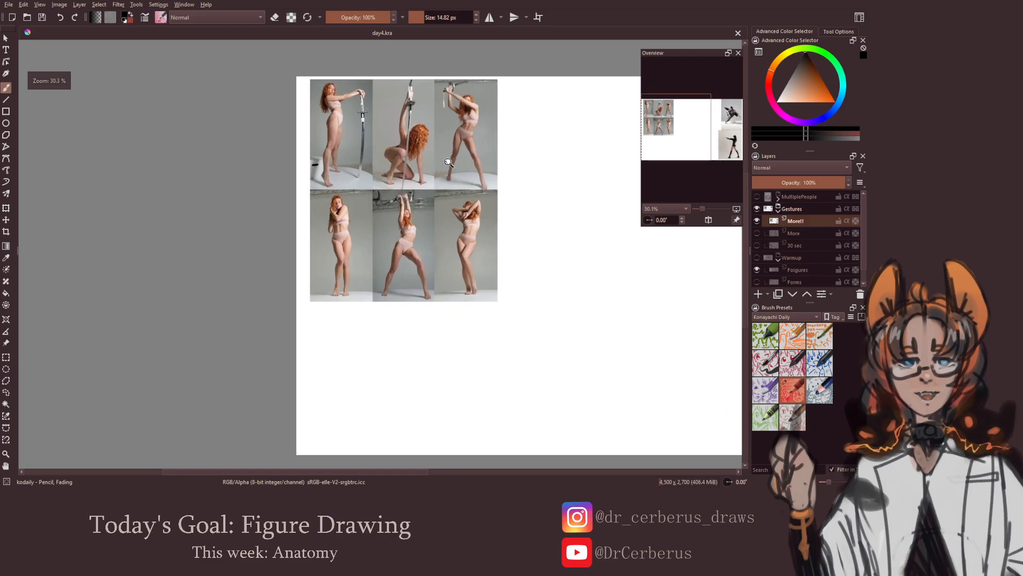
left_click_drag(428, 219, 423, 218)
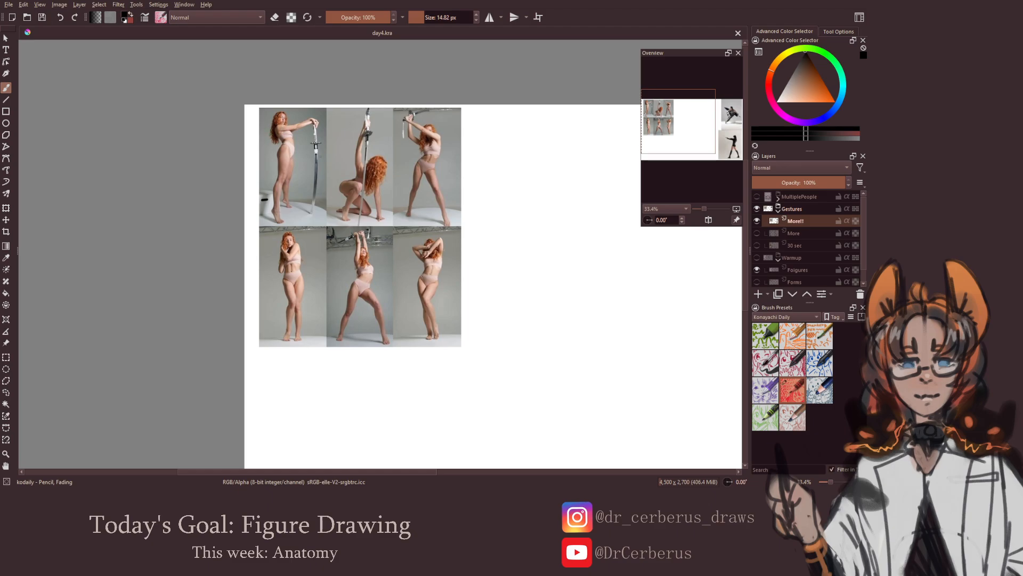
mouse_move(423, 218)
left_mouse_down()
mouse_move(402, 233)
mouse_move(406, 226)
left_mouse_up()
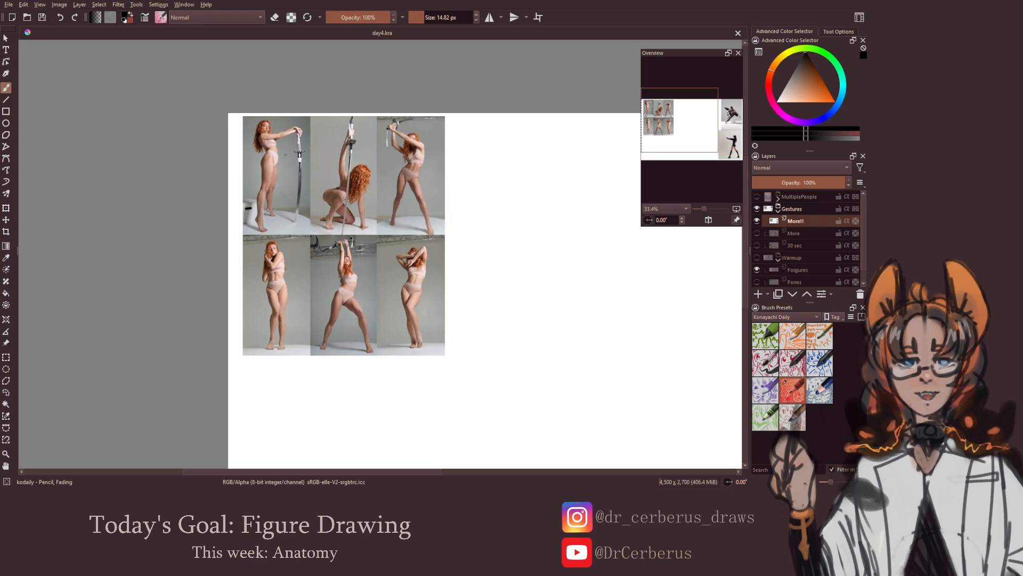
left_click_drag(273, 165, 331, 165)
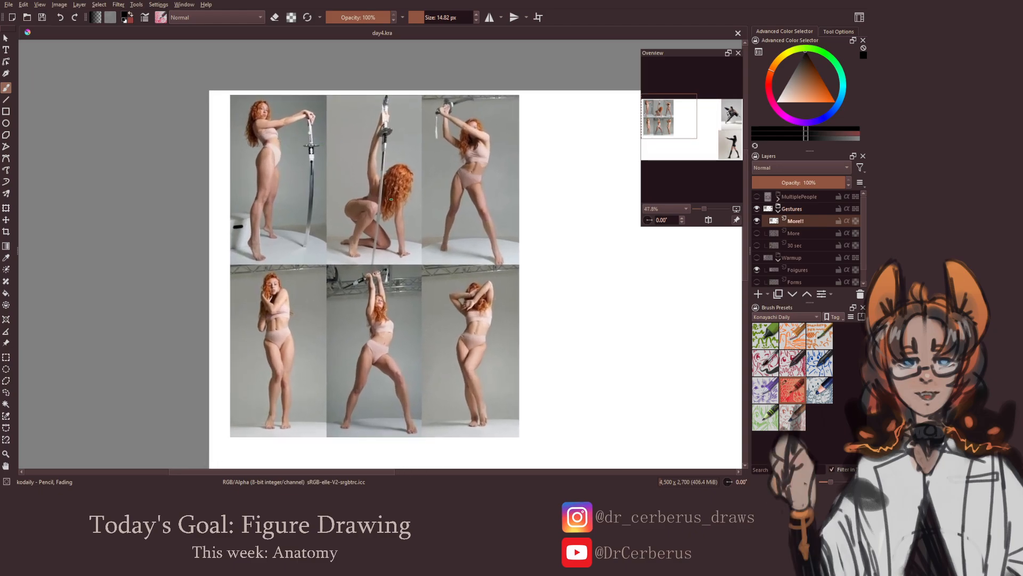
left_click_drag(224, 109, 229, 97)
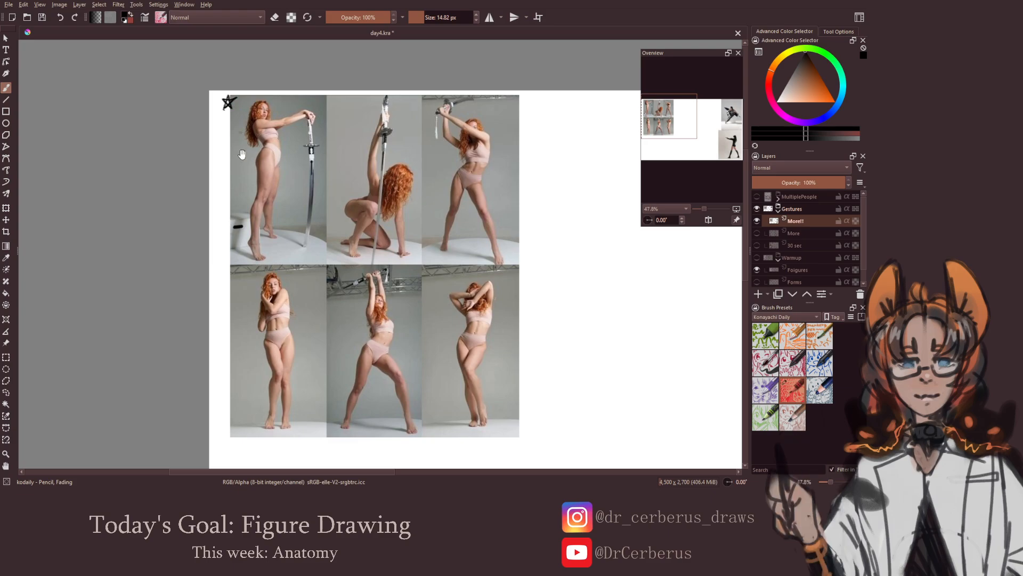
left_click_drag(299, 175, 267, 144)
left_click_drag(267, 144, 229, 180)
Sketch the head of the first pose, the woman standing with an upright sword, in the blank area beside the reference sheet
left_click_drag(635, 200, 522, 224)
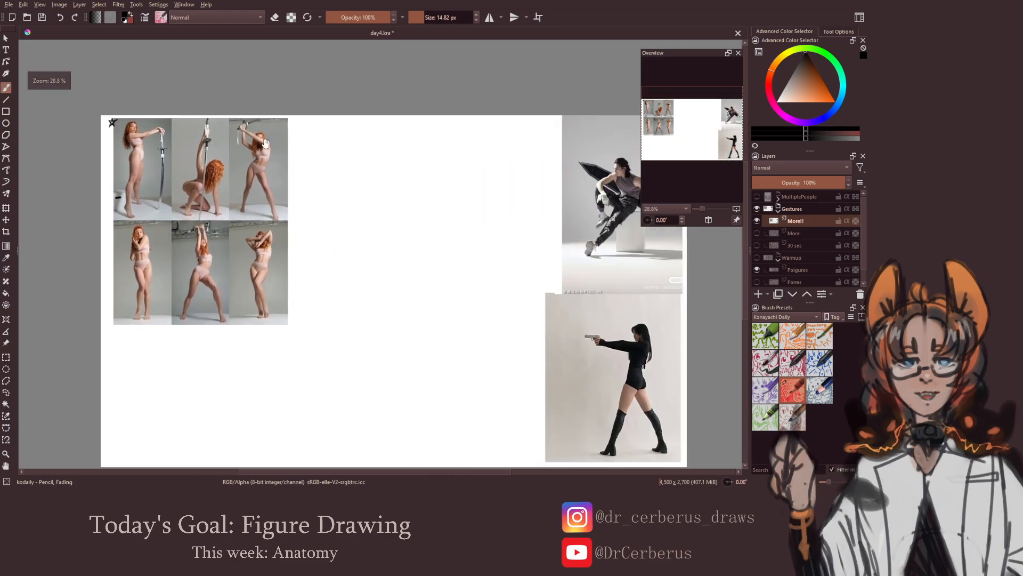
left_click_drag(456, 213, 562, 213)
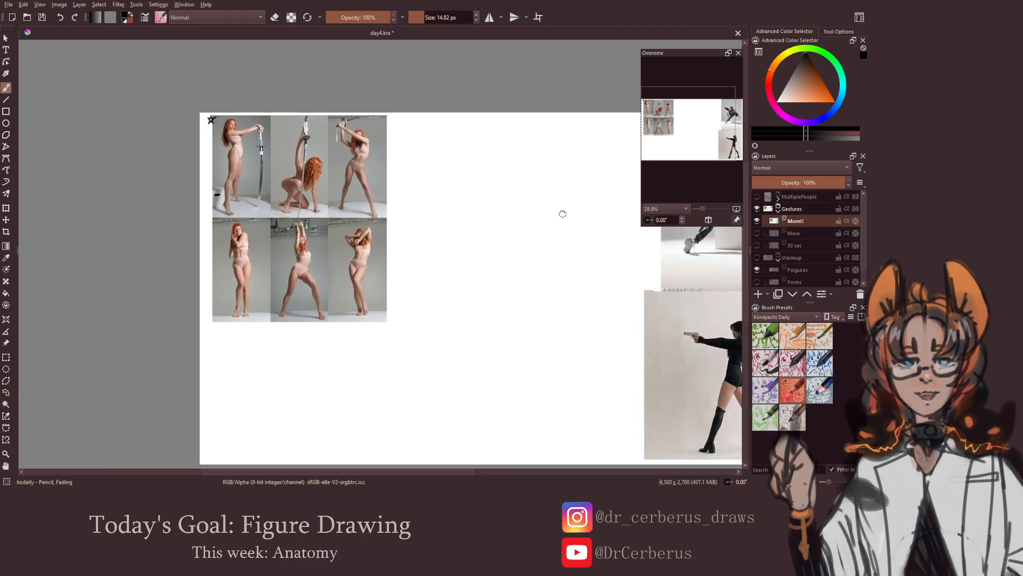
mouse_move(430, 208)
left_mouse_down()
mouse_move(510, 203)
mouse_move(425, 267)
mouse_move(425, 253)
left_mouse_up()
scroll(425, 253, "up", 3)
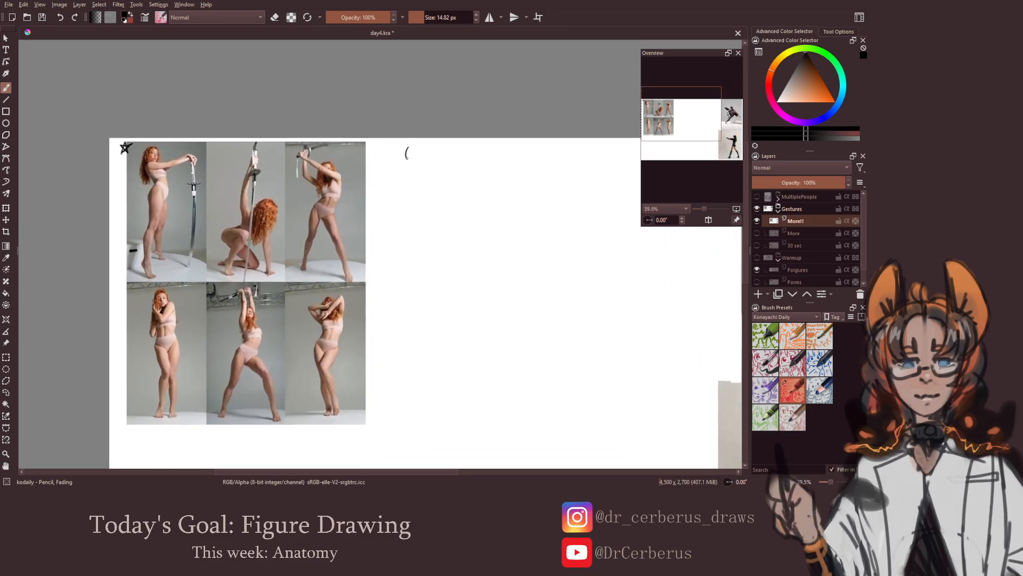
left_click_drag(407, 157, 421, 164)
mouse_move(411, 147)
left_mouse_down()
mouse_move(409, 163)
mouse_move(422, 168)
mouse_move(403, 174)
left_mouse_up()
key("ctrl+z")
key("ctrl+z")
key("e")
key("e")
Draw the standing woman's rib cage, waist and hip lines, with a circle for the shoulder joint
mouse_move(416, 166)
left_mouse_down()
mouse_move(425, 180)
mouse_move(408, 183)
mouse_move(429, 180)
mouse_move(407, 215)
mouse_move(432, 198)
mouse_move(432, 214)
mouse_move(410, 197)
mouse_move(431, 200)
left_mouse_up()
key("ctrl+z")
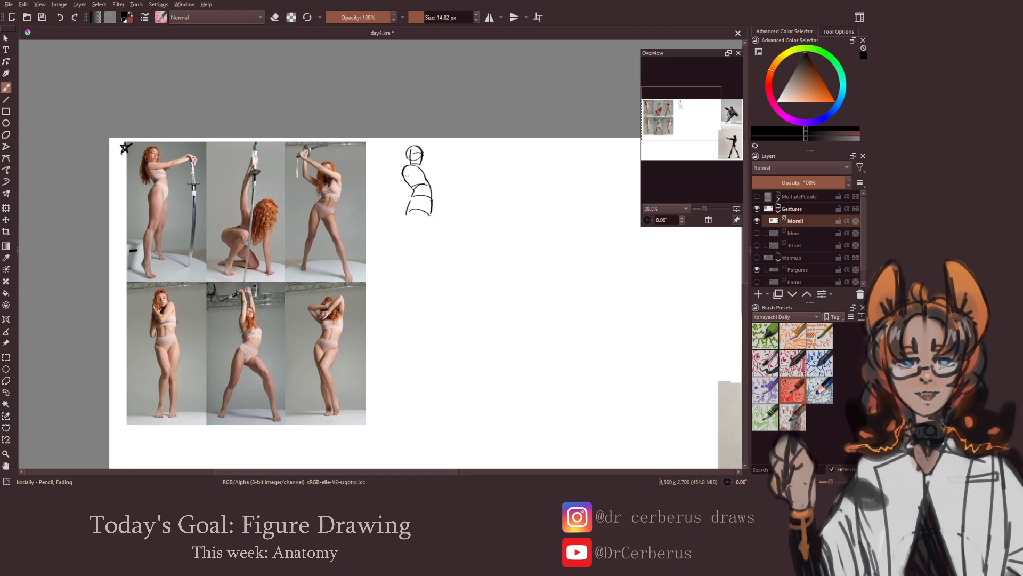
mouse_move(414, 166)
left_mouse_down()
mouse_move(403, 169)
mouse_move(416, 168)
left_mouse_up()
key("ctrl+z")
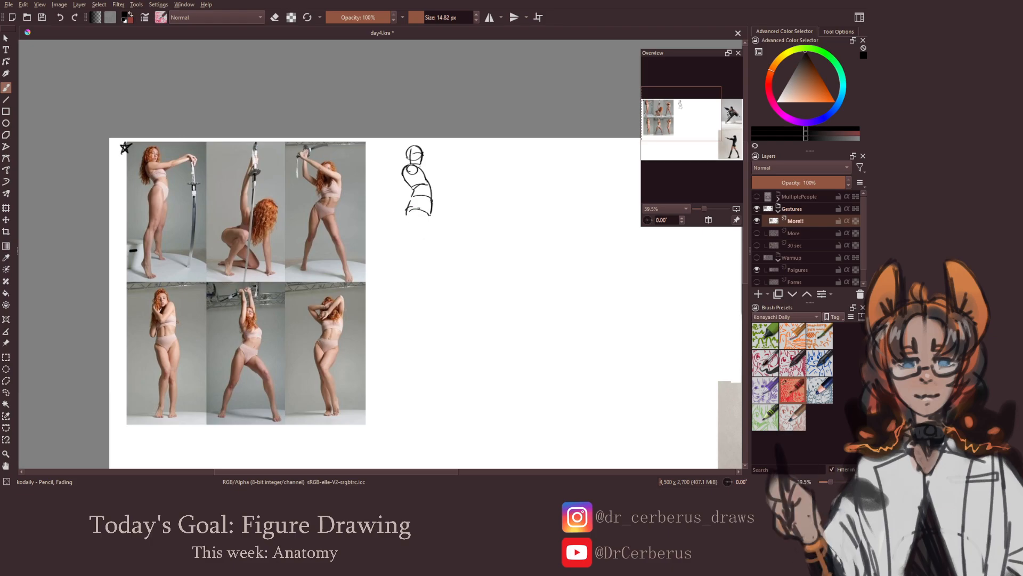
Draw the front thigh of the standing woman from the hip to the knee, redoing strokes that miss the shape
mouse_move(423, 204)
left_mouse_down()
mouse_move(430, 218)
mouse_move(408, 220)
mouse_move(415, 259)
left_mouse_up()
key("ctrl+z")
key("ctrl+z")
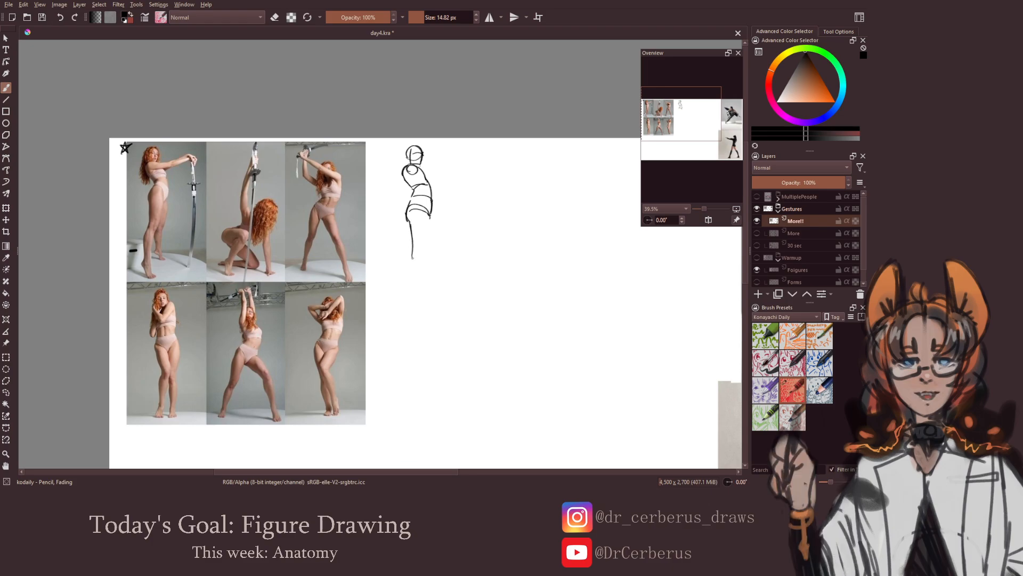
left_click_drag(433, 224, 417, 256)
key("ctrl+z")
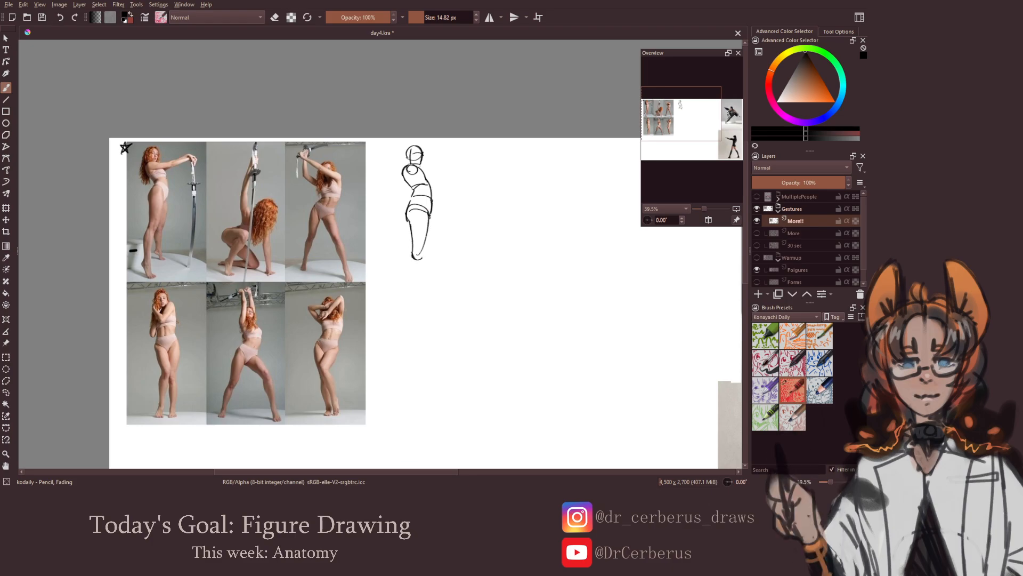
key("ctrl+z")
left_click_drag(429, 206, 423, 262)
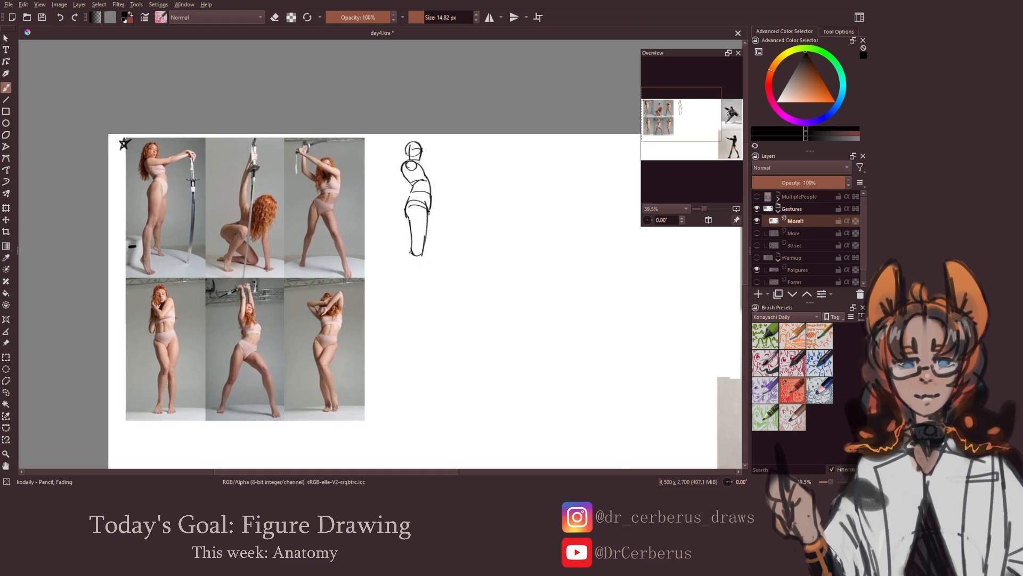
Draw the front leg's knee, lower leg and foot below the finished thigh
mouse_move(415, 256)
left_mouse_down()
mouse_move(405, 283)
mouse_move(414, 314)
mouse_move(407, 308)
mouse_move(421, 312)
left_mouse_up()
key("ctrl+z")
key("ctrl+z")
key("ctrl+z")
key("ctrl+z")
key("ctrl+z")
key("ctrl+z")
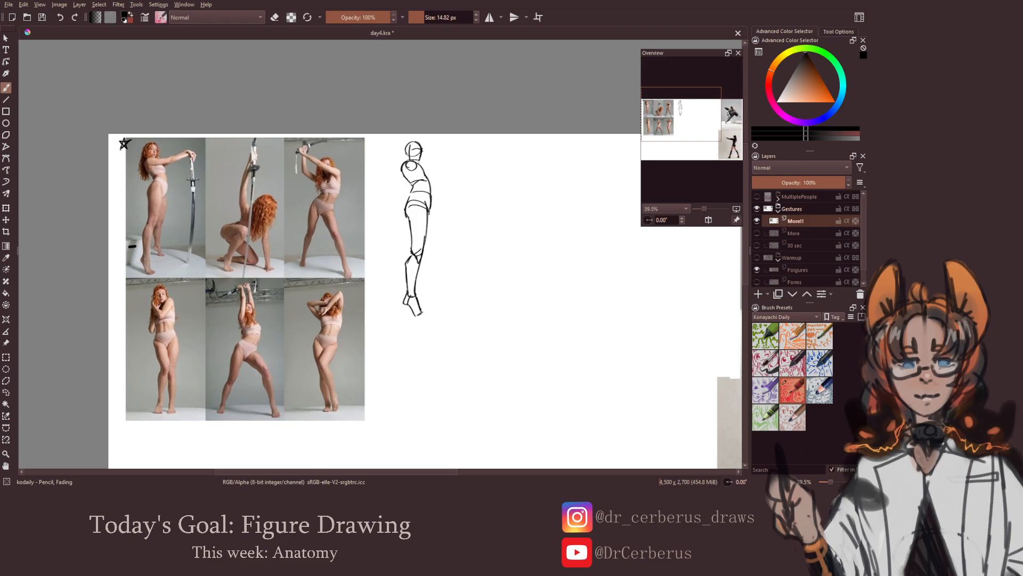
Draw the far leg behind the front one, from the thigh to the raised heel and foot
left_click_drag(436, 258, 433, 258)
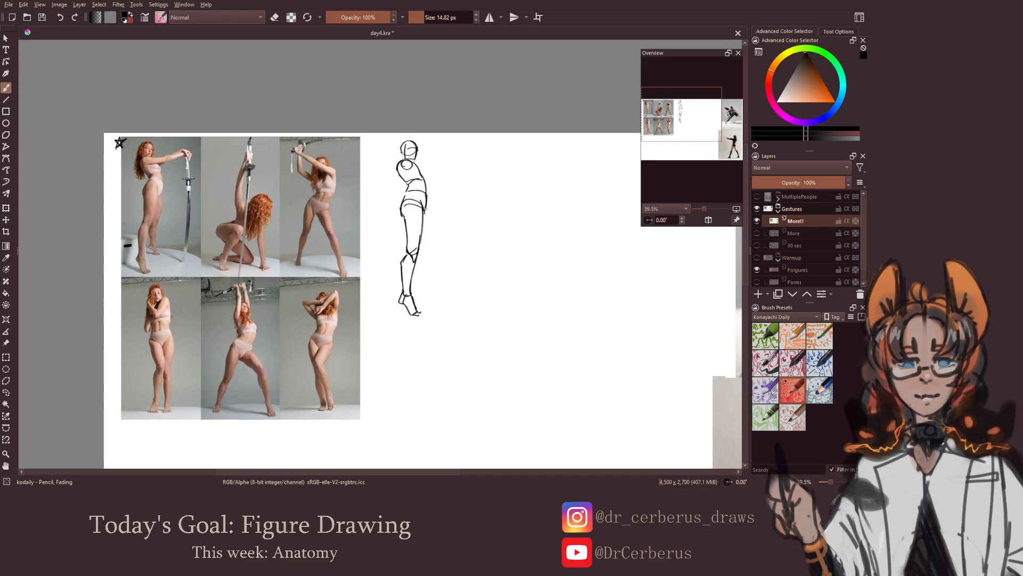
left_click_drag(425, 206, 426, 257)
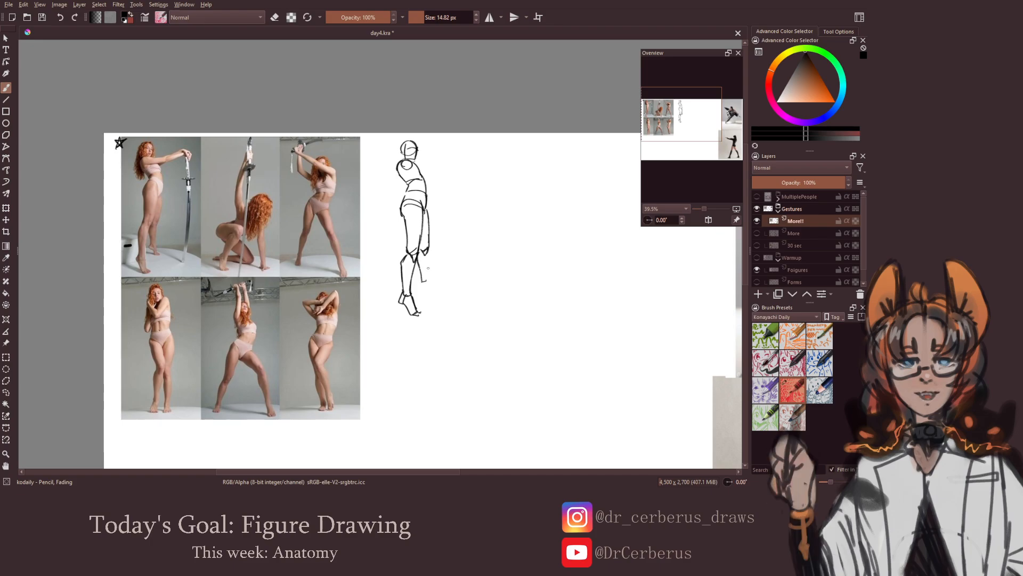
left_click_drag(429, 248, 422, 282)
key("ctrl+z")
mouse_move(425, 278)
left_mouse_down()
mouse_move(428, 299)
mouse_move(447, 308)
mouse_move(463, 297)
left_mouse_up()
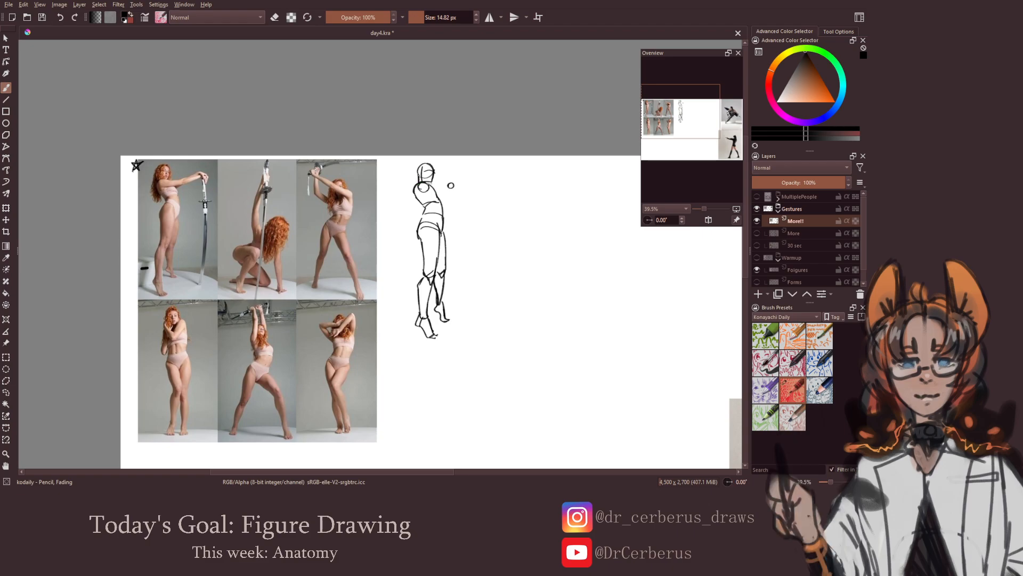
Draw the outstretched upper arm from the shoulder to a small elbow circle, and begin the forearm line
left_click_drag(433, 184, 448, 184)
left_click_drag(419, 192, 473, 178)
key("ctrl+z")
key("ctrl+z")
key("ctrl+z")
key("ctrl+z")
key("ctrl+z")
key("ctrl+z")
key("ctrl+z")
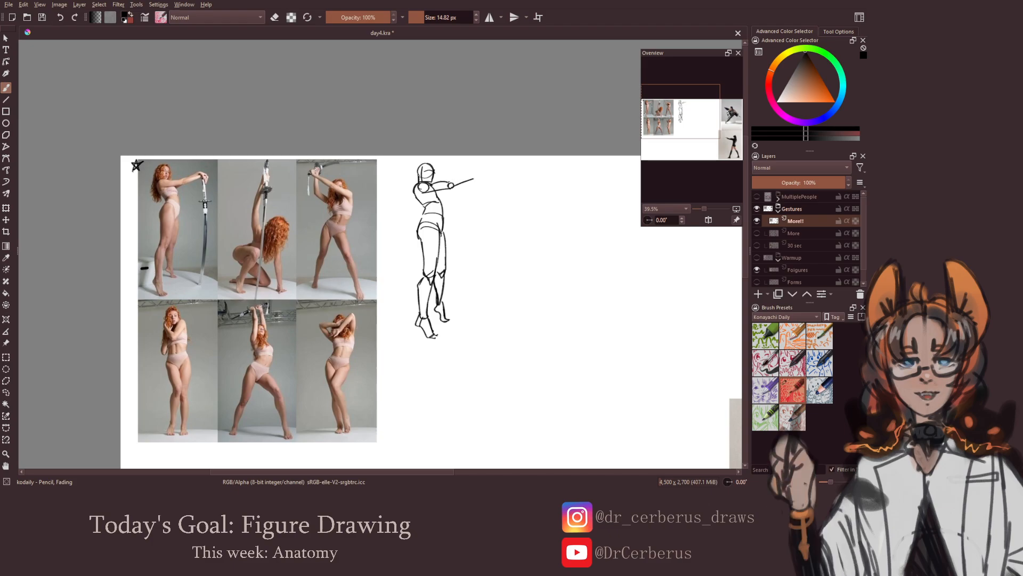
Complete the outstretched forearm and draw the hands at its end, then save the document
left_click_drag(450, 179, 463, 175)
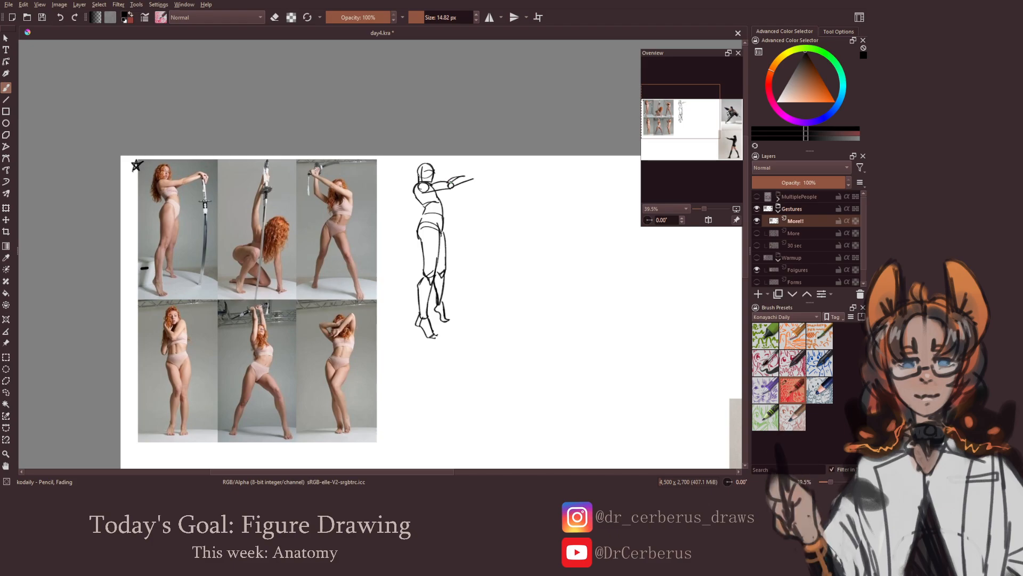
key("ctrl+z")
left_click_drag(449, 181, 474, 174)
left_click_drag(475, 179, 463, 205)
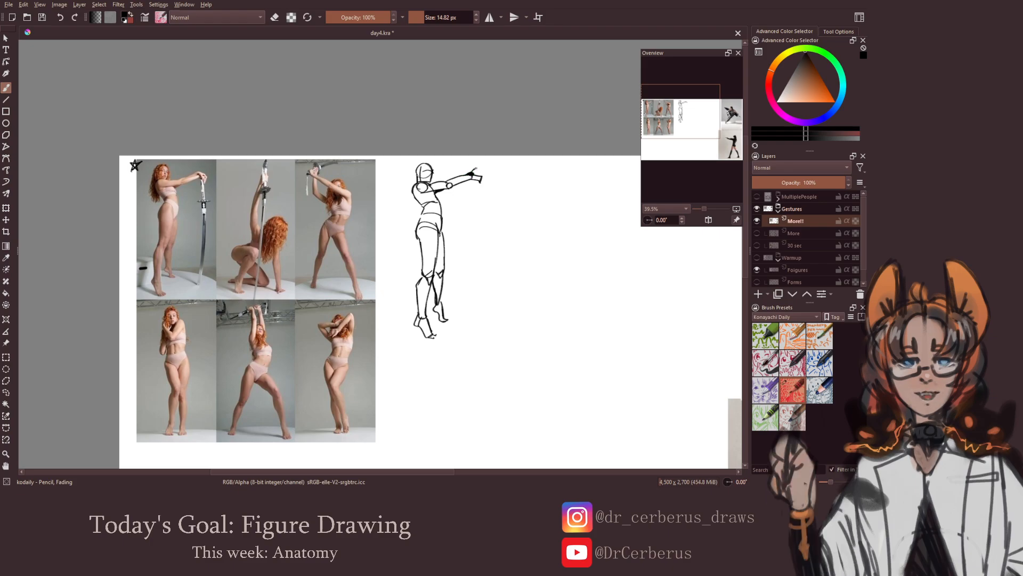
left_click_drag(475, 170, 484, 174)
key("ctrl+z")
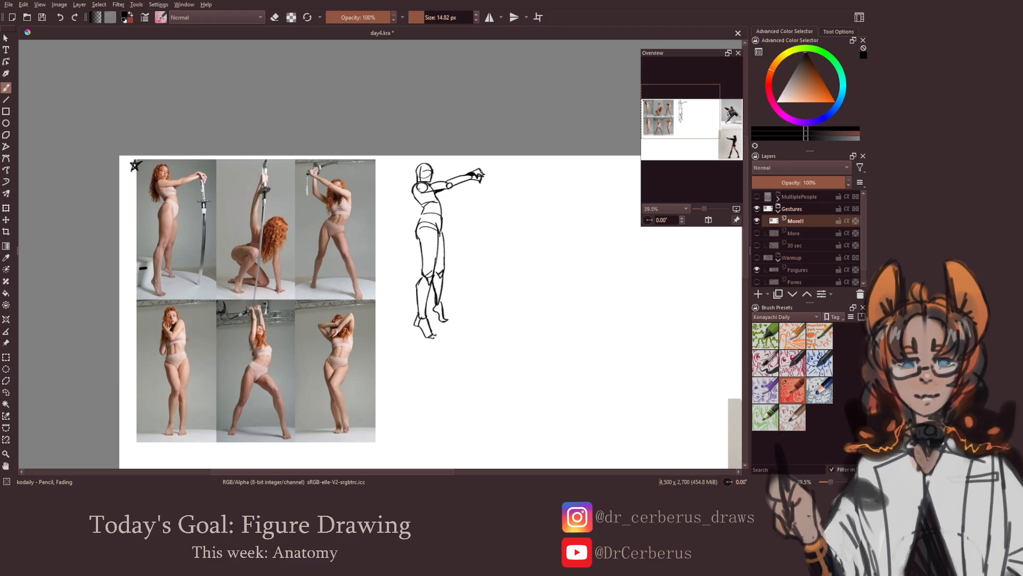
left_click_drag(481, 206, 481, 213)
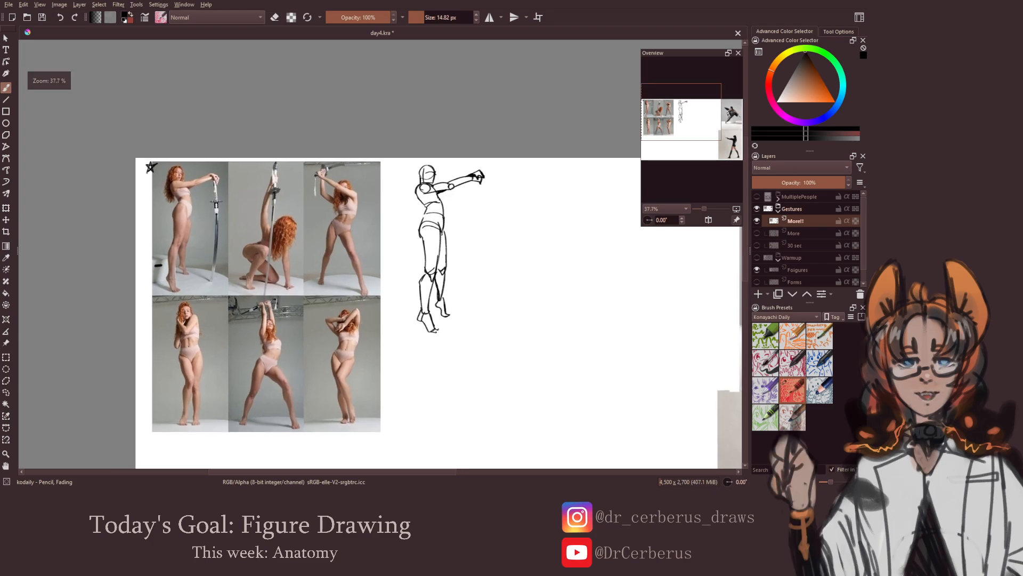
key("ctrl+s")
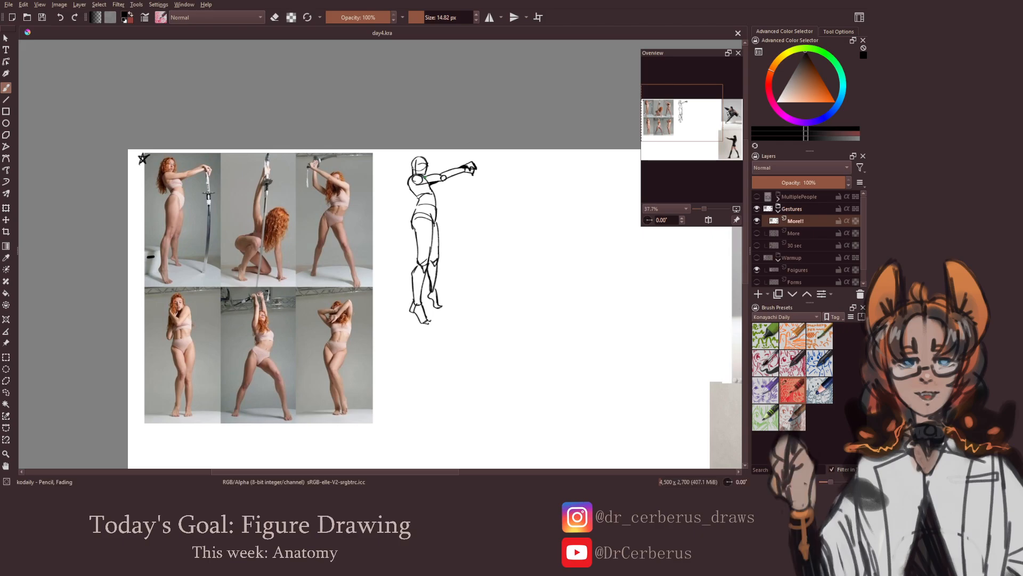
Draw the sword pointing down from the hands, with its grip, crossguard and long thin blade
mouse_move(431, 185)
left_mouse_down()
mouse_move(473, 202)
mouse_move(482, 230)
mouse_move(465, 308)
left_mouse_up()
key("ctrl+z")
key("ctrl+z")
key("ctrl+z")
key("ctrl+z")
left_click_drag(466, 195, 481, 194)
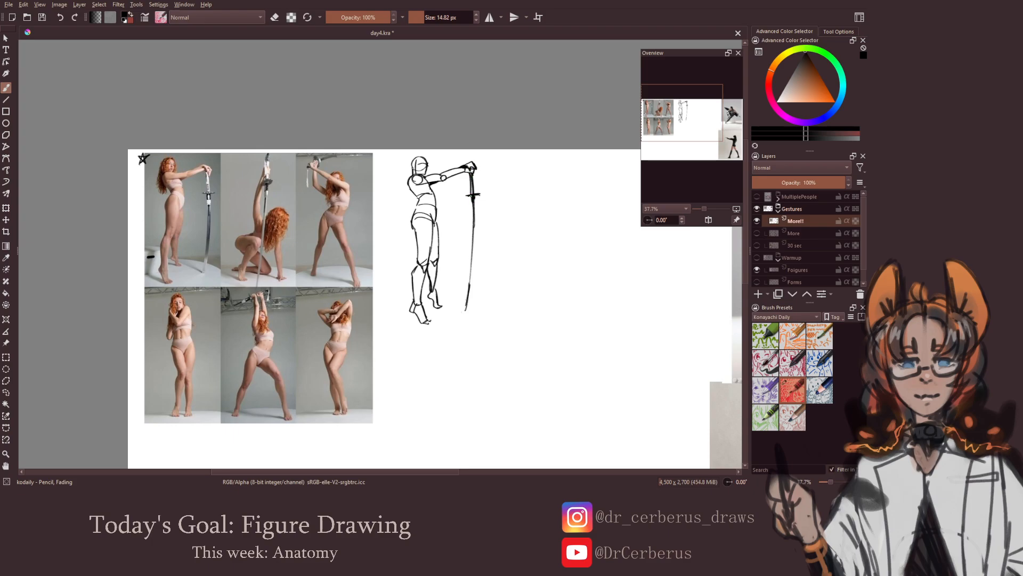
Check the sword pose in a horizontally mirrored view, restore the normal view, and save the document
key("minus")
key("m")
key("m")
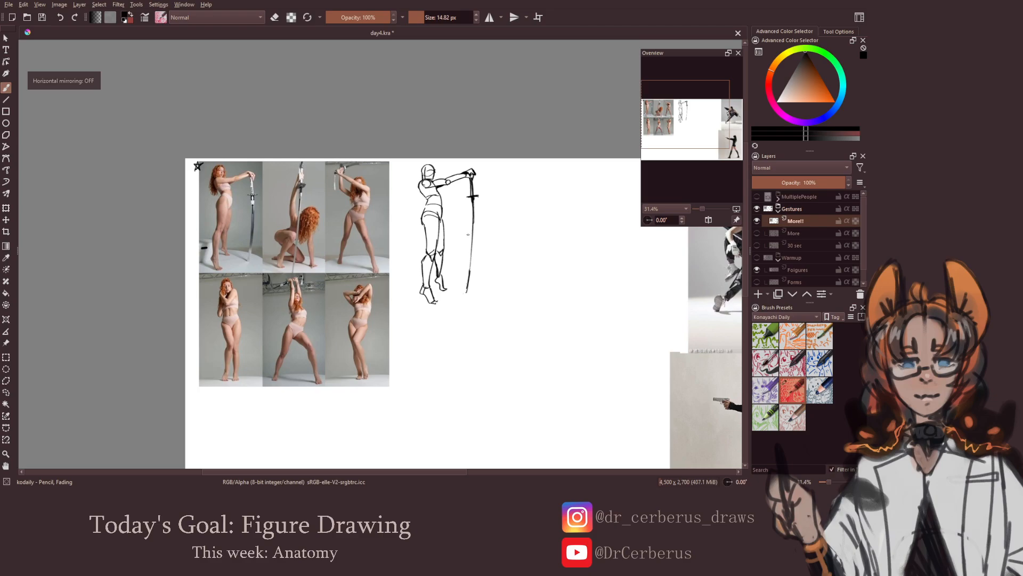
key("ctrl+s")
Touch up the neck and shoulder lines of the sword figure, check the sketch horizontally mirrored, and save the document
left_click_drag(501, 276, 521, 264)
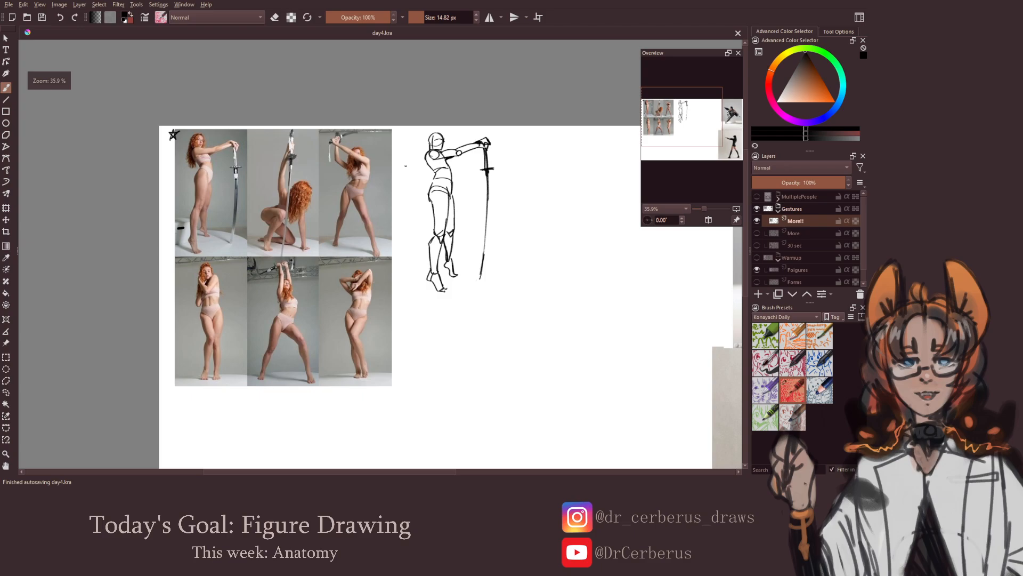
left_click_drag(440, 179, 445, 155)
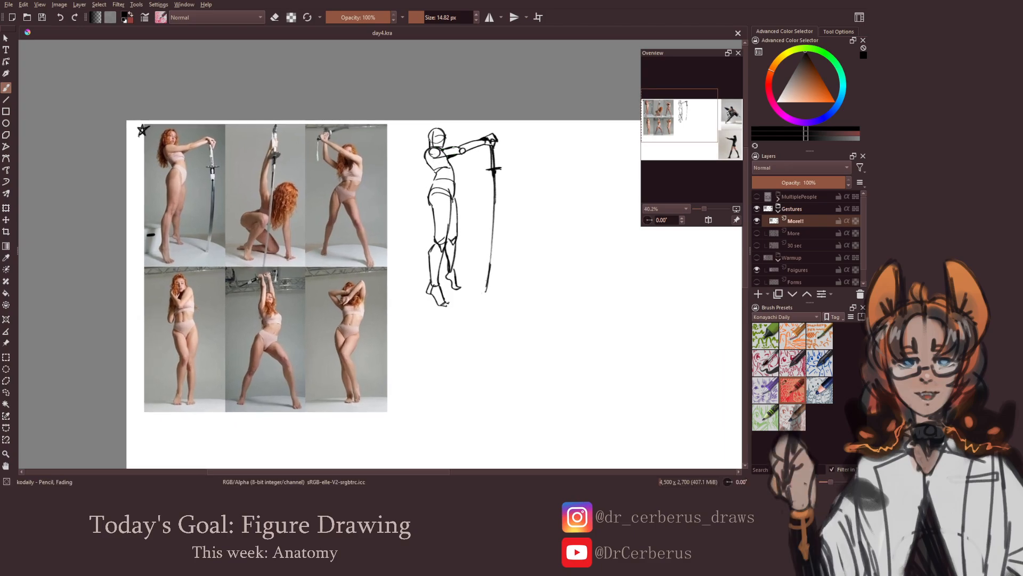
key("e")
key("e")
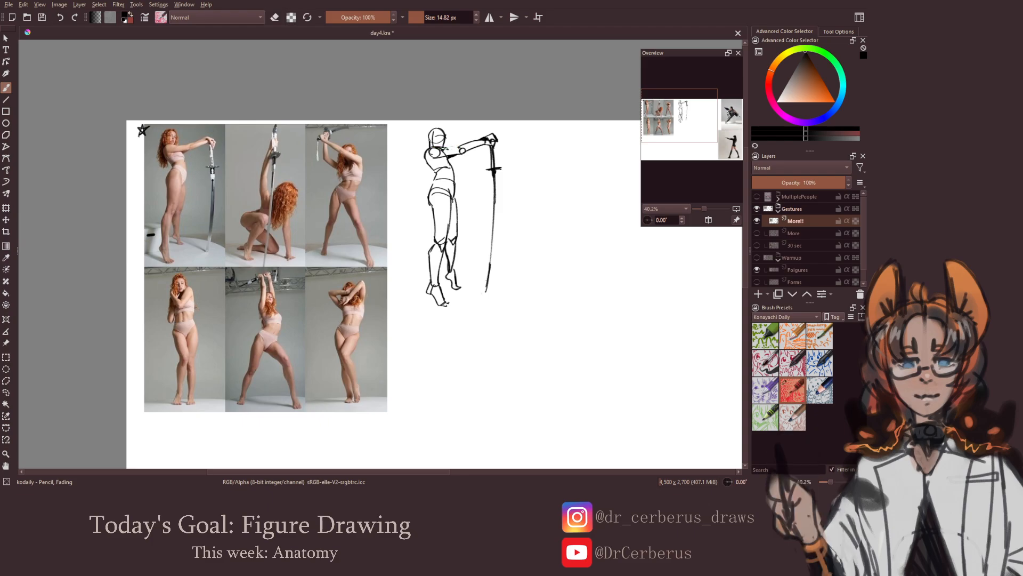
left_click_drag(450, 149, 460, 145)
scroll(477, 148, "down", 2)
key("m")
key("m")
key("ctrl+s")
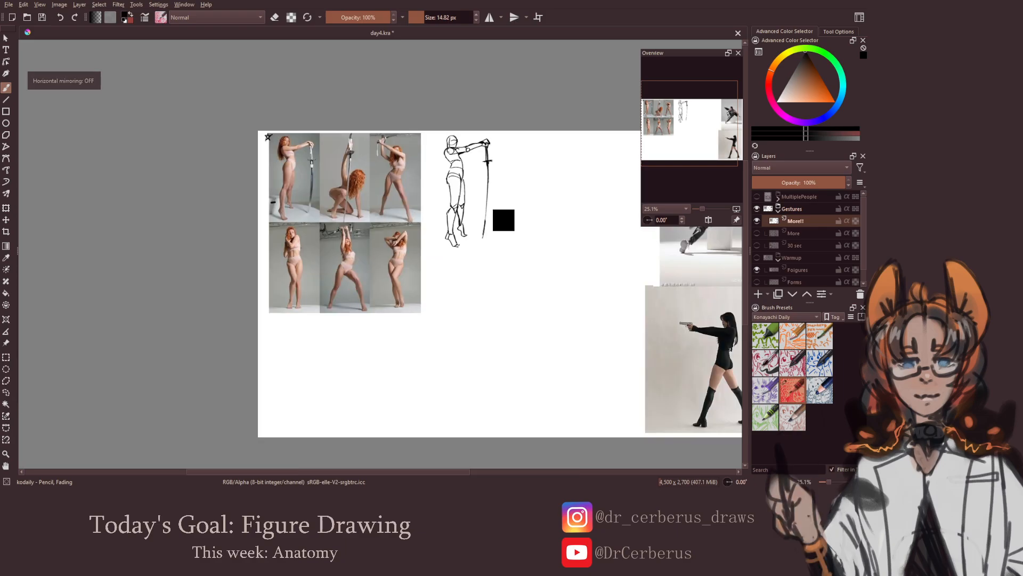
Add heel detail to the sword figure's front foot and check the sketch in a horizontally mirrored view
left_click_drag(482, 214, 469, 214)
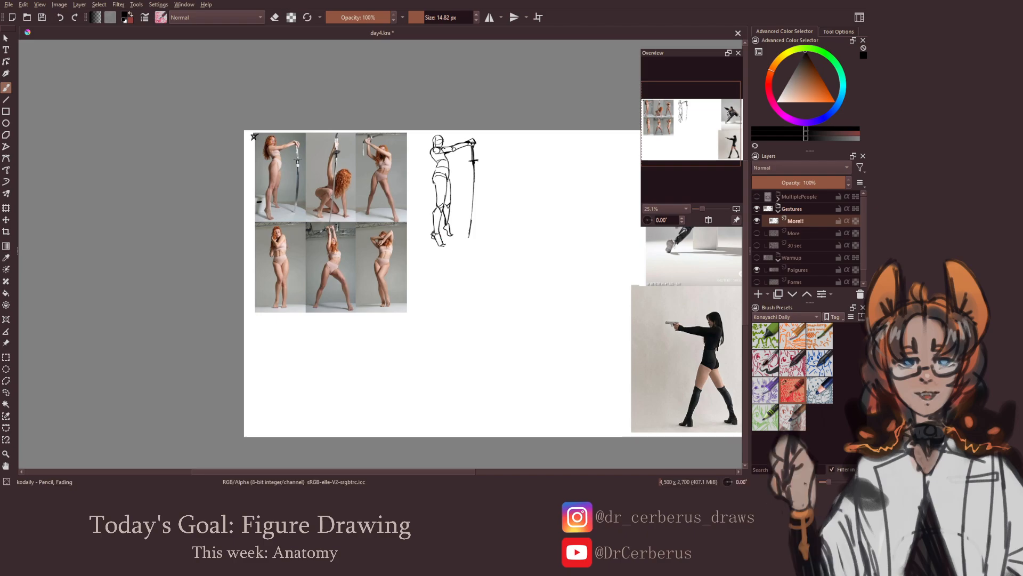
key("ctrl+s")
mouse_move(443, 254)
left_mouse_down()
mouse_move(443, 263)
mouse_move(443, 247)
left_mouse_up()
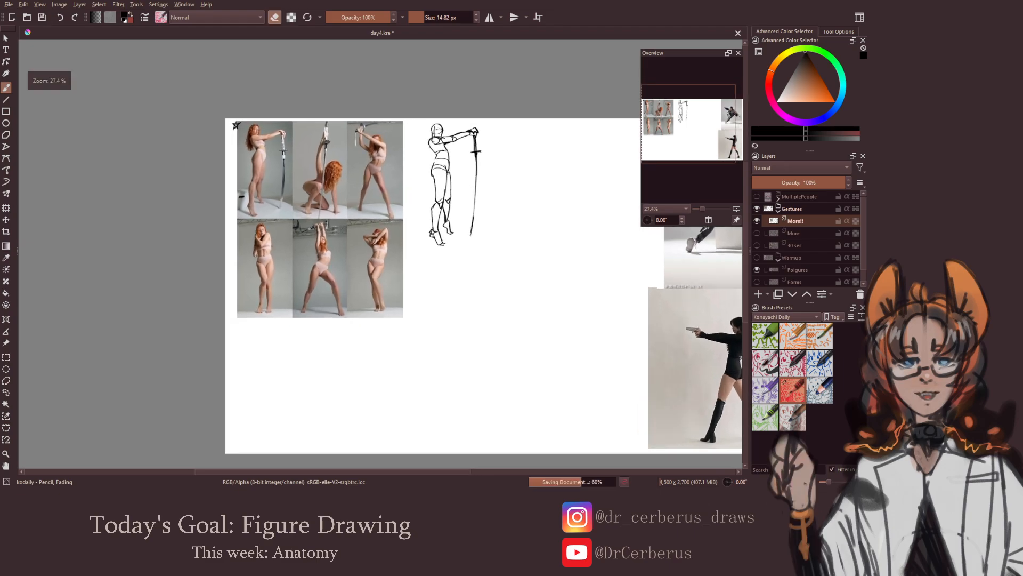
key("e")
key("e")
key("minus")
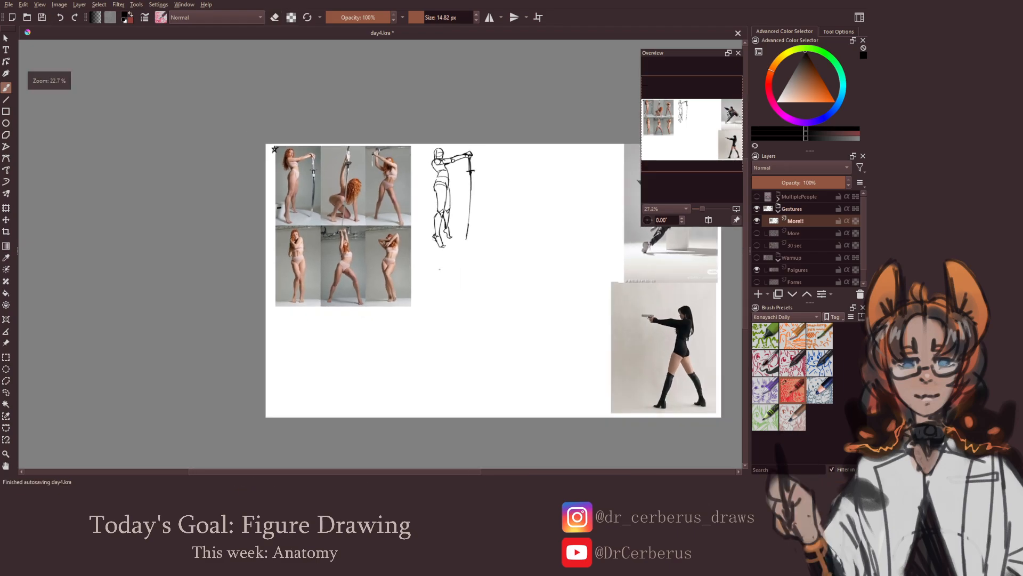
key("m")
key("m")
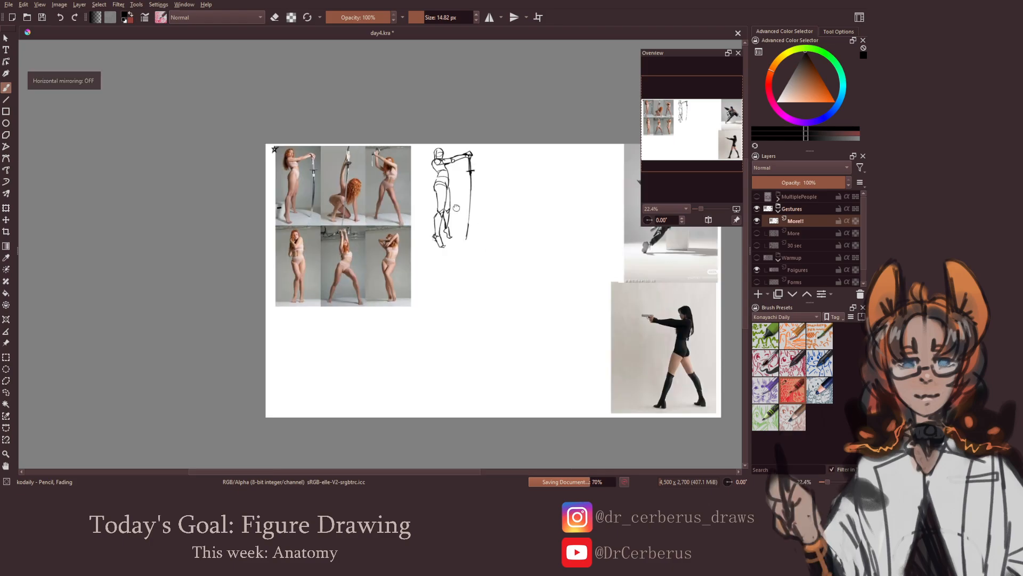
Try to refine the shoulder and chest lines of the sword figure, and save the document
left_click_drag(453, 200, 458, 217)
left_click_drag(457, 217, 475, 137)
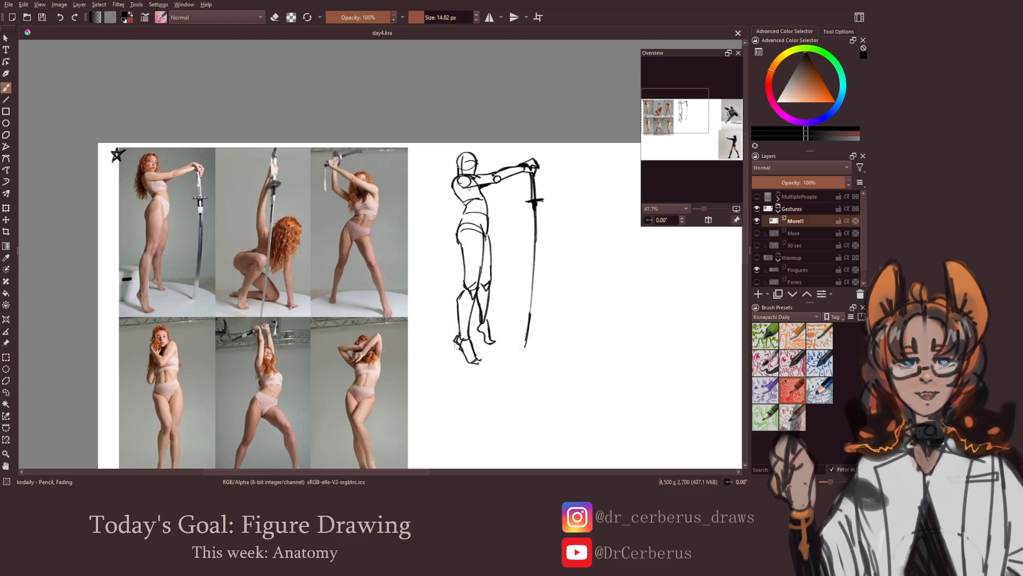
left_click_drag(469, 188, 480, 192)
key("ctrl+z")
mouse_move(476, 193)
left_mouse_down()
mouse_move(483, 251)
mouse_move(419, 245)
left_mouse_up()
key("ctrl+z")
key("ctrl+z")
key("ctrl+s")
scroll(420, 245, "down", 2)
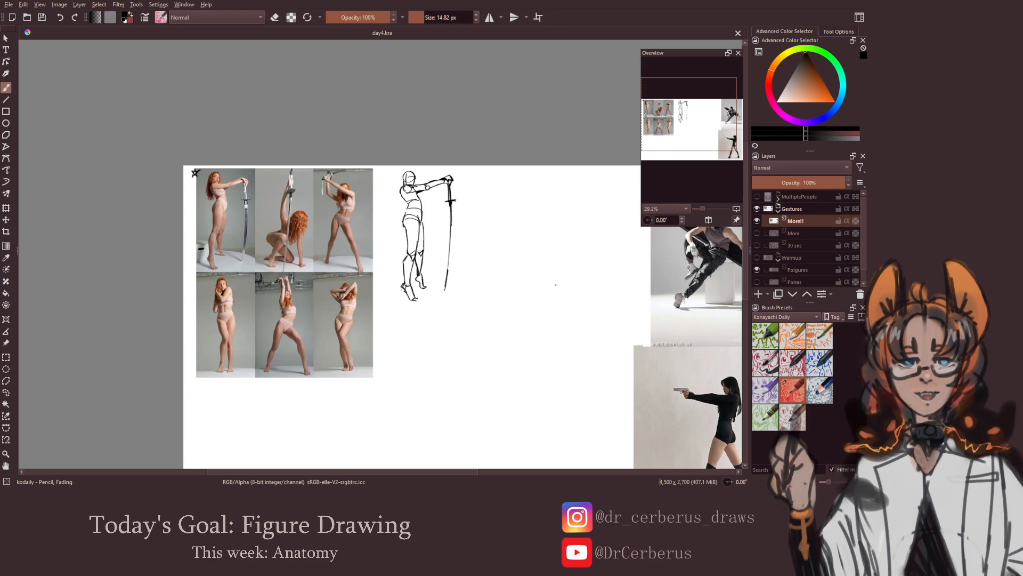
Start the seated man with the large blade by sketching his head with face guidelines beside the reference photo
mouse_move(603, 307)
left_mouse_down()
mouse_move(543, 308)
mouse_move(549, 320)
mouse_move(532, 298)
left_mouse_up()
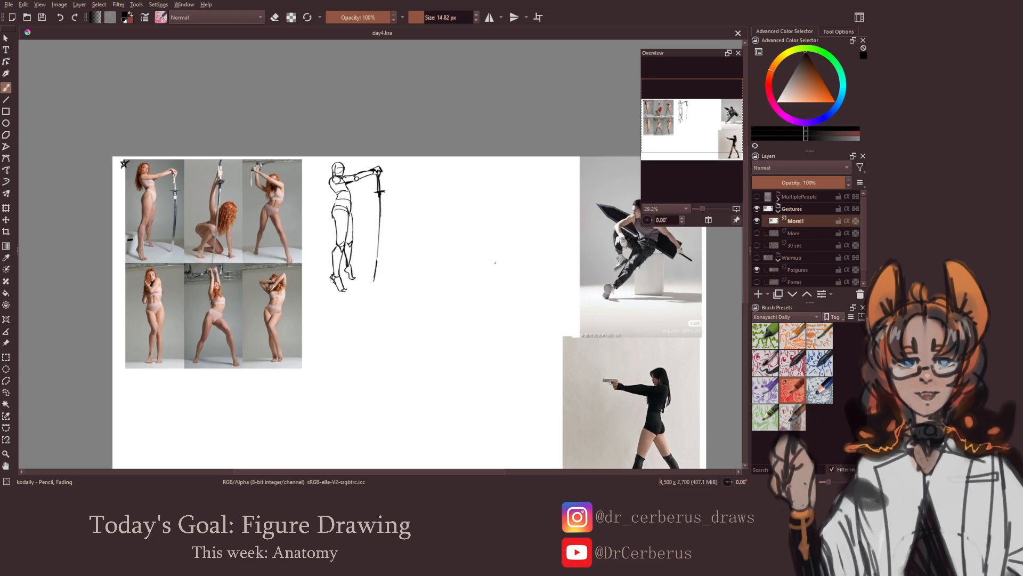
mouse_move(540, 294)
left_mouse_down()
mouse_move(511, 293)
mouse_move(504, 277)
left_mouse_up()
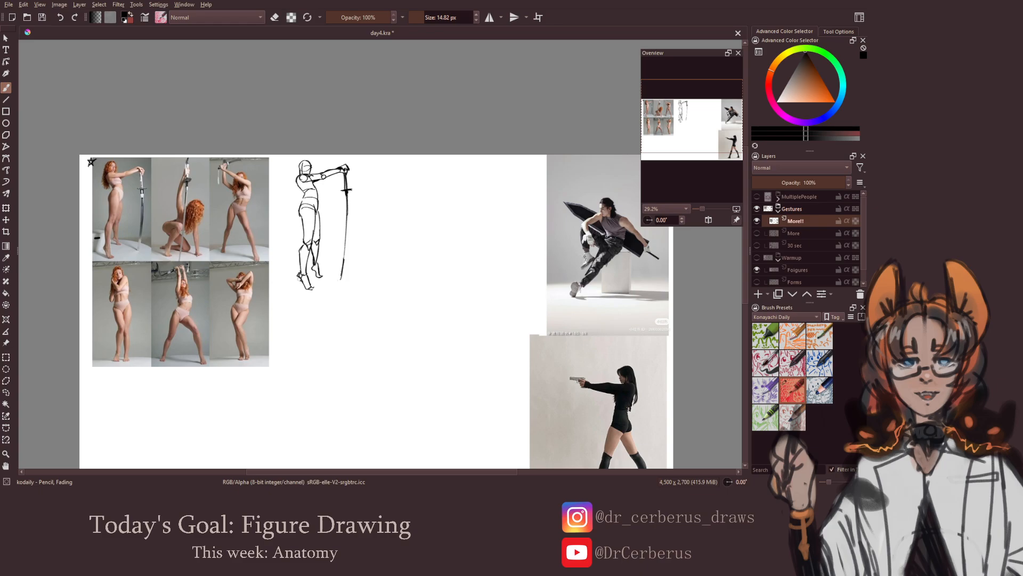
left_click_drag(442, 187, 430, 185)
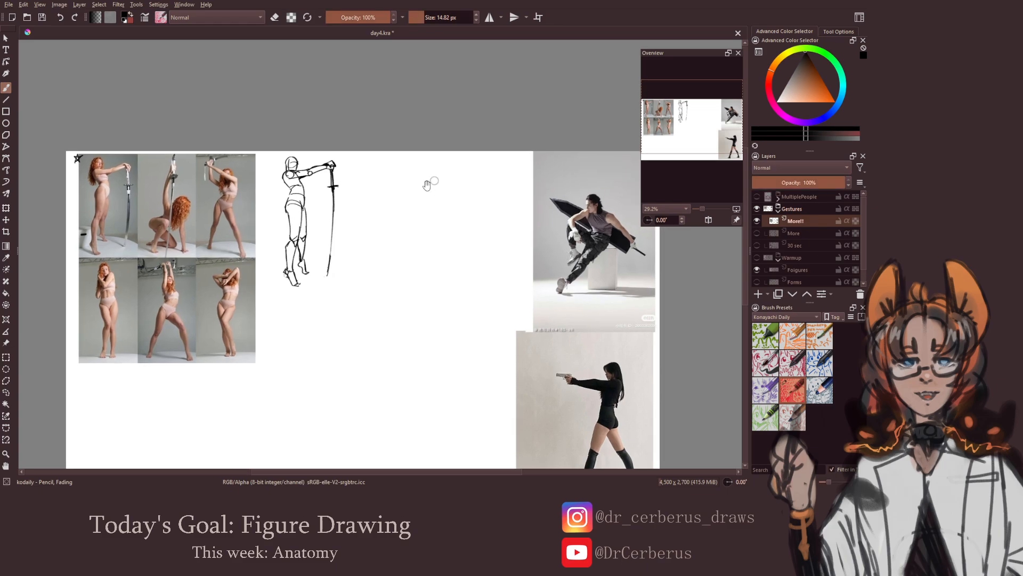
key("ctrl+s")
left_click_drag(478, 233, 436, 231)
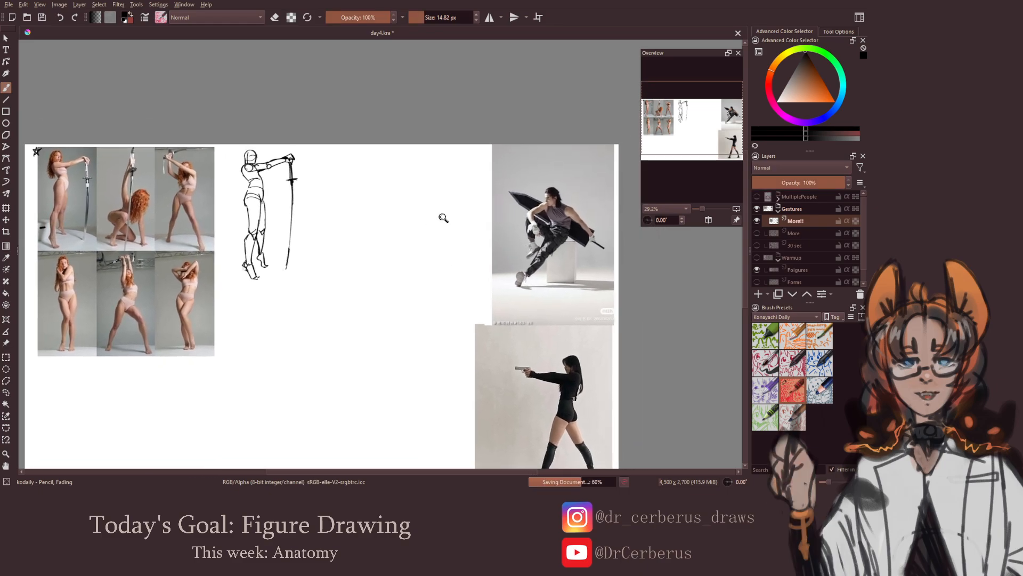
scroll(442, 221, "up", 2)
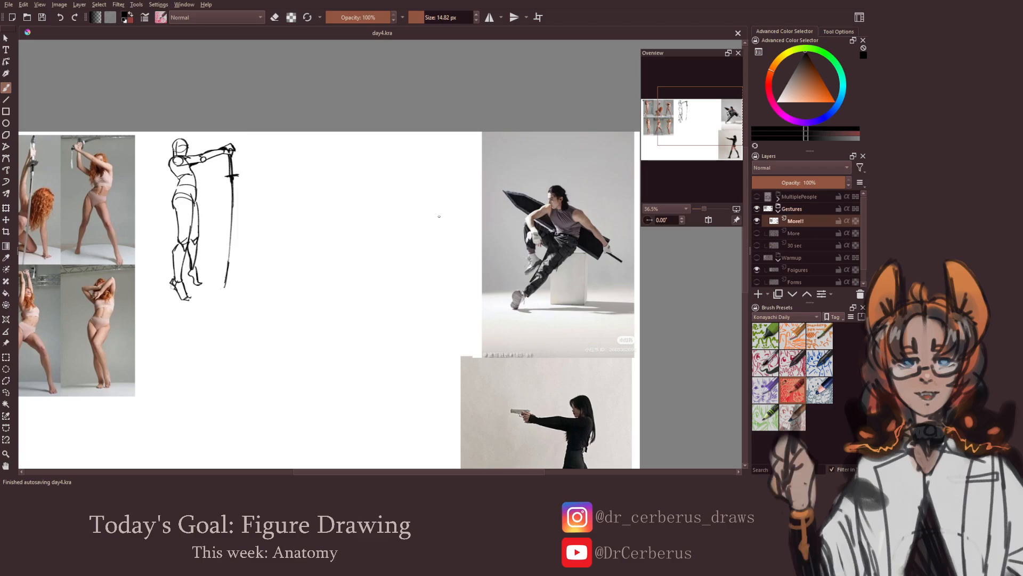
mouse_move(439, 217)
left_mouse_down()
mouse_move(416, 188)
mouse_move(406, 197)
mouse_move(408, 181)
mouse_move(419, 181)
mouse_move(404, 186)
mouse_move(410, 178)
mouse_move(416, 197)
mouse_move(407, 200)
left_mouse_up()
key("ctrl+z")
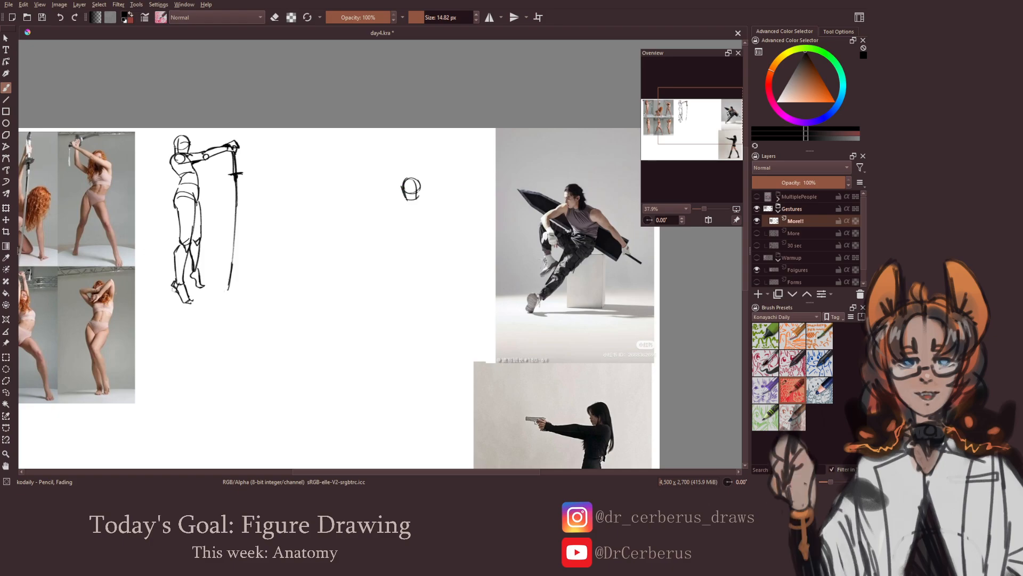
left_click_drag(401, 189, 418, 190)
key("ctrl+z")
Draw the shoulder line and open ribcage outline below the seated figure's head
left_click_drag(418, 195, 430, 202)
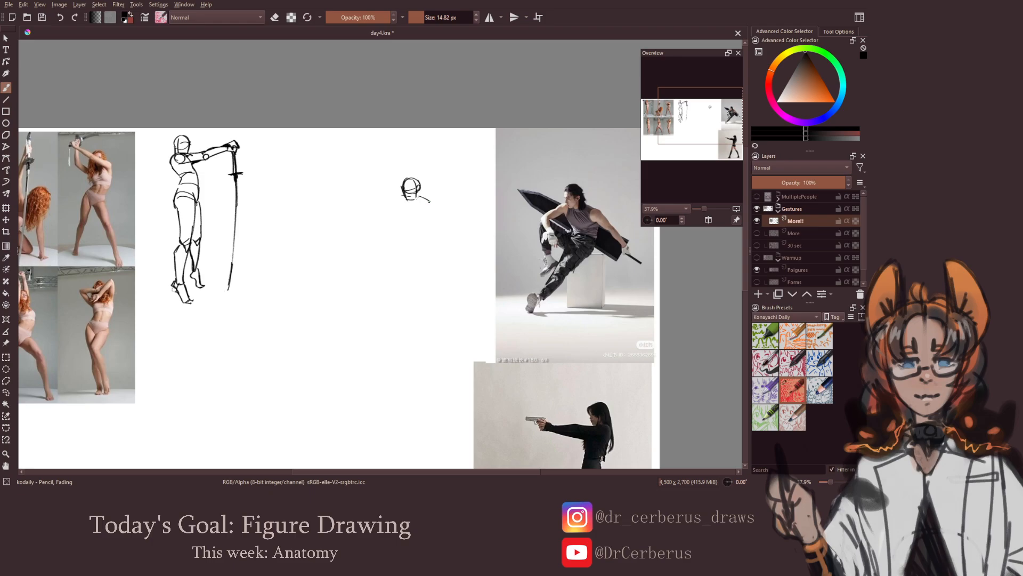
key("e")
key("e")
key("e")
key("e")
mouse_move(398, 197)
left_mouse_down()
mouse_move(401, 215)
mouse_move(431, 215)
left_mouse_up()
key("ctrl+z")
Draw the pelvis as a small curved box below the ribcage, and save the document
key("ctrl+z")
mouse_move(400, 232)
left_mouse_down()
mouse_move(426, 235)
mouse_move(424, 244)
left_mouse_up()
key("ctrl+z")
key("ctrl+z")
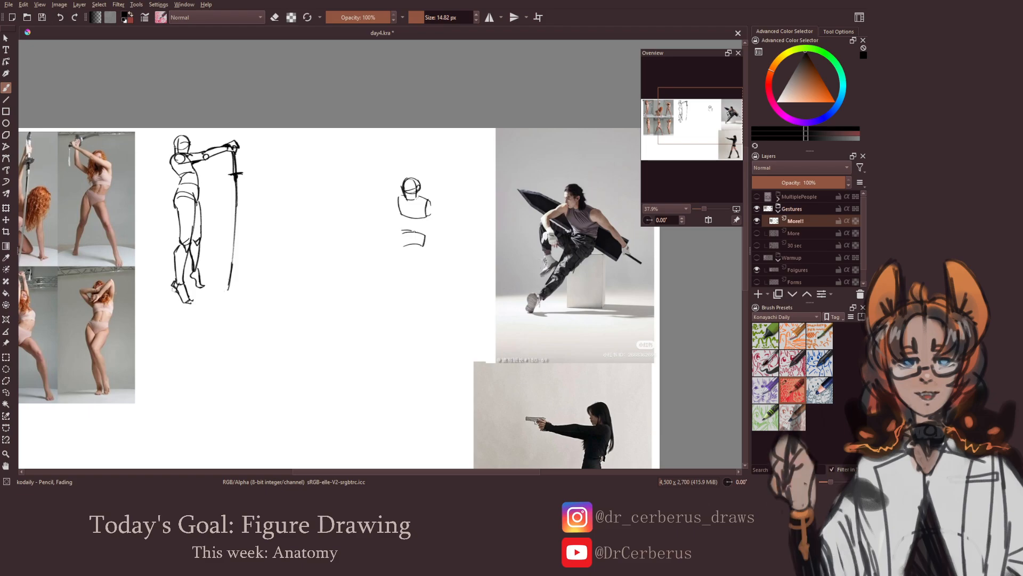
key("ctrl+z")
left_click_drag(399, 231, 411, 243)
key("ctrl+z")
key("ctrl+s")
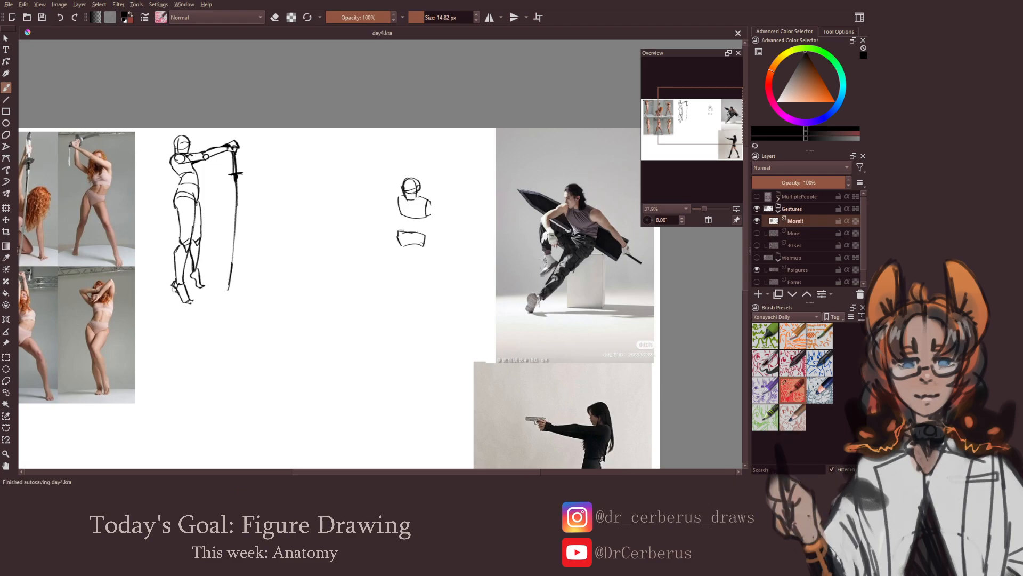
Select the pelvis shape freehand and shift it slightly towards the reference photo, then clear the selection
mouse_move(398, 231)
left_mouse_down()
mouse_move(401, 247)
mouse_move(407, 220)
left_mouse_up()
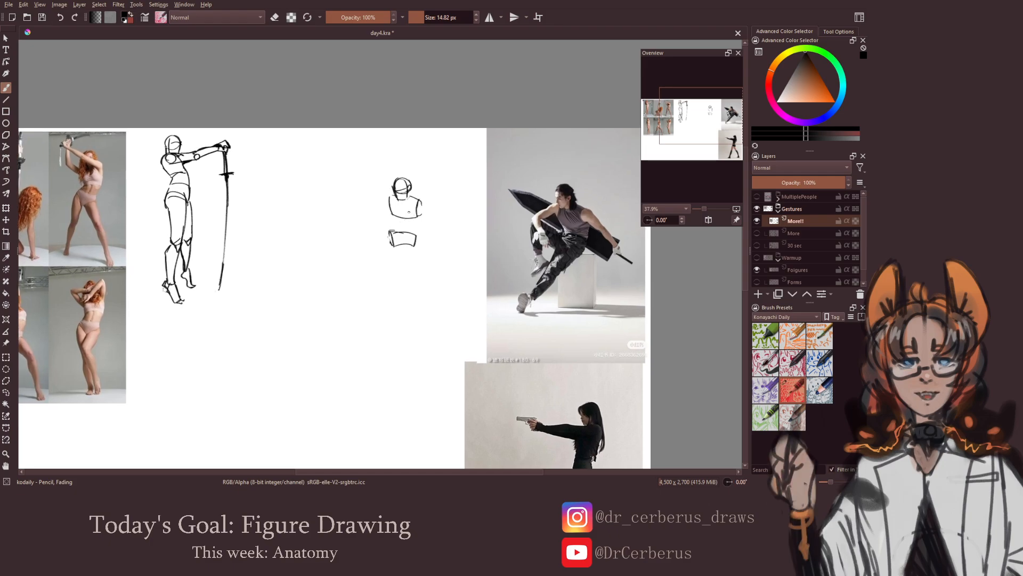
left_click(6, 392)
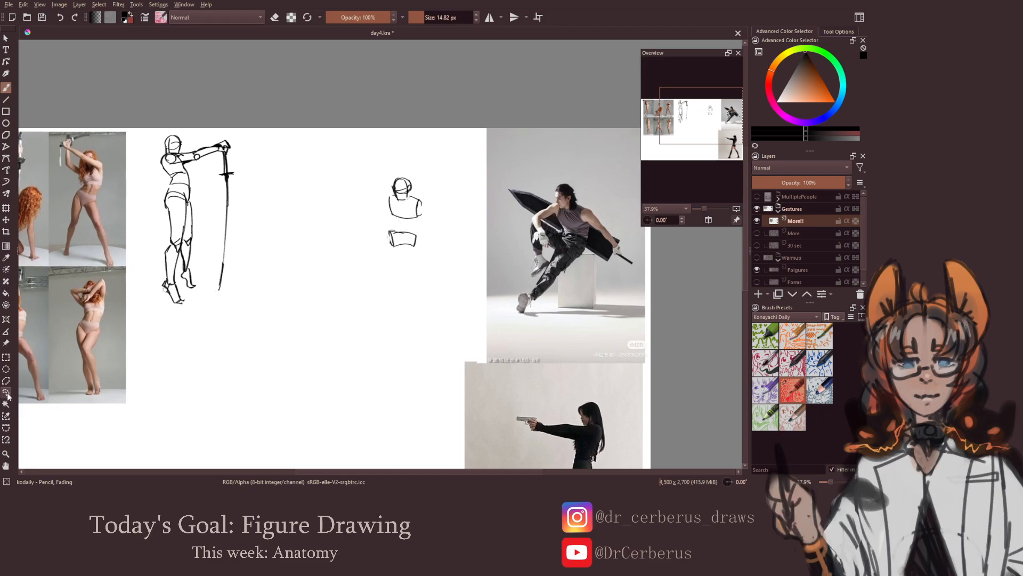
mouse_move(432, 246)
left_mouse_down()
mouse_move(388, 218)
mouse_move(433, 246)
left_mouse_up()
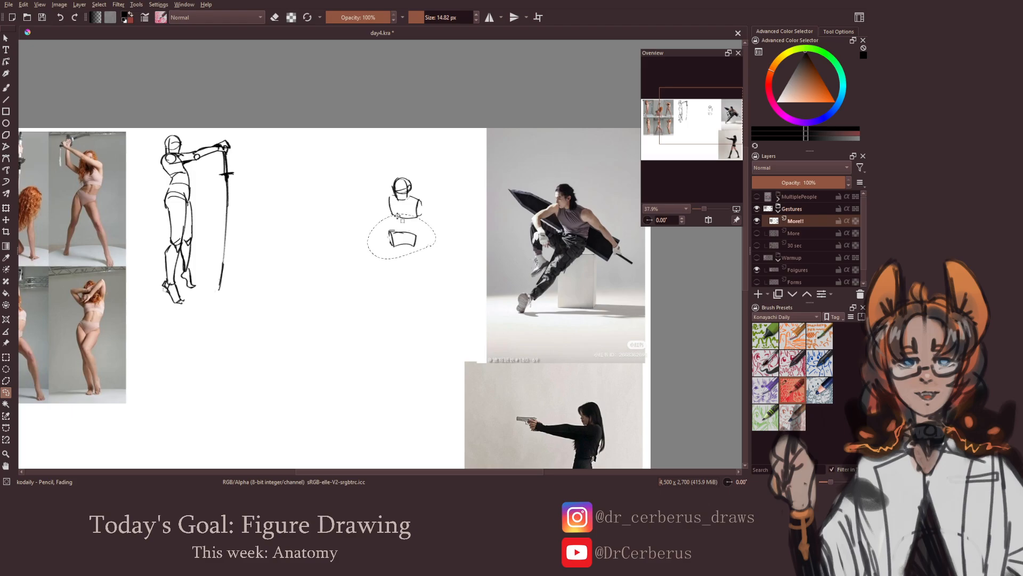
key("ctrl+t")
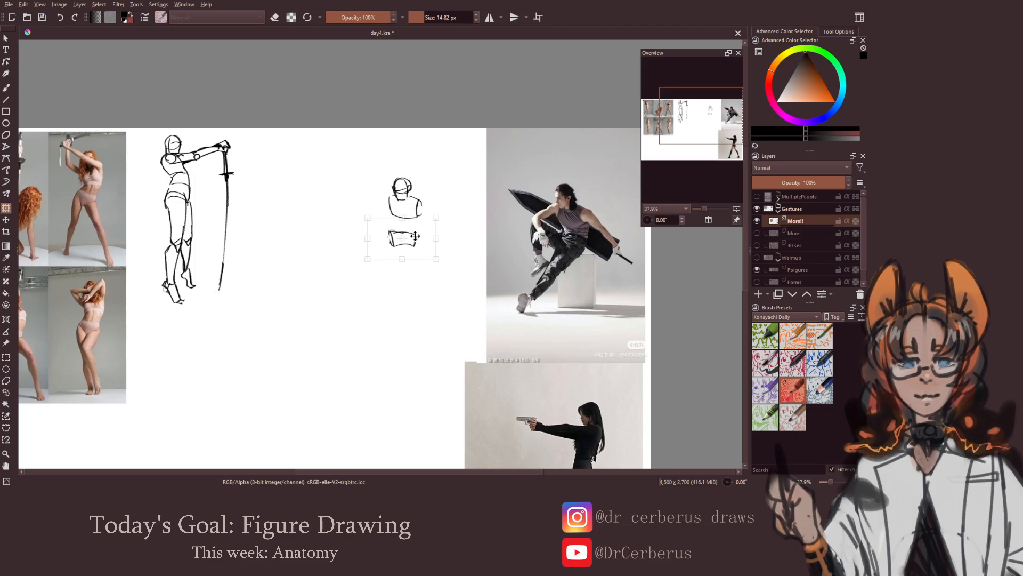
left_click_drag(413, 237, 418, 235)
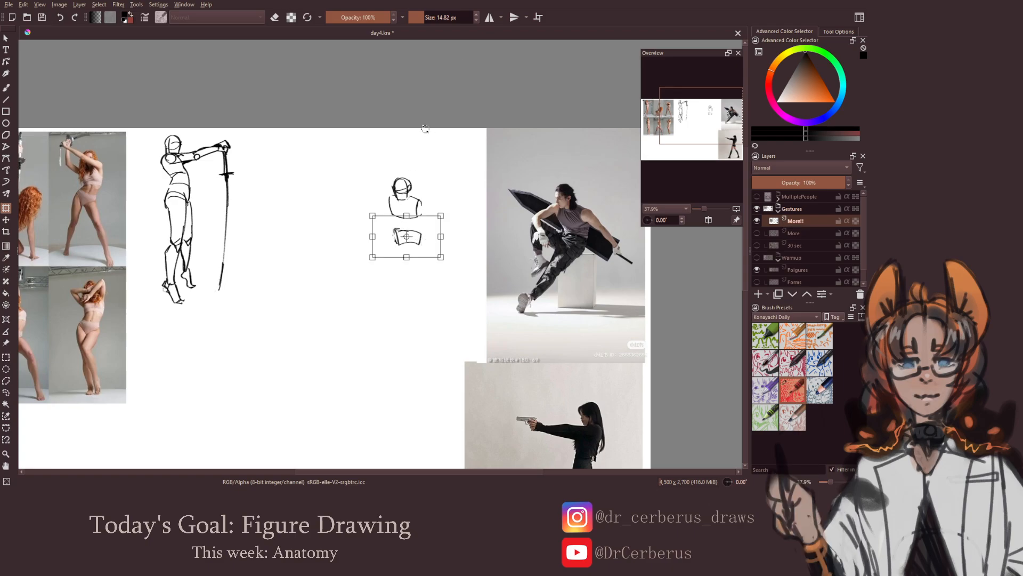
key("Return")
key("ctrl+shift+a")
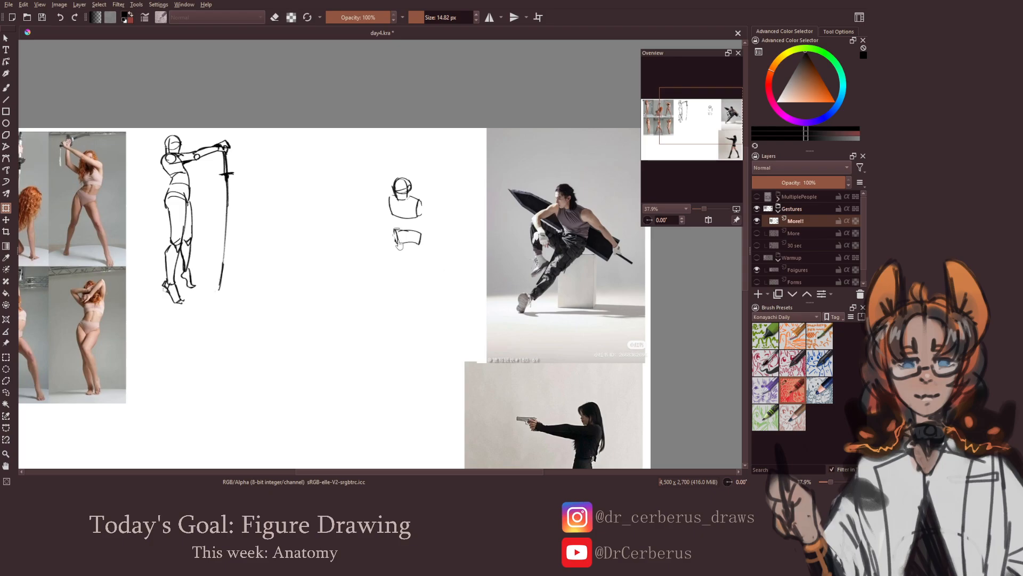
Connect the ribcage to the pelvis with waist lines, and save the document
key("b")
mouse_move(391, 212)
left_mouse_down()
mouse_move(394, 242)
mouse_move(421, 242)
mouse_move(421, 211)
mouse_move(419, 233)
left_mouse_up()
key("ctrl+z")
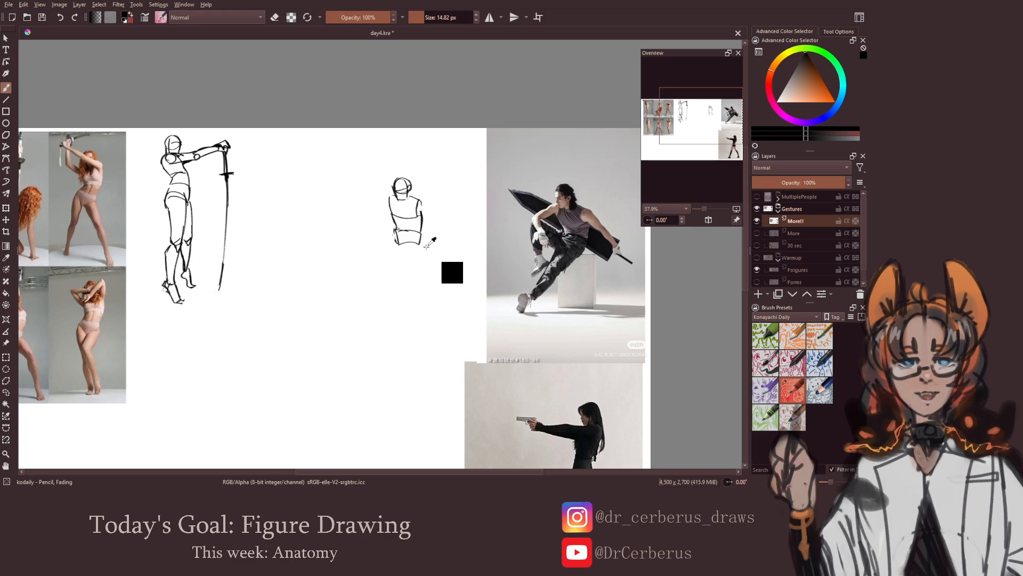
key("ctrl+s")
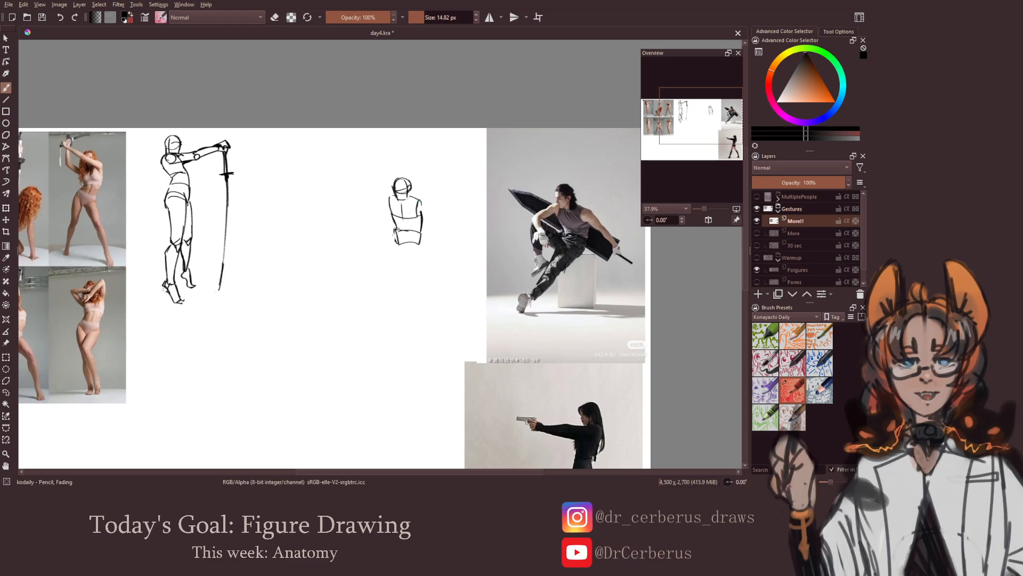
Mark the seated figure's shoulders, elbows and hands with small circles on both sides of the torso, and save the document
mouse_move(419, 201)
left_mouse_down()
mouse_move(428, 202)
mouse_move(420, 211)
left_mouse_up()
left_click_drag(391, 195, 393, 202)
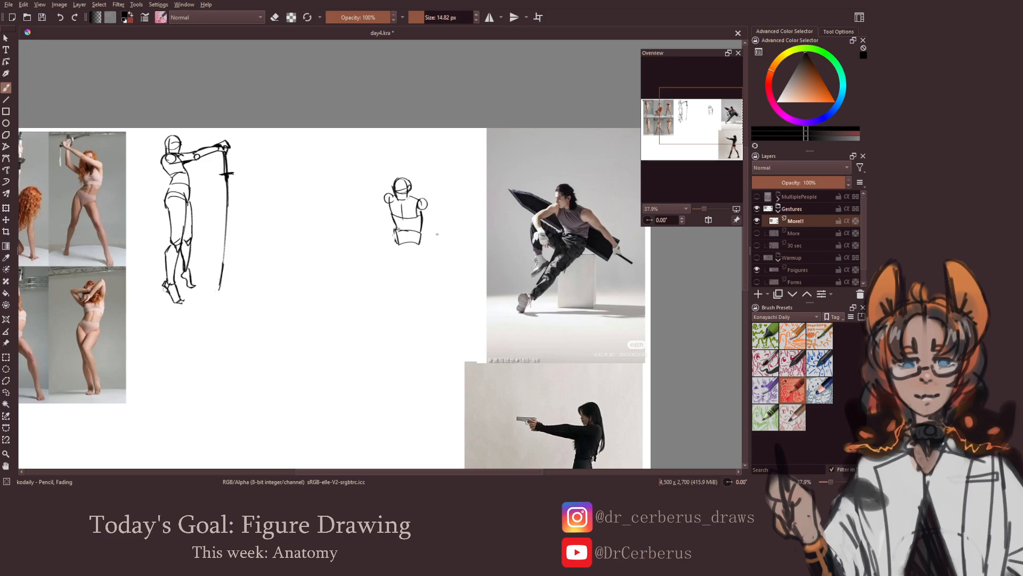
mouse_move(409, 218)
left_mouse_down()
mouse_move(422, 215)
mouse_move(415, 219)
left_mouse_up()
key("ctrl+z")
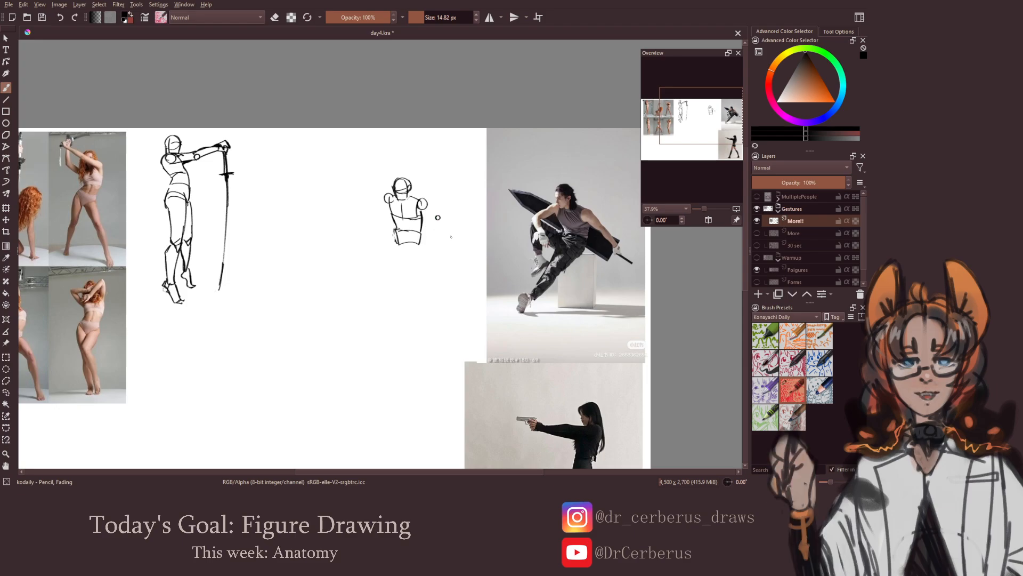
key("ctrl+z")
left_click_drag(436, 215, 439, 215)
left_click_drag(362, 207, 362, 209)
key("ctrl+z")
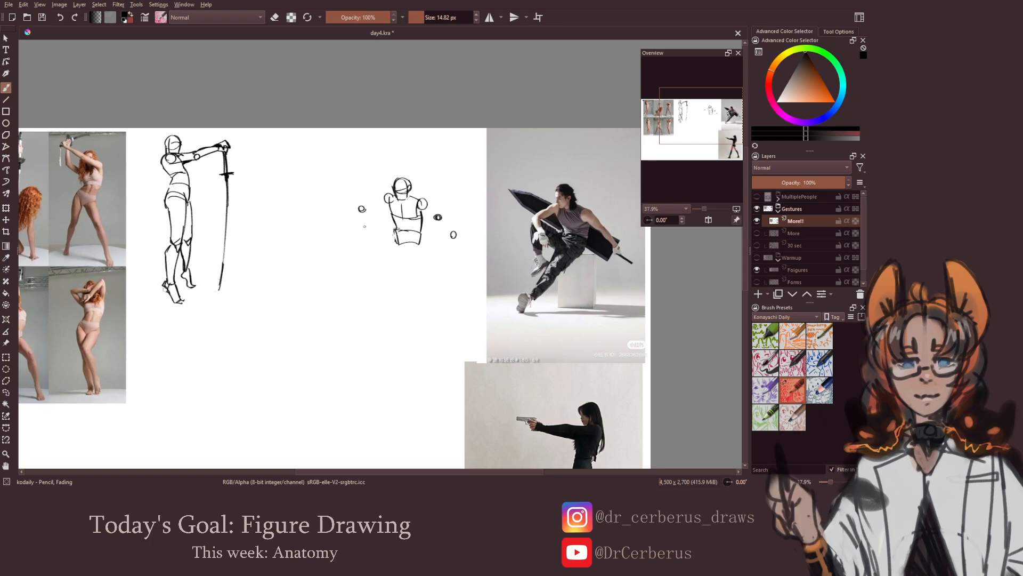
left_click_drag(362, 229, 364, 228)
key("ctrl+z")
key("ctrl+z")
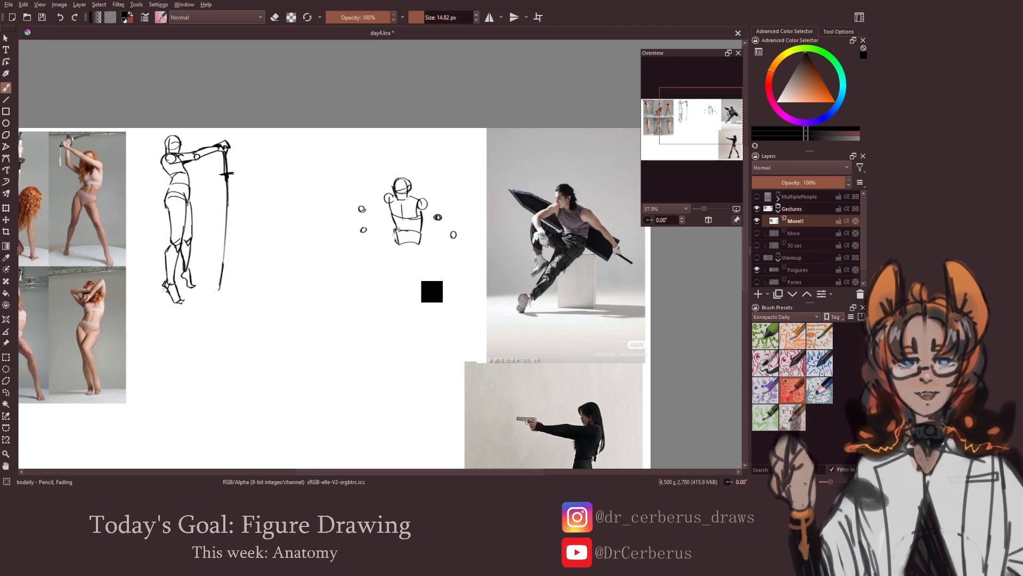
key("ctrl+s")
Add the torso guidelines and draw the arm on the reference side from shoulder through elbow to hand
left_click_drag(406, 260, 399, 260)
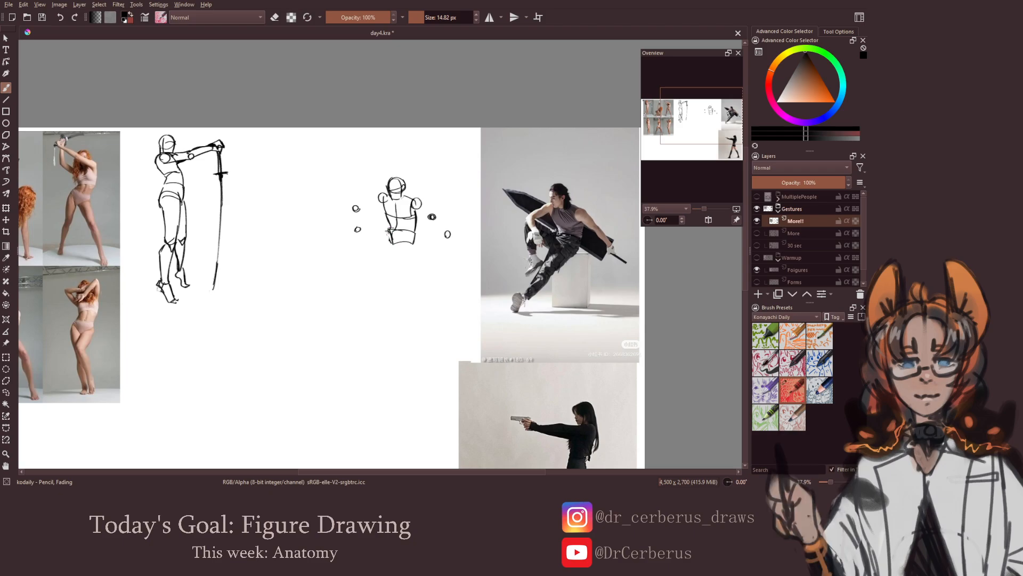
left_click_drag(420, 237, 411, 239)
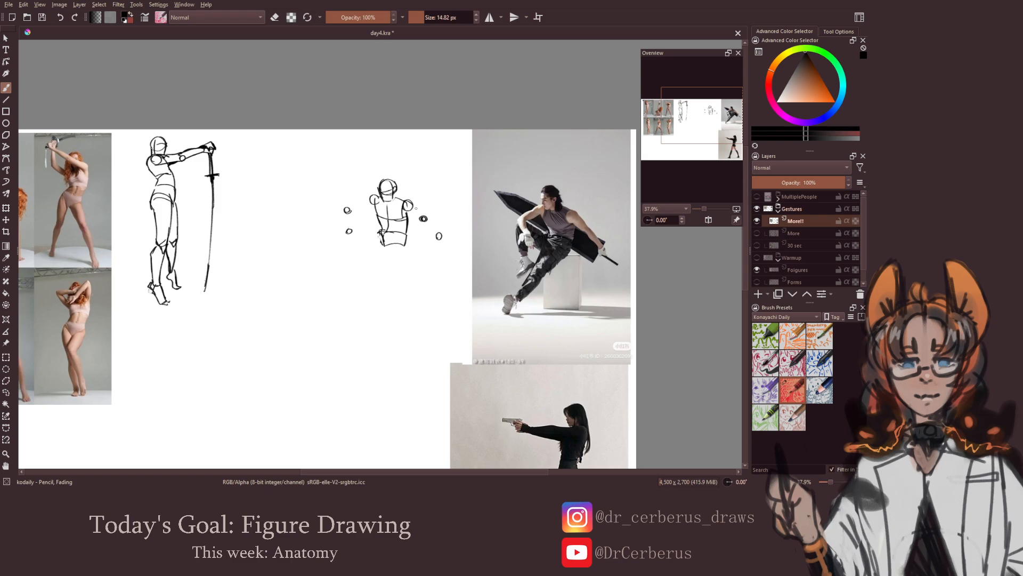
mouse_move(411, 204)
left_mouse_down()
mouse_move(423, 217)
mouse_move(415, 219)
left_mouse_up()
left_click_drag(425, 216, 448, 238)
key("ctrl+z")
left_click_drag(418, 242, 462, 250)
key("ctrl+z")
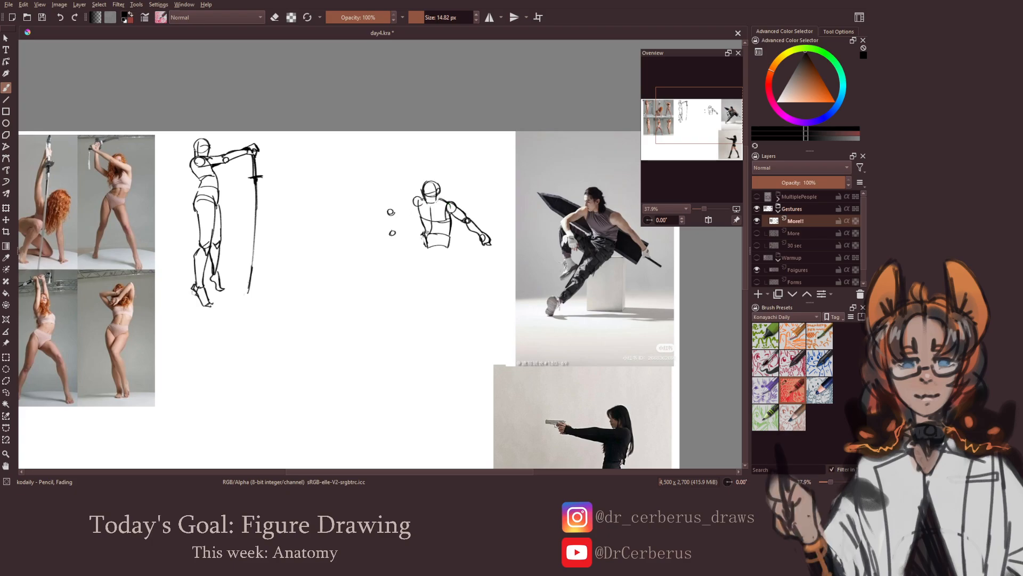
Clean up the shoulder on the side away from the reference photo and draw the upper arm down to the elbow
key("e")
left_click_drag(414, 197, 410, 201)
key("e")
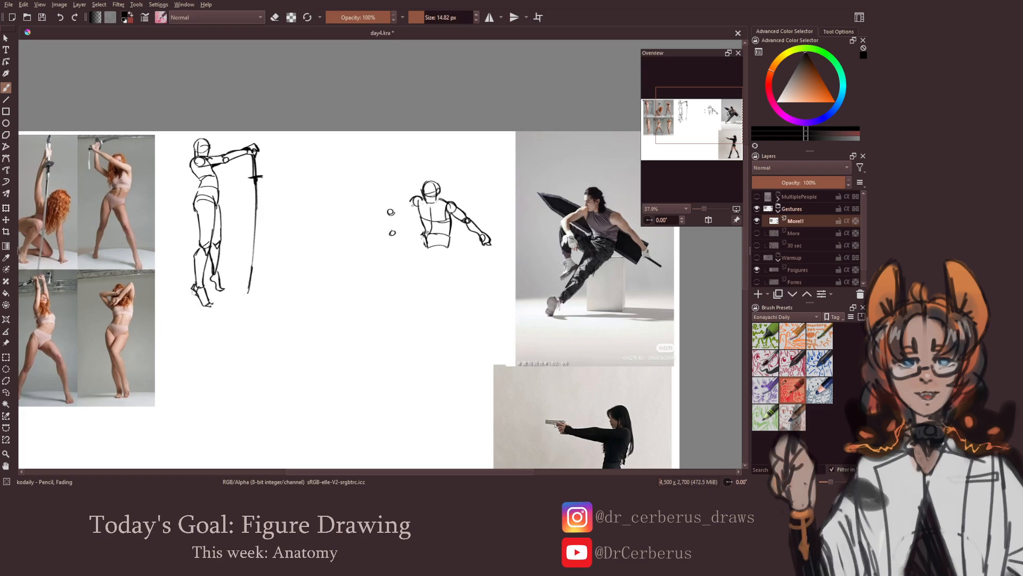
left_click_drag(409, 201, 390, 211)
key("ctrl+z")
left_click_drag(410, 203, 391, 208)
key("ctrl+z")
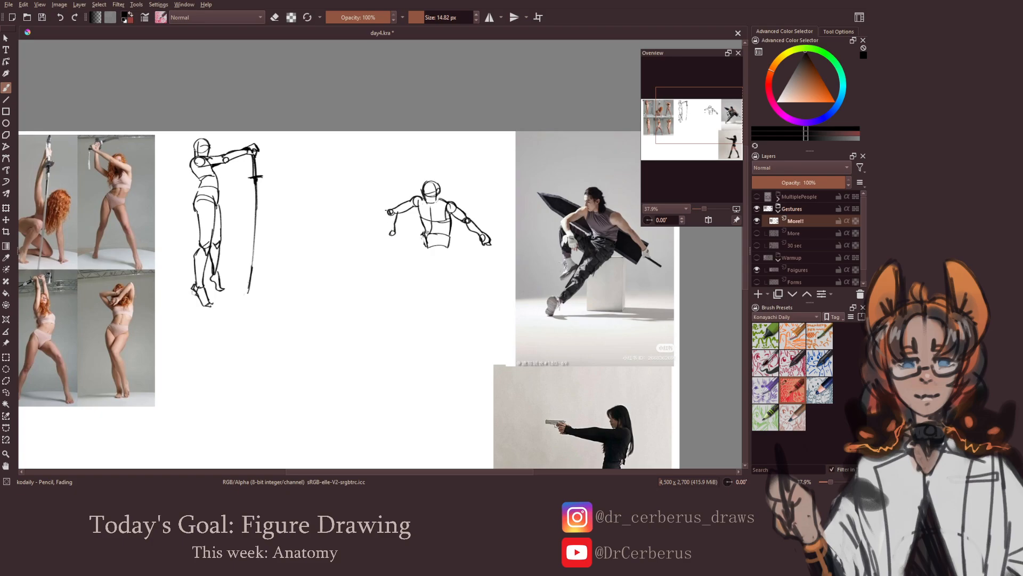
Draw the forearm and hand below that elbow, and save the document
left_click_drag(395, 213, 394, 224)
key("e")
key("e")
left_click_drag(390, 232, 391, 243)
left_click_drag(413, 272, 398, 275)
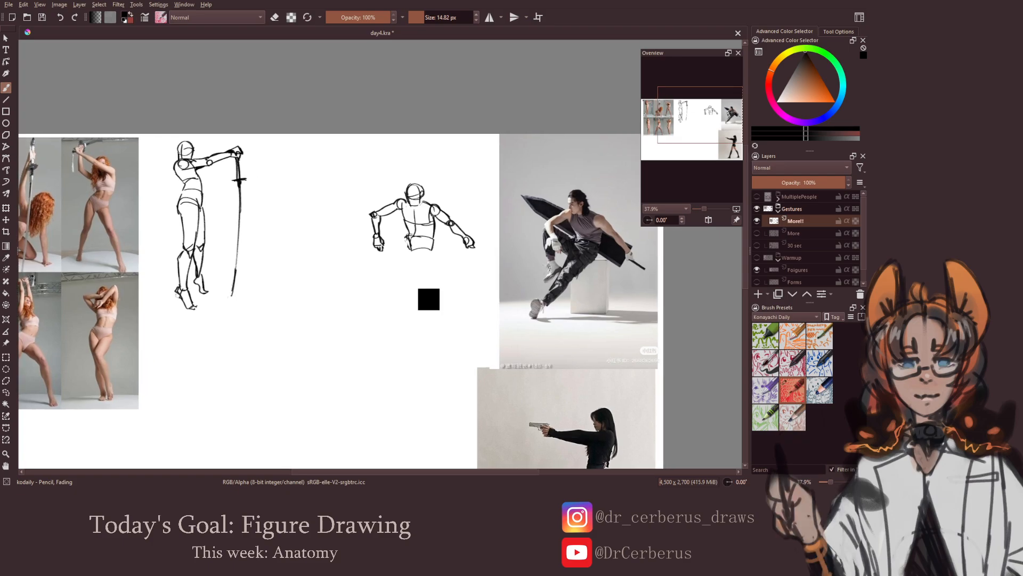
key("ctrl+s")
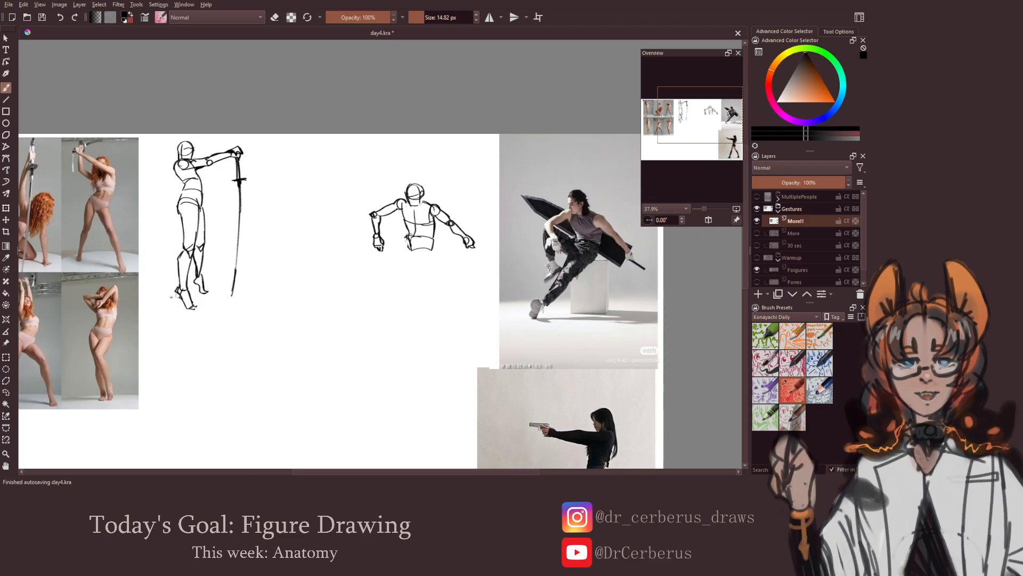
Select the newly drawn arm freehand and nudge it slightly towards the torso and downwards
left_click(6, 392)
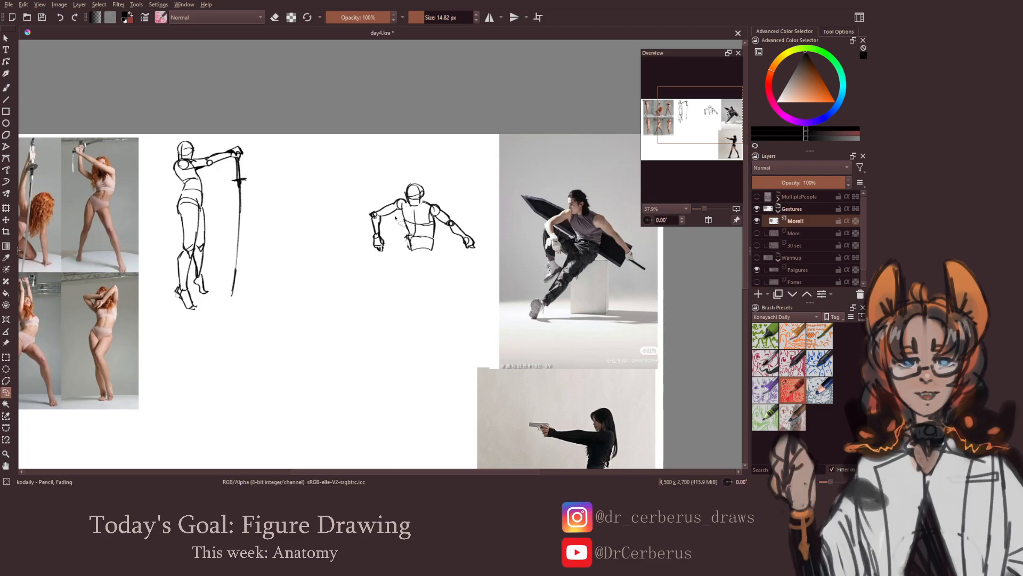
mouse_move(395, 217)
left_mouse_down()
mouse_move(406, 200)
mouse_move(369, 237)
mouse_move(394, 227)
left_mouse_up()
key("ctrl+t")
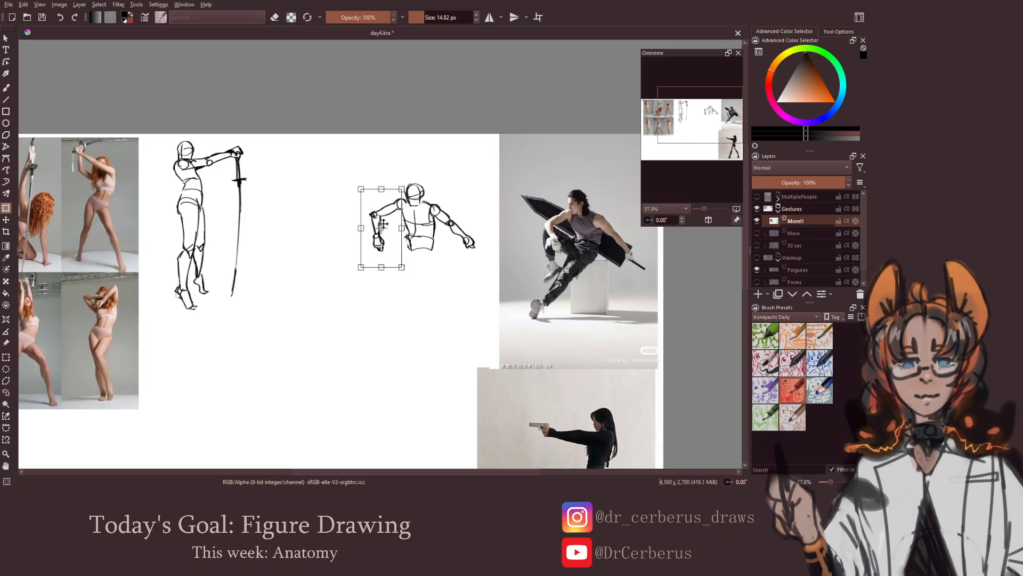
key("Right")
key("Right")
key("Right")
key("Right")
key("Right")
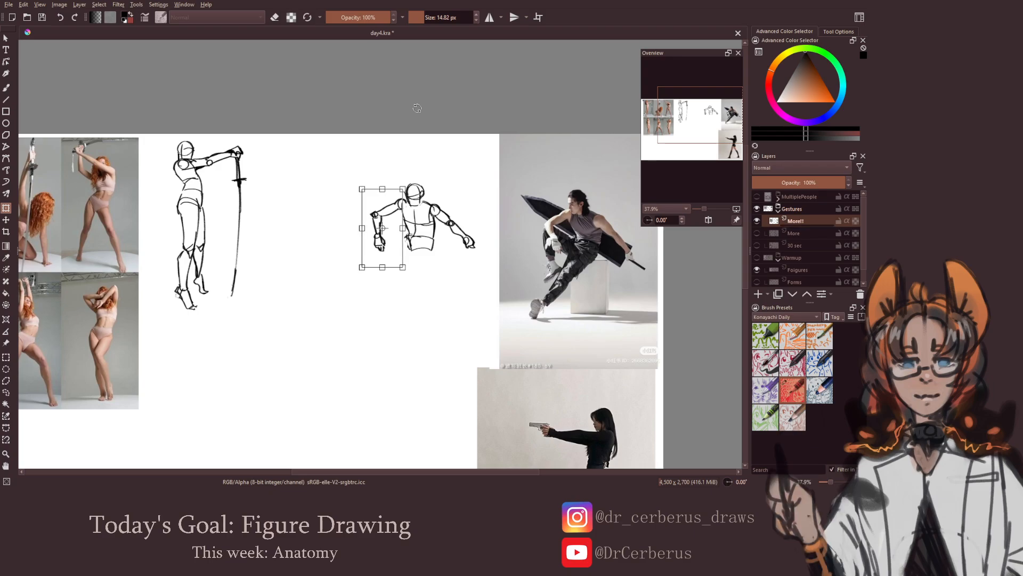
key("Right")
key("Right")
key("Down")
key("Down")
key("Down")
key("Down")
key("Down")
key("Down")
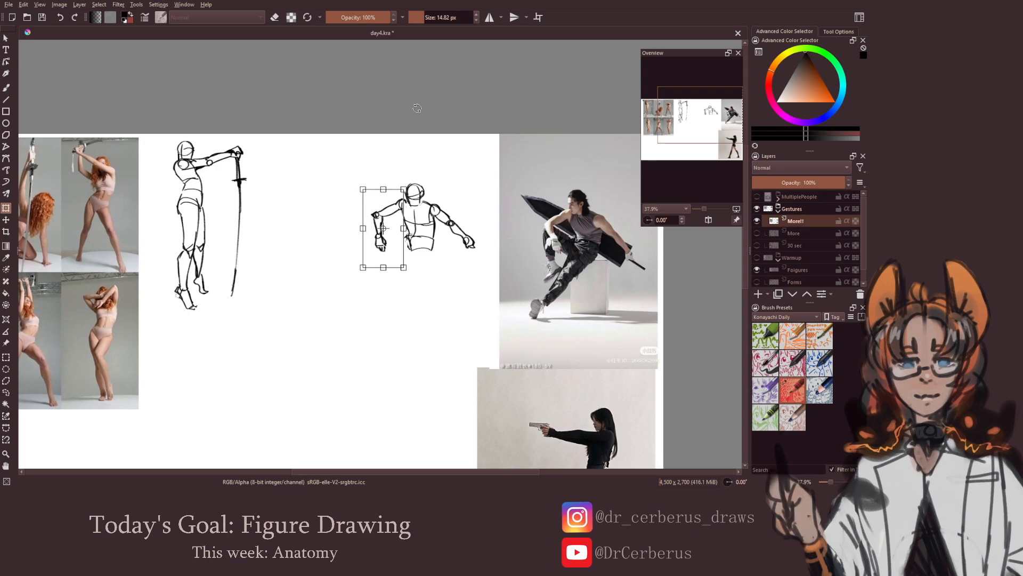
key("Down")
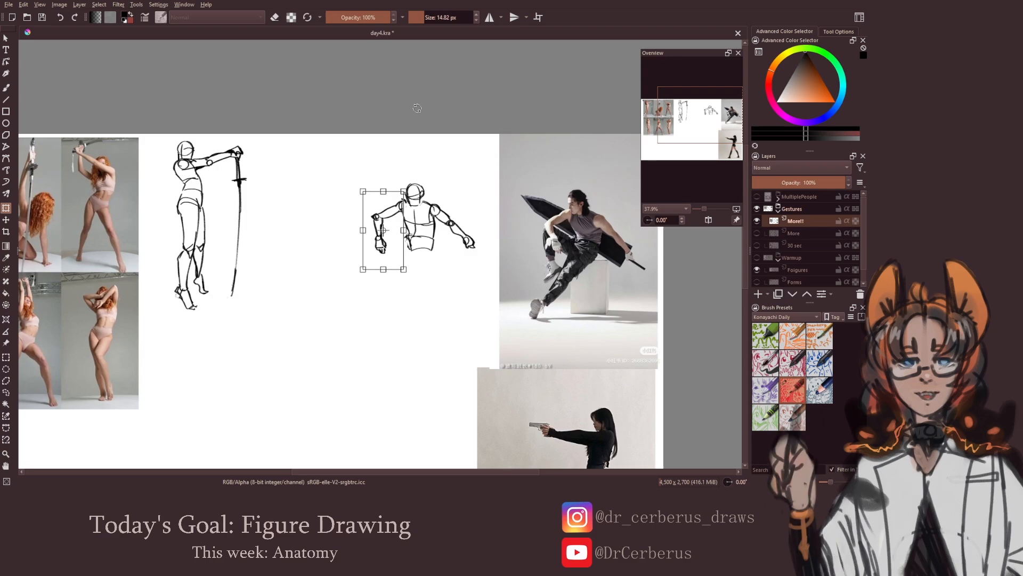
key("Return")
Clean up and redraw the lines joining the moved arm to the shoulder and chest
key("b")
key("e")
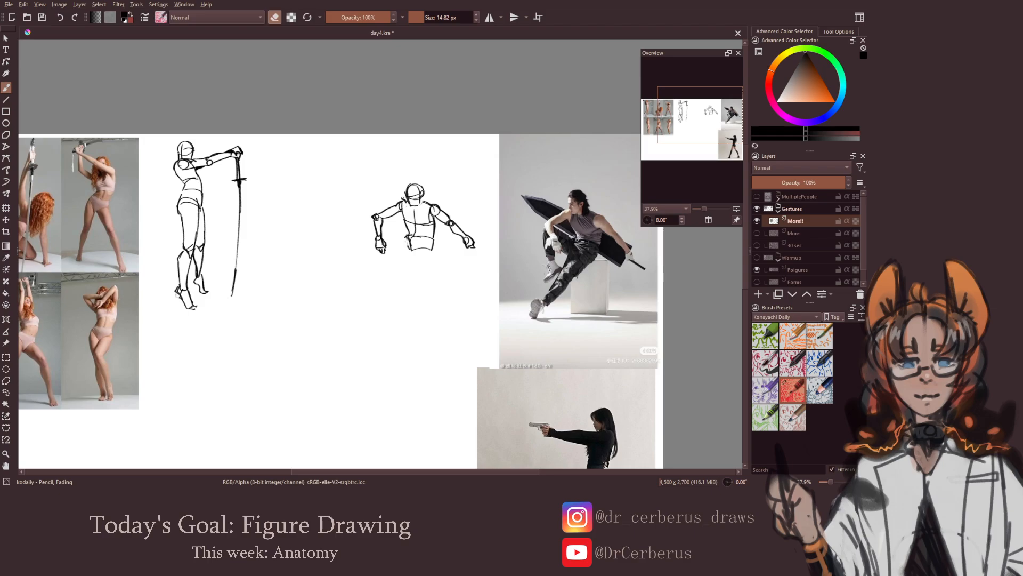
key("e")
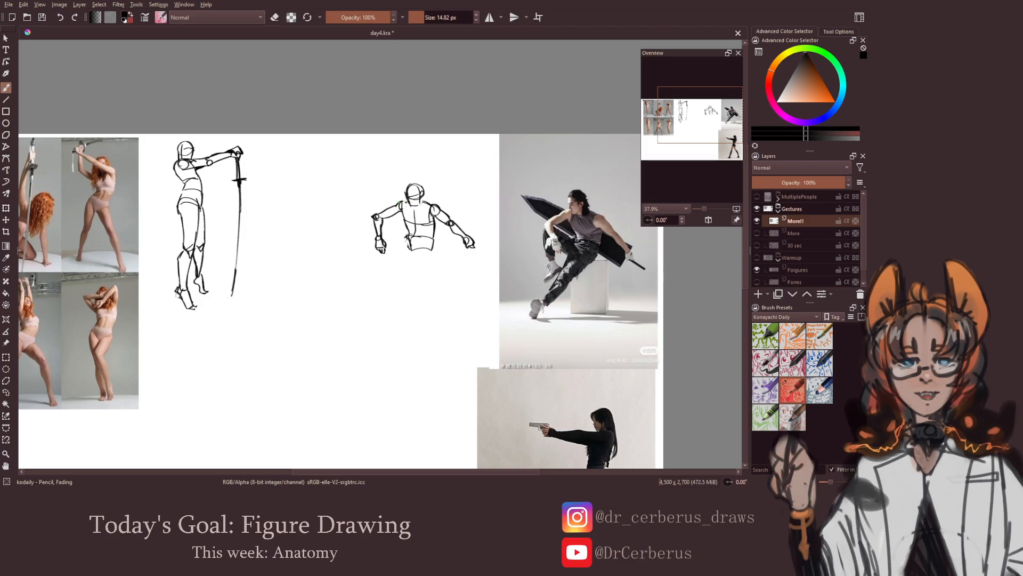
left_click_drag(414, 219, 409, 219)
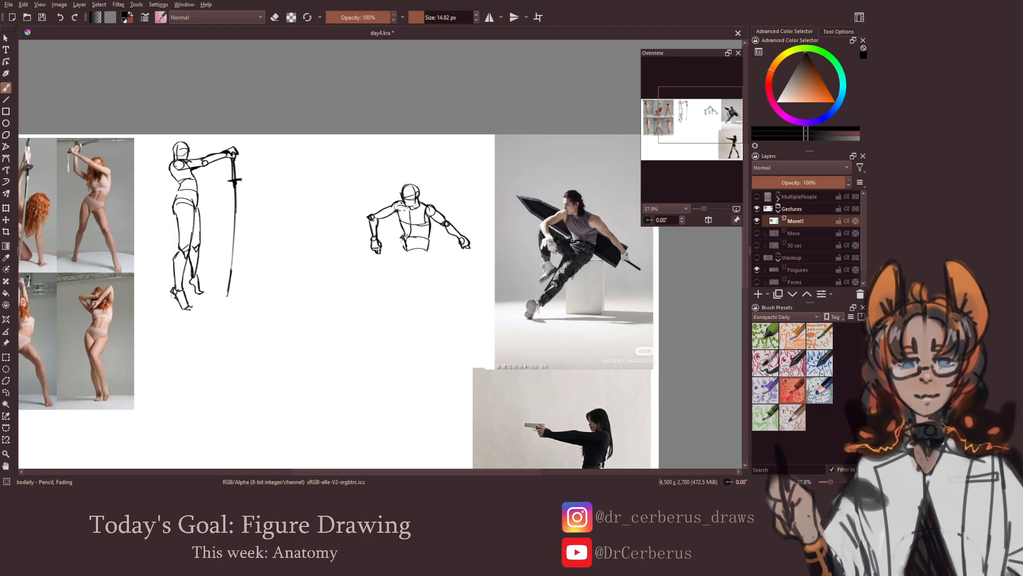
key("e")
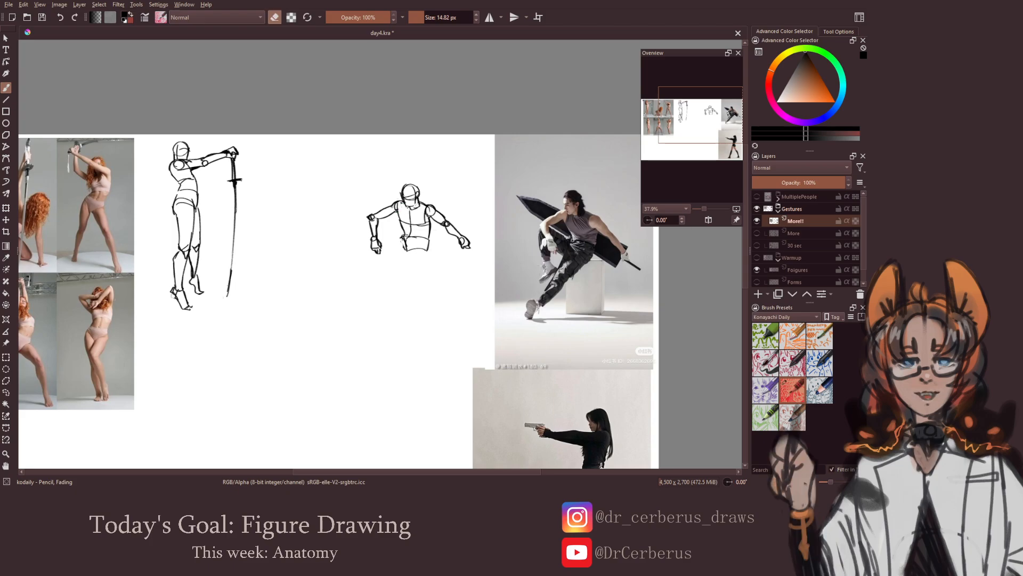
key("e")
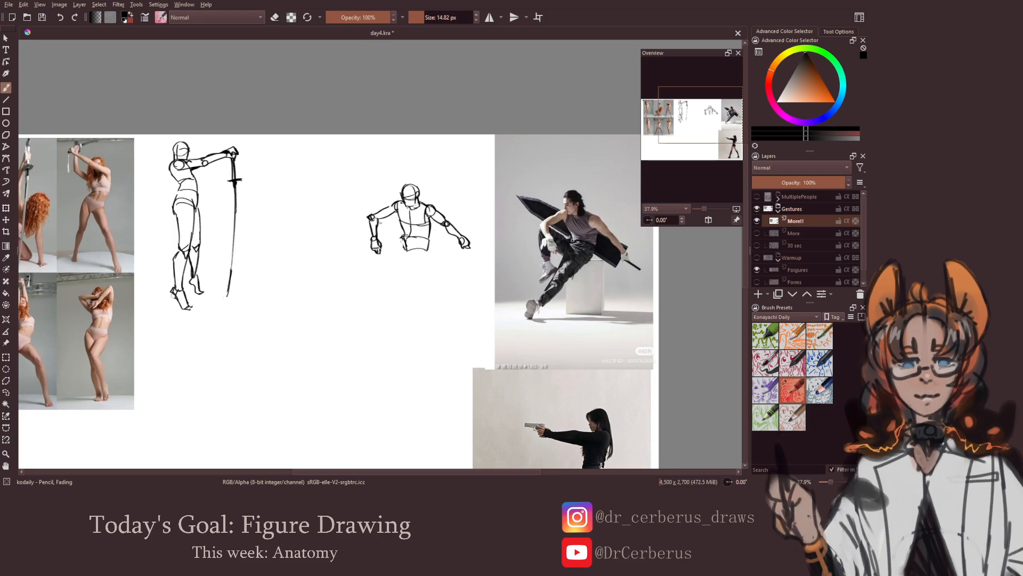
key("e")
key("e")
key("e")
key("e")
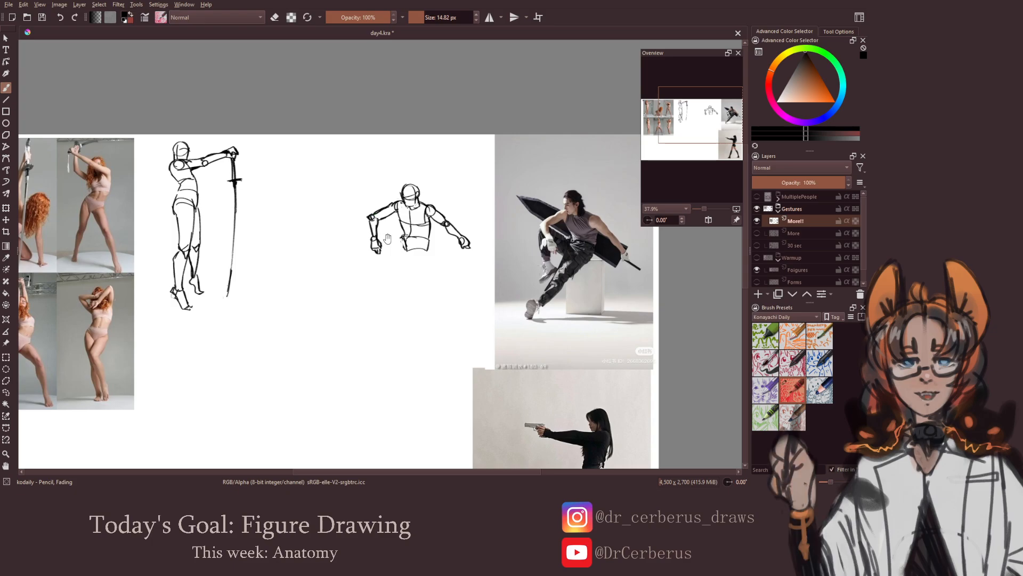
Select the forearm and hand of the same arm freehand and shift them slightly towards the torso
left_click_drag(384, 221, 386, 217)
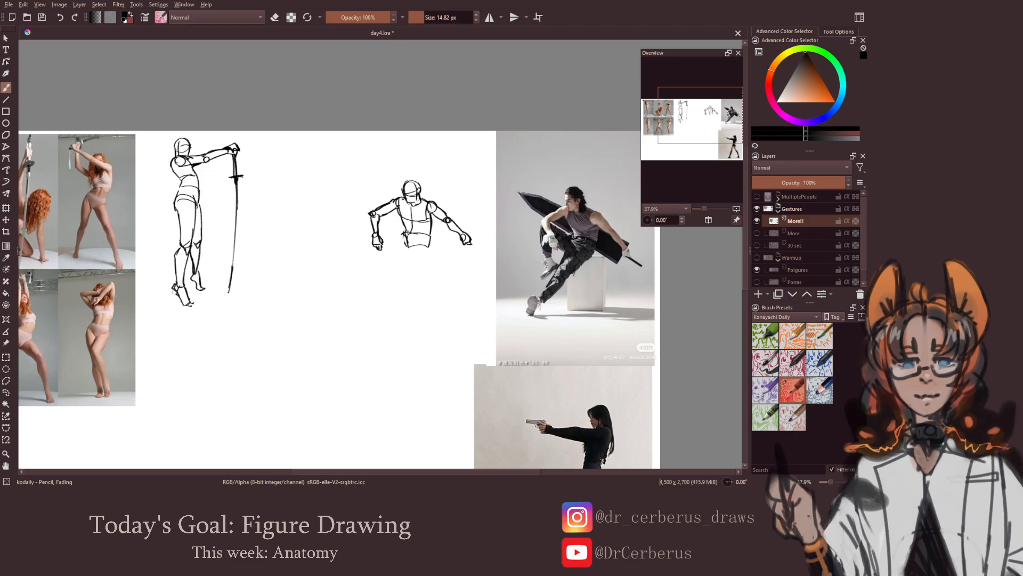
left_click(6, 392)
mouse_move(381, 234)
left_mouse_down()
mouse_move(364, 235)
mouse_move(373, 217)
mouse_move(389, 237)
mouse_move(406, 236)
mouse_move(381, 241)
left_mouse_up()
key("ctrl+t")
key("Return")
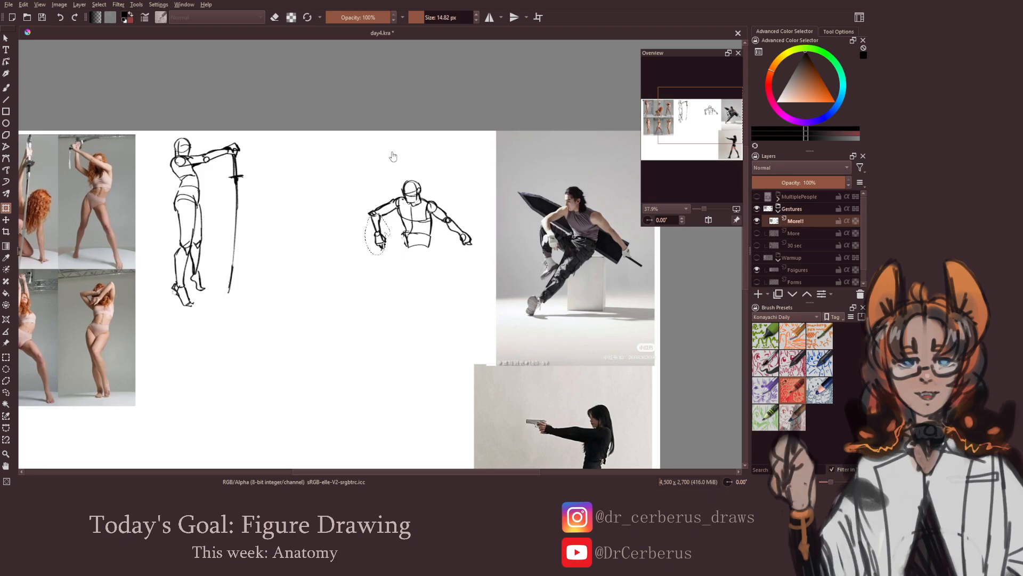
key("b")
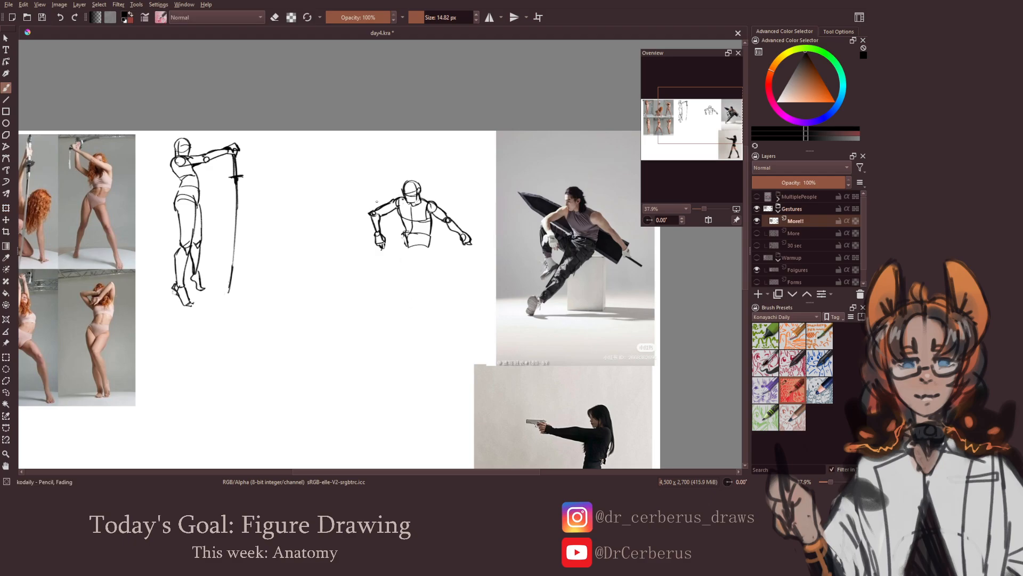
Erase the broken outline around the elbow of the adjusted arm and redraw it to meet the forearm
key("e")
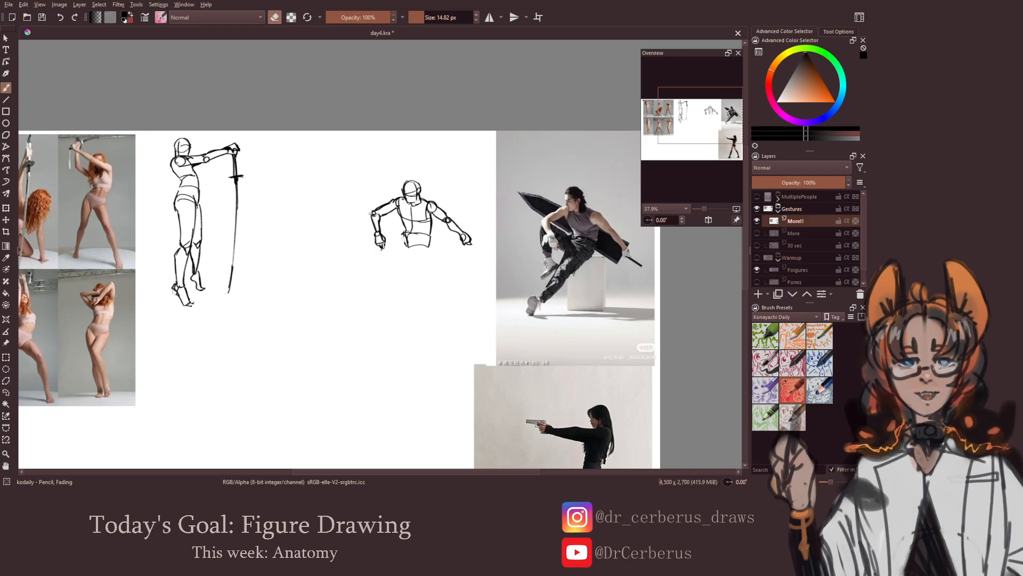
key("e")
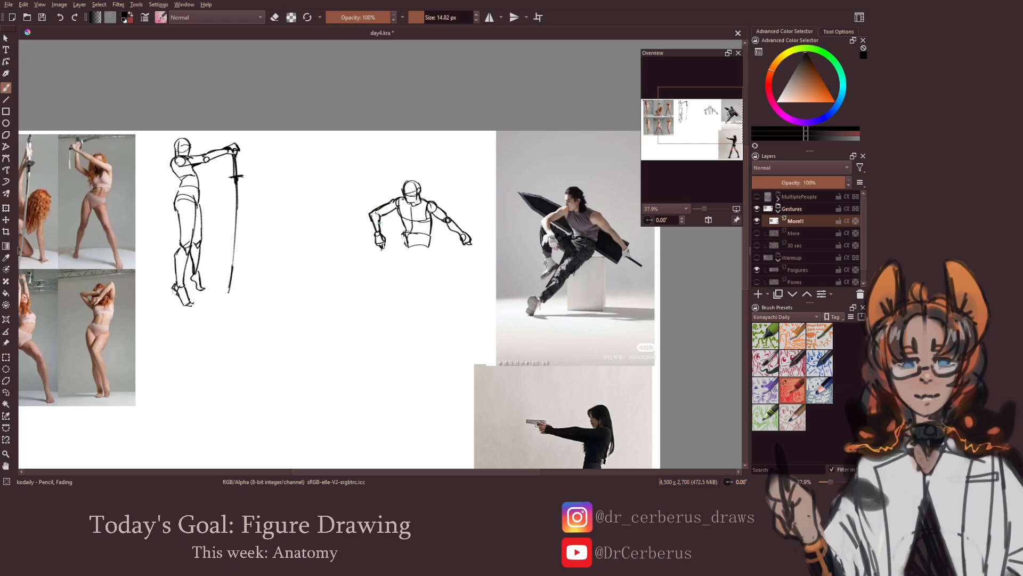
left_click_drag(380, 213, 381, 235)
key("ctrl+z")
Check the seated figure's proportions in a horizontally mirrored view, and save the document
scroll(379, 237, "down", 1)
key("m")
key("m")
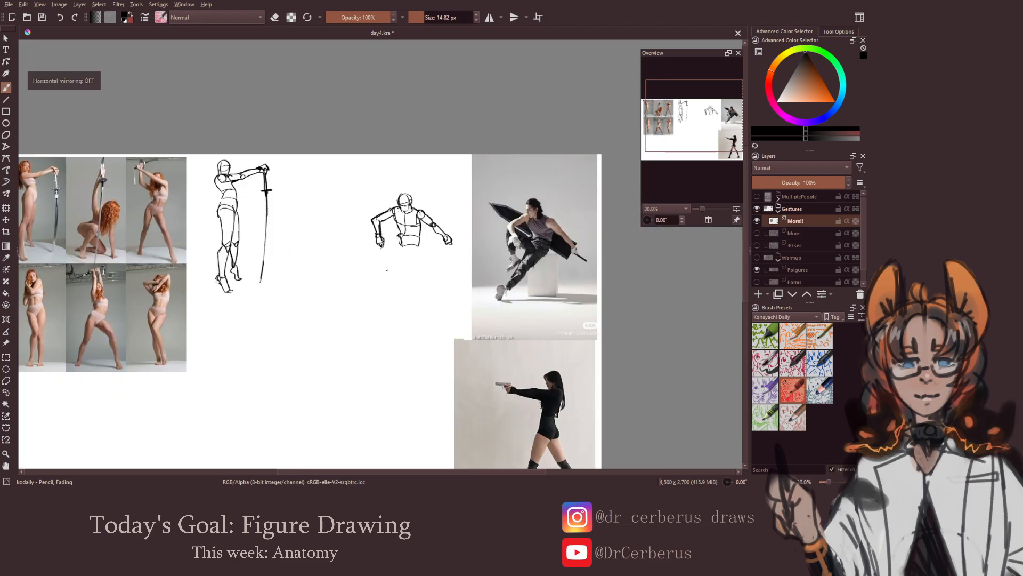
key("ctrl+s")
Refine the seated figure's pelvis with curved leg openings on both sides
scroll(386, 269, "up", 1)
left_click_drag(404, 233, 387, 236)
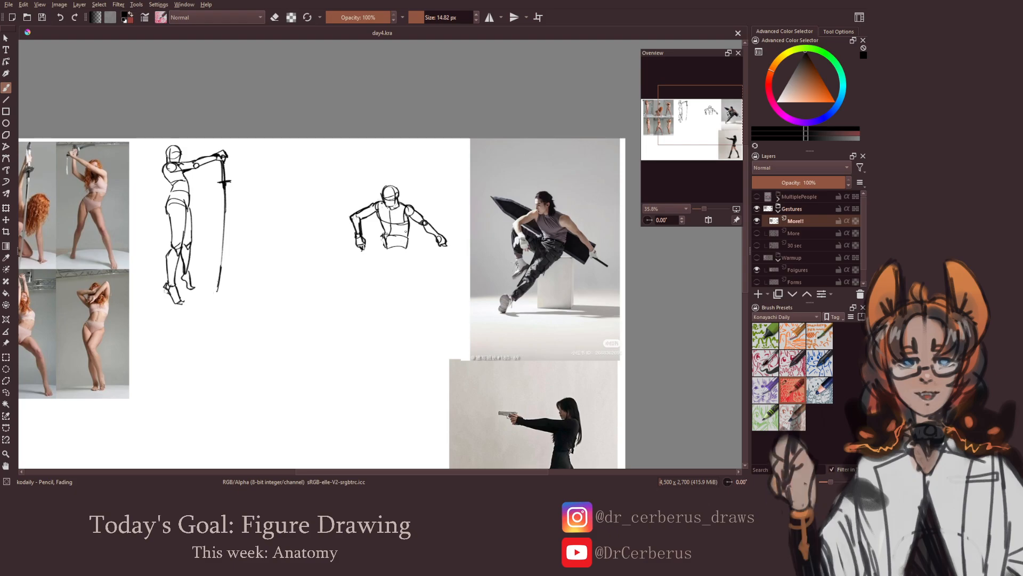
mouse_move(411, 243)
left_mouse_down()
mouse_move(406, 224)
mouse_move(406, 246)
left_mouse_up()
key("e")
key("e")
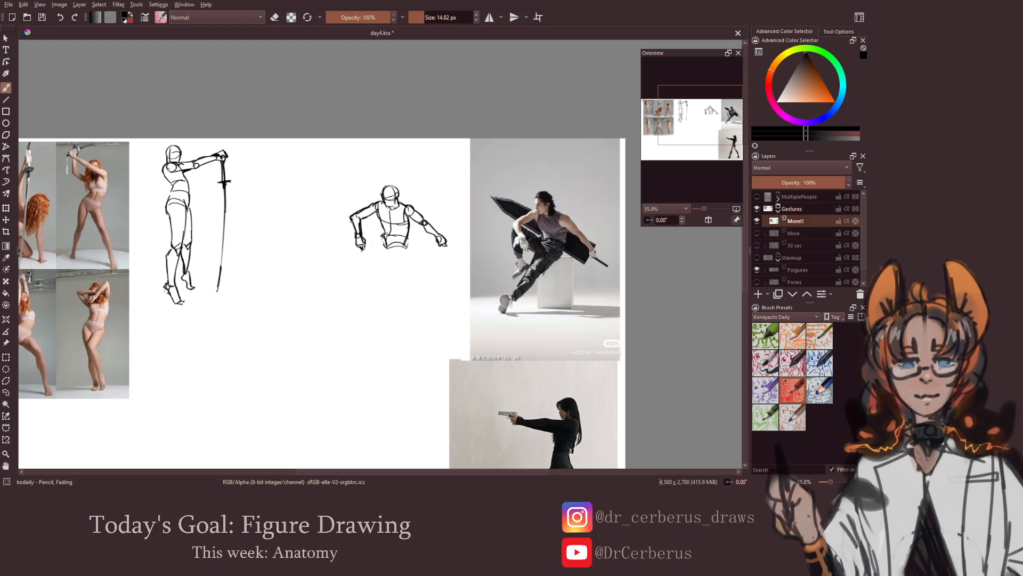
Draw the raised leg from the pelvis through the bent knee behind the arm to the lower leg and foot
left_click_drag(350, 220, 355, 226)
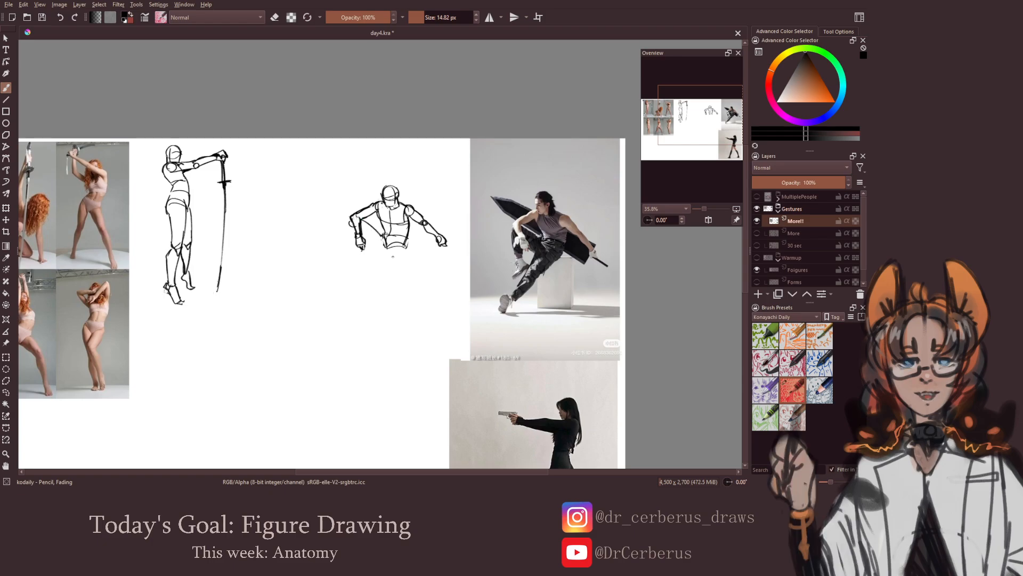
left_click_drag(377, 230, 381, 236)
key("ctrl+z")
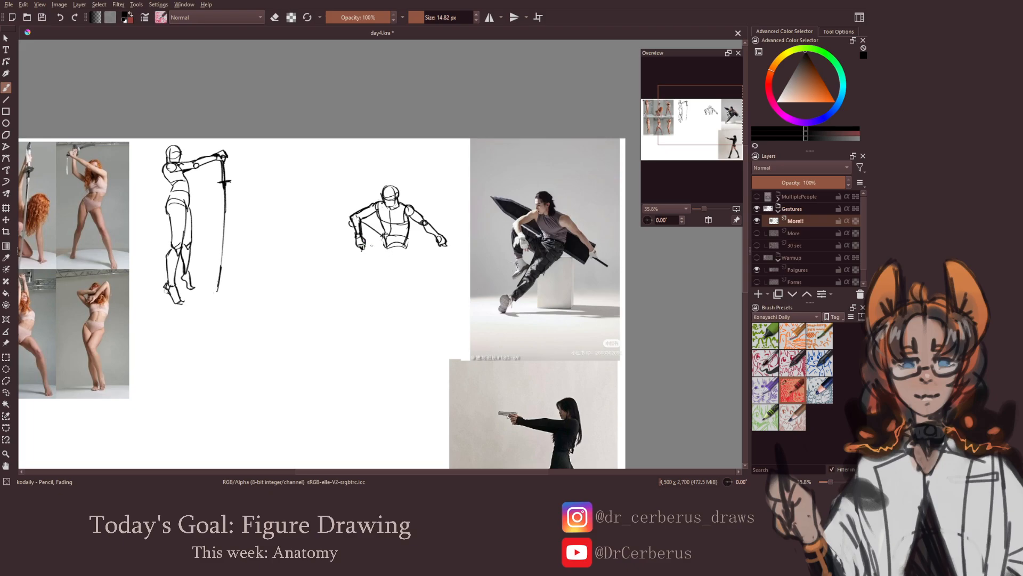
mouse_move(388, 241)
left_mouse_down()
mouse_move(380, 253)
mouse_move(371, 248)
mouse_move(382, 251)
left_mouse_up()
key("ctrl+z")
key("ctrl+z")
left_click_drag(349, 228, 351, 258)
key("ctrl+z")
mouse_move(359, 256)
left_mouse_down()
mouse_move(367, 265)
mouse_move(350, 267)
mouse_move(361, 267)
mouse_move(352, 282)
left_mouse_up()
key("ctrl+z")
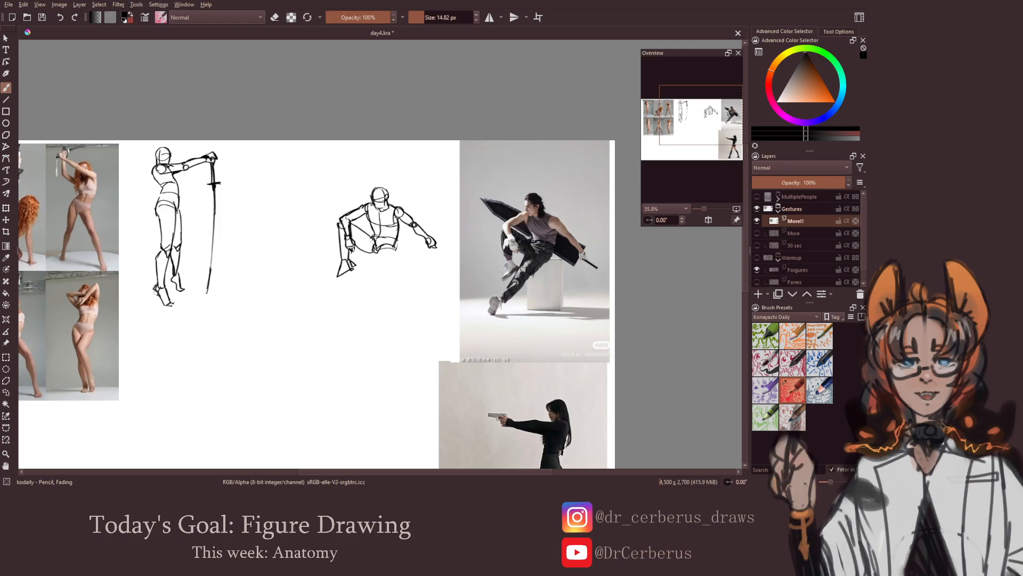
Draw the extended leg from the hip through the knee and shin to the foot
mouse_move(373, 251)
left_mouse_down()
mouse_move(369, 272)
mouse_move(380, 276)
mouse_move(391, 261)
mouse_move(358, 312)
left_mouse_up()
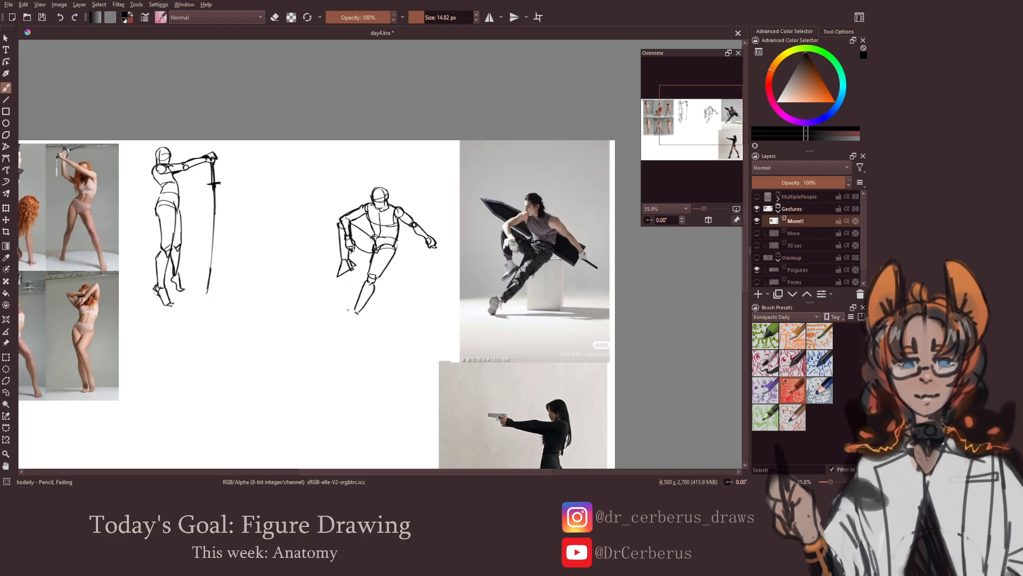
mouse_move(357, 306)
left_mouse_down()
mouse_move(362, 322)
mouse_move(355, 351)
left_mouse_up()
key("ctrl+z")
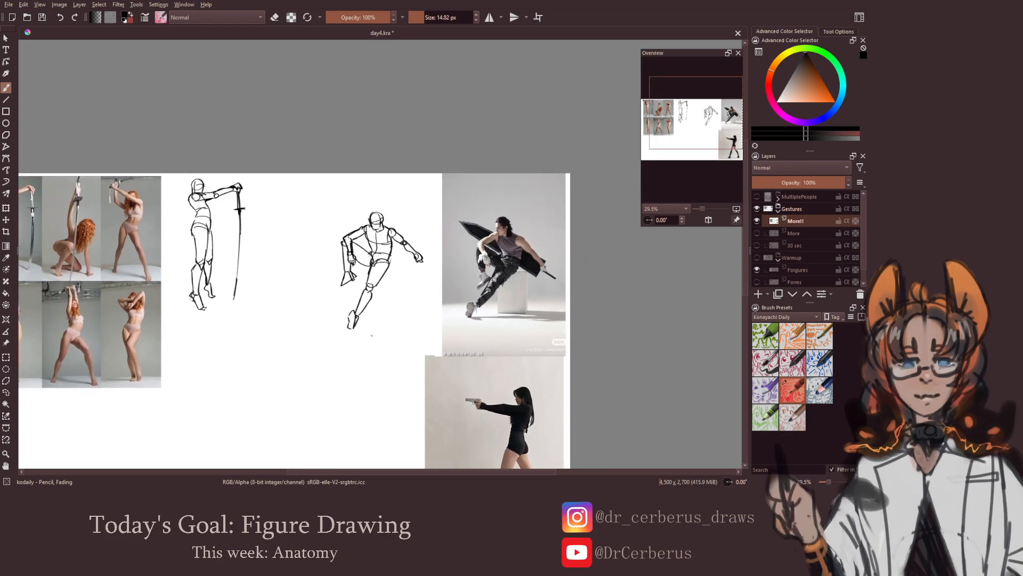
Erase the rough lines on the seated figure's head and redraw the face, jaw and neck area
key("e")
left_click_drag(373, 241, 383, 220)
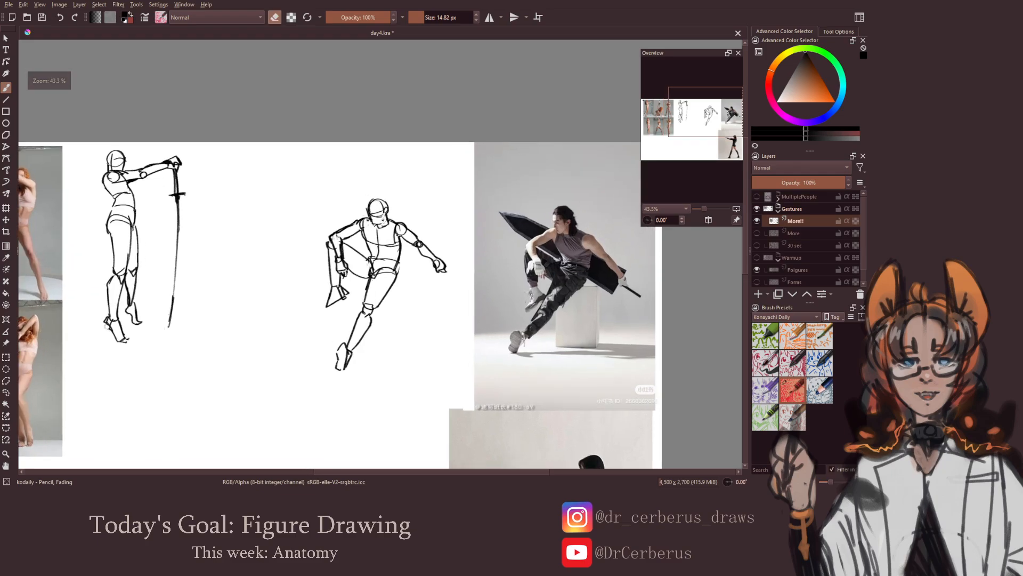
key("e")
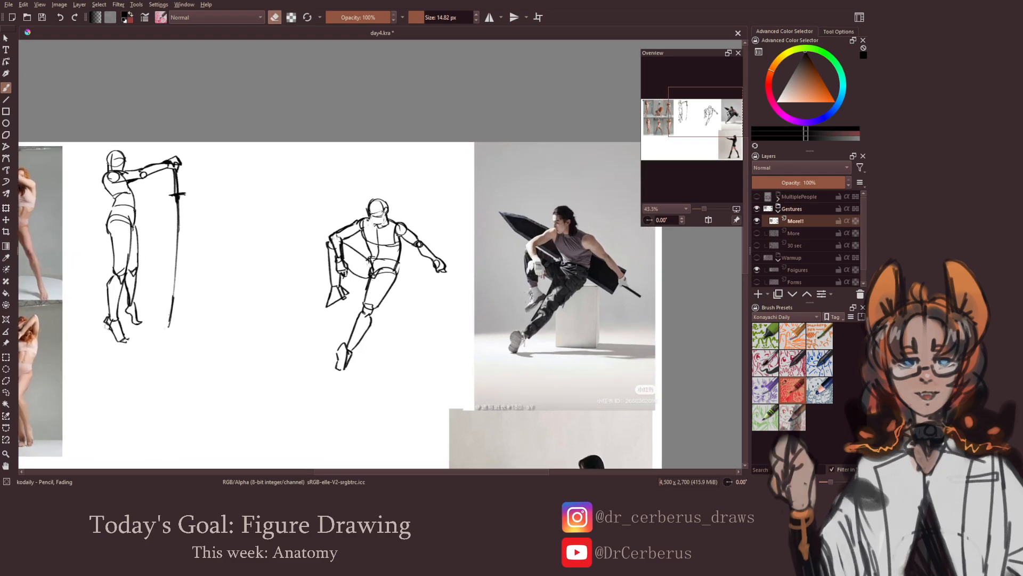
mouse_move(368, 215)
left_mouse_down()
mouse_move(376, 228)
mouse_move(383, 219)
left_mouse_up()
left_click_drag(384, 248, 378, 256)
scroll(378, 255, "down", 2)
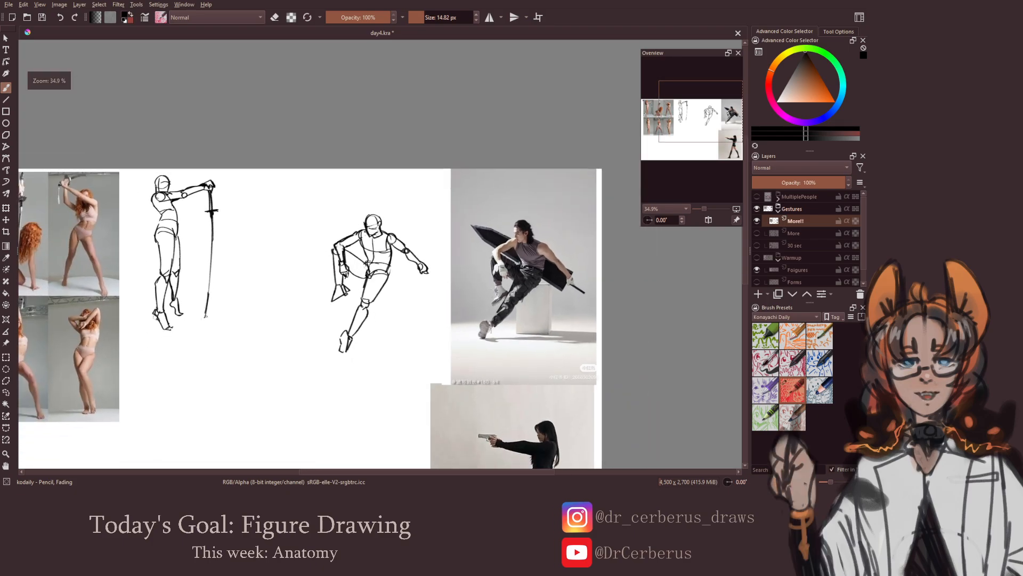
Select the head freehand and shift it slightly away from the reference photo
left_click(6, 392)
mouse_move(390, 240)
left_mouse_down()
mouse_move(368, 209)
mouse_move(376, 233)
left_mouse_up()
key("ctrl+t")
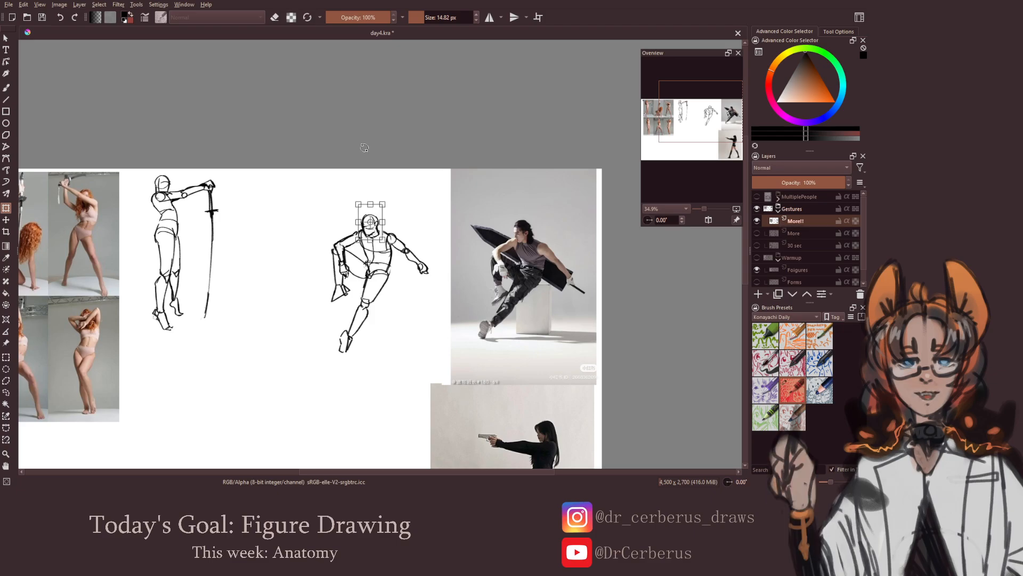
key("Return")
key("b")
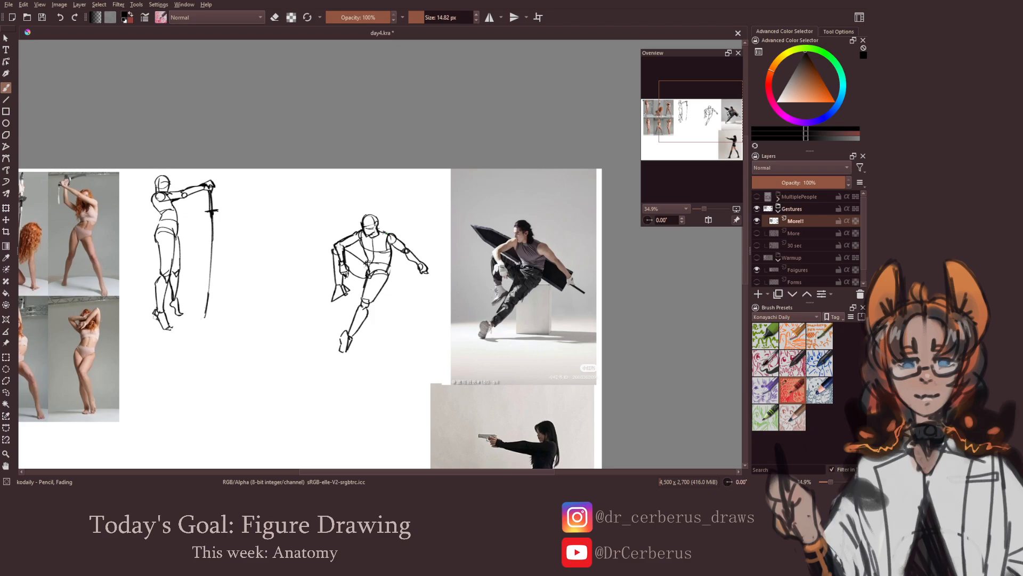
Check the whole seated pose in a horizontally mirrored view, and save the document
scroll(391, 246, "down", 3)
key("m")
key("m")
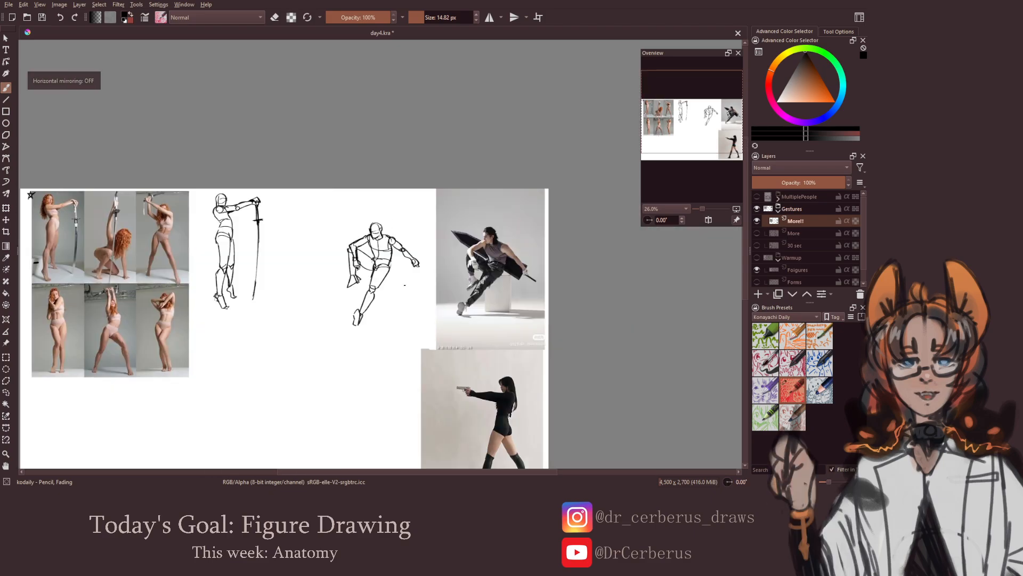
scroll(404, 285, "up", 2)
key("ctrl+s")
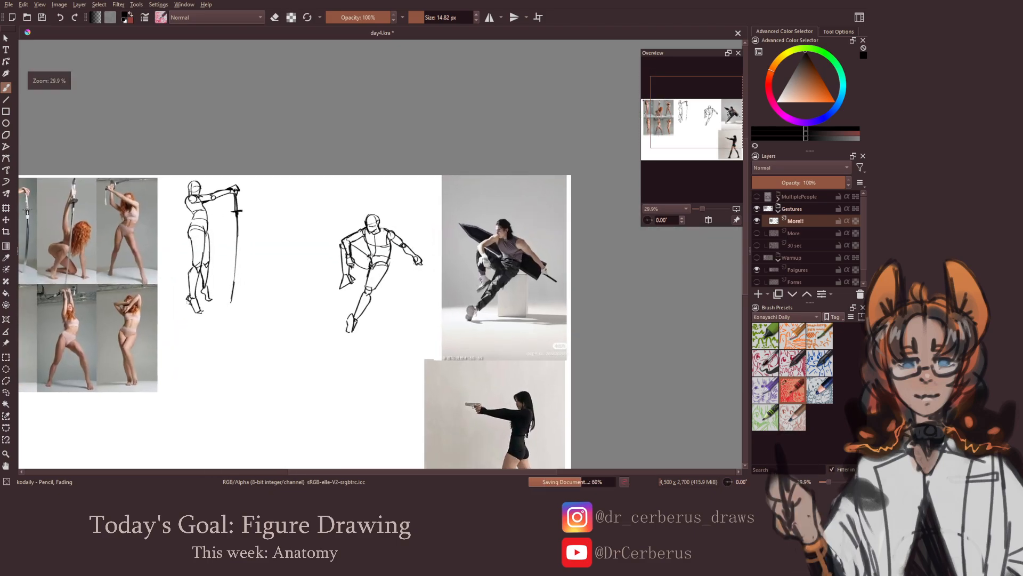
Draw the large sword behind the seated man, its blade passing behind his back and its hilt in his hand
mouse_move(411, 271)
left_mouse_down()
mouse_move(417, 262)
mouse_move(431, 270)
mouse_move(406, 270)
left_mouse_up()
key("ctrl+z")
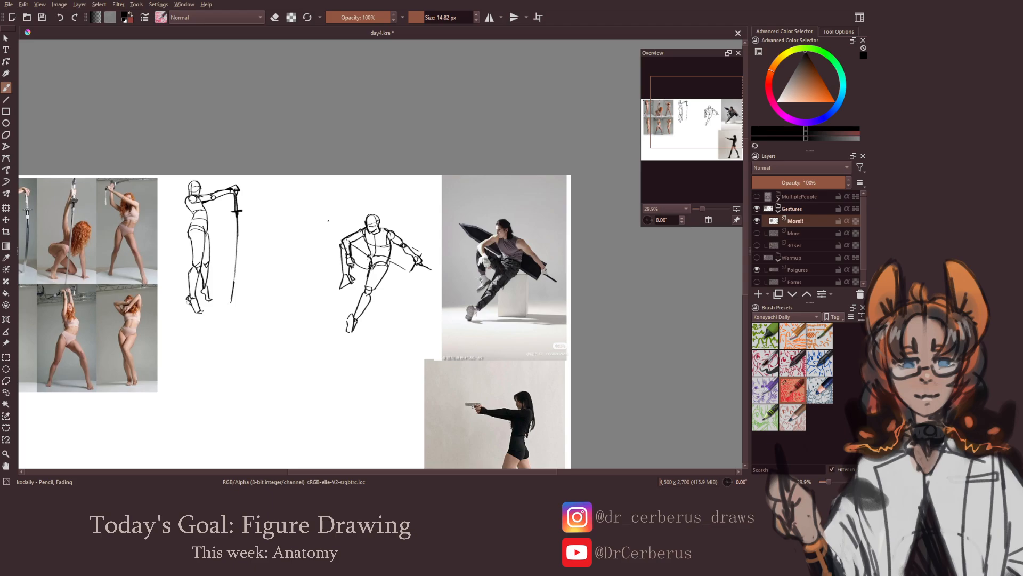
left_click_drag(323, 216, 365, 228)
scroll(365, 269, "down", 1)
Save the document and check the seated pose with its sword in a horizontally mirrored view
key("ctrl+s")
key("m")
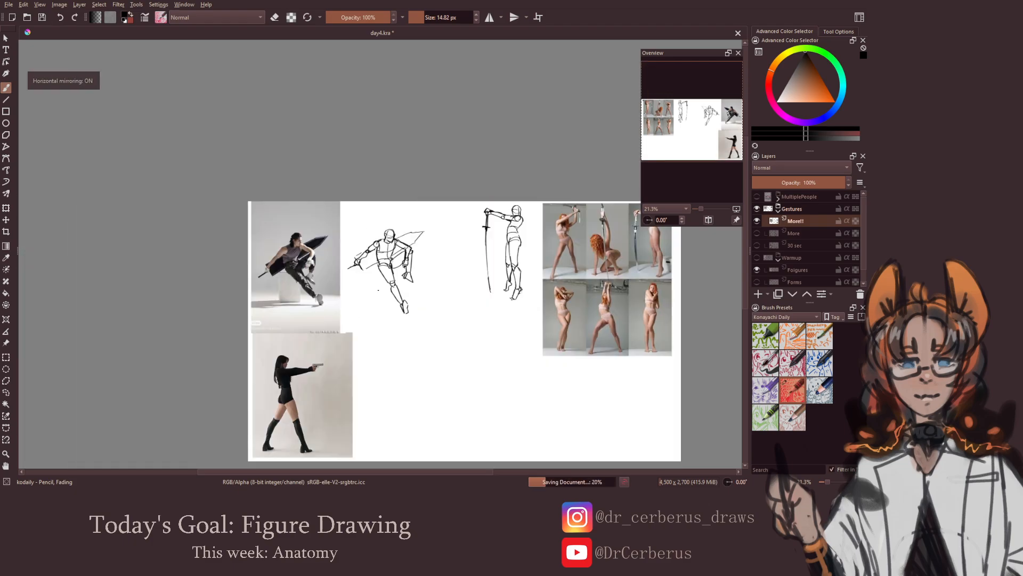
key("m")
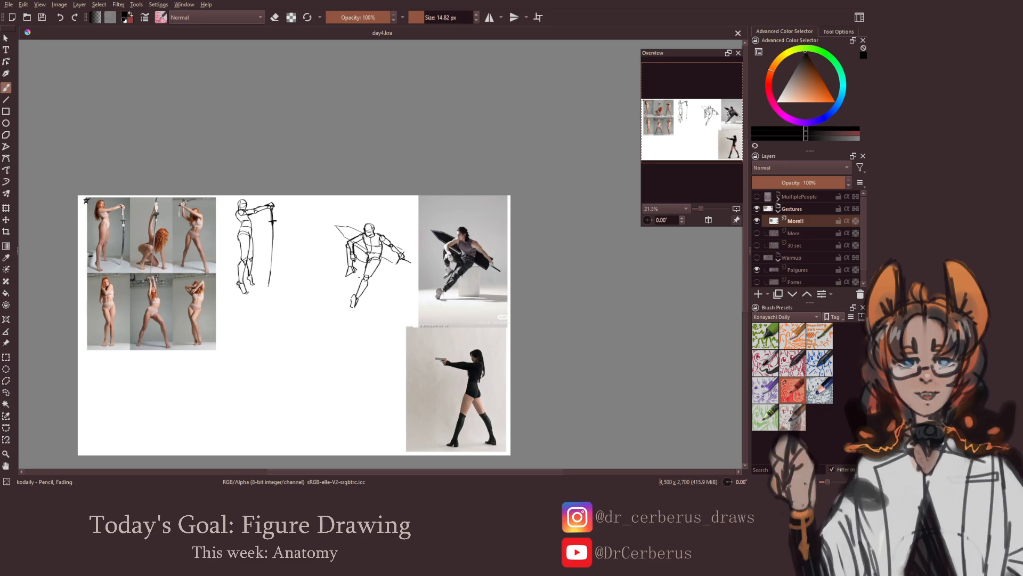
Sketch the head, ribcage and pelvis of the woman aiming a pistol beside her reference photo
scroll(384, 342, "up", 4)
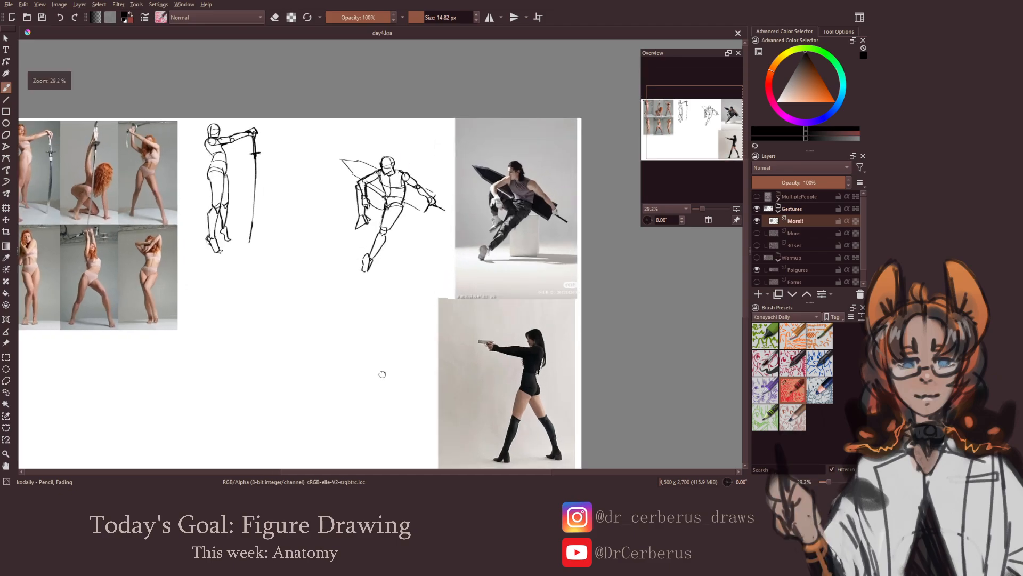
left_click_drag(409, 356, 446, 381)
scroll(362, 282, "up", 1)
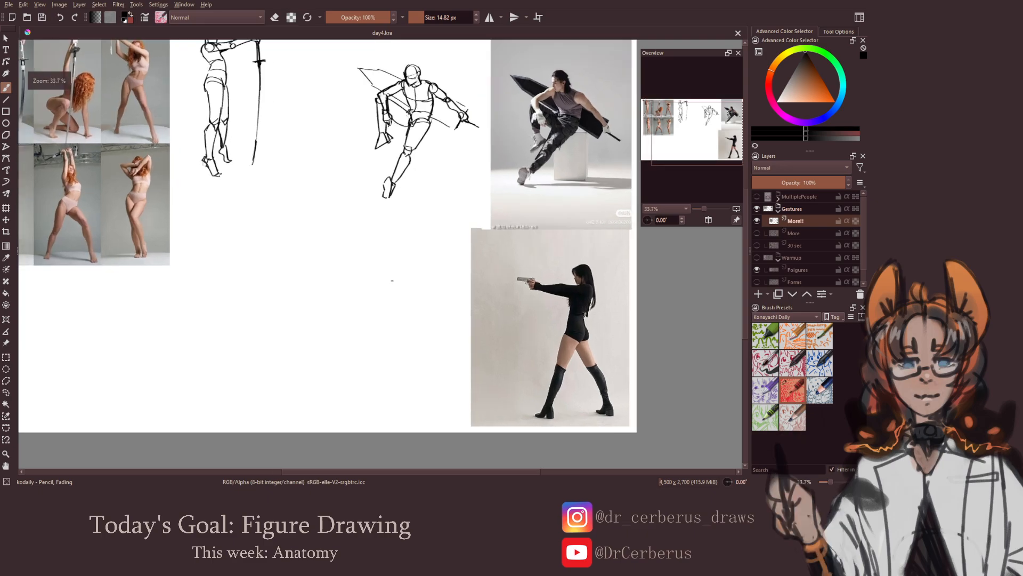
left_click(408, 258)
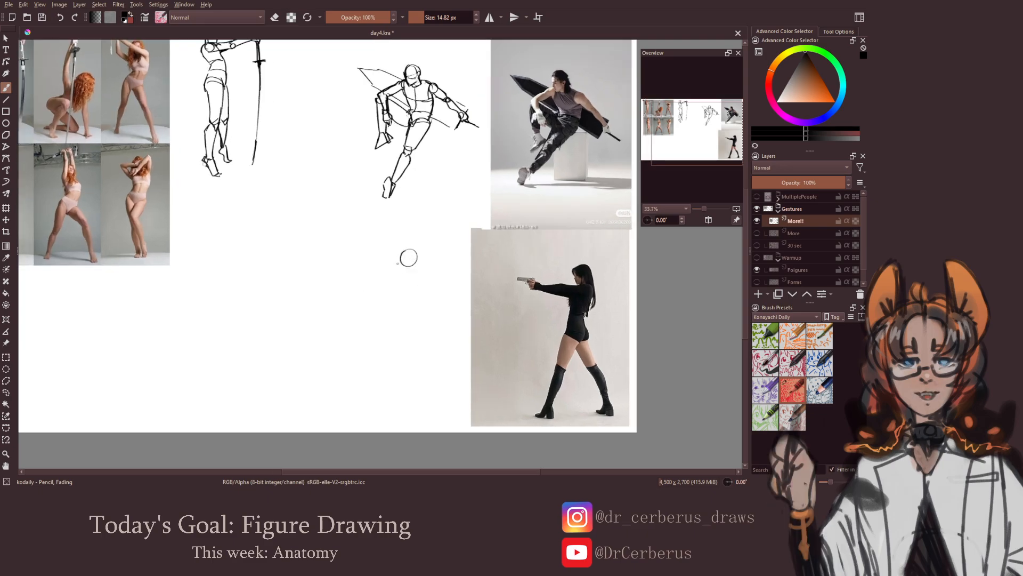
mouse_move(400, 253)
left_mouse_down()
mouse_move(420, 278)
mouse_move(409, 295)
mouse_move(395, 292)
mouse_move(408, 294)
mouse_move(409, 328)
left_mouse_up()
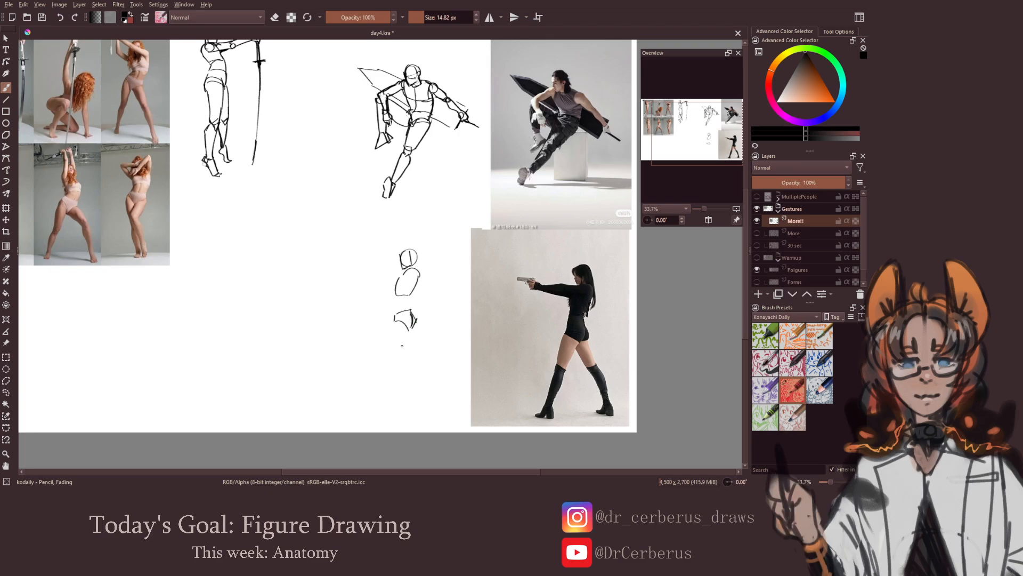
Draw the aiming woman's legs in a wide stride, from the pelvis through the knees to both feet
mouse_move(394, 319)
left_mouse_down()
mouse_move(382, 356)
mouse_move(407, 326)
mouse_move(382, 361)
mouse_move(389, 376)
mouse_move(377, 397)
left_mouse_up()
key("ctrl+z")
key("ctrl+z")
key("ctrl+z")
key("ctrl+z")
key("ctrl+z")
mouse_move(392, 356)
left_mouse_down()
mouse_move(381, 390)
mouse_move(358, 405)
mouse_move(383, 402)
left_mouse_up()
key("ctrl+z")
key("ctrl+z")
key("ctrl+z")
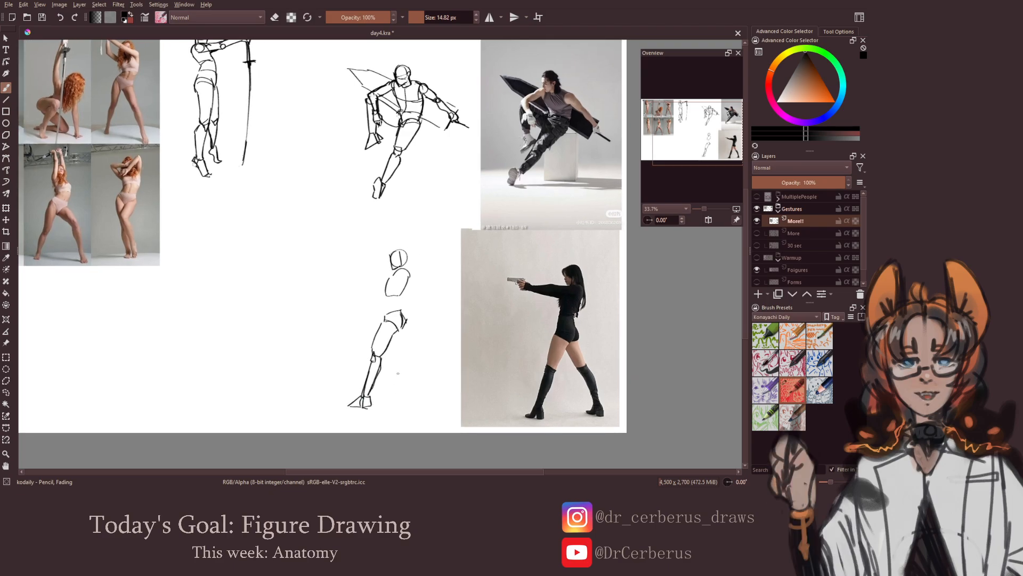
left_click_drag(397, 333, 407, 351)
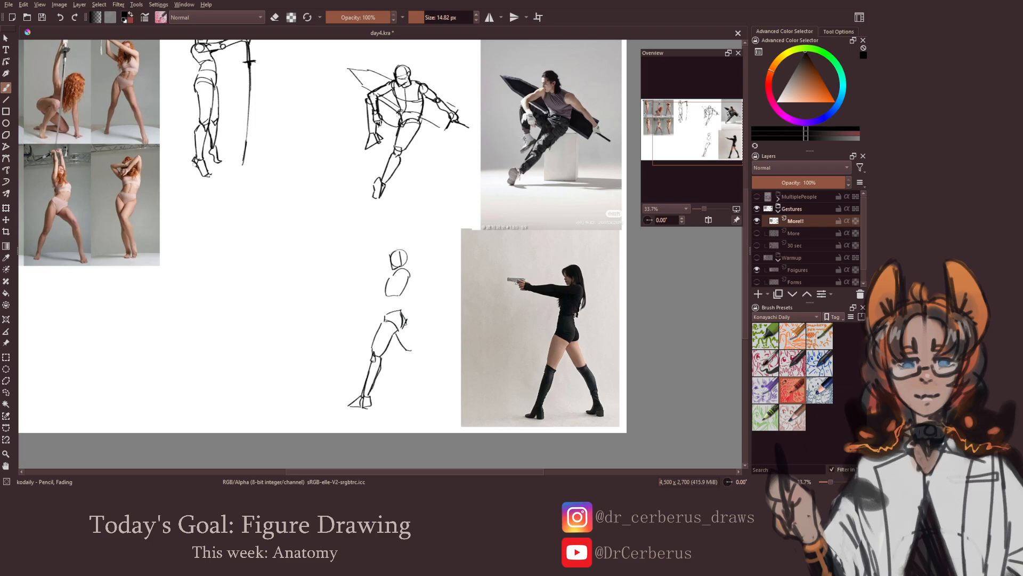
mouse_move(404, 323)
left_mouse_down()
mouse_move(409, 357)
mouse_move(438, 398)
mouse_move(416, 389)
mouse_move(426, 398)
mouse_move(479, 379)
mouse_move(496, 385)
left_mouse_up()
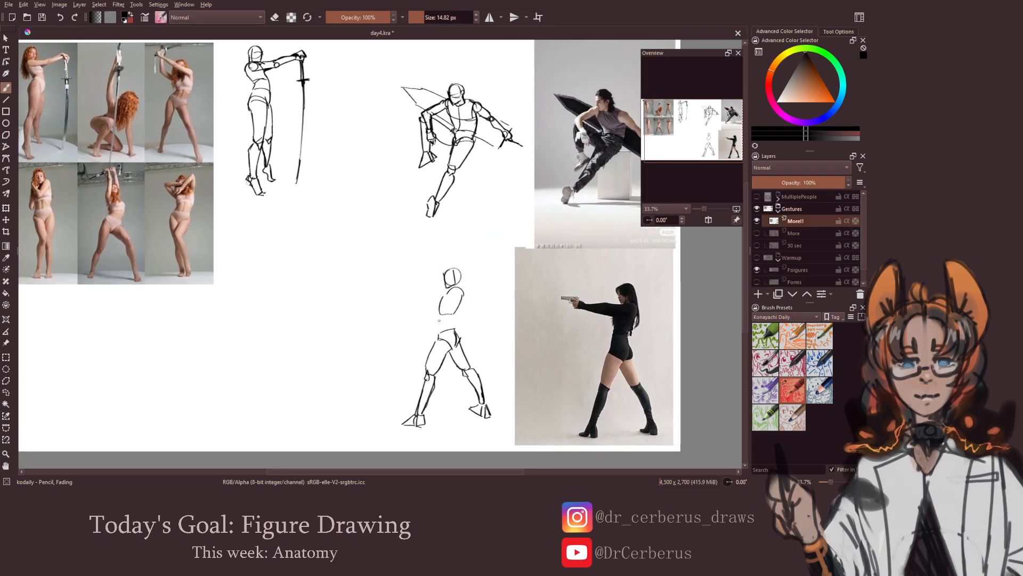
Join the aiming woman's ribcage to her pelvis with waist lines and rough in the shoulder and raised upper arm
mouse_move(440, 314)
left_mouse_down()
mouse_move(439, 334)
mouse_move(456, 328)
left_mouse_up()
left_click_drag(460, 290, 453, 298)
mouse_move(431, 293)
left_mouse_down()
mouse_move(456, 297)
mouse_move(405, 305)
mouse_move(413, 297)
left_mouse_up()
key("ctrl+z")
key("ctrl+z")
key("ctrl+z")
key("ctrl+z")
key("ctrl+z")
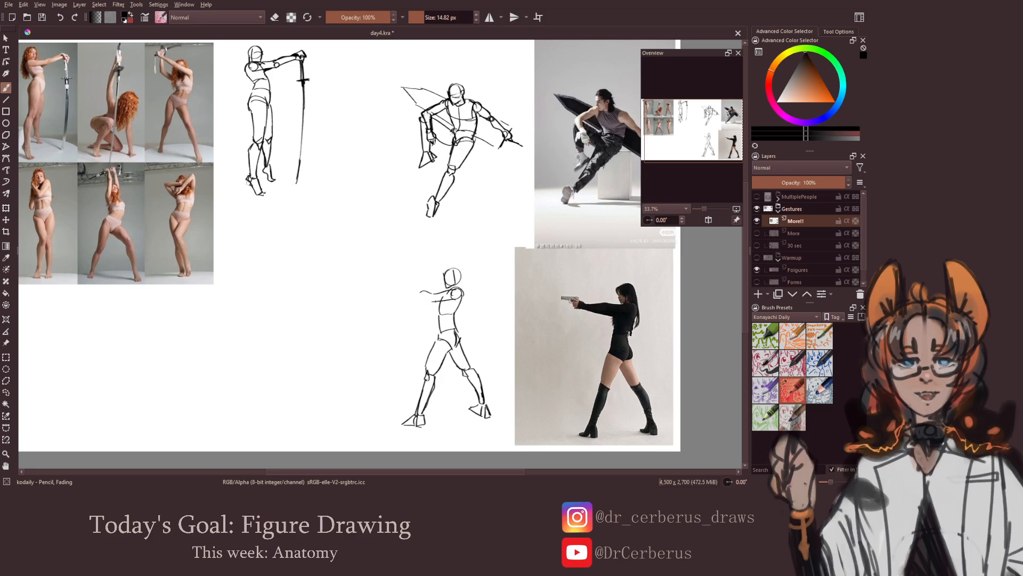
Draw the outstretched forearm and hand, and define the underside of the arm back to the shoulder
left_click_drag(433, 301, 403, 300)
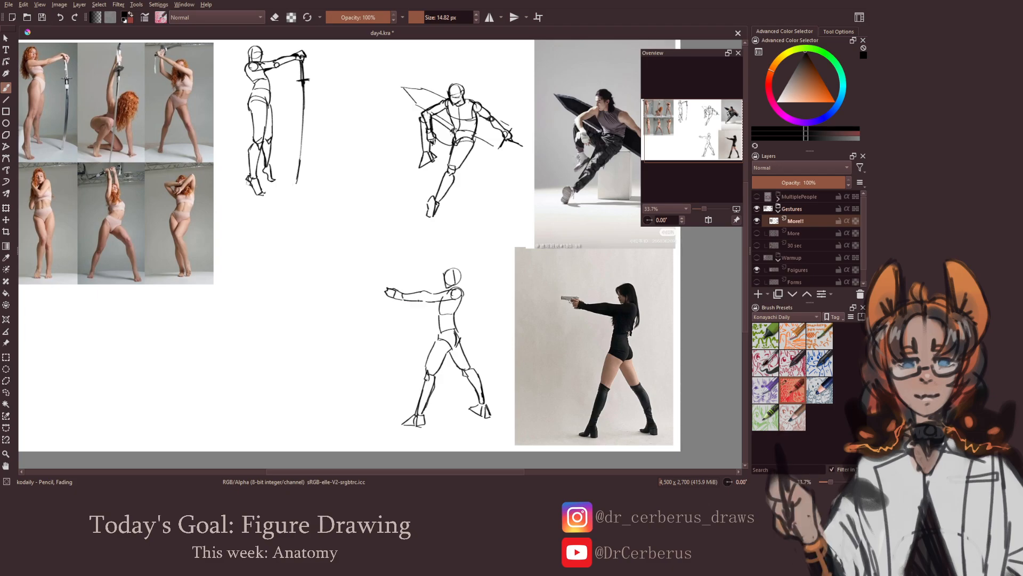
left_click_drag(453, 297, 428, 301)
key("e")
key("e")
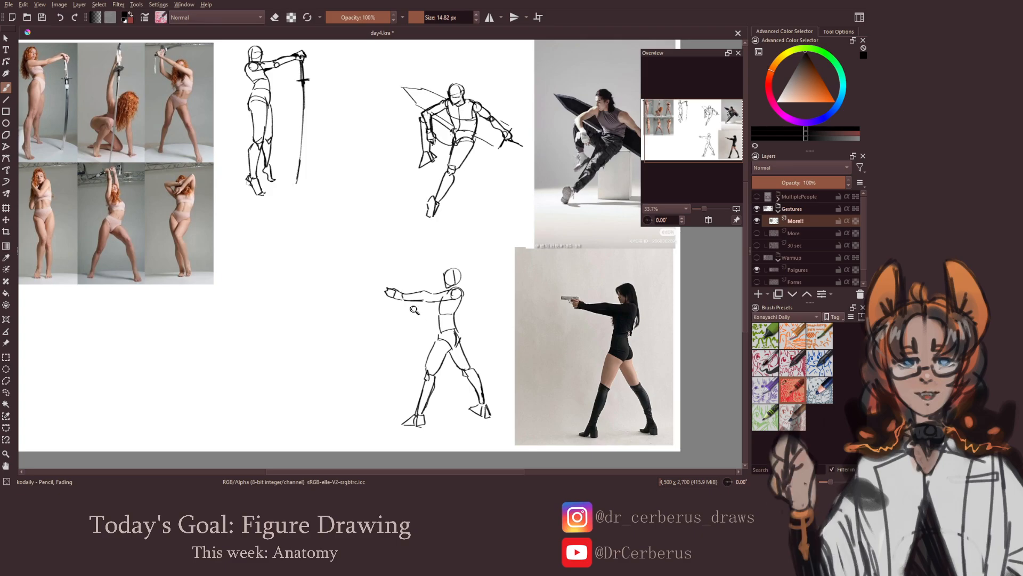
left_click_drag(414, 310, 462, 298)
key("ctrl+z")
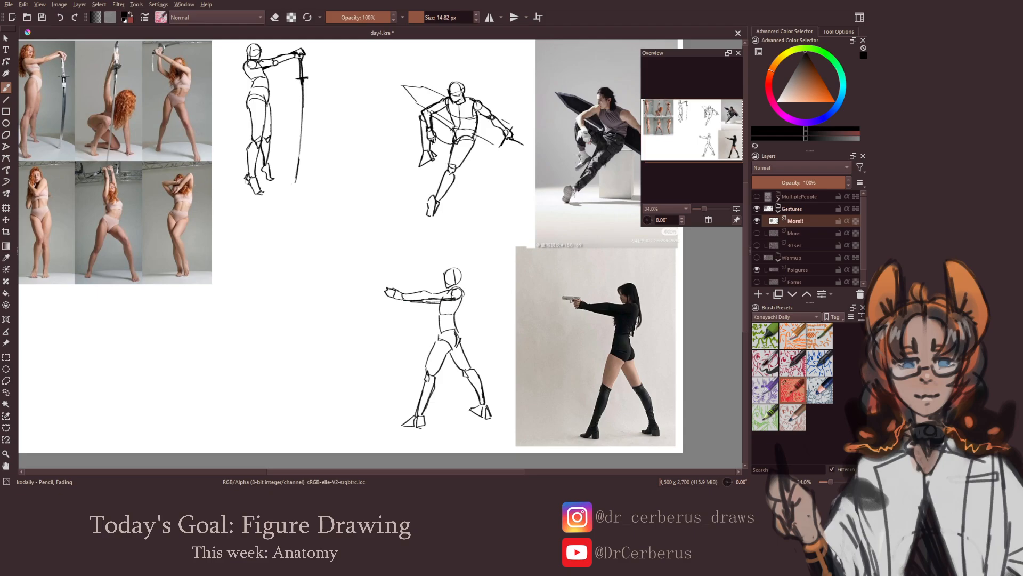
Clean up the aiming woman's hand, draw the pistol in it and save the document
key("e")
mouse_move(385, 287)
left_mouse_down()
mouse_move(393, 296)
mouse_move(394, 285)
left_mouse_up()
key("e")
left_click_drag(415, 325, 414, 405)
key("ctrl+s")
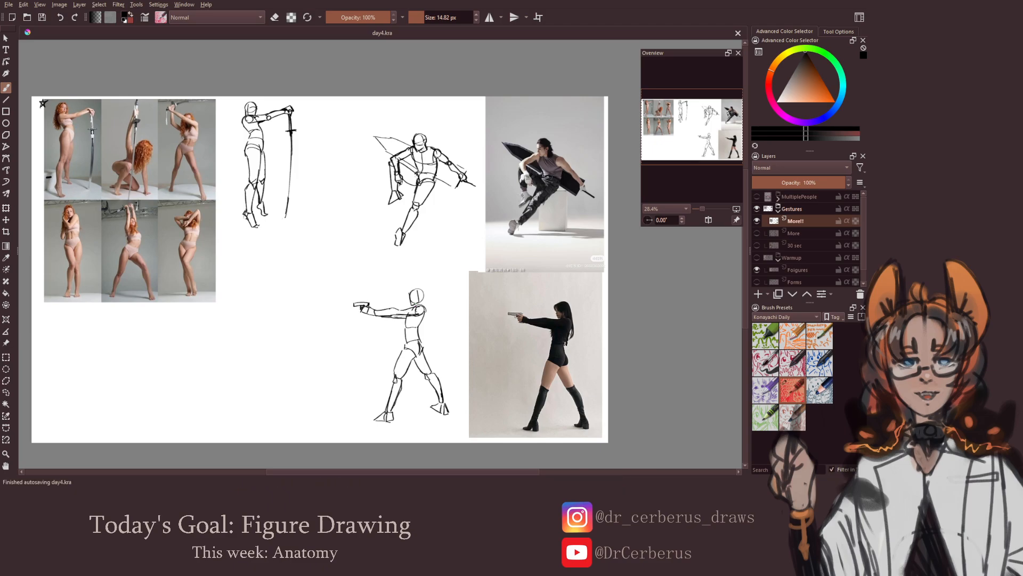
Touch up the aiming woman's head, then check the page in a horizontally mirrored view and save the document
left_click_drag(424, 292, 422, 302)
key("minus")
key("m")
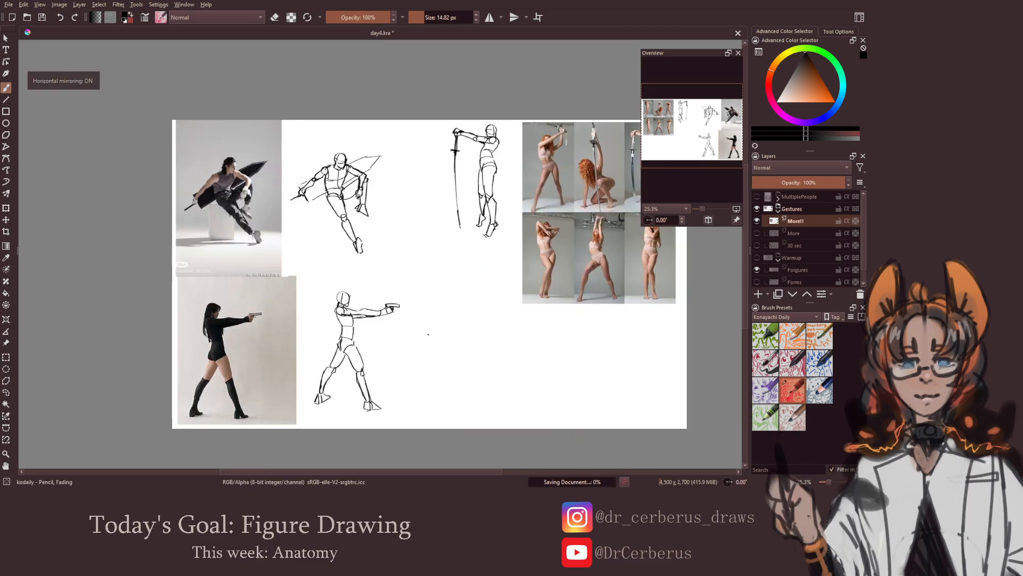
key("ctrl+s")
key("m")
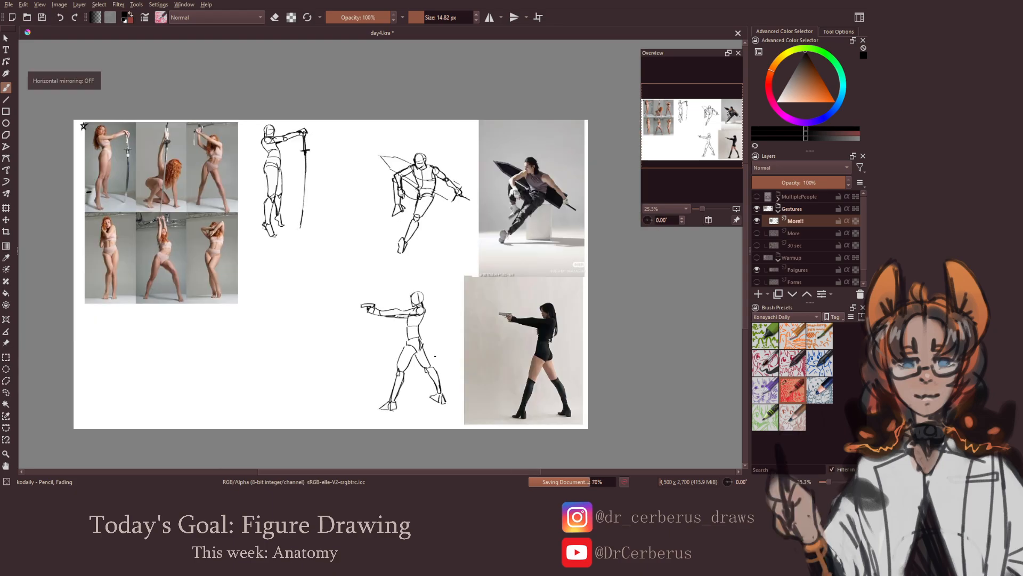
Hide and collapse the Gestures group, then show and expand the MultiplePeople group and select its layer 1
scroll(435, 328, "down", 1)
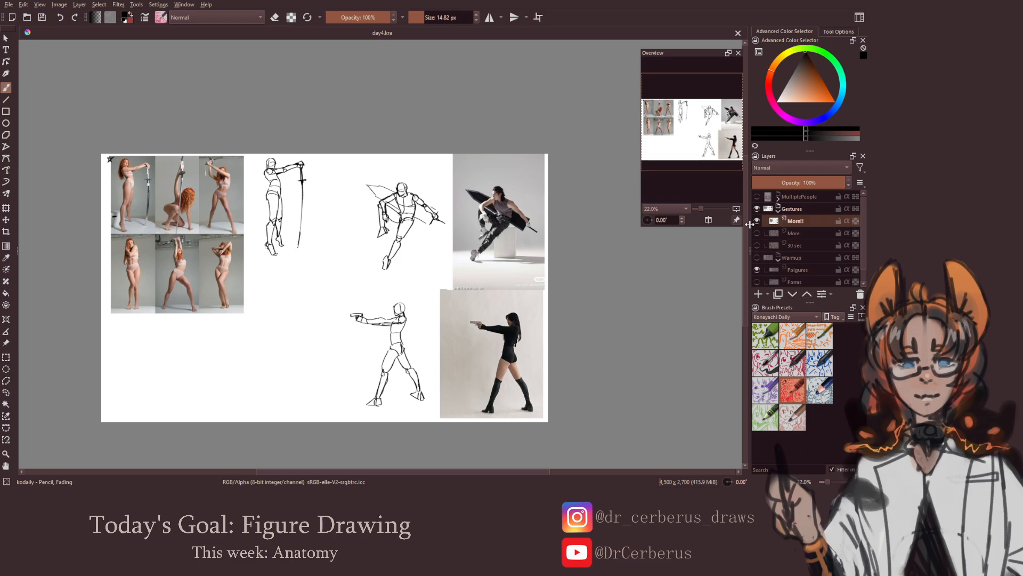
left_click(757, 209)
left_click(778, 208)
left_click(778, 197)
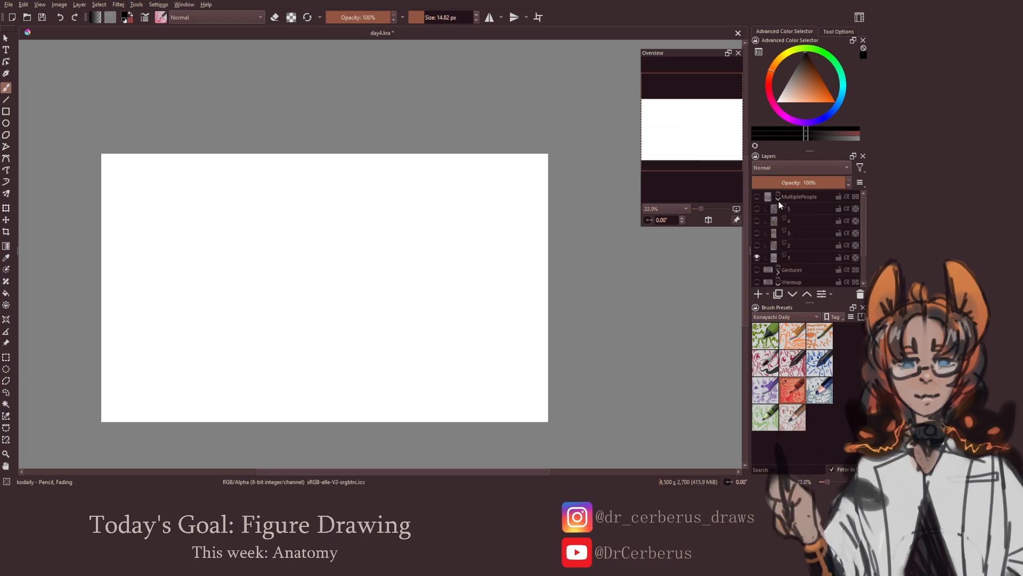
left_click(757, 197)
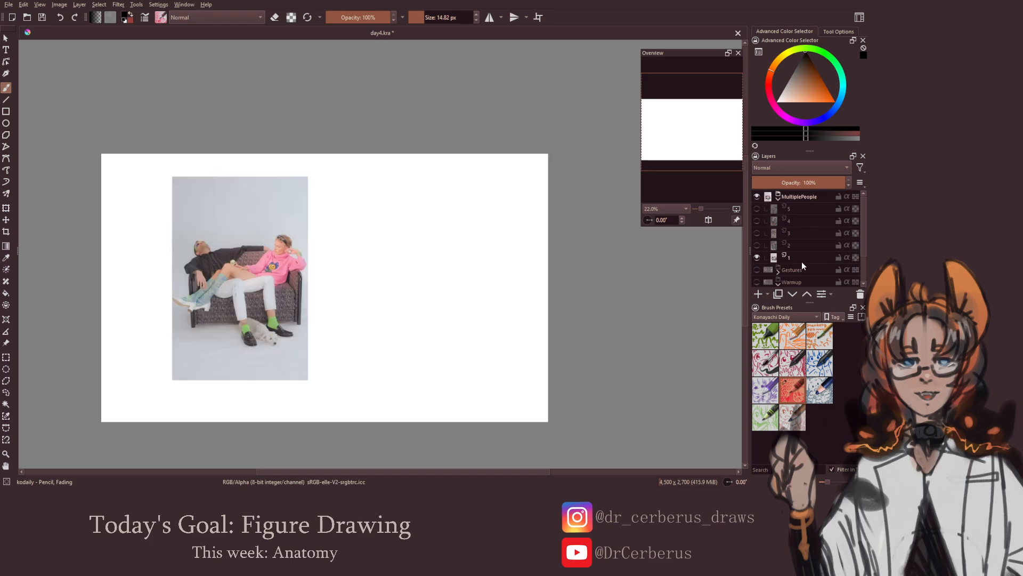
left_click(800, 258)
mouse_move(789, 243)
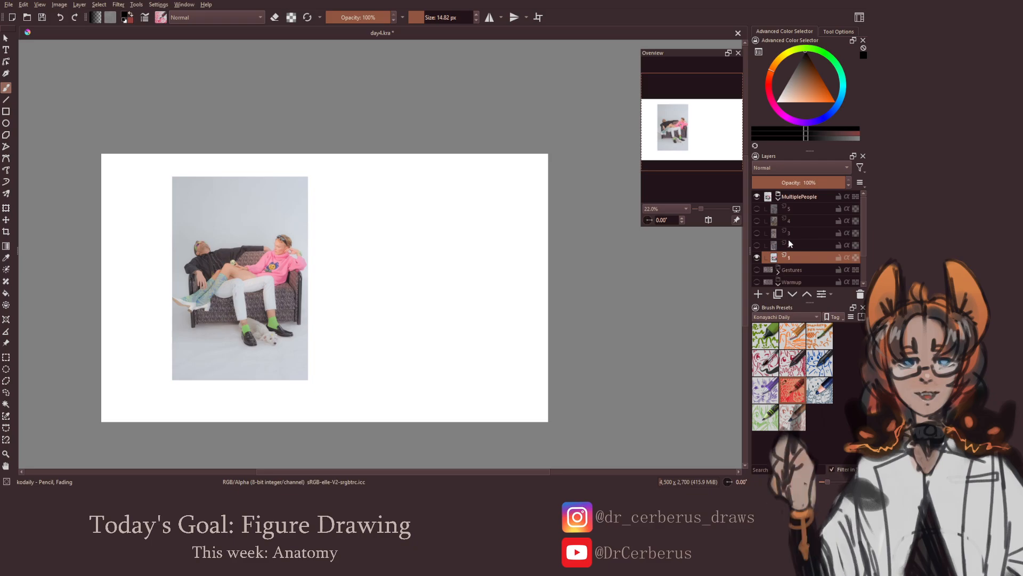
left_click_drag(373, 299, 393, 313)
key("ctrl+s")
Sketch the two sides and the base line of the sofa's seat beside the couch photo
left_click_drag(395, 312, 422, 300)
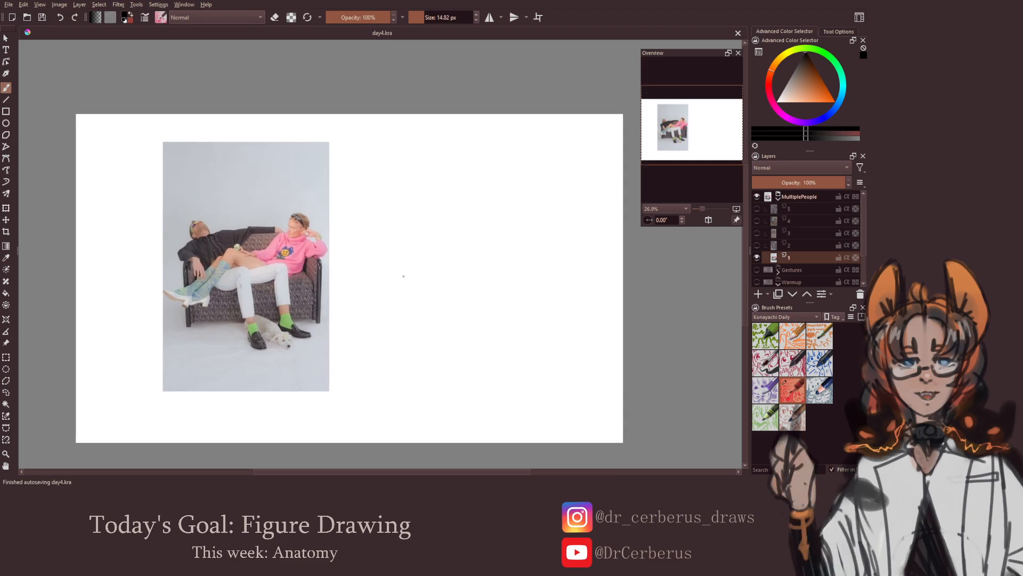
left_click_drag(392, 259, 393, 309)
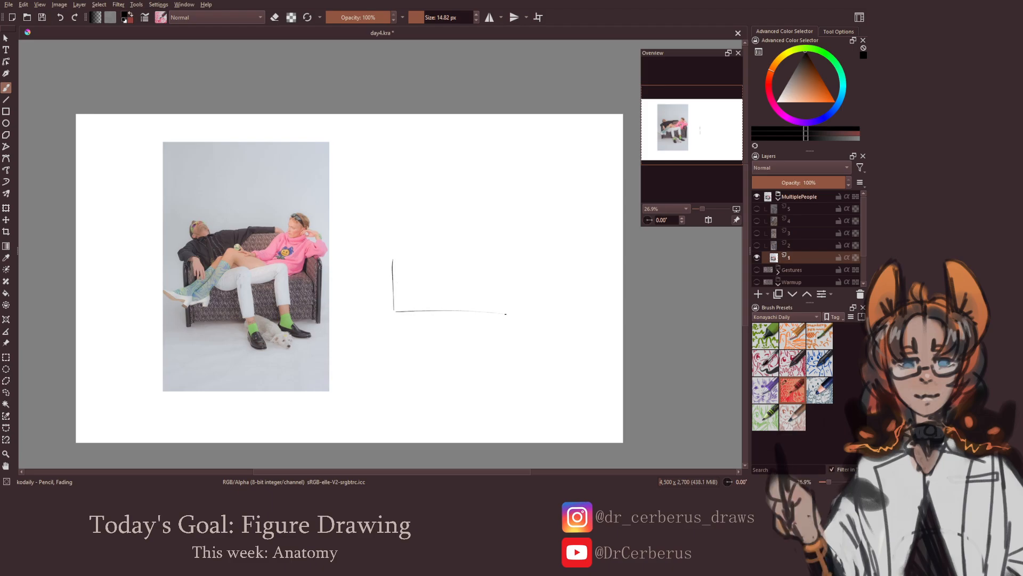
left_click_drag(405, 313, 541, 315)
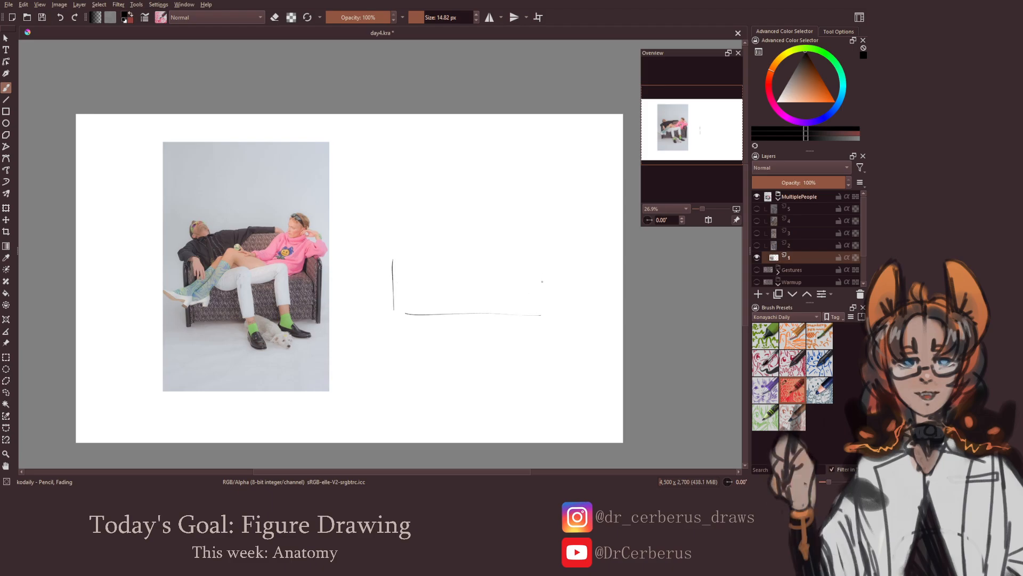
left_click_drag(541, 259, 539, 304)
key("ctrl+z")
left_click_drag(534, 258, 525, 307)
key("ctrl+z")
Draw the upper front edge of the sofa's seat and the slanted side edges leading back from it
left_click_drag(410, 255, 508, 252)
key("ctrl+z")
left_click_drag(404, 253, 516, 255)
key("ctrl+z")
left_click_drag(396, 261, 511, 259)
left_click_drag(391, 257, 411, 246)
left_click_drag(515, 246, 529, 261)
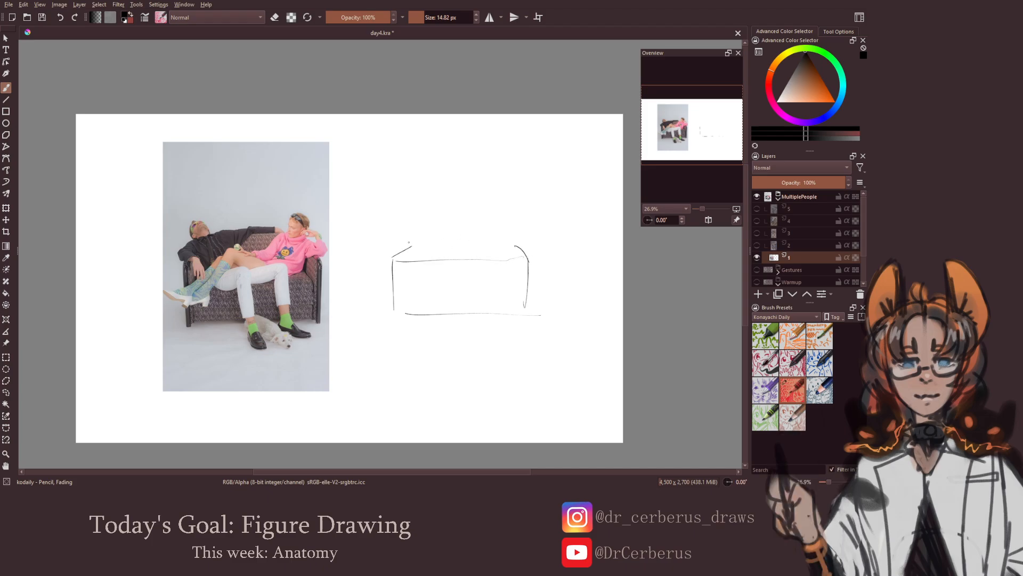
Draw the rear seat line and the rectangular backrest of the sofa, and save the document
left_click_drag(425, 244, 507, 246)
mouse_move(414, 212)
left_mouse_down()
mouse_move(414, 240)
mouse_move(415, 211)
mouse_move(525, 209)
left_mouse_up()
left_click_drag(525, 210, 523, 240)
mouse_move(524, 211)
left_mouse_down()
mouse_move(524, 239)
mouse_move(490, 260)
left_mouse_up()
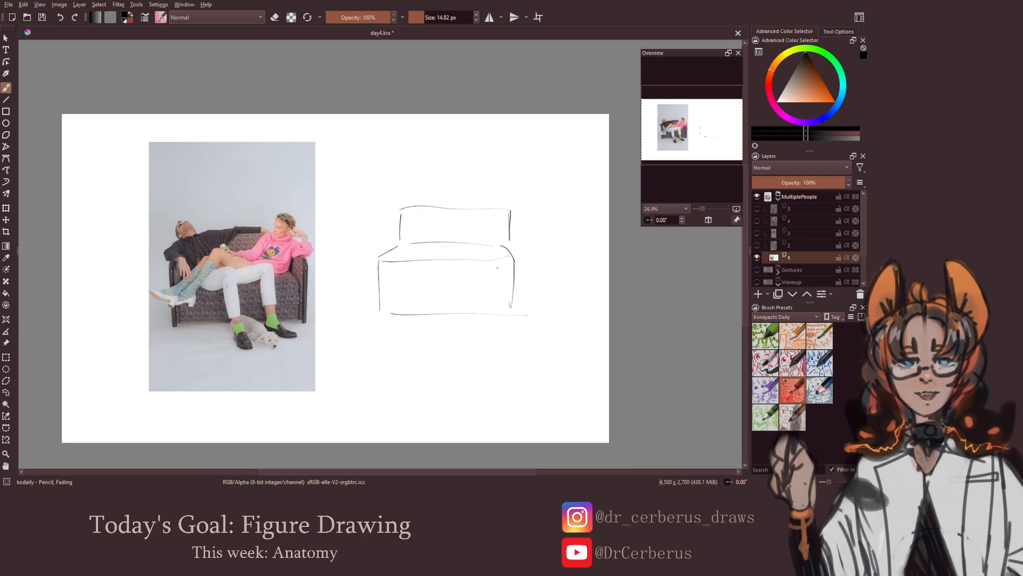
key("ctrl+s")
key("ctrl+s")
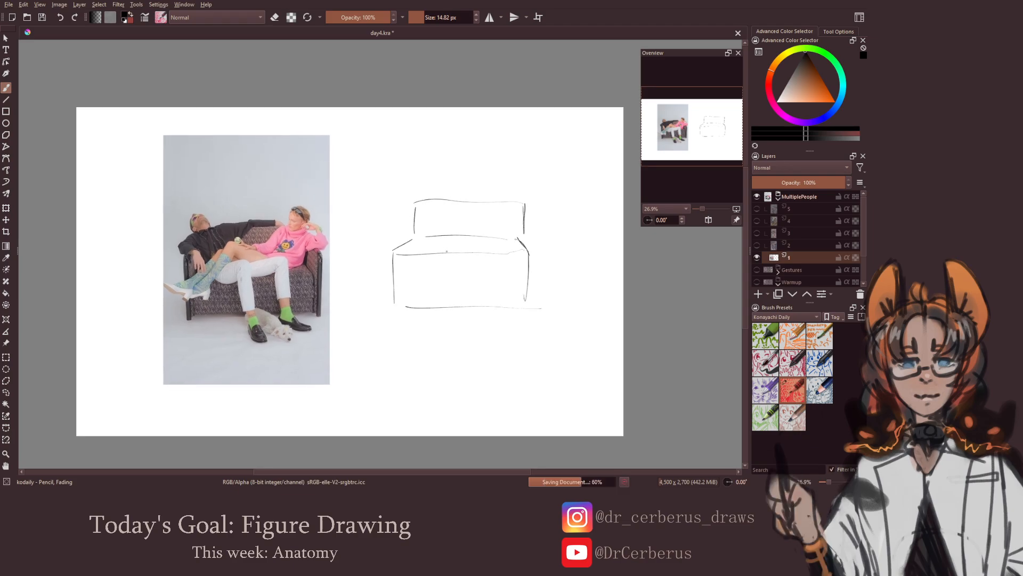
Clean up the backrest's left edge and sketch the reclining man's ribcage, waist and pelvis on the sofa
key("e")
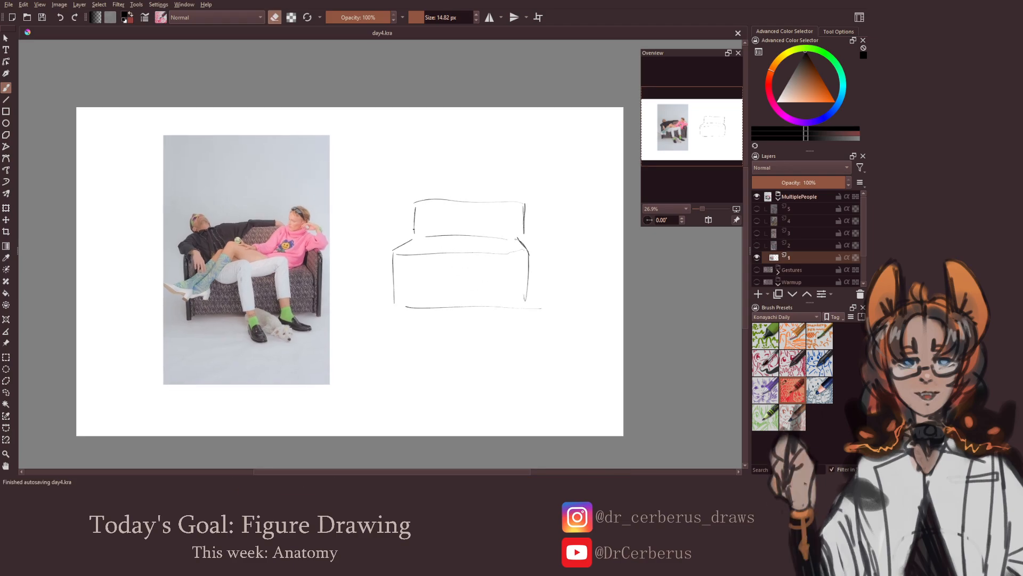
left_click_drag(414, 229, 414, 209)
key("e")
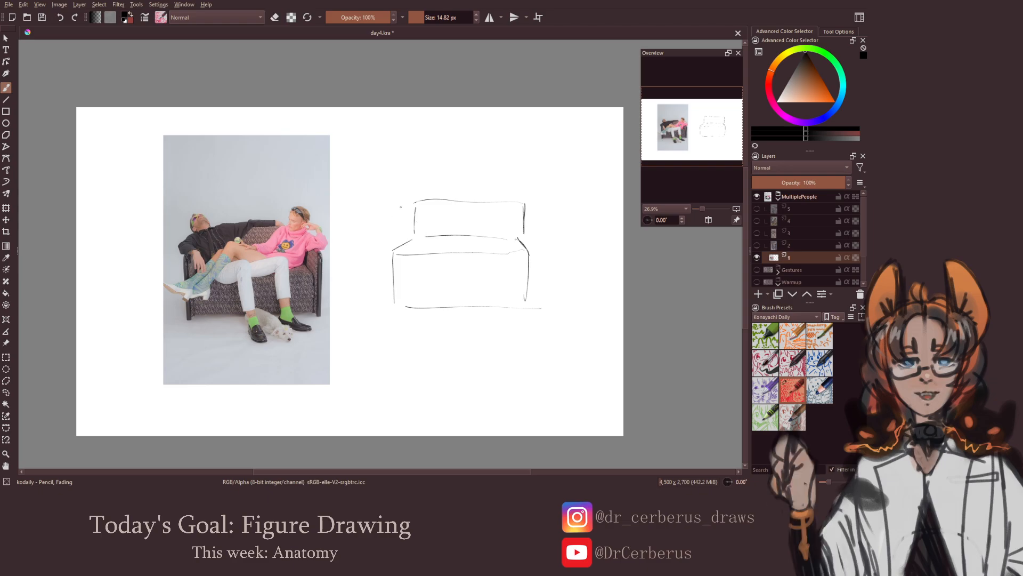
mouse_move(434, 199)
left_mouse_down()
mouse_move(398, 208)
mouse_move(437, 197)
mouse_move(442, 208)
mouse_move(401, 224)
mouse_move(441, 211)
mouse_move(409, 224)
left_mouse_up()
key("ctrl+z")
key("ctrl+z")
left_click_drag(409, 223, 420, 222)
mouse_move(431, 211)
left_mouse_down()
mouse_move(414, 223)
mouse_move(446, 213)
left_mouse_up()
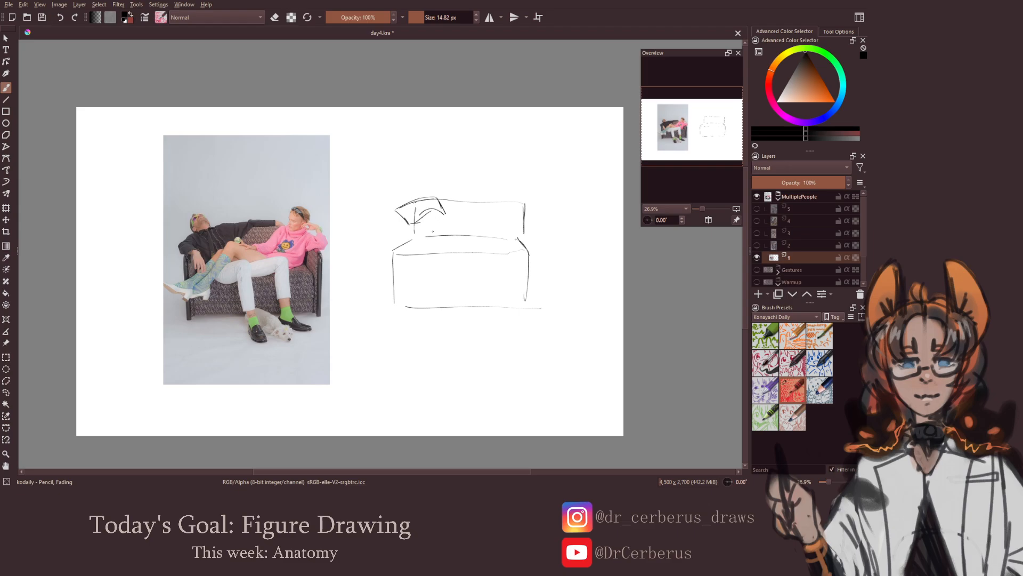
mouse_move(427, 254)
left_mouse_down()
mouse_move(421, 247)
mouse_move(451, 232)
left_mouse_up()
mouse_move(410, 231)
left_mouse_down()
mouse_move(441, 216)
mouse_move(454, 232)
left_mouse_up()
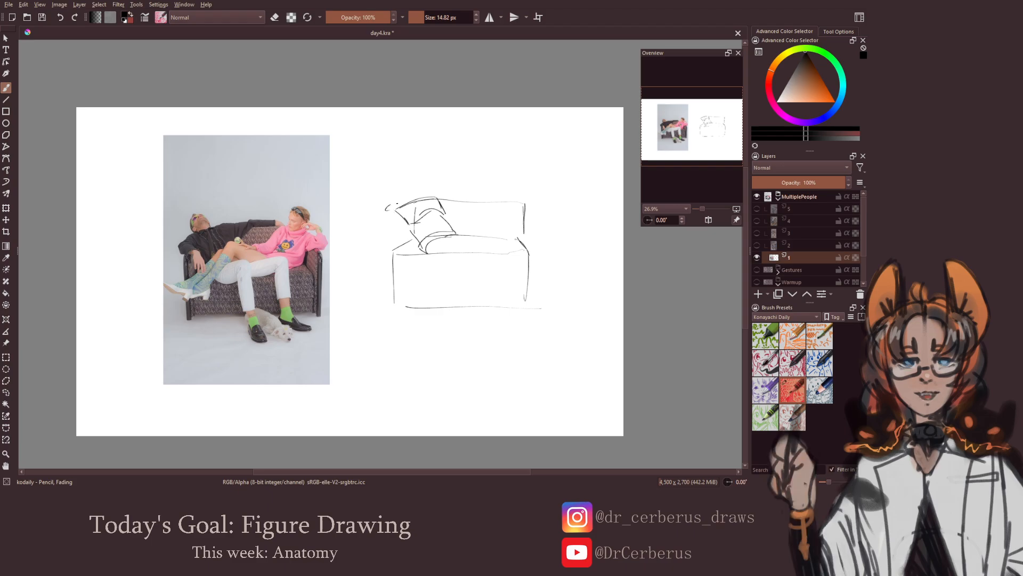
Draw the reclining man's head and both arms, one stretched along the backrest and the other bent downward, and save
mouse_move(399, 204)
left_mouse_down()
mouse_move(421, 194)
mouse_move(398, 202)
left_mouse_up()
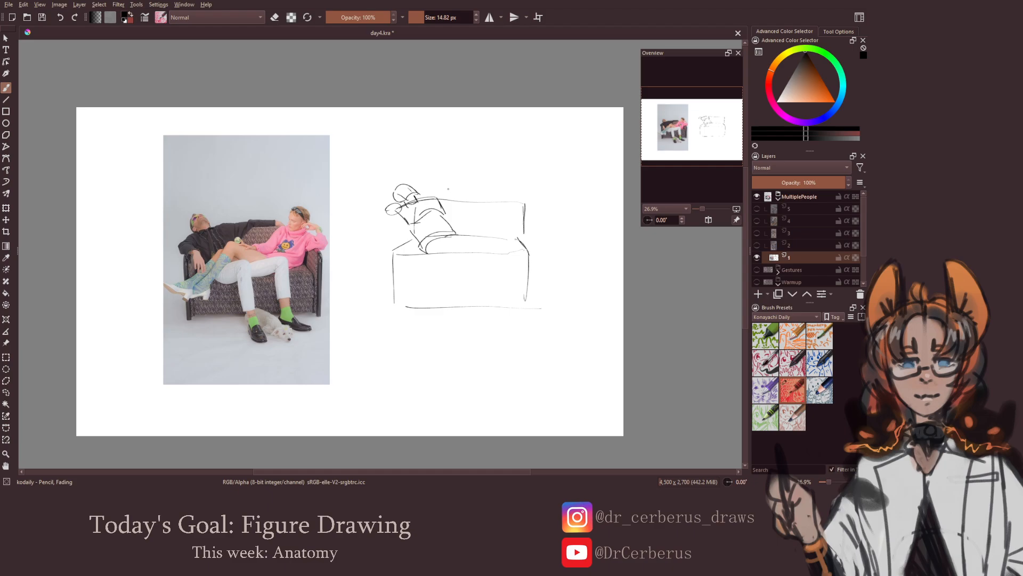
left_click_drag(432, 194, 498, 199)
mouse_move(389, 218)
left_mouse_down()
mouse_move(377, 229)
mouse_move(377, 218)
mouse_move(391, 221)
left_mouse_up()
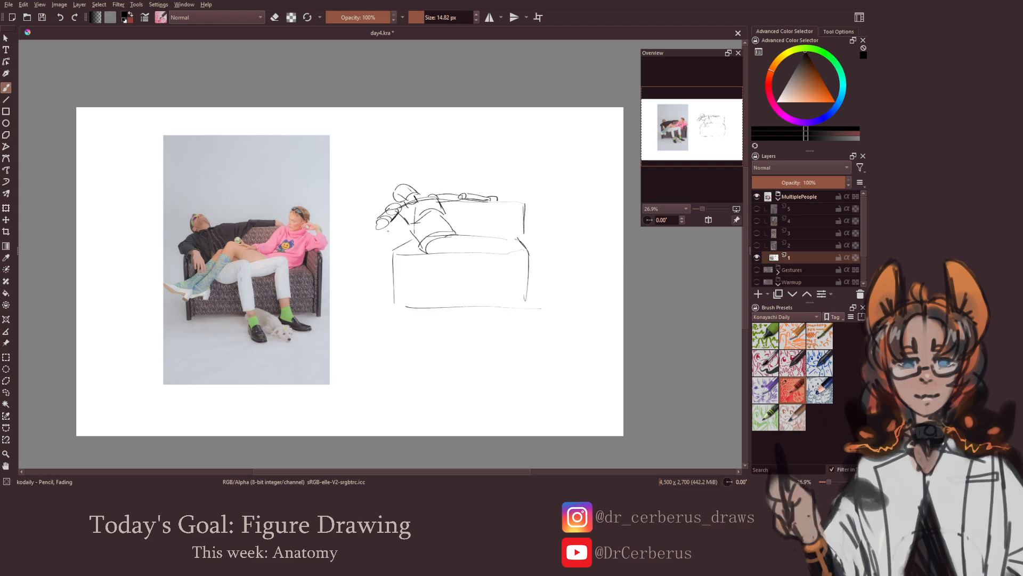
mouse_move(392, 222)
left_mouse_down()
mouse_move(401, 228)
mouse_move(377, 228)
mouse_move(400, 228)
left_mouse_up()
key("ctrl+z")
key("ctrl+z")
left_click_drag(403, 227, 420, 262)
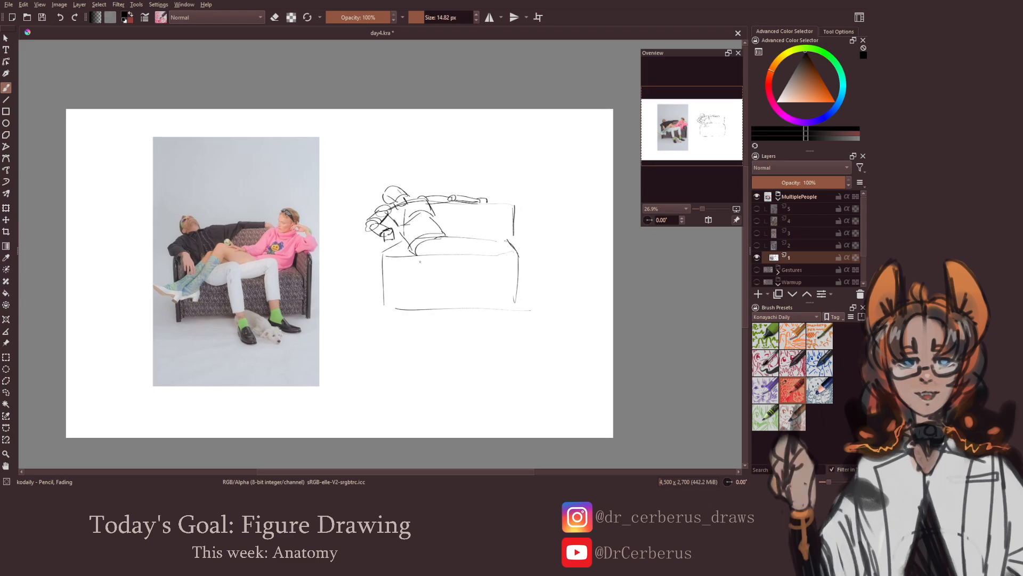
key("ctrl+s")
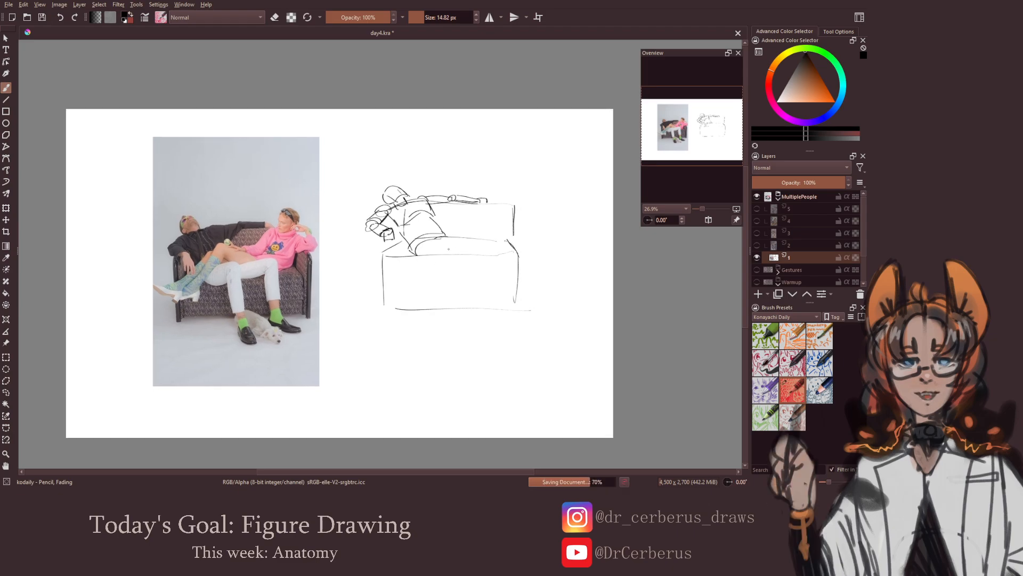
Mark the reclining man's knees with circles and draw his near thigh and the lower leg hanging over the sofa's front edge
left_click_drag(451, 243, 485, 241)
key("ctrl+z")
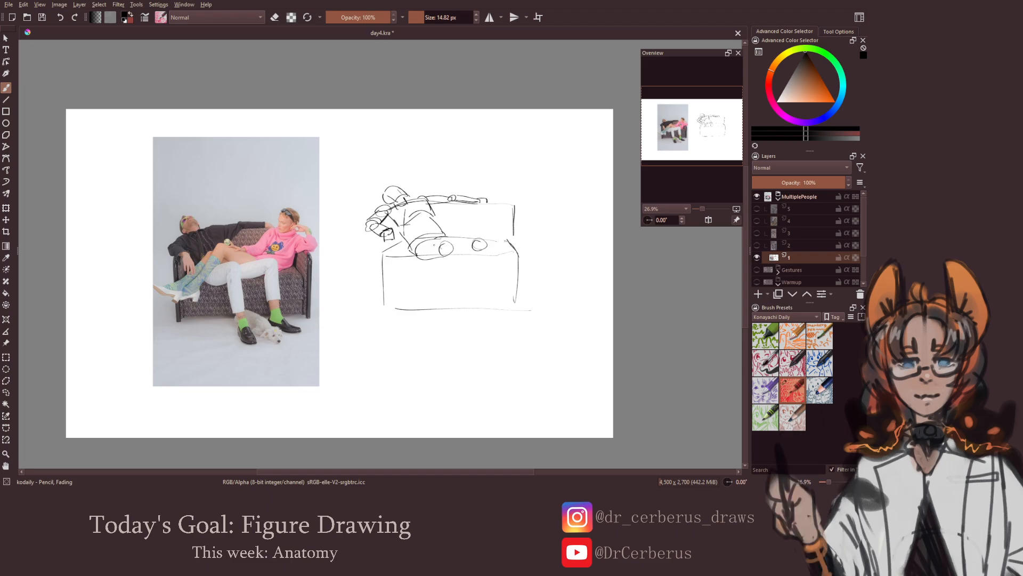
mouse_move(434, 239)
left_mouse_down()
mouse_move(454, 249)
mouse_move(441, 278)
mouse_move(448, 285)
left_mouse_up()
key("ctrl+z")
key("ctrl+z")
left_click_drag(454, 250, 456, 282)
left_click_drag(448, 289, 458, 292)
key("ctrl+z")
key("ctrl+z")
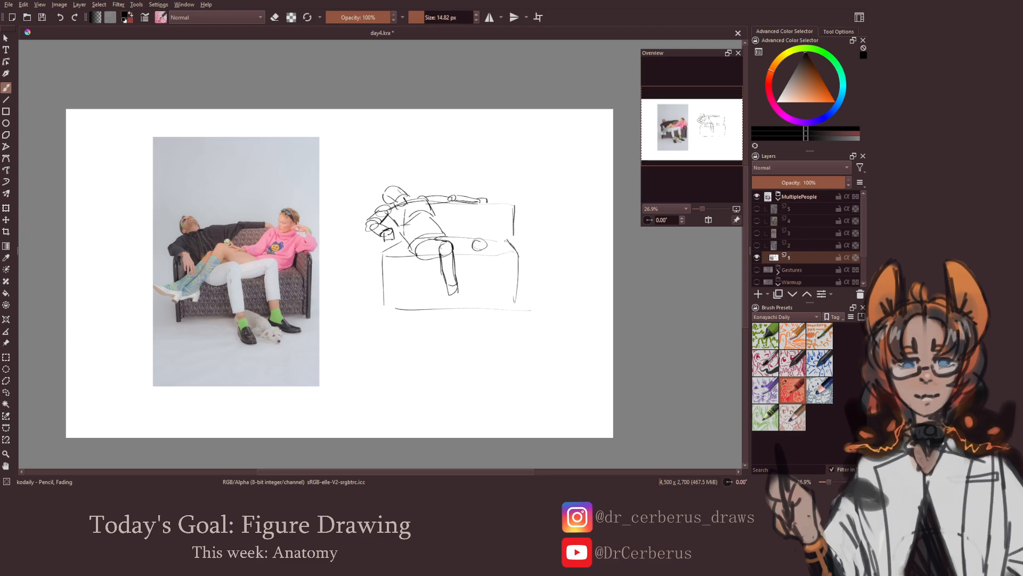
Draw the ankle and angular shoe at the end of the man's finished lower leg
key("e")
key("e")
left_click_drag(453, 296, 463, 317)
mouse_move(449, 297)
left_mouse_down()
mouse_move(444, 309)
mouse_move(460, 318)
mouse_move(446, 334)
left_mouse_up()
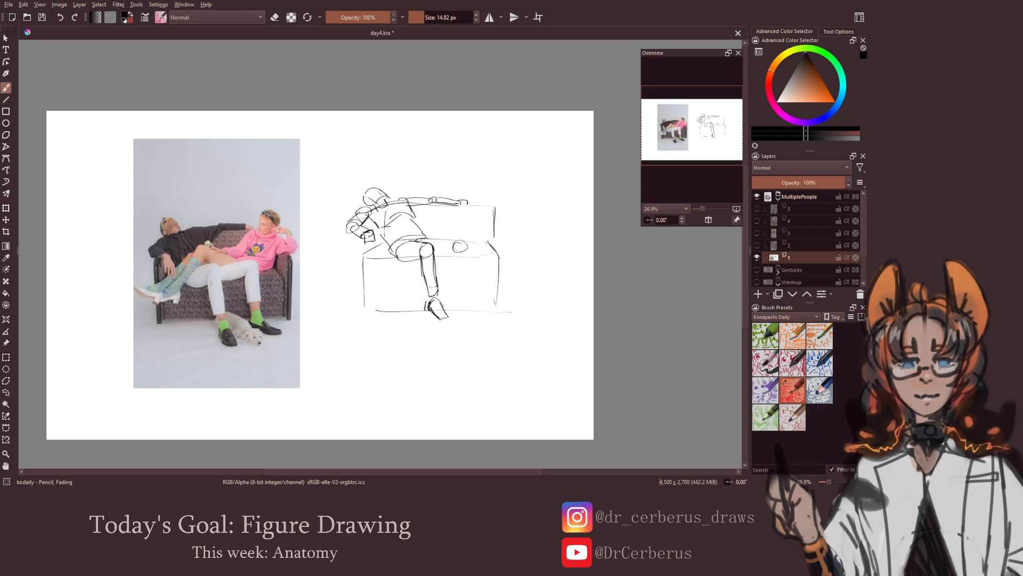
Draw the man's other thigh, lower leg and outward-pointing foot, and save the document
mouse_move(421, 241)
left_mouse_down()
mouse_move(457, 238)
mouse_move(461, 248)
mouse_move(468, 238)
left_mouse_up()
left_click_drag(457, 249, 467, 297)
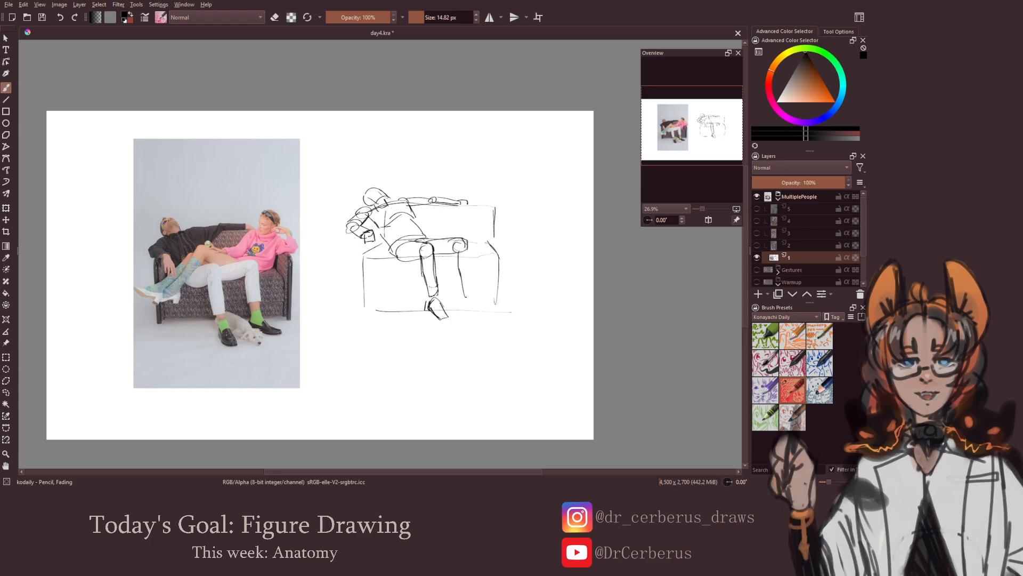
left_click_drag(467, 250, 472, 297)
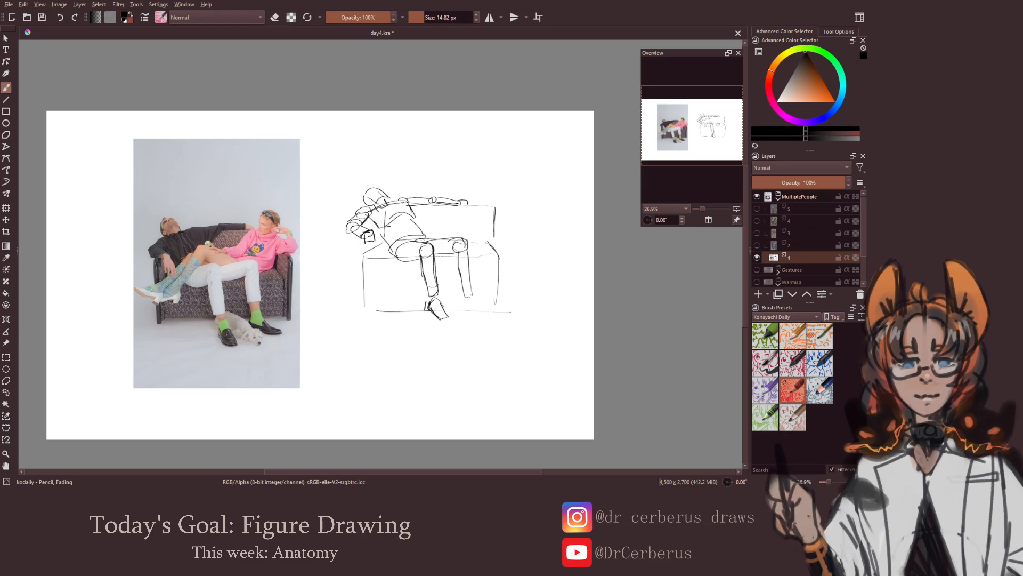
mouse_move(464, 243)
left_mouse_down()
mouse_move(466, 303)
mouse_move(504, 323)
left_mouse_up()
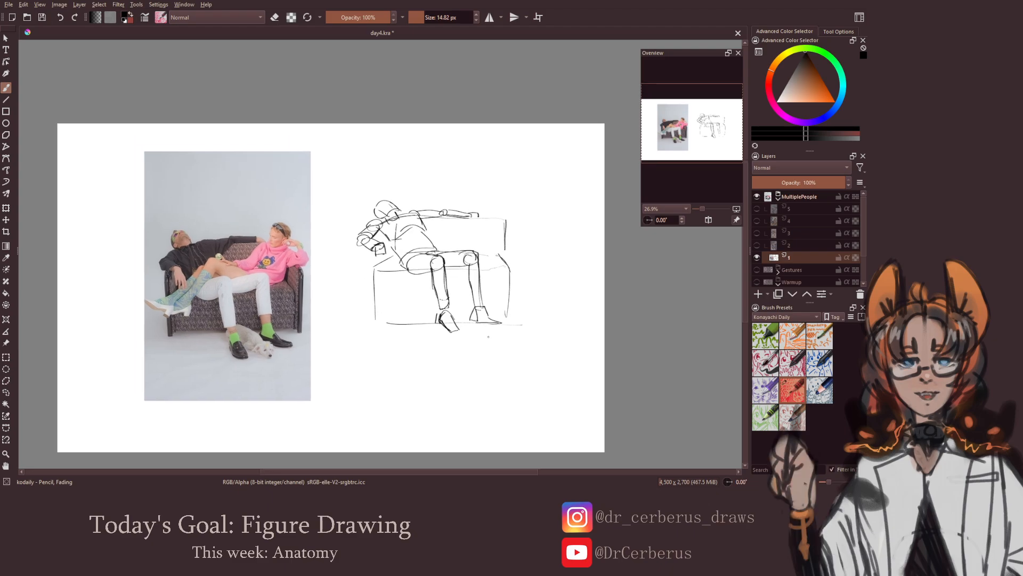
key("ctrl+s")
Sketch the second person's round head, shoulders, ribcage and pelvis at the far end of the sofa
mouse_move(495, 198)
left_mouse_down()
mouse_move(491, 216)
mouse_move(502, 215)
mouse_move(489, 220)
mouse_move(503, 218)
left_mouse_up()
key("ctrl+z")
key("ctrl+z")
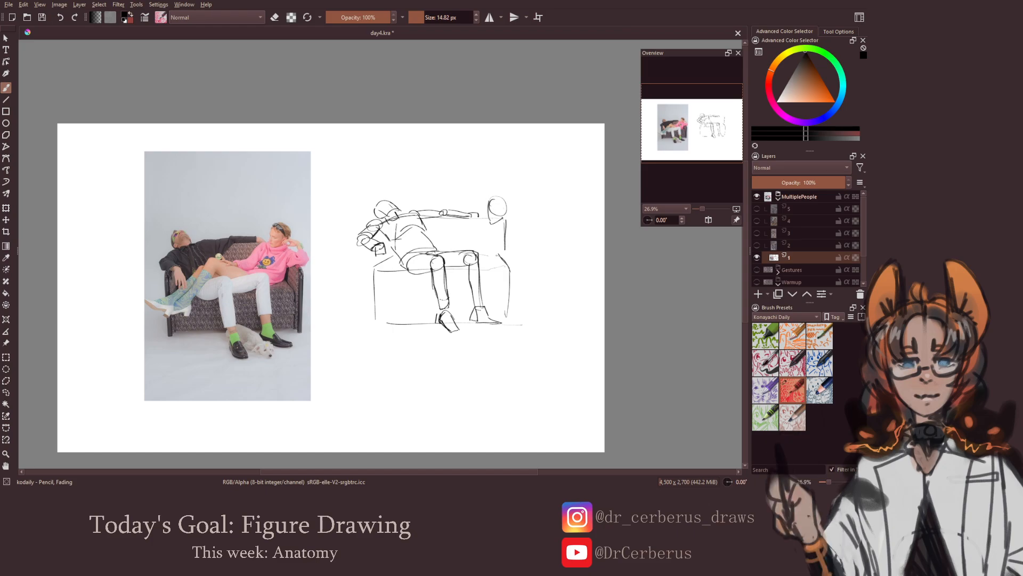
key("ctrl+z")
mouse_move(478, 216)
left_mouse_down()
mouse_move(477, 238)
mouse_move(504, 244)
mouse_move(511, 232)
mouse_move(482, 224)
left_mouse_up()
mouse_move(463, 245)
left_mouse_down()
mouse_move(500, 255)
mouse_move(492, 261)
left_mouse_up()
key("ctrl+z")
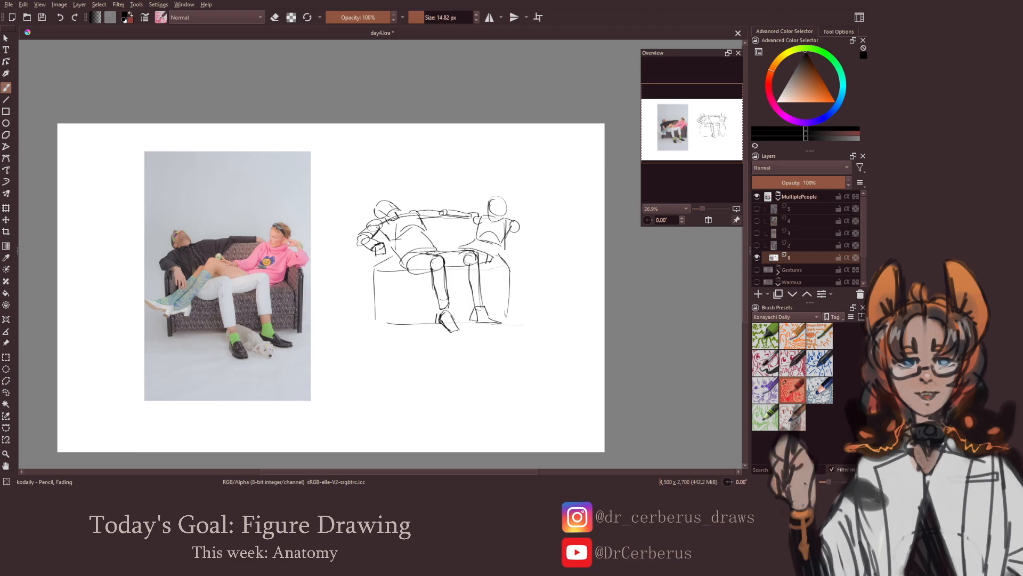
left_click_drag(503, 242, 494, 260)
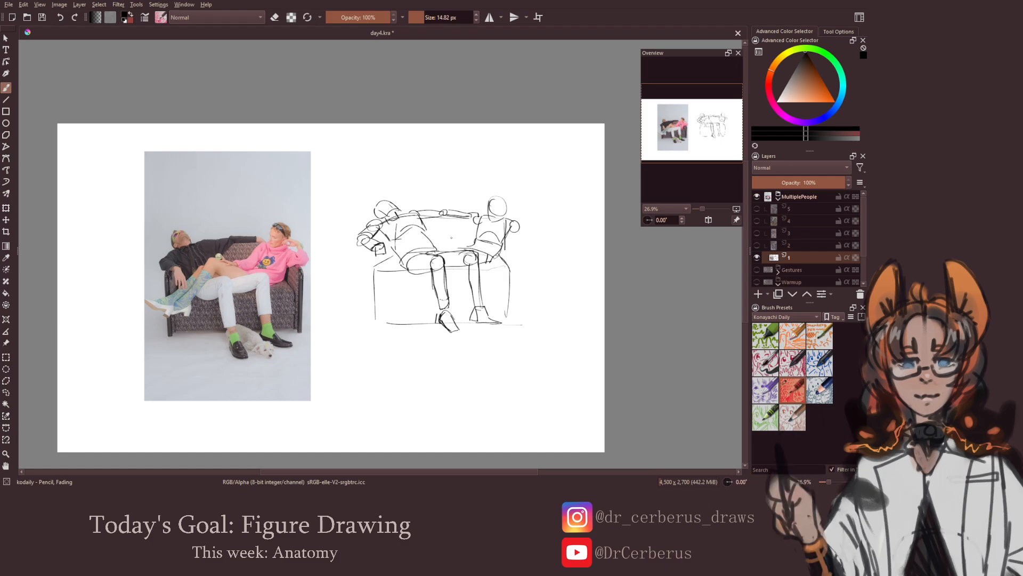
Draw the second person's thigh stretched across the man's lap, with a circle for the raised knee
key("ctrl+z")
mouse_move(430, 237)
left_mouse_down()
mouse_move(438, 244)
mouse_move(419, 249)
mouse_move(478, 249)
mouse_move(427, 255)
left_mouse_up()
key("ctrl+z")
key("ctrl+z")
key("ctrl+z")
left_click_drag(428, 241, 404, 270)
key("ctrl+z")
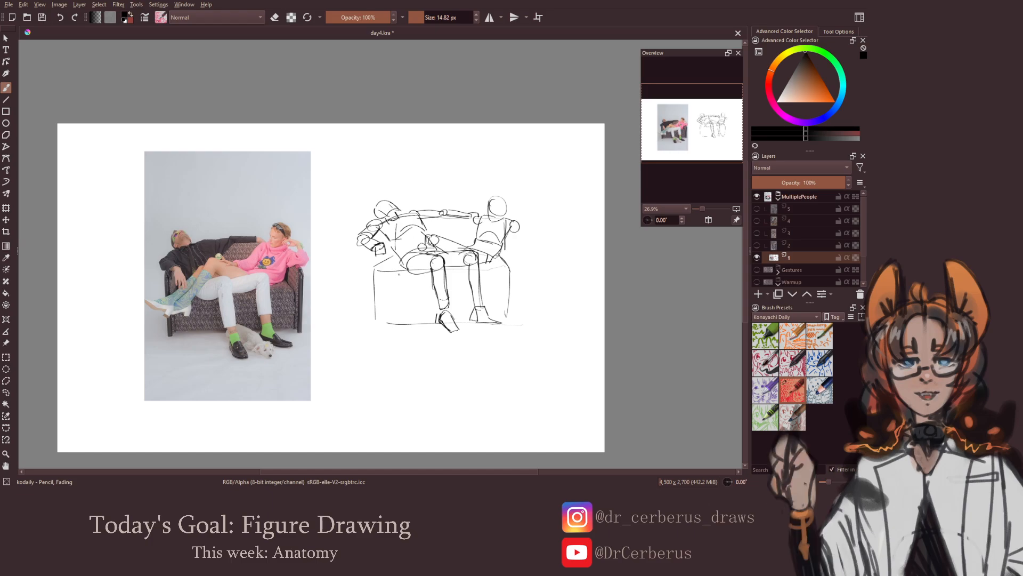
Draw the second person's lower leg slanting down from the knee, add its ankle and pointed foot, and save the document
left_click_drag(401, 274, 403, 271)
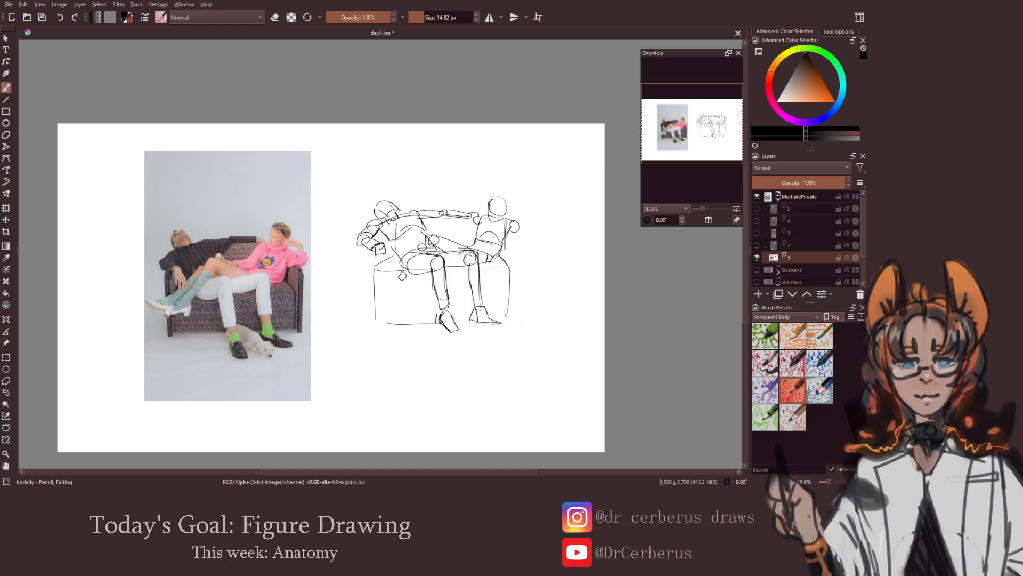
mouse_move(430, 239)
left_mouse_down()
mouse_move(406, 271)
mouse_move(441, 242)
left_mouse_up()
key("ctrl+z")
mouse_move(394, 275)
left_mouse_down()
mouse_move(382, 285)
mouse_move(406, 286)
mouse_move(383, 279)
left_mouse_up()
key("ctrl+z")
key("ctrl+z")
key("ctrl+z")
mouse_move(384, 279)
left_mouse_down()
mouse_move(403, 283)
mouse_move(388, 301)
left_mouse_up()
key("ctrl+s")
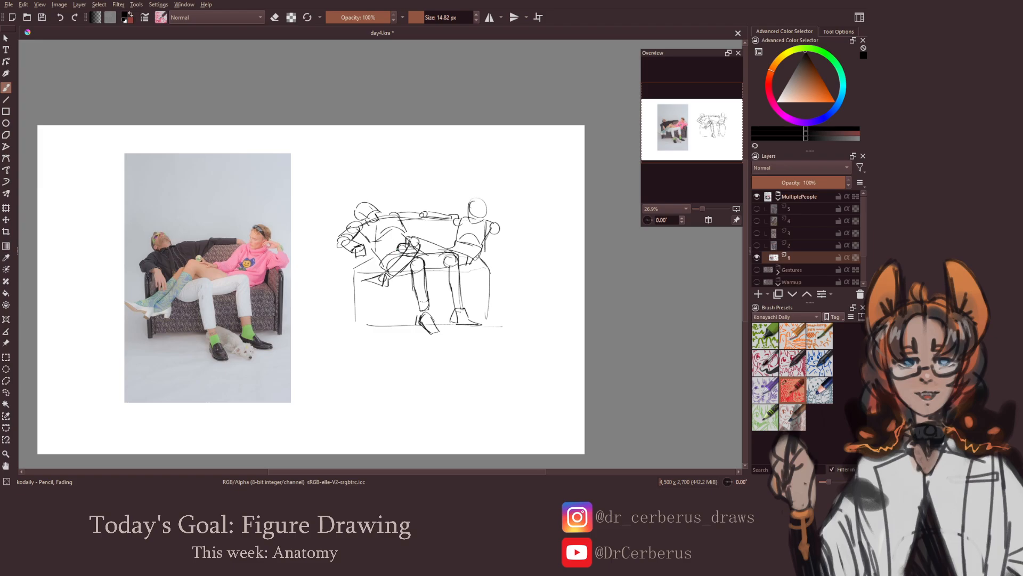
Draw the second person's other lower leg and foot beside the first, and switch the brush to erasing
mouse_move(397, 249)
left_mouse_down()
mouse_move(361, 281)
mouse_move(381, 277)
mouse_move(367, 275)
mouse_move(370, 286)
left_mouse_up()
key("e")
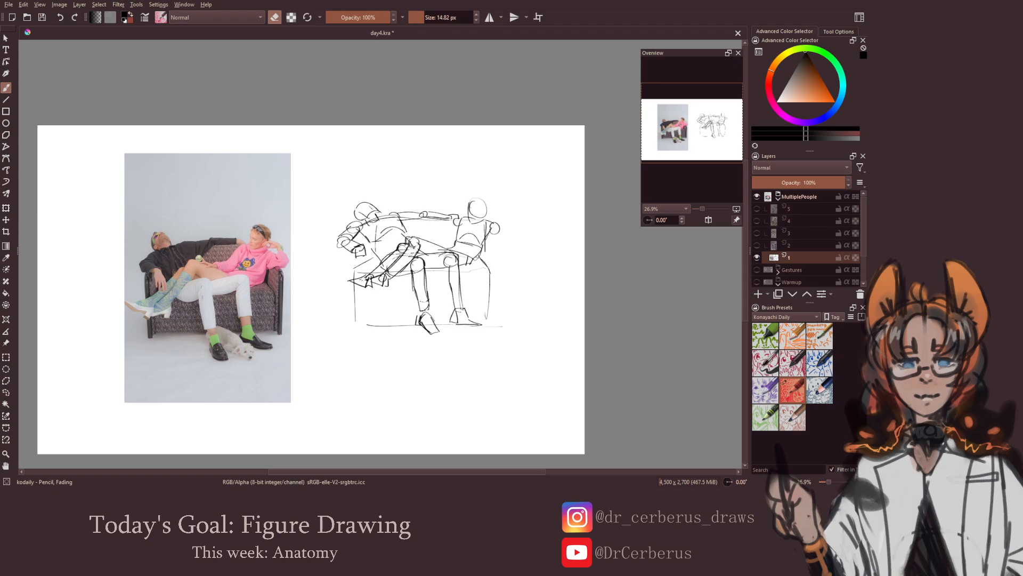
Check the sofa sketch in a mirrored view and save the document
key("e")
scroll(426, 279, "down", 1)
key("m")
key("ctrl+s")
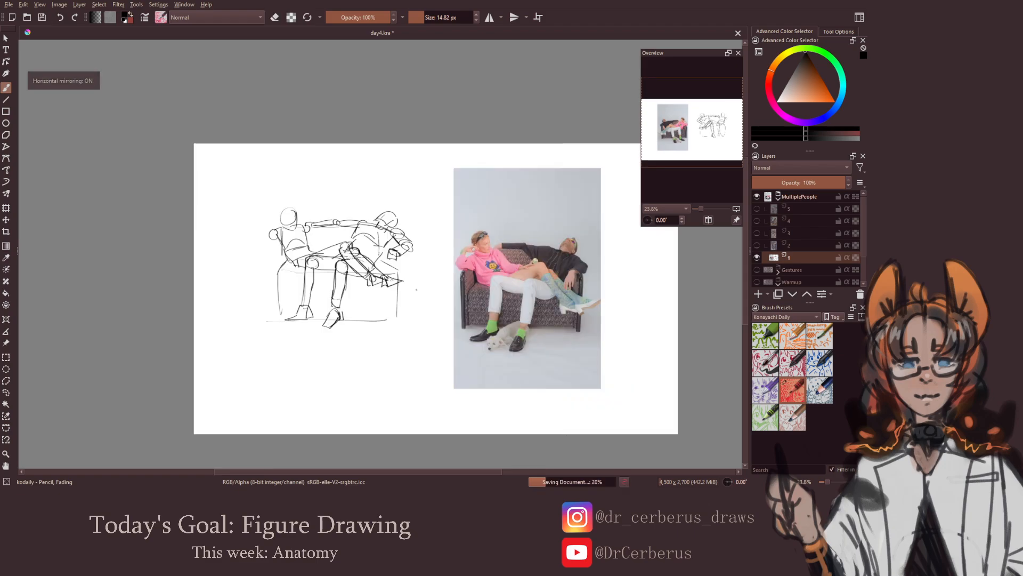
key("m")
scroll(416, 290, "up", 1)
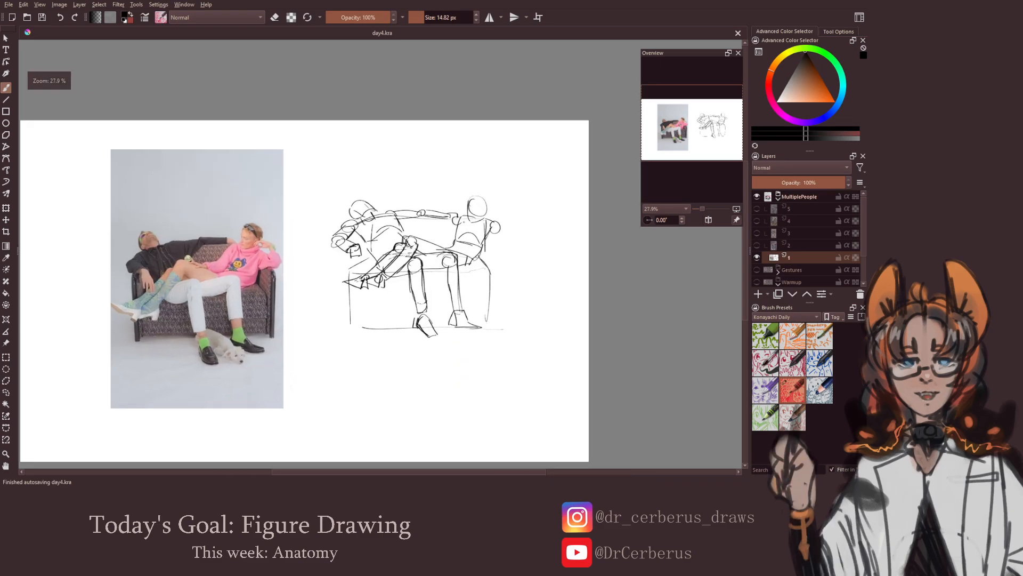
Draw the second person's near arm bending from the shoulder down toward the lap
left_click_drag(441, 235, 452, 220)
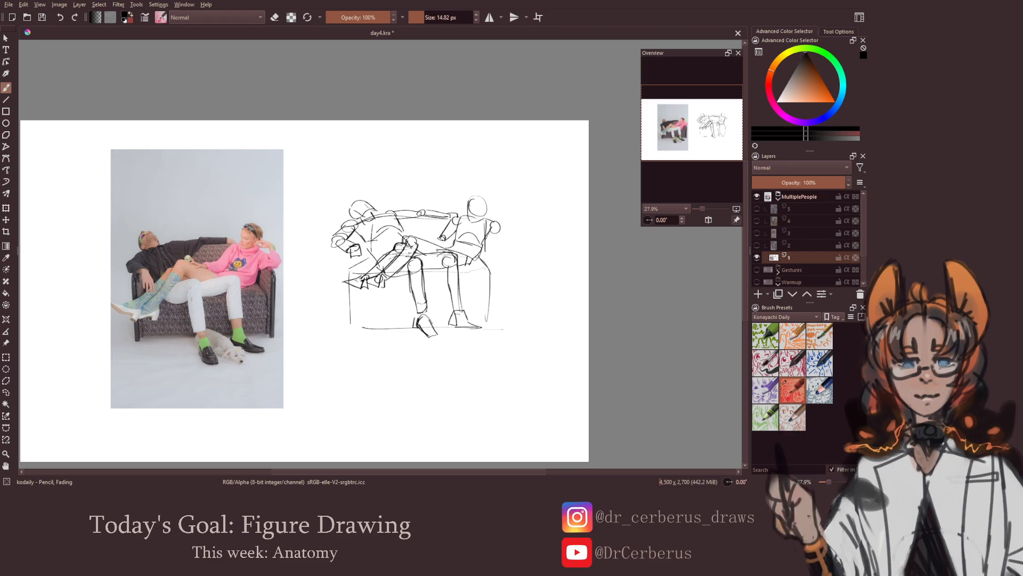
left_click_drag(445, 236, 423, 241)
left_click_drag(503, 244, 484, 245)
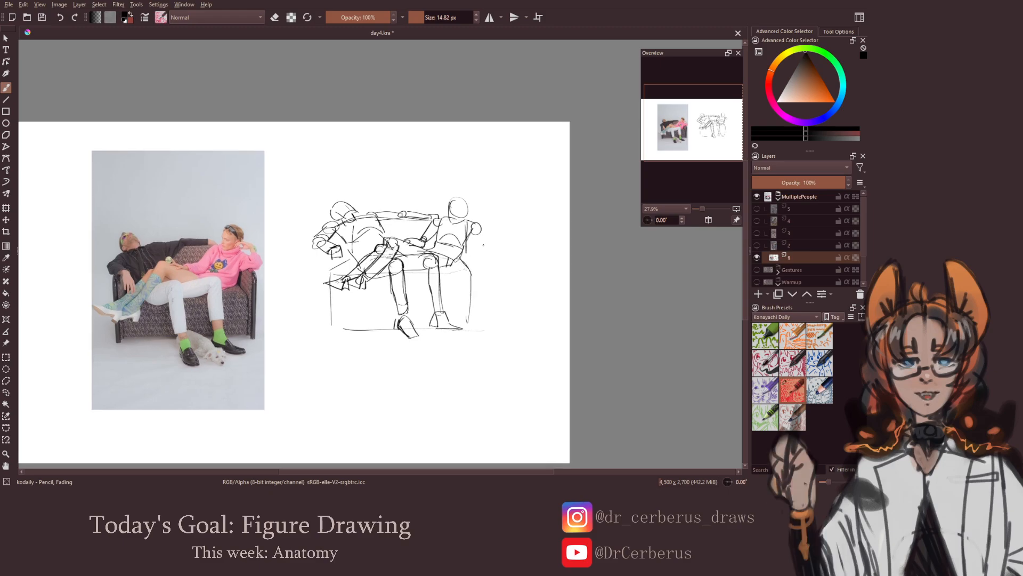
Draw the second person's other arm bent up with the hand at the head, and save the document
mouse_move(482, 230)
left_mouse_down()
mouse_move(496, 235)
mouse_move(486, 207)
mouse_move(487, 230)
left_mouse_up()
mouse_move(484, 231)
left_mouse_down()
mouse_move(462, 281)
mouse_move(478, 284)
left_mouse_up()
key("m")
key("ctrl+s")
key("m")
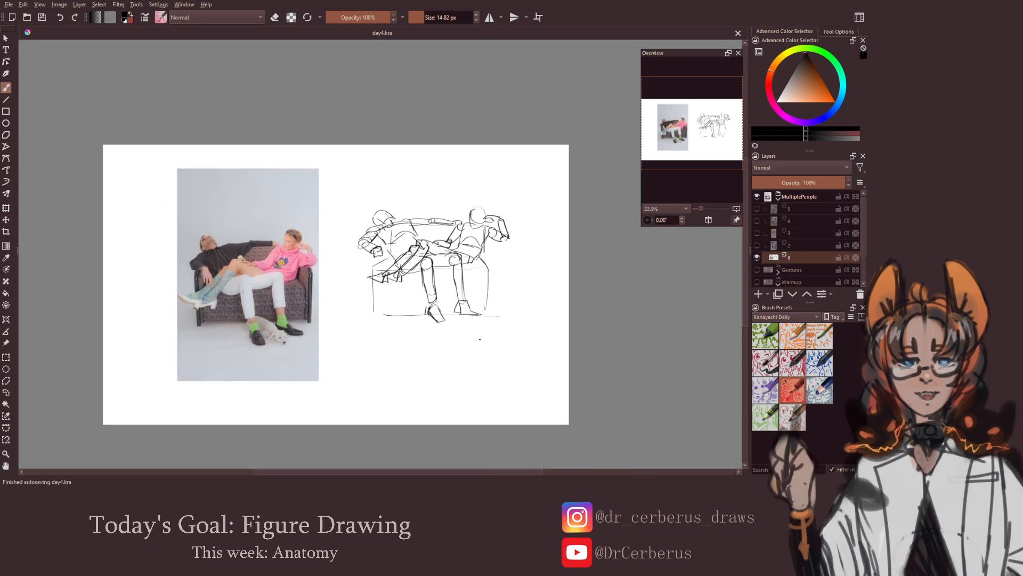
left_click_drag(472, 326, 487, 333)
left_click_drag(453, 286, 453, 256)
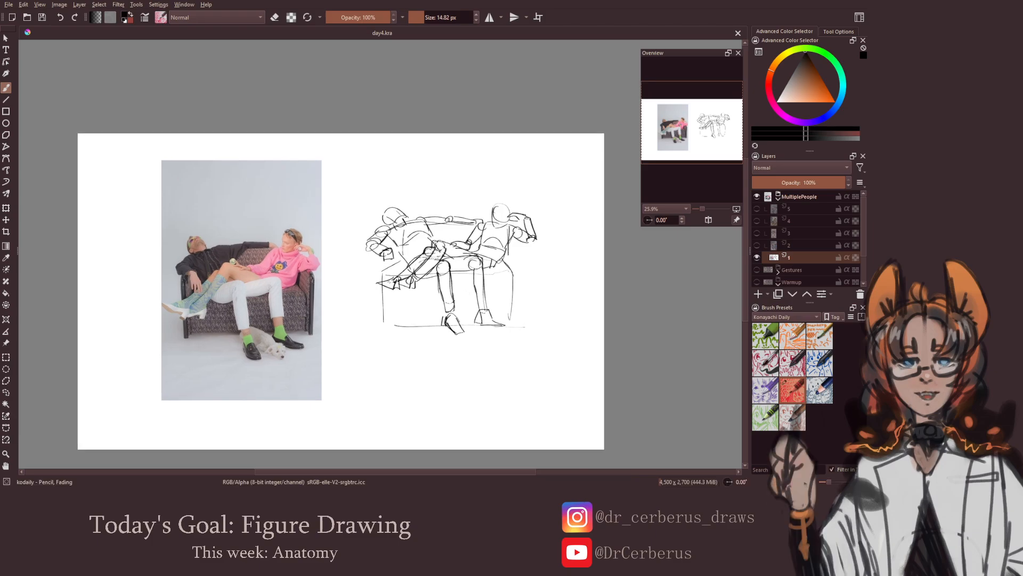
left_click(494, 233)
key("ctrl+s")
left_click_drag(517, 320, 507, 330)
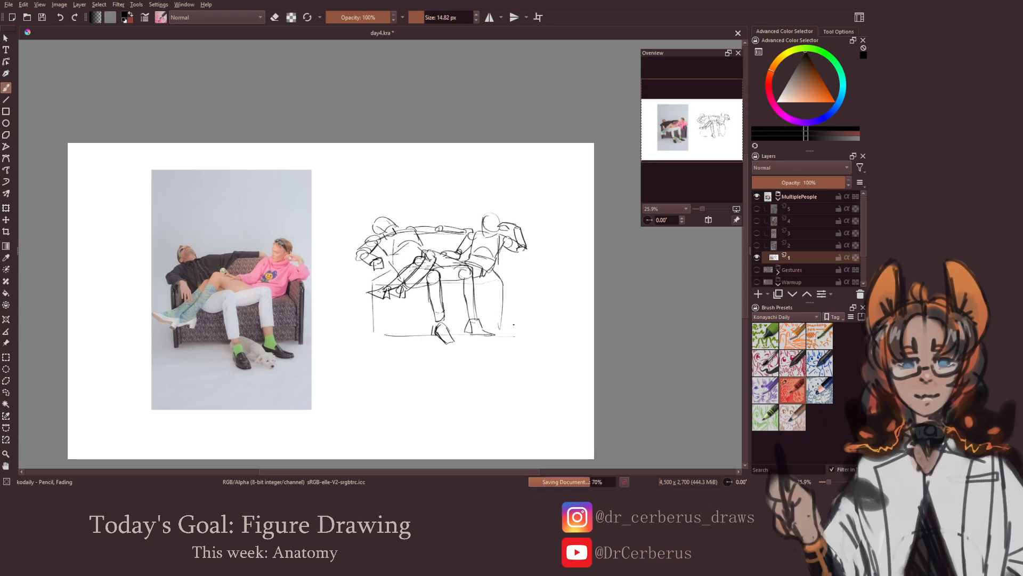
Switch the visible and active layer from 1 to 2 in the MultiplePeople group, and save the document
left_click(755, 258)
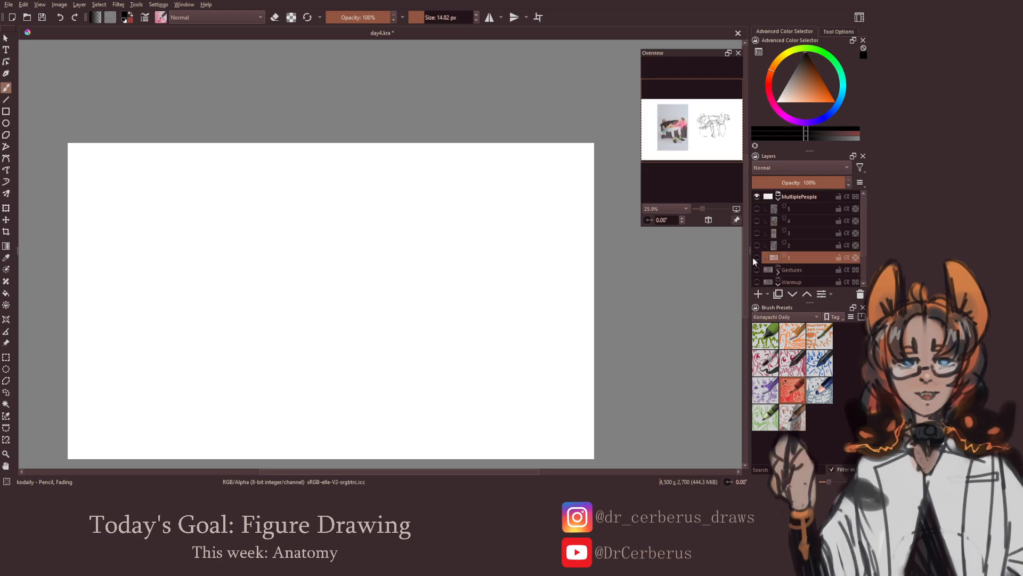
left_click(757, 245)
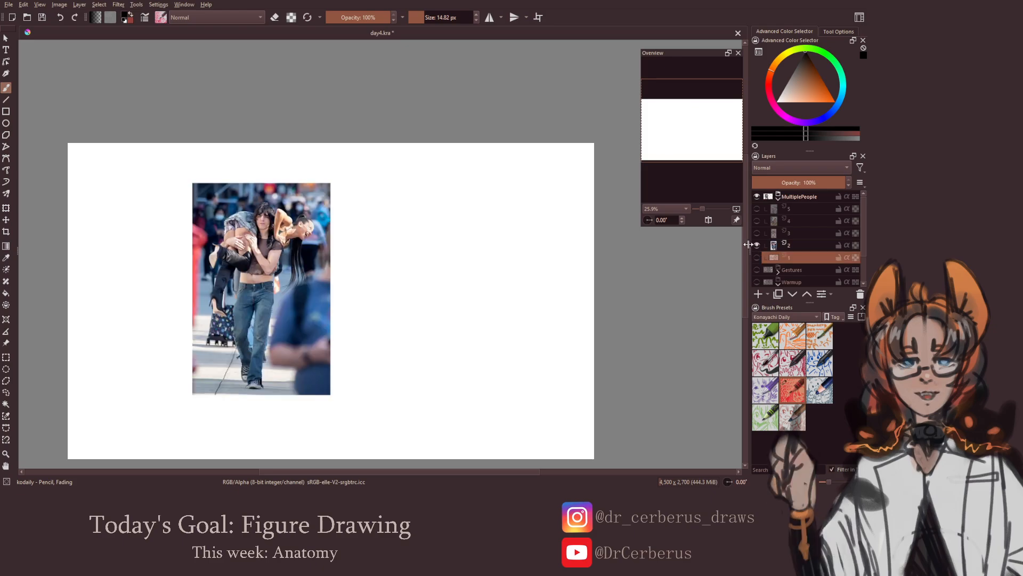
left_click(801, 246)
left_click_drag(415, 247, 435, 242)
mouse_move(452, 296)
left_mouse_down()
mouse_move(442, 307)
mouse_move(465, 257)
left_mouse_up()
key("ctrl+s")
Sketch the carrier's round head with facial guides, the neck, shoulder joints and ribcage beside the walking reference photo
key("ctrl+z")
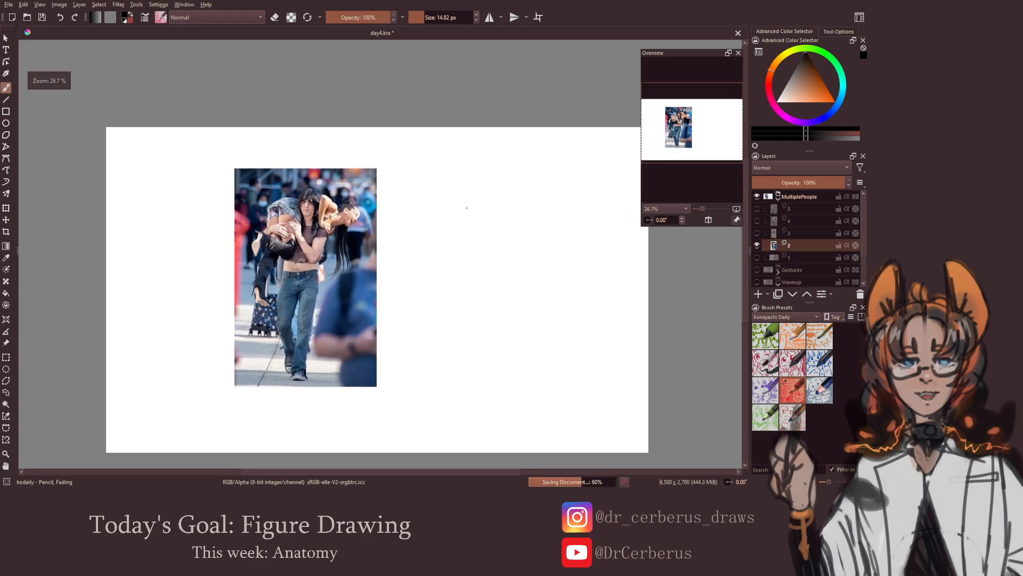
mouse_move(482, 185)
left_mouse_down()
mouse_move(493, 195)
mouse_move(483, 184)
mouse_move(475, 200)
mouse_move(484, 212)
mouse_move(496, 196)
mouse_move(476, 205)
mouse_move(504, 209)
mouse_move(479, 216)
mouse_move(507, 216)
mouse_move(462, 236)
mouse_move(502, 240)
mouse_move(465, 238)
mouse_move(505, 265)
mouse_move(468, 274)
left_mouse_up()
key("ctrl+z")
key("ctrl+z")
Sketch the carrier's pelvis as a tapered shape below the ribcage
key("ctrl+z")
key("ctrl+z")
key("ctrl+z")
key("e")
key("e")
key("ctrl+z")
key("ctrl+z")
key("ctrl+z")
left_click_drag(466, 275, 481, 288)
key("ctrl+z")
left_click_drag(479, 289, 506, 276)
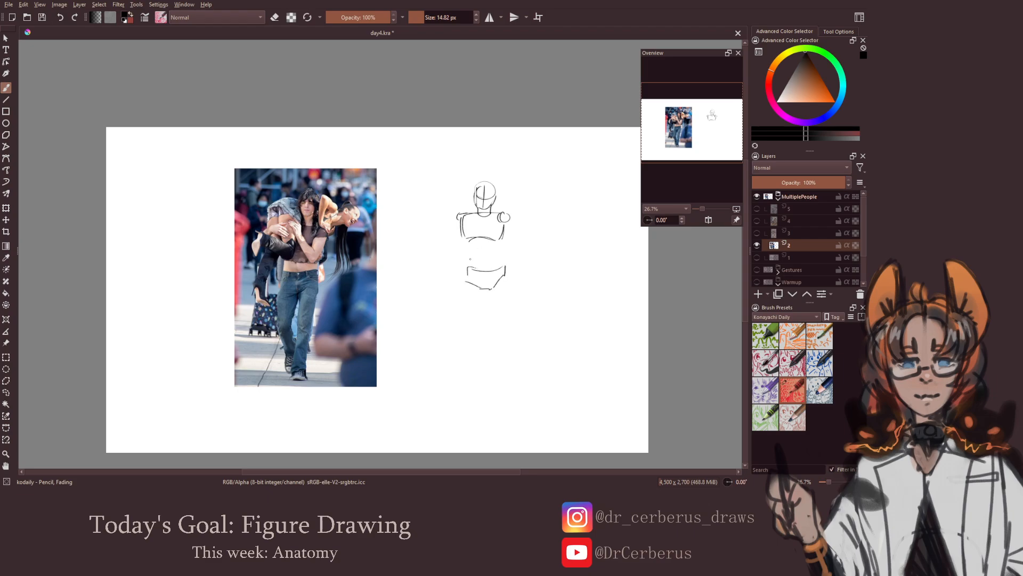
Draw the carrier's abdomen lines and the straight front leg with its foot
mouse_move(466, 246)
left_mouse_down()
mouse_move(471, 269)
mouse_move(507, 267)
mouse_move(480, 262)
mouse_move(507, 288)
mouse_move(491, 316)
mouse_move(497, 329)
left_mouse_up()
key("ctrl+z")
mouse_move(509, 286)
left_mouse_down()
mouse_move(498, 363)
mouse_move(493, 341)
mouse_move(500, 368)
left_mouse_up()
key("ctrl+z")
key("ctrl+z")
mouse_move(501, 329)
left_mouse_down()
mouse_move(499, 373)
mouse_move(486, 384)
mouse_move(500, 385)
mouse_move(487, 387)
left_mouse_up()
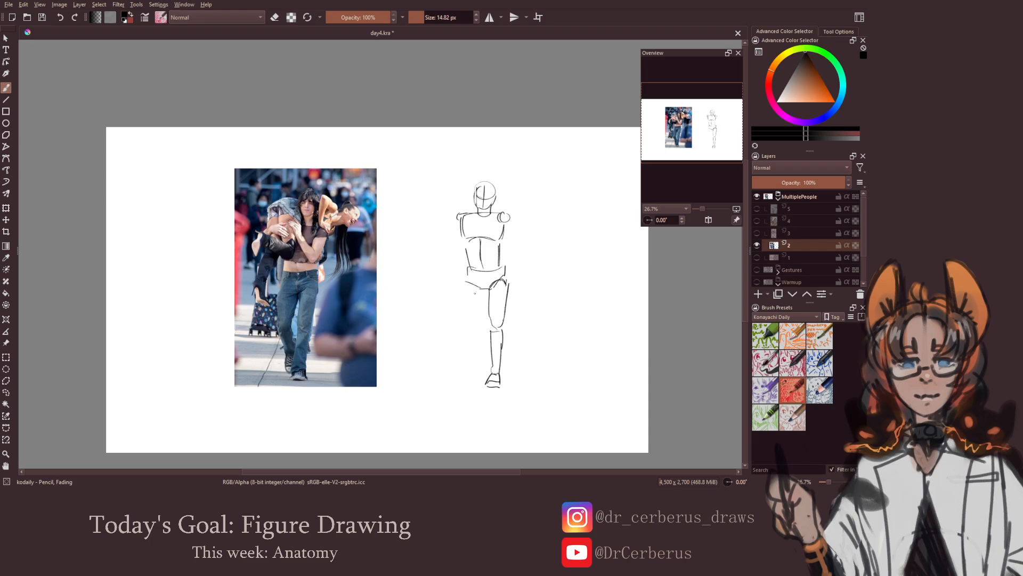
Draw the carrier's other leg stepping behind the front leg, and save the document
mouse_move(465, 283)
left_mouse_down()
mouse_move(462, 319)
mouse_move(479, 313)
mouse_move(475, 357)
mouse_move(485, 354)
mouse_move(478, 389)
left_mouse_up()
key("ctrl+z")
key("ctrl+s")
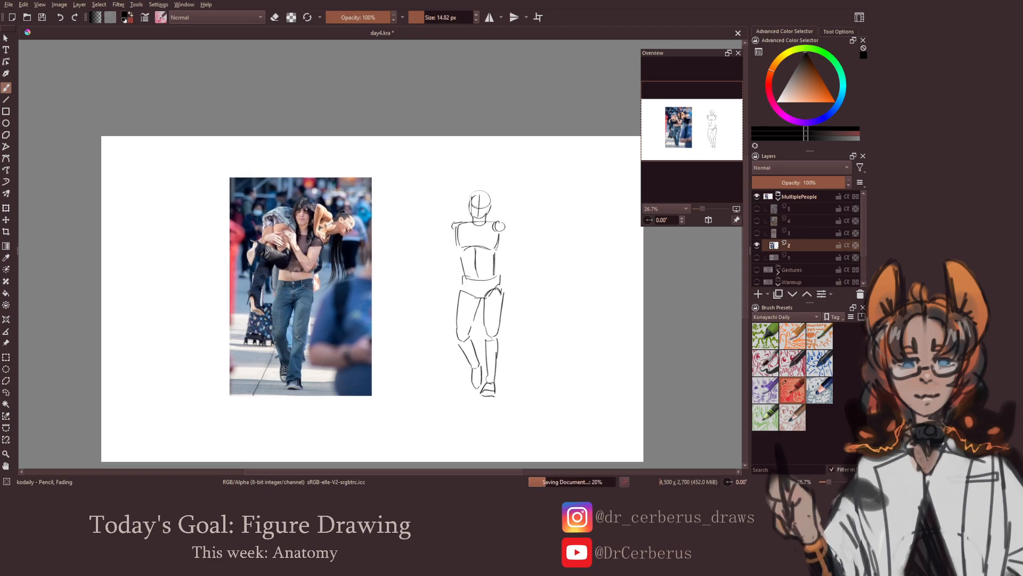
Draw the carrier's arm bent at the elbow with the forearm crossing the chest, and save the document
mouse_move(497, 223)
left_mouse_down()
mouse_move(501, 259)
mouse_move(481, 253)
mouse_move(493, 267)
mouse_move(479, 255)
mouse_move(476, 233)
mouse_move(475, 249)
left_mouse_up()
key("ctrl+z")
key("ctrl+z")
key("ctrl+z")
key("ctrl+z")
key("ctrl+z")
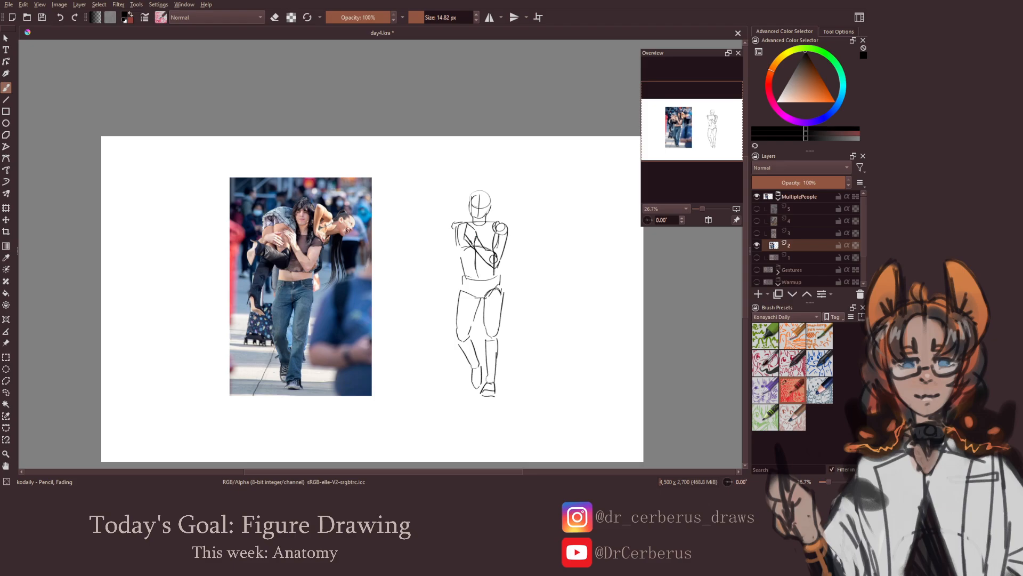
key("e")
key("e")
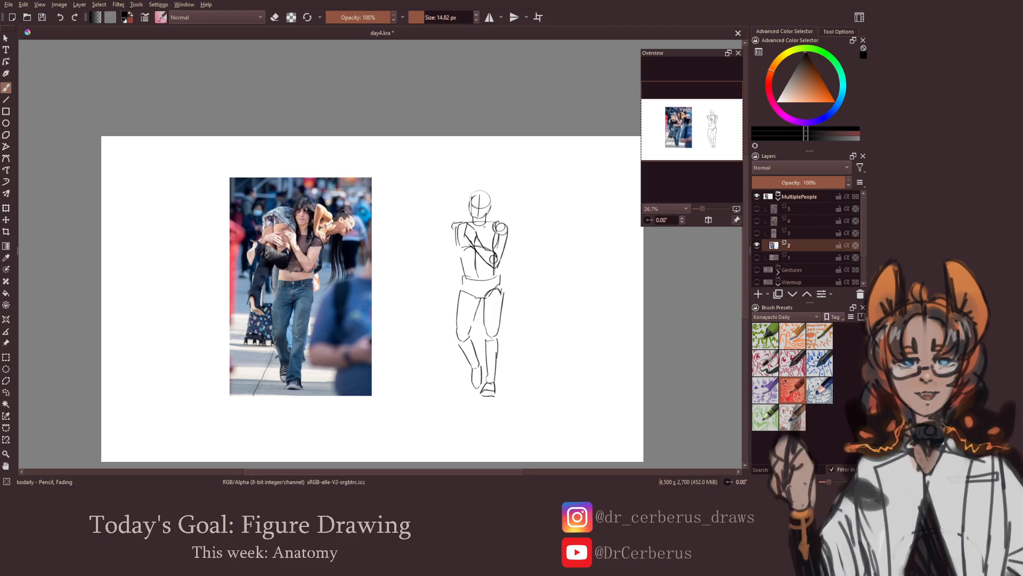
key("ctrl+s")
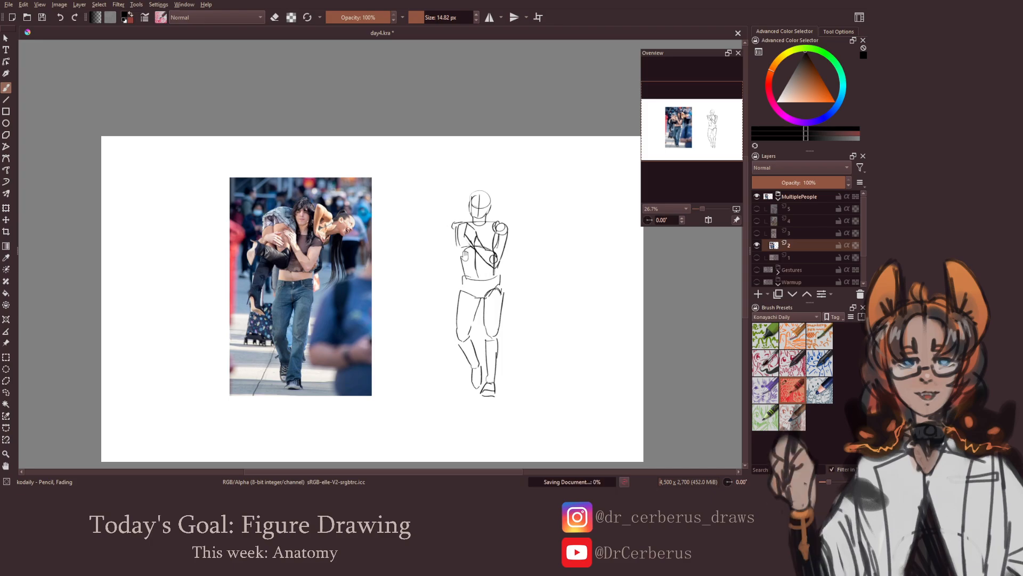
scroll(419, 209, "right", 1)
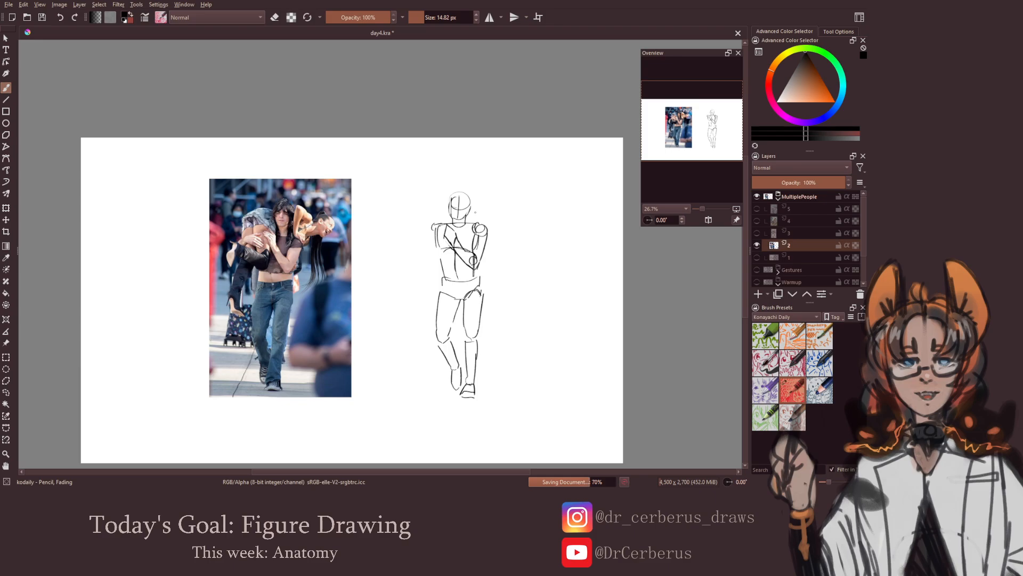
Sketch the carried person's tilted head out beside the carrier's shoulder, with a line for the upper back
mouse_move(511, 210)
left_mouse_down()
mouse_move(517, 226)
mouse_move(510, 218)
mouse_move(525, 214)
left_mouse_up()
key("ctrl+z")
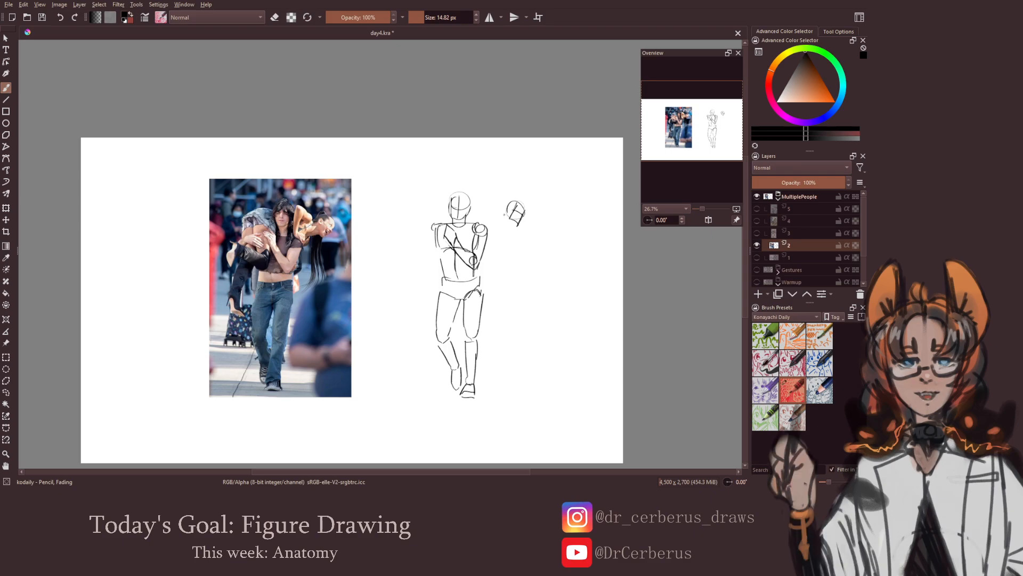
mouse_move(505, 205)
left_mouse_down()
mouse_move(510, 228)
mouse_move(469, 218)
mouse_move(479, 213)
mouse_move(475, 223)
left_mouse_up()
key("ctrl+z")
key("ctrl+z")
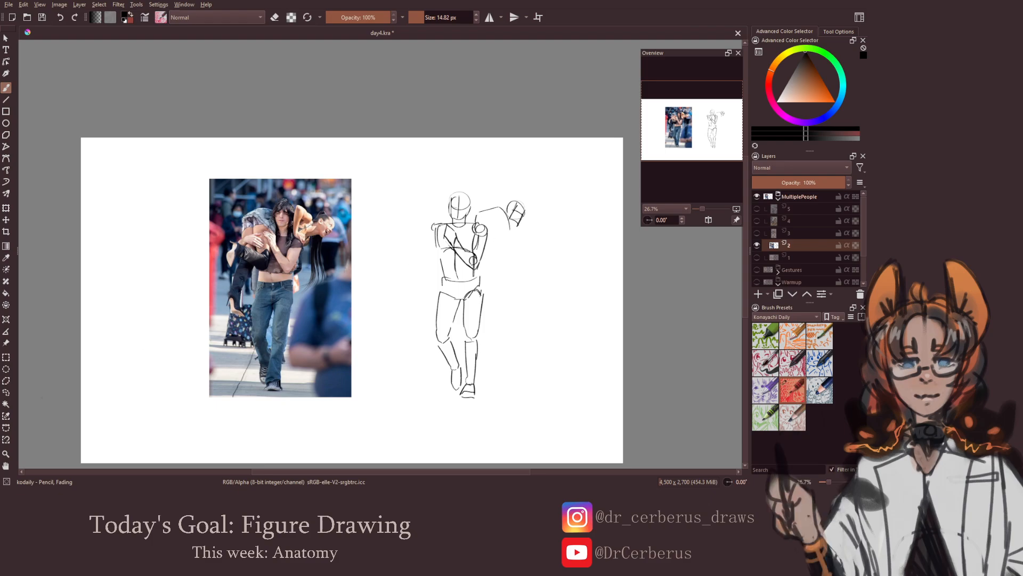
Select the carried person's head with a freehand selection and move it closer to the carrier's shoulder
left_click(5, 392)
key("ctrl+z")
mouse_move(478, 218)
left_mouse_down()
mouse_move(499, 190)
mouse_move(493, 227)
left_mouse_up()
key("ctrl+t")
left_click_drag(510, 217, 497, 228)
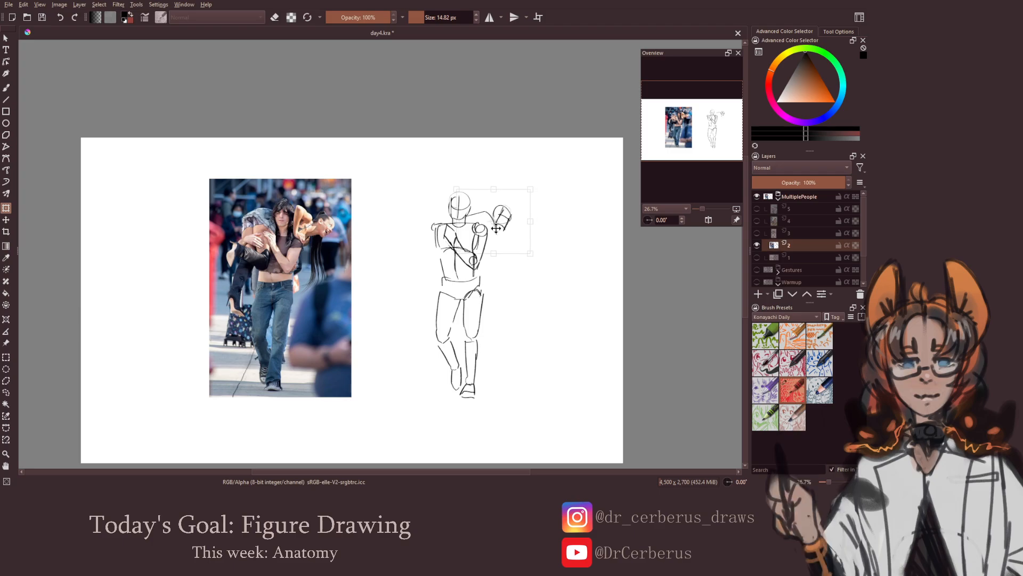
key("Return")
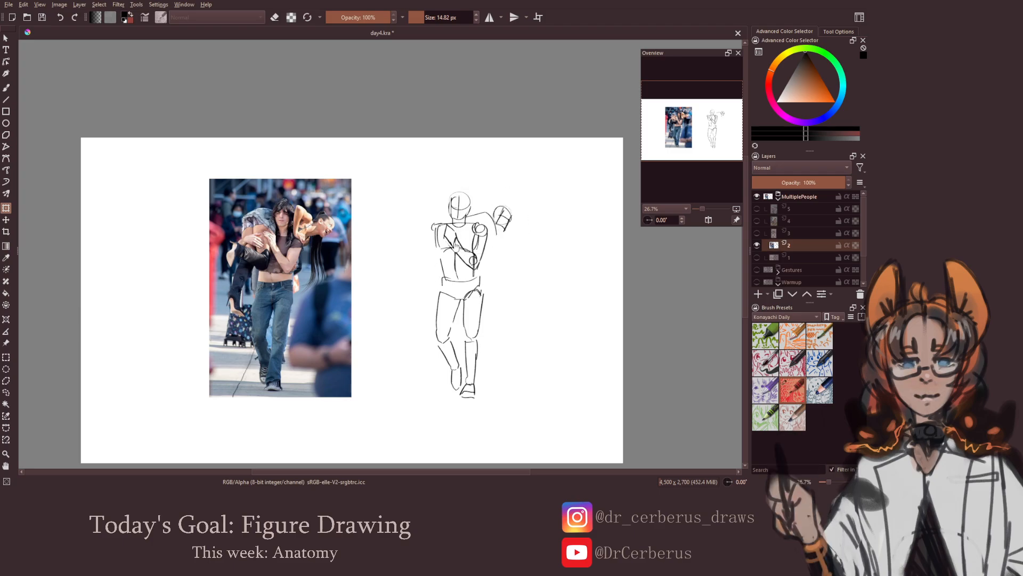
key("b")
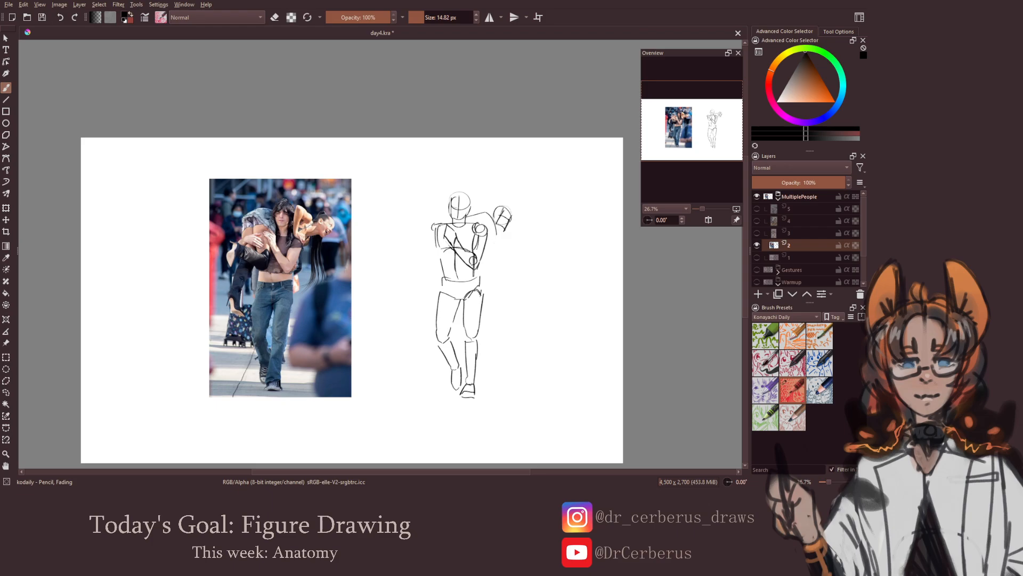
Draw the carried person's shoulder and torso lines, add the hips over the carrier's opposite shoulder, and save the document
mouse_move(479, 224)
left_mouse_down()
mouse_move(497, 233)
mouse_move(486, 216)
left_mouse_up()
mouse_move(429, 214)
left_mouse_down()
mouse_move(450, 215)
mouse_move(443, 207)
left_mouse_up()
key("ctrl+s")
key("e")
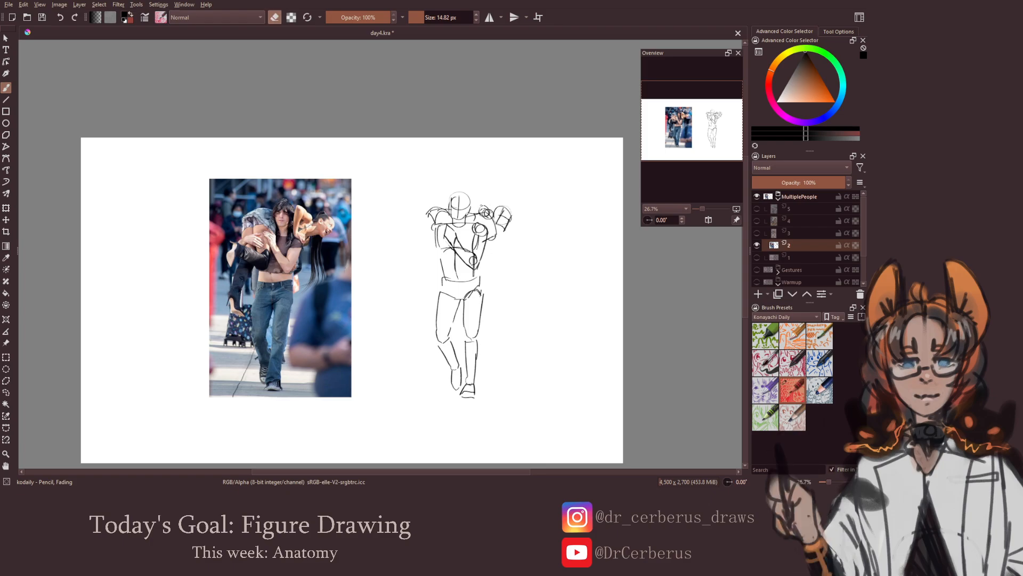
key("e")
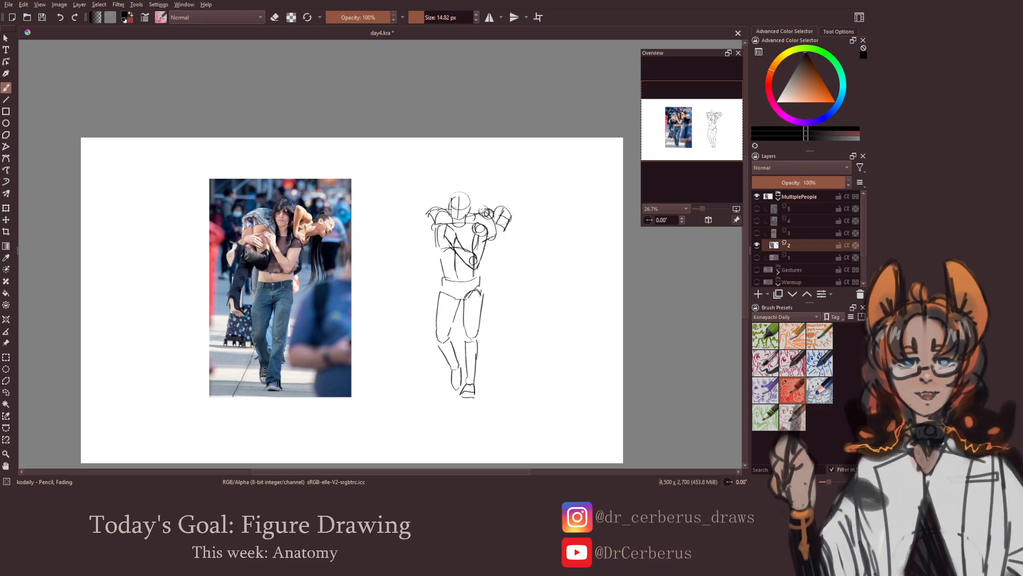
Draw the carried person's bent arm beside the carrier's head, clean up the overlapping lines, and save the document
mouse_move(478, 198)
left_mouse_down()
mouse_move(486, 209)
mouse_move(472, 227)
mouse_move(487, 233)
mouse_move(474, 235)
mouse_move(483, 223)
left_mouse_up()
key("e")
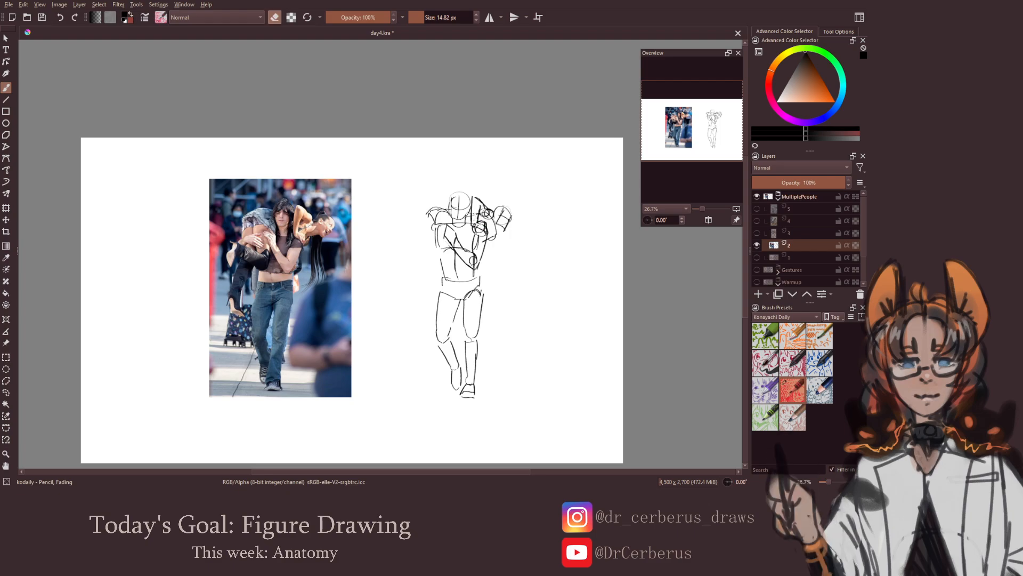
key("e")
mouse_move(497, 225)
left_mouse_down()
mouse_move(488, 235)
mouse_move(496, 224)
left_mouse_up()
key("ctrl+z")
key("e")
key("e")
key("ctrl+s")
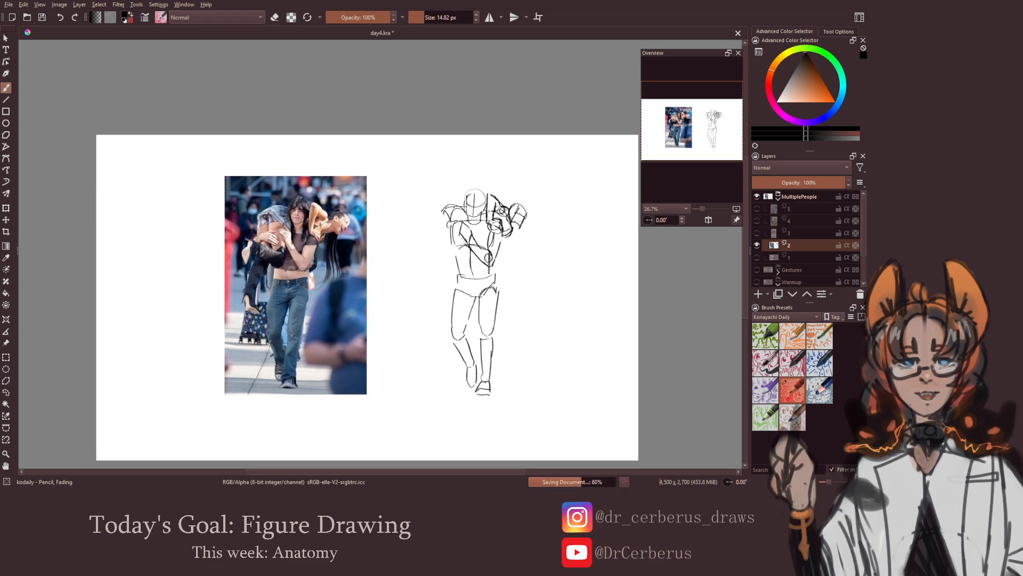
Draw the carried person's near thigh down the carrier's chest with a circle for the knee
mouse_move(497, 256)
left_mouse_down()
mouse_move(501, 286)
mouse_move(481, 257)
mouse_move(493, 253)
mouse_move(496, 216)
mouse_move(481, 262)
mouse_move(493, 260)
left_mouse_up()
key("e")
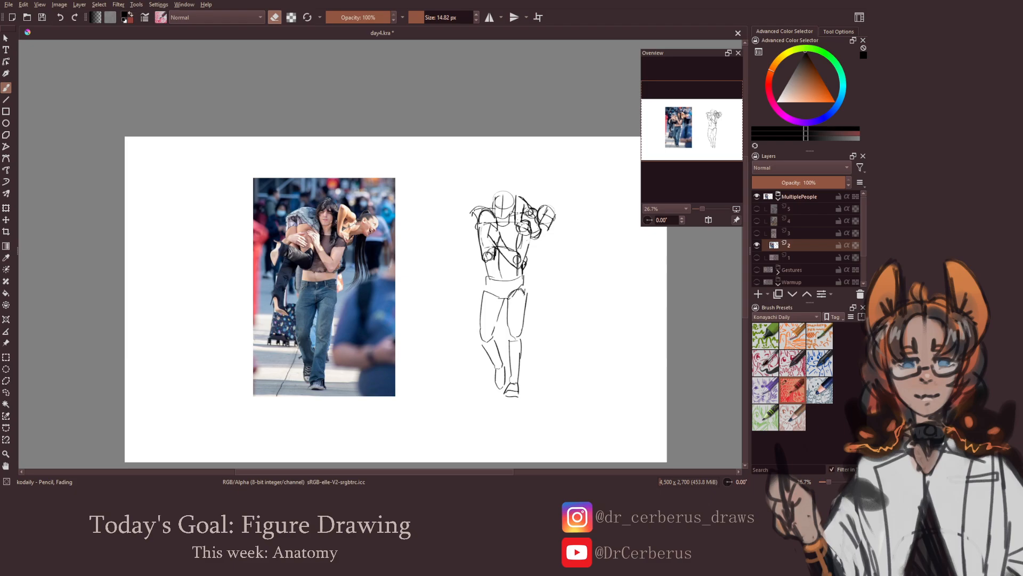
key("e")
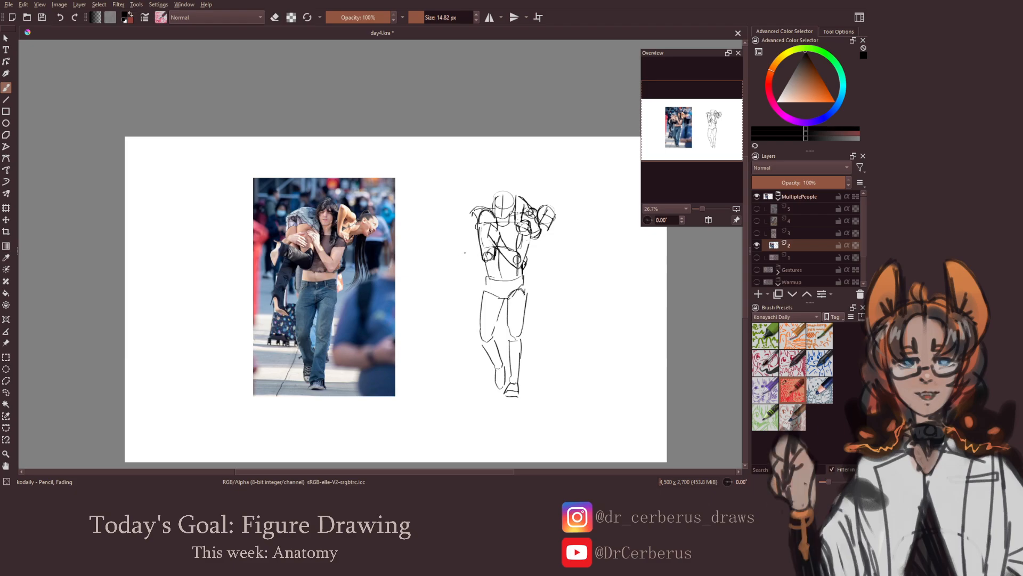
Draw the carried person's near lower leg and foot extending outward from the knee, and save the document
mouse_move(459, 255)
left_mouse_down()
mouse_move(496, 257)
mouse_move(477, 259)
mouse_move(492, 267)
left_mouse_up()
mouse_move(456, 242)
left_mouse_down()
mouse_move(447, 269)
mouse_move(460, 258)
left_mouse_up()
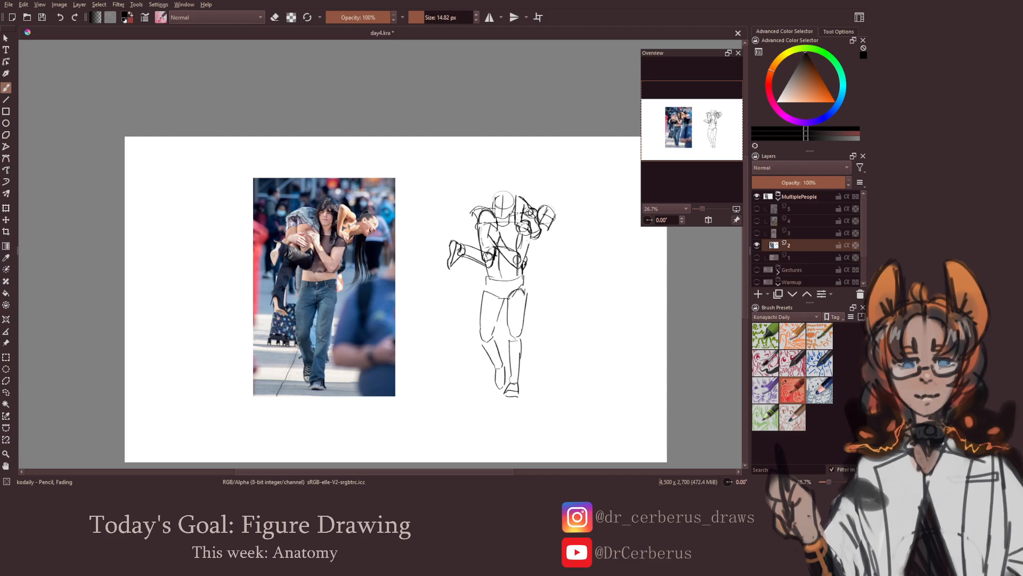
key("m")
key("minus")
key("ctrl+s")
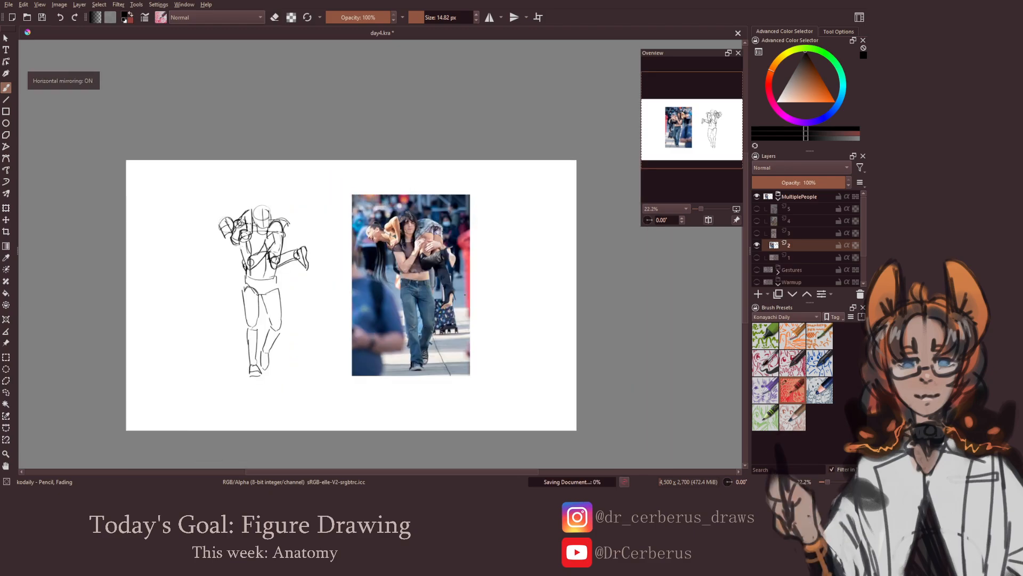
key("m")
Draw the carried person's other leg hanging down behind the near foot
mouse_move(453, 249)
left_mouse_down()
mouse_move(498, 211)
mouse_move(482, 279)
mouse_move(501, 262)
mouse_move(487, 285)
left_mouse_up()
key("ctrl+z")
key("ctrl+z")
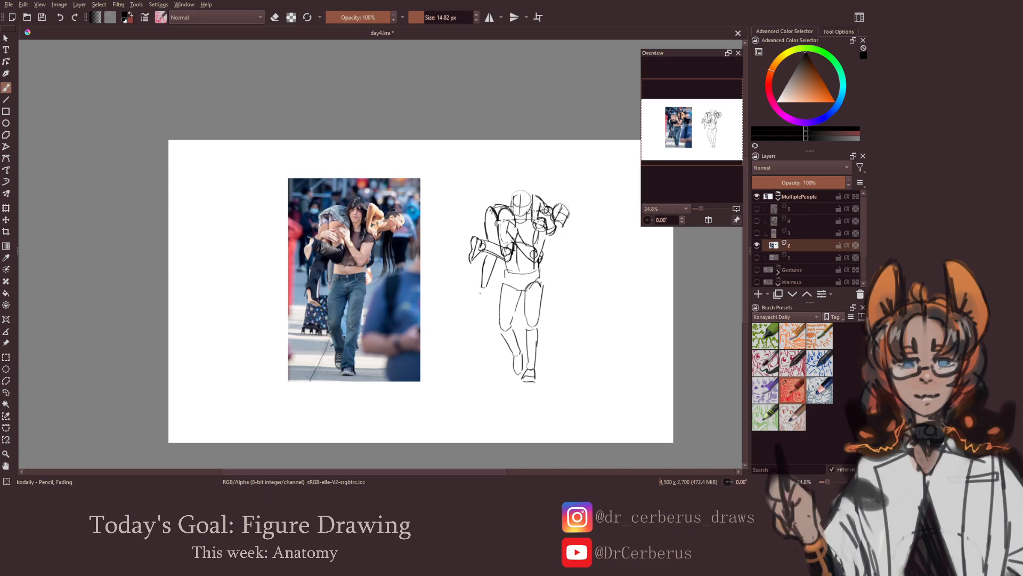
Add the foot to the carried person's hanging leg, save the document, and check the sketch in a mirrored view
mouse_move(477, 294)
left_mouse_down()
mouse_move(492, 305)
mouse_move(475, 349)
left_mouse_up()
key("ctrl+z")
key("ctrl+s")
key("m")
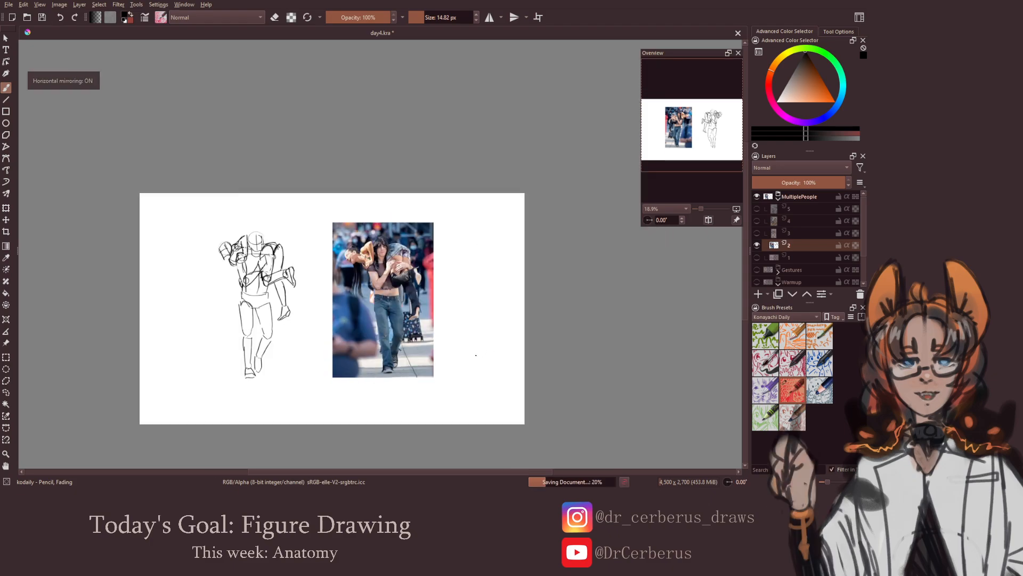
key("m")
Touch up the lines where the carried person's hips meet the carrier's shoulder, and save the document
mouse_move(499, 307)
left_mouse_down()
mouse_move(522, 296)
mouse_move(487, 307)
left_mouse_up()
left_click_drag(487, 307, 492, 298)
key("e")
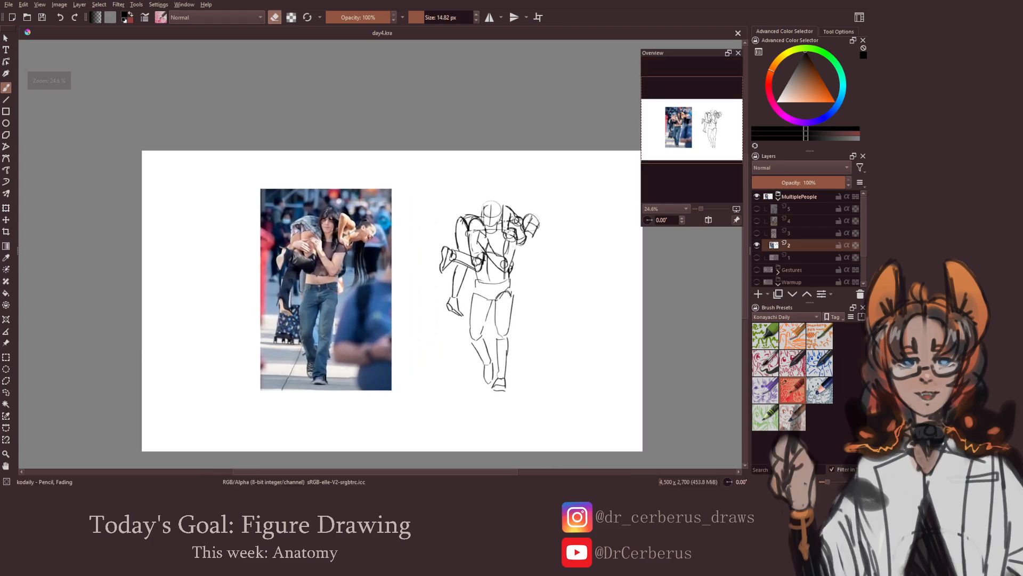
key("e")
left_click(476, 226)
key("e")
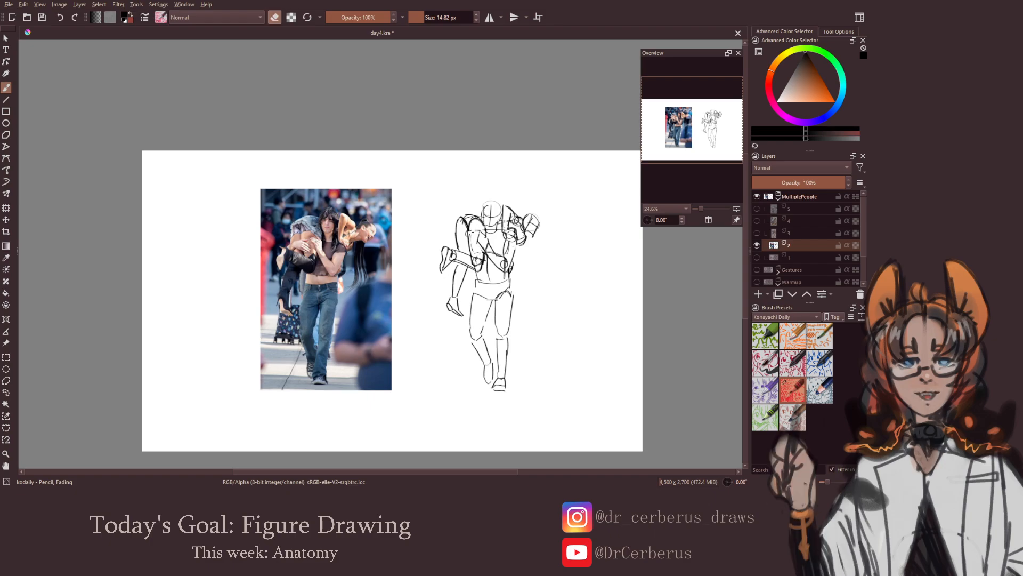
key("e")
key("ctrl+s")
mouse_move(509, 291)
left_mouse_down()
mouse_move(495, 289)
mouse_move(506, 309)
mouse_move(495, 316)
mouse_move(529, 293)
left_mouse_up()
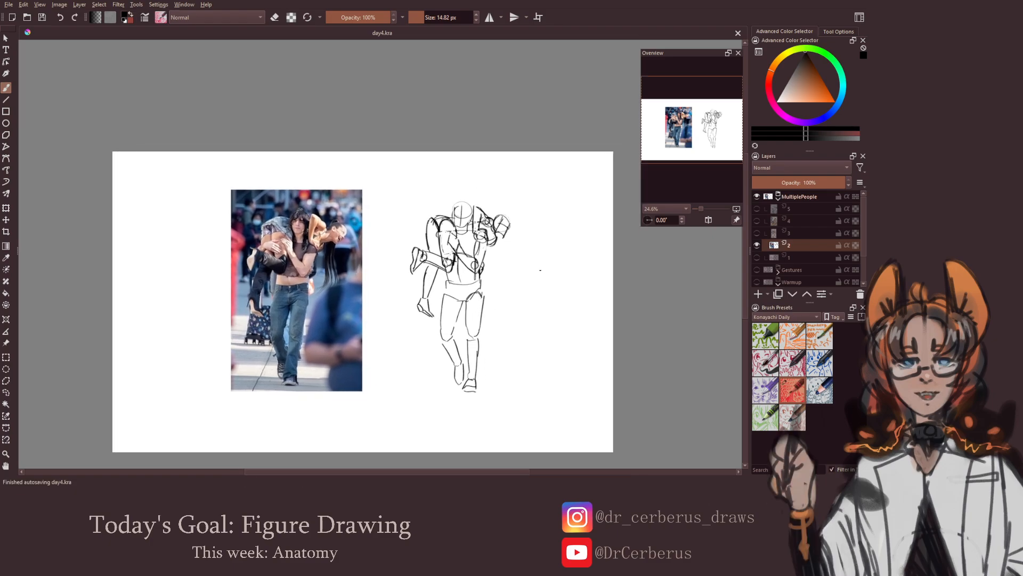
Hide layer 2, preview the reference photos on layers 3, 4 and 5, and make layer 3 visible and active for drawing
left_click(757, 244)
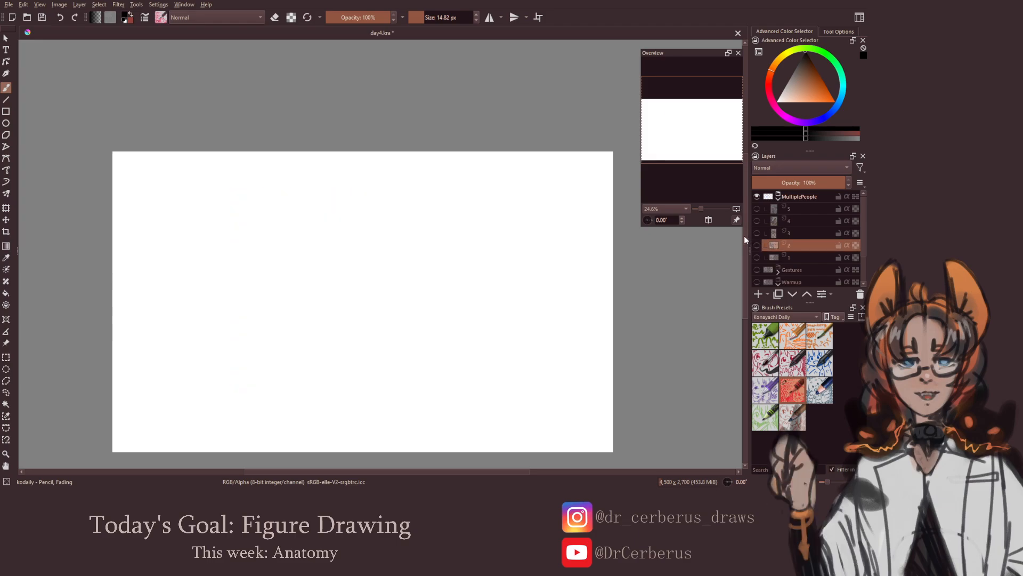
left_click(757, 232)
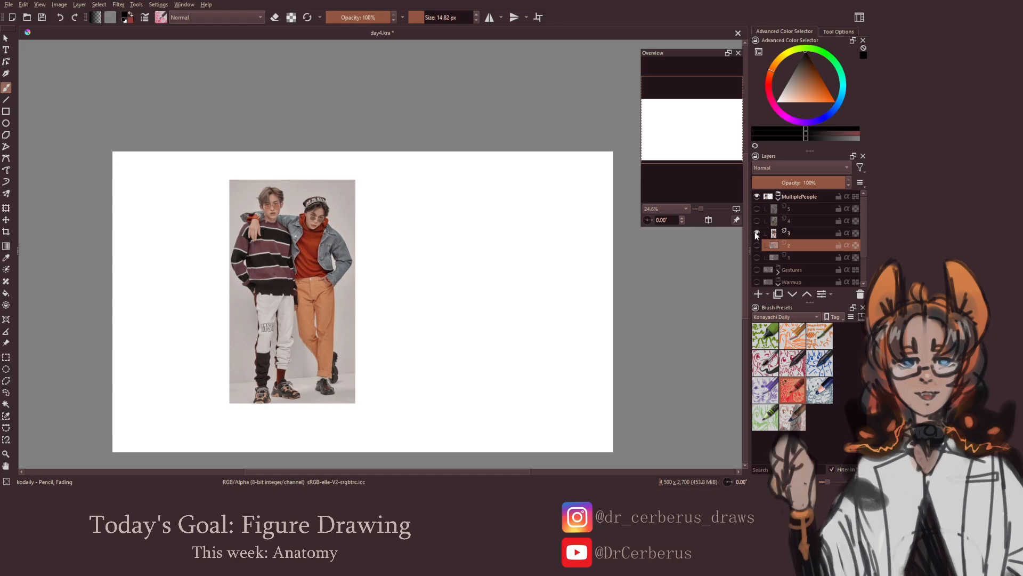
left_click(757, 232)
left_click(757, 220)
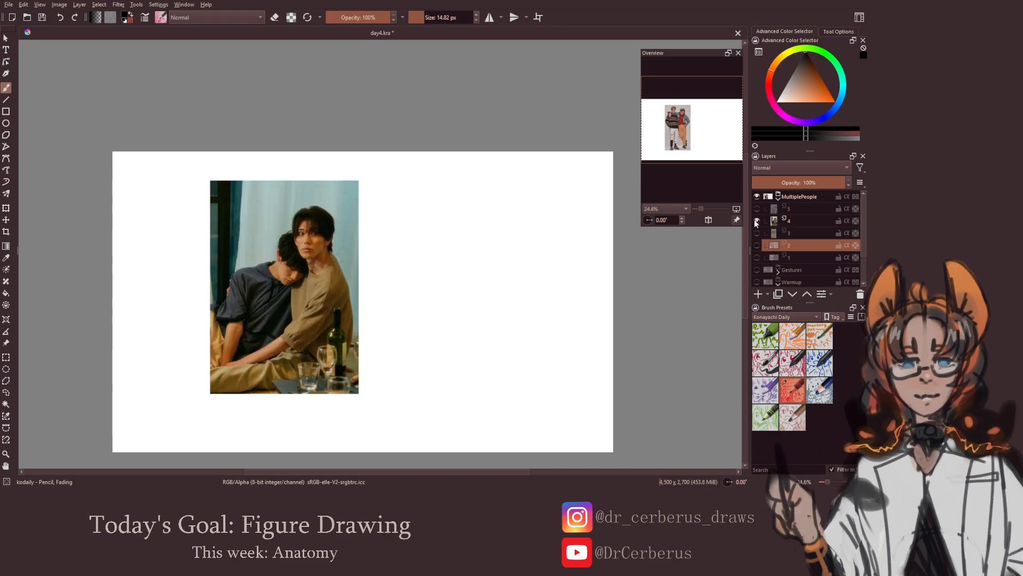
left_click(757, 220)
left_click(756, 208)
left_click(757, 208)
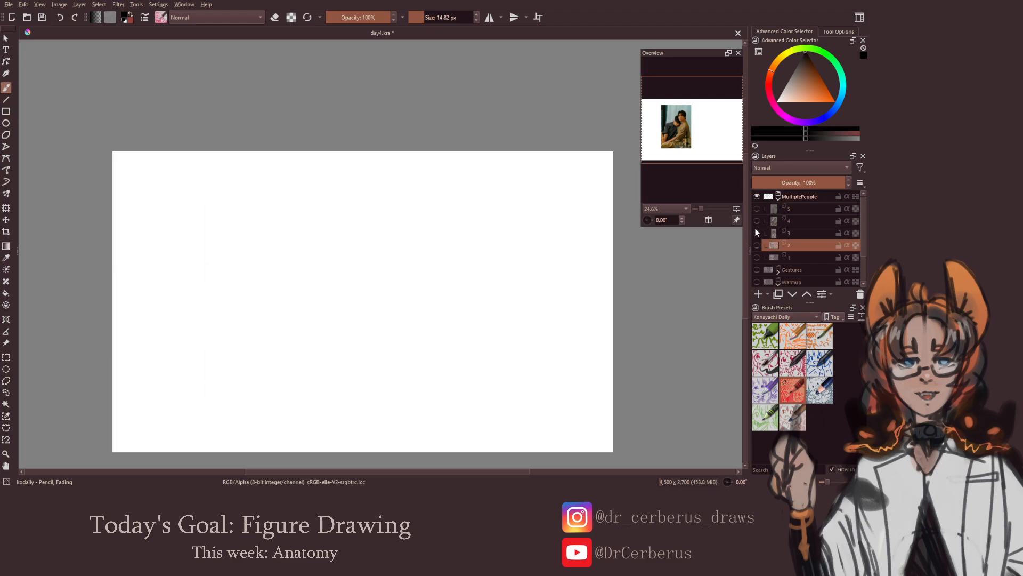
left_click(757, 233)
left_click(766, 232)
Sketch the striped-sweater person's head and chest block beside the reference photo on layer 3
left_click_drag(398, 296, 426, 280)
key("ctrl+s")
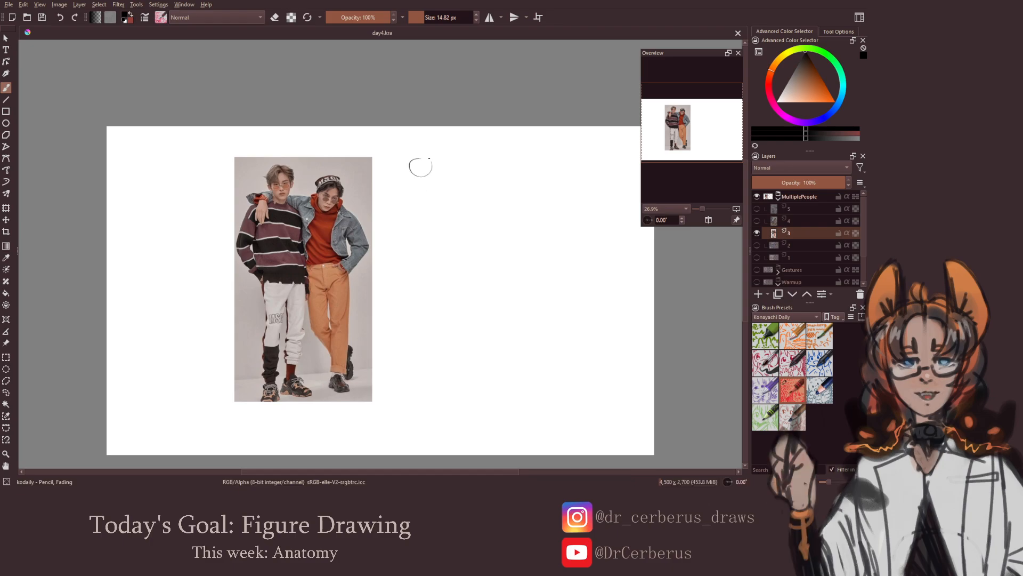
key("ctrl+z")
mouse_move(420, 163)
left_mouse_down()
mouse_move(427, 182)
mouse_move(425, 166)
mouse_move(433, 174)
mouse_move(412, 166)
mouse_move(414, 179)
mouse_move(447, 198)
mouse_move(400, 208)
mouse_move(404, 224)
mouse_move(450, 219)
left_mouse_up()
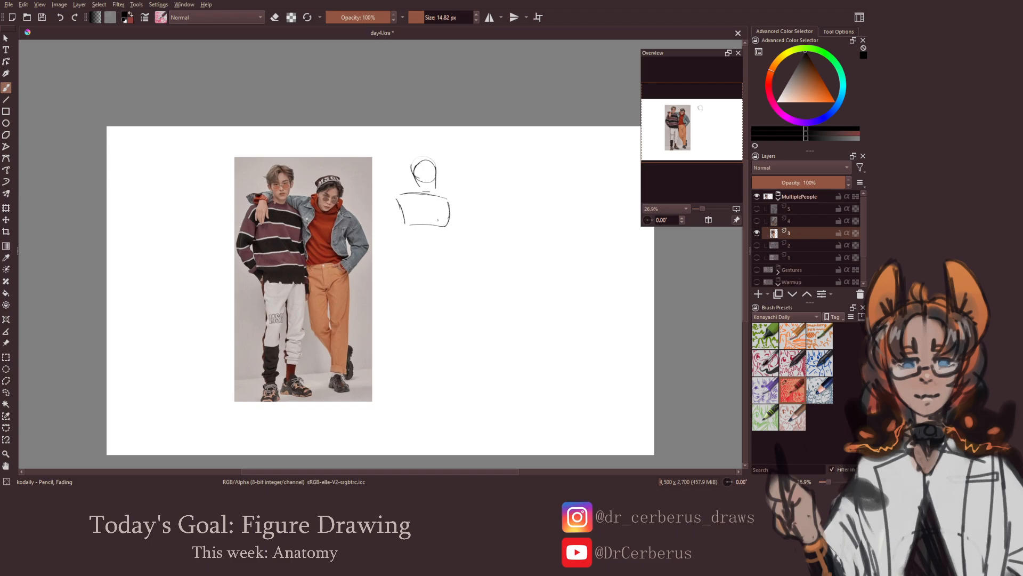
Add the sweater person's neck, shoulder and upper arm down to the elbow, and block in the pelvis
mouse_move(417, 180)
left_mouse_down()
mouse_move(419, 193)
mouse_move(397, 197)
mouse_move(405, 200)
left_mouse_up()
left_click_drag(386, 233, 385, 234)
key("ctrl+z")
left_click_drag(417, 248, 447, 245)
left_click_drag(446, 245, 455, 249)
key("ctrl+z")
key("ctrl+z")
mouse_move(455, 248)
left_mouse_down()
mouse_move(416, 267)
mouse_move(454, 267)
left_mouse_up()
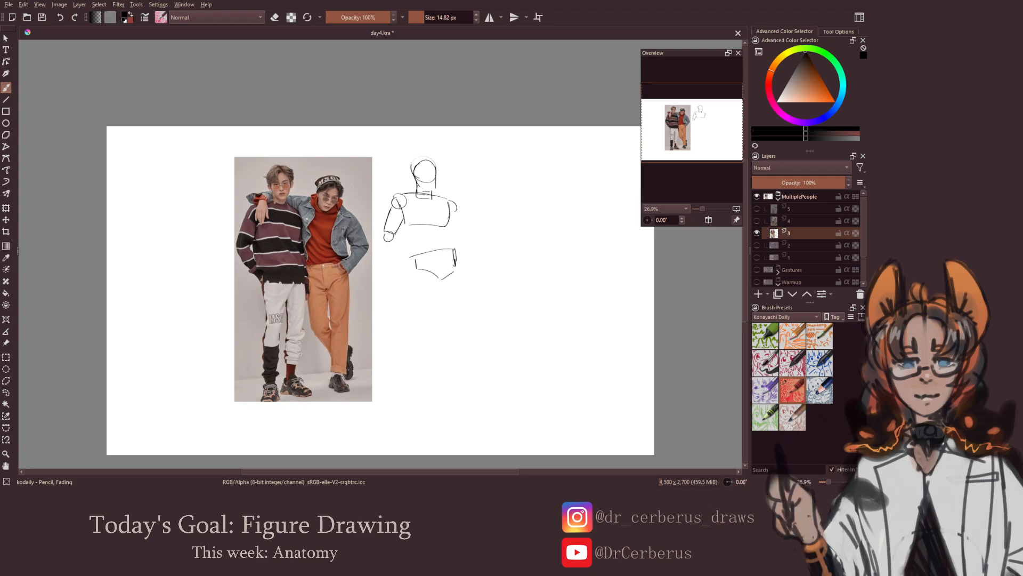
Connect the sweater person's chest to the pelvis with waist lines, and draw the outer leg's thigh and knee
left_click_drag(444, 225, 454, 263)
key("e")
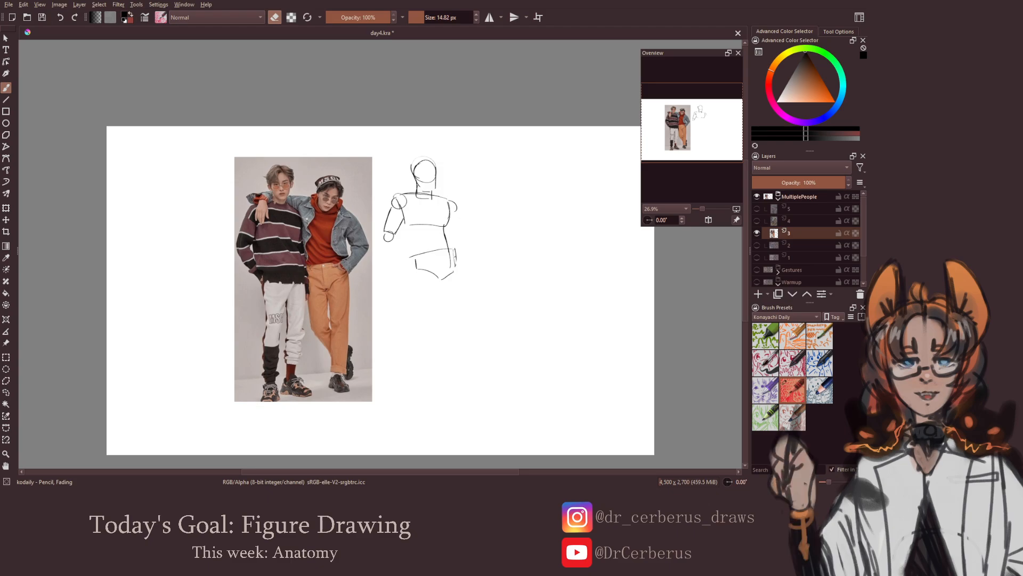
key("e")
left_click_drag(403, 228, 412, 256)
mouse_move(413, 266)
left_mouse_down()
mouse_move(431, 276)
mouse_move(411, 306)
mouse_move(419, 322)
mouse_move(432, 316)
left_mouse_up()
left_click_drag(432, 278, 431, 315)
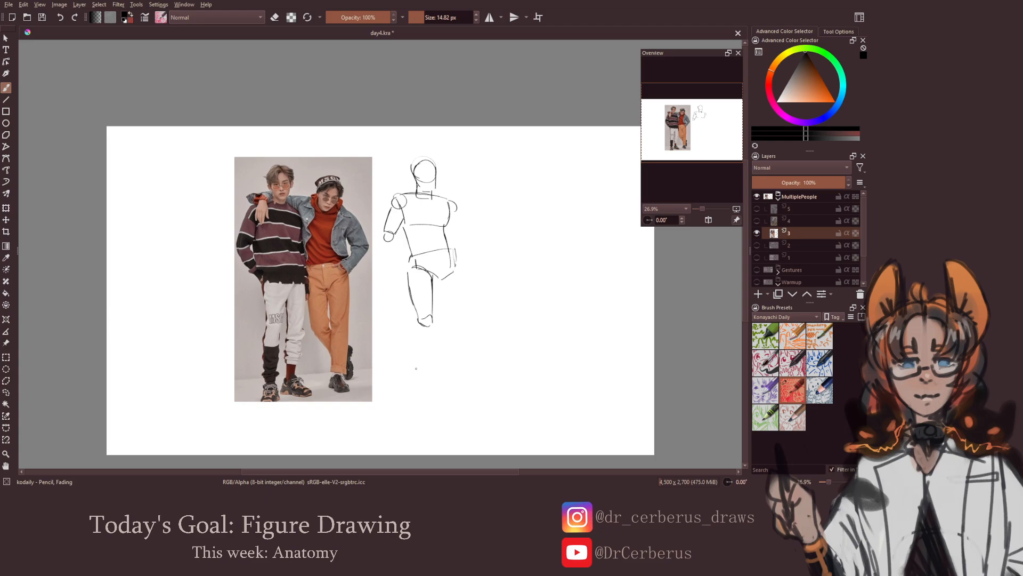
left_click_drag(418, 370, 427, 371)
mouse_move(417, 326)
left_mouse_down()
mouse_move(416, 373)
mouse_move(429, 371)
left_mouse_up()
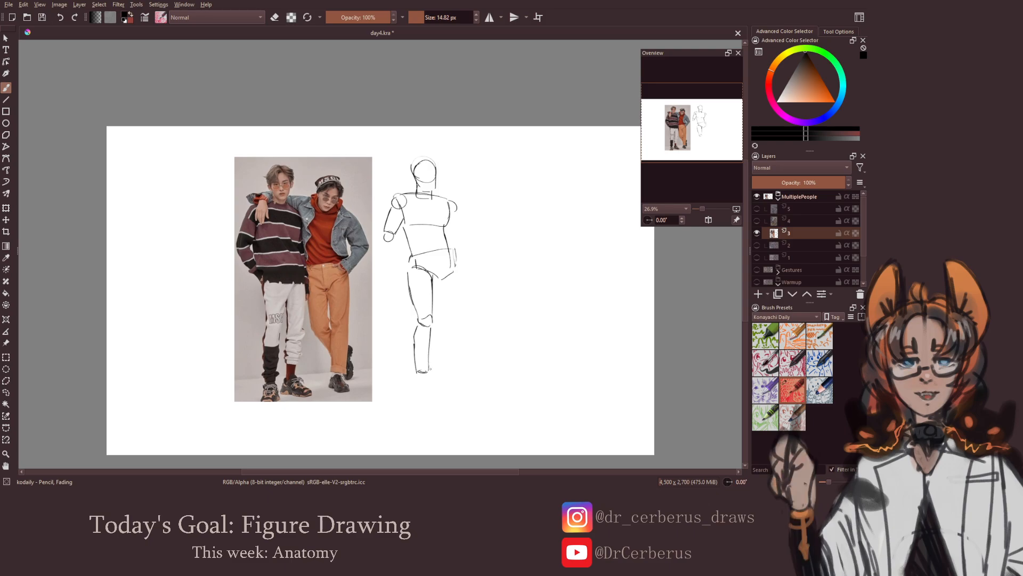
key("ctrl+z")
key("ctrl+z")
key("ctrl+z")
key("ctrl+z")
Draw the lower leg below the sweater person's finished thigh, slanting slightly outward, and add its foot
left_click_drag(416, 372, 423, 373)
key("e")
key("e")
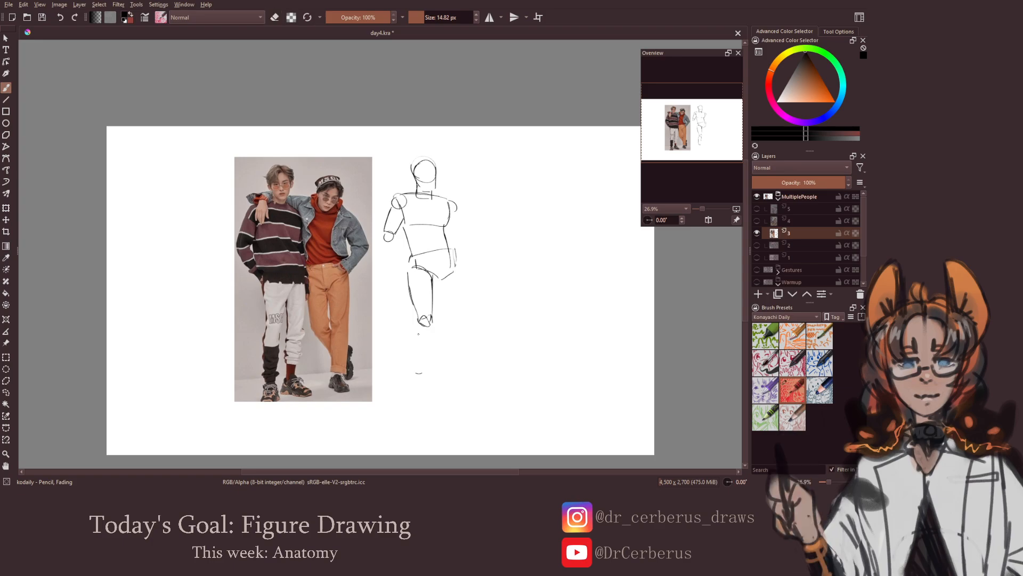
left_click_drag(414, 322, 422, 374)
key("ctrl+z")
left_click_drag(430, 329, 426, 368)
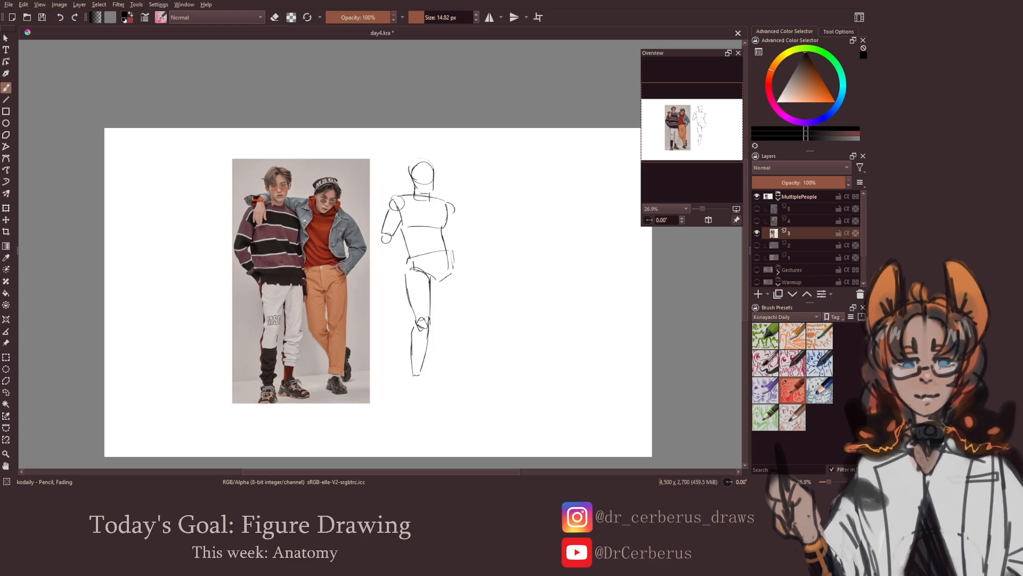
left_click_drag(410, 381, 418, 379)
left_click_drag(403, 394, 418, 397)
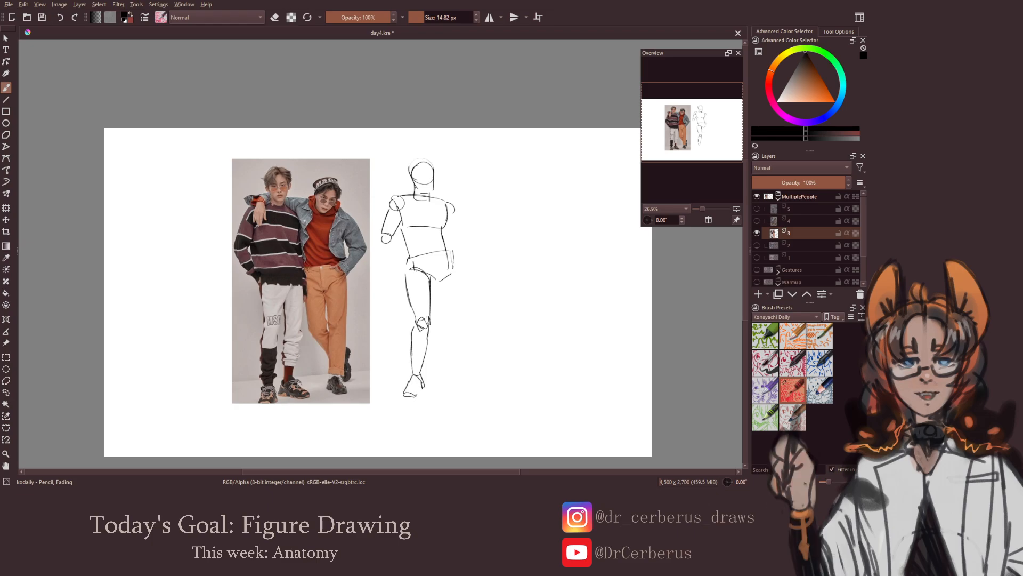
Draw the thigh and knee of the sweater person's other leg and start its lower leg
left_click_drag(449, 353, 439, 361)
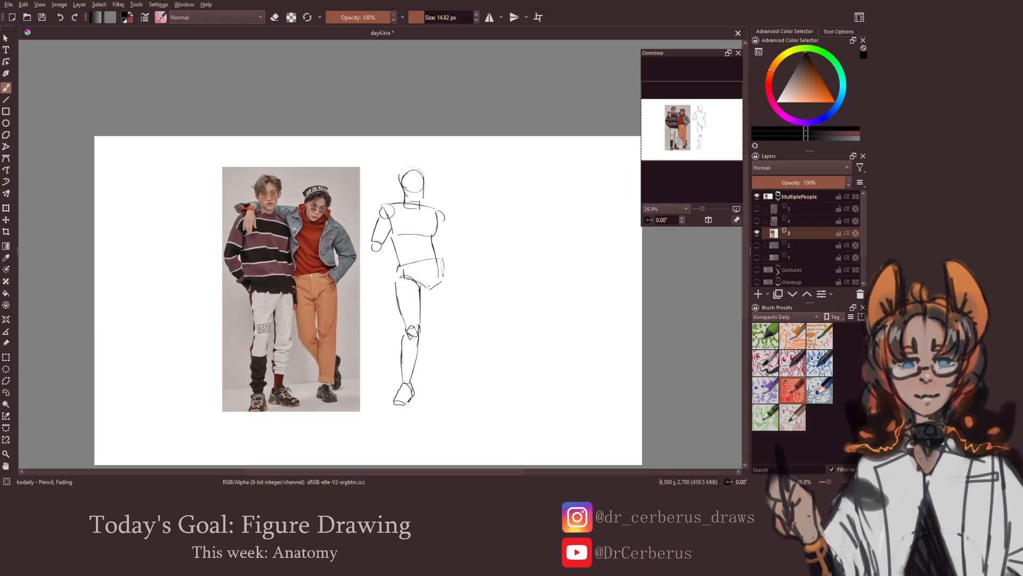
key("e")
key("e")
mouse_move(438, 264)
left_mouse_down()
mouse_move(441, 307)
mouse_move(430, 276)
mouse_move(424, 300)
mouse_move(426, 318)
mouse_move(443, 322)
mouse_move(433, 350)
mouse_move(439, 380)
left_mouse_up()
key("e")
key("e")
key("ctrl+z")
key("ctrl+z")
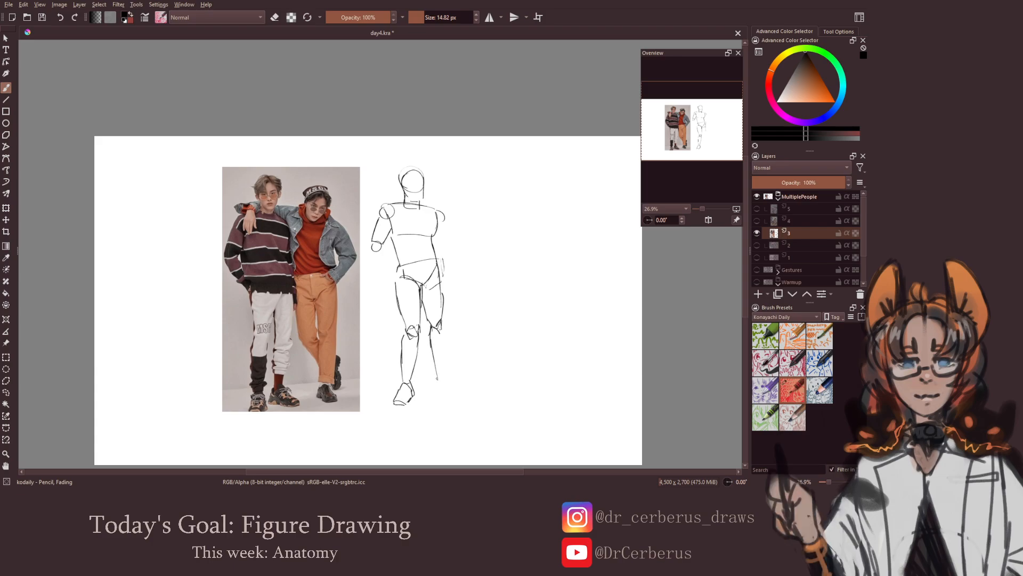
Complete the sweater person's second lower leg, add its outward-turned foot, and save the document
left_click_drag(445, 327, 439, 392)
left_click_drag(440, 392, 461, 398)
left_click_drag(449, 363, 463, 368)
key("ctrl+s")
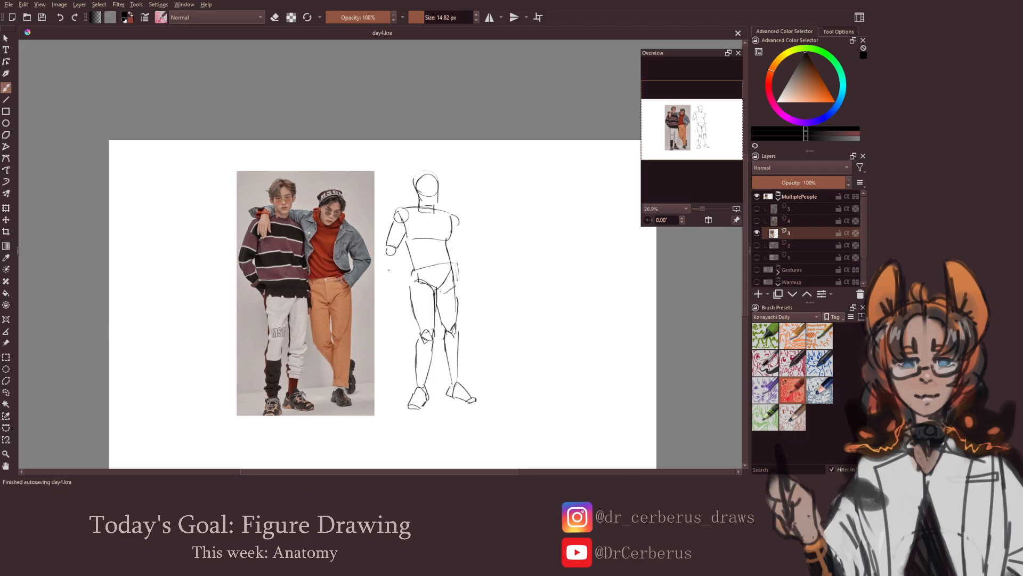
Draw the sweater person's forearm and hand reaching to the hip, and start the other arm alongside the torso
mouse_move(399, 252)
left_mouse_down()
mouse_move(414, 275)
mouse_move(396, 267)
mouse_move(416, 283)
mouse_move(396, 292)
left_mouse_up()
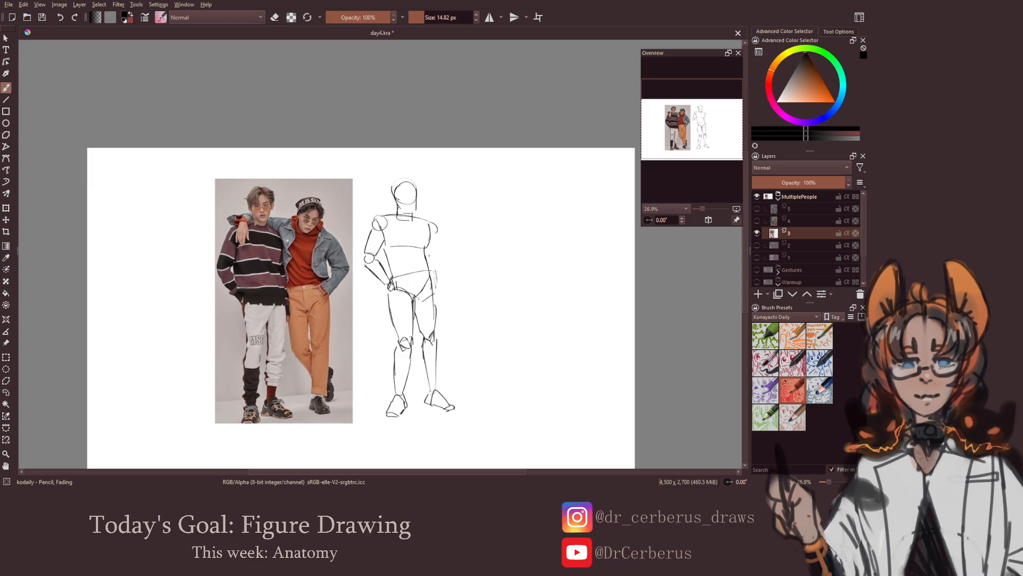
left_click_drag(431, 238, 436, 260)
Freehand-select the sweater person's outer lower leg and foot, nudge them slightly toward the other leg, deselect, and save the document
left_click(6, 392)
mouse_move(382, 352)
left_mouse_down()
mouse_move(414, 350)
mouse_move(423, 371)
mouse_move(388, 384)
left_mouse_up()
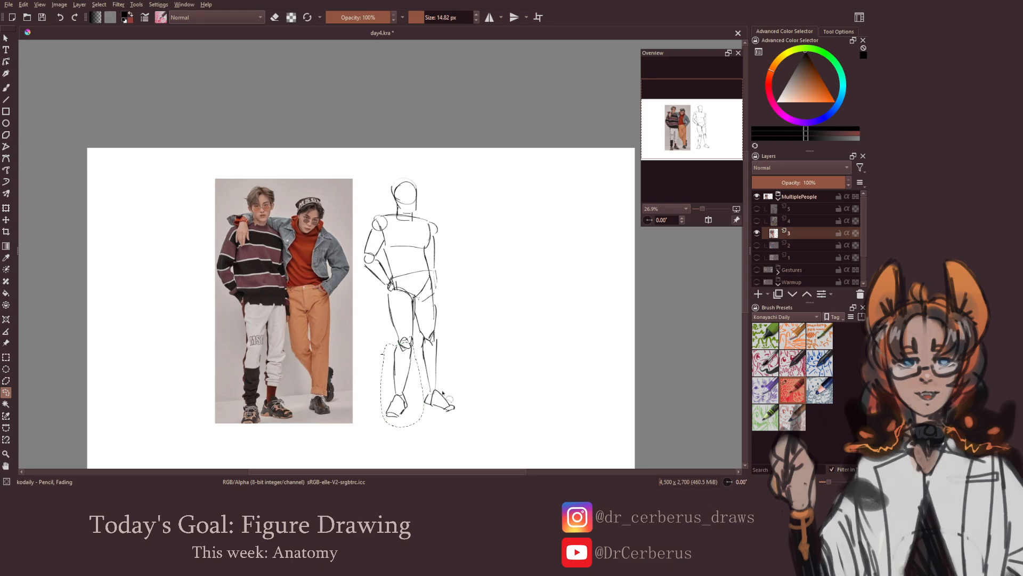
key("ctrl+t")
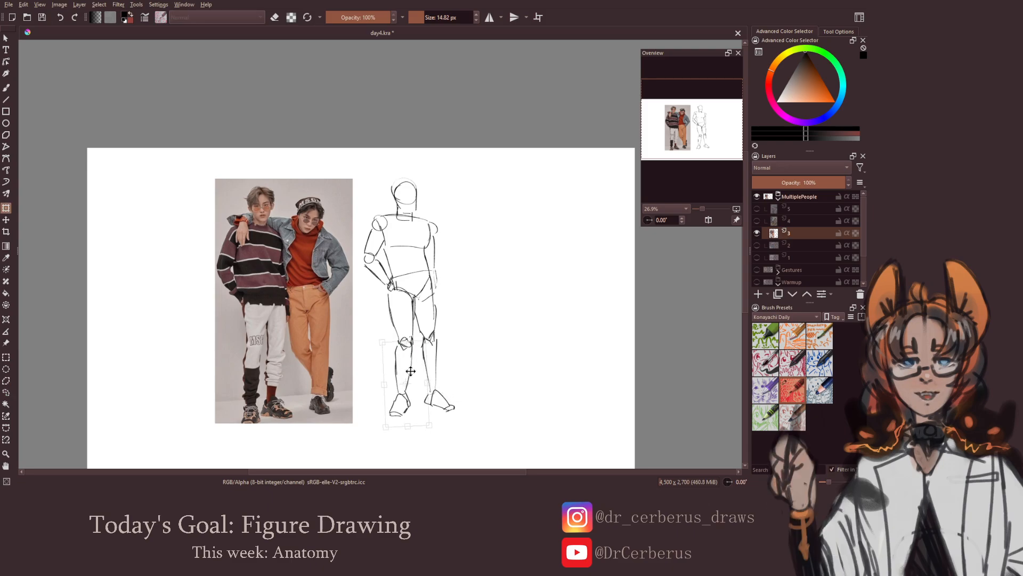
left_click_drag(410, 370, 411, 372)
key("Return")
key("ctrl+shift+a")
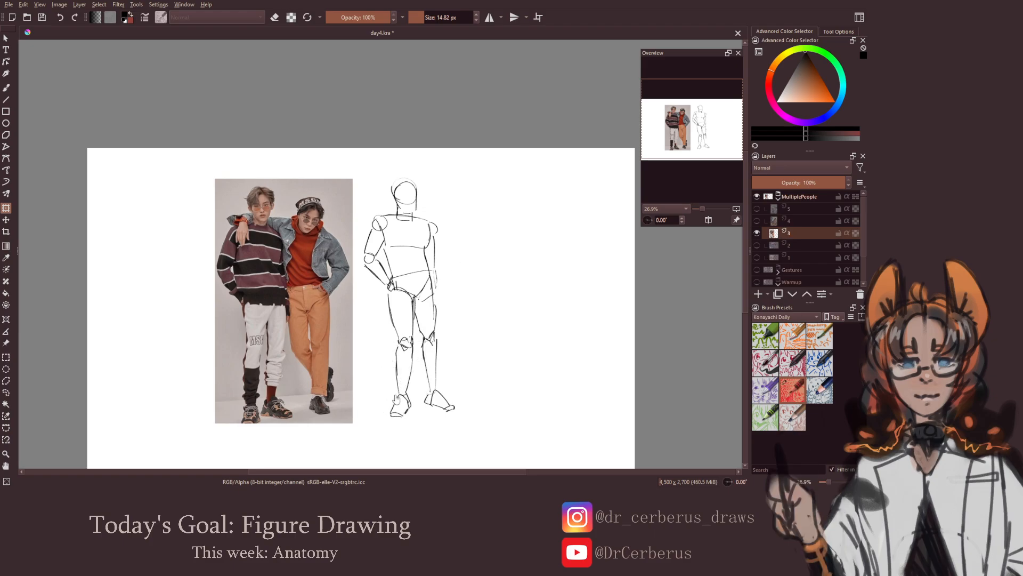
key("b")
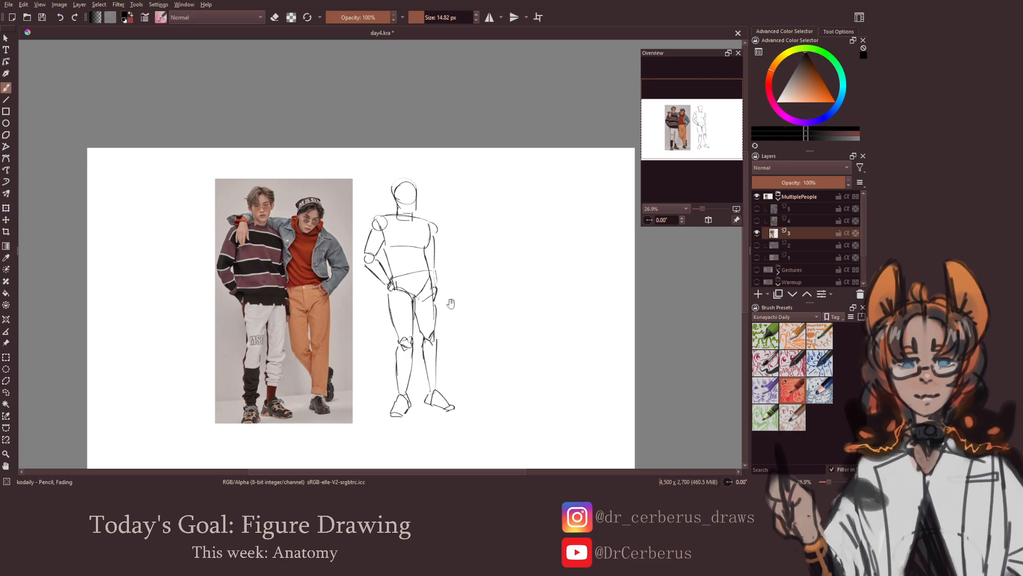
left_click_drag(450, 304, 431, 301)
key("ctrl+s")
Sketch the denim-jacket person's shoulder line, chest, head and outer shoulder next to the first figure
mouse_move(385, 218)
left_mouse_down()
mouse_move(387, 271)
mouse_move(382, 230)
mouse_move(358, 226)
mouse_move(414, 231)
left_mouse_up()
key("ctrl+z")
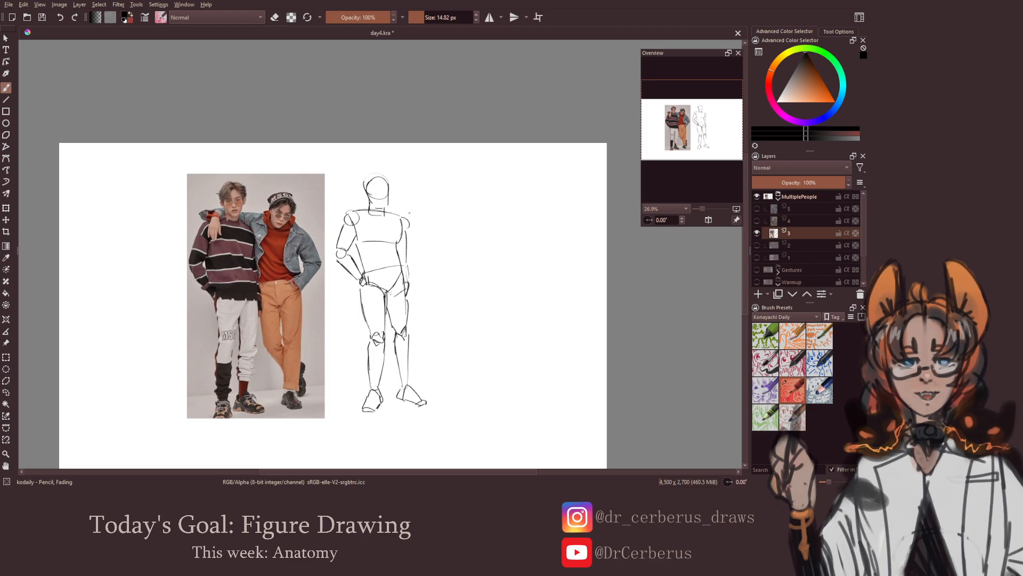
mouse_move(407, 211)
left_mouse_down()
mouse_move(402, 238)
mouse_move(450, 221)
left_mouse_up()
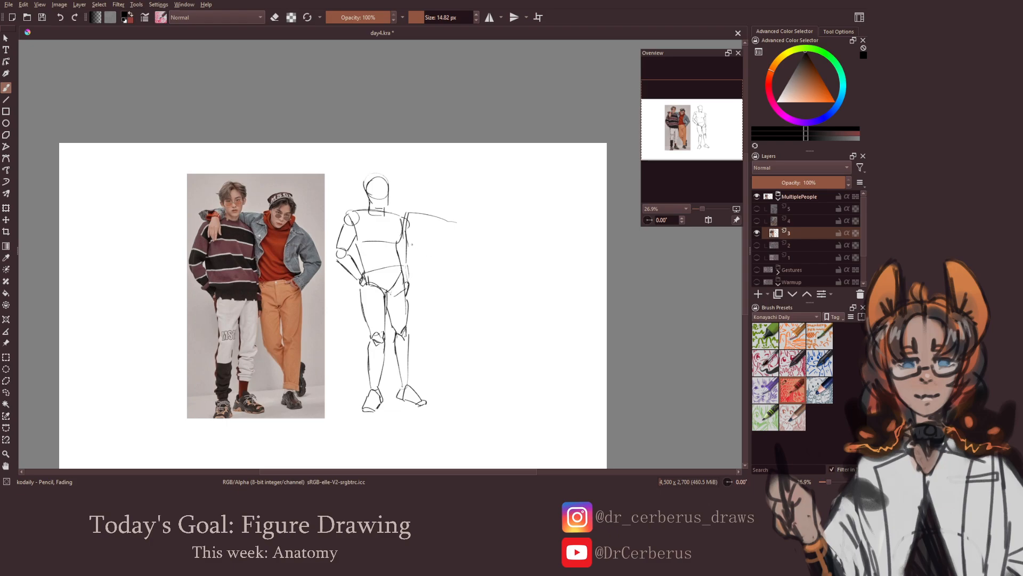
mouse_move(409, 244)
left_mouse_down()
mouse_move(441, 251)
mouse_move(452, 241)
mouse_move(433, 249)
left_mouse_up()
key("ctrl+z")
left_click_drag(424, 194, 436, 221)
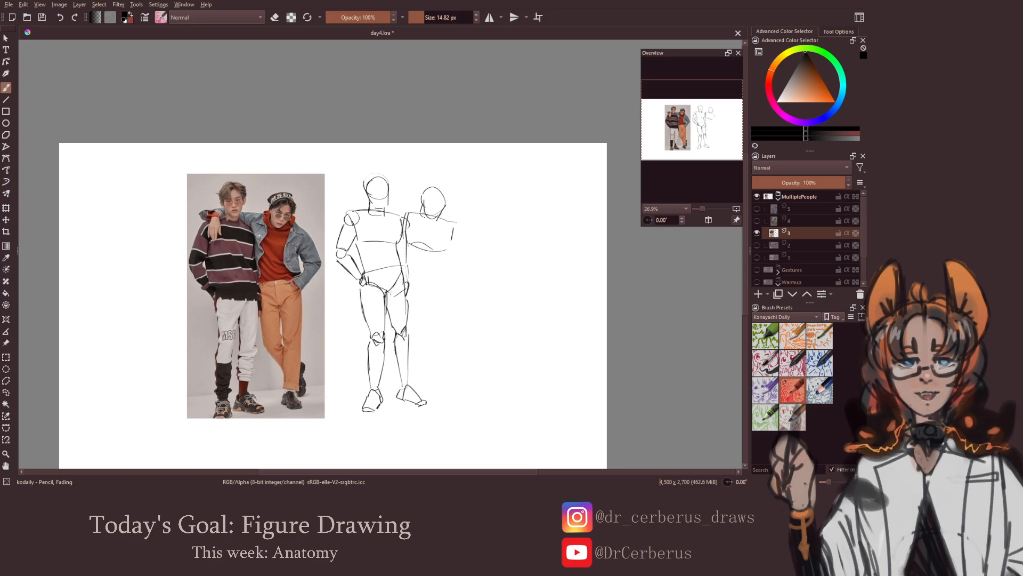
left_click_drag(451, 227, 458, 238)
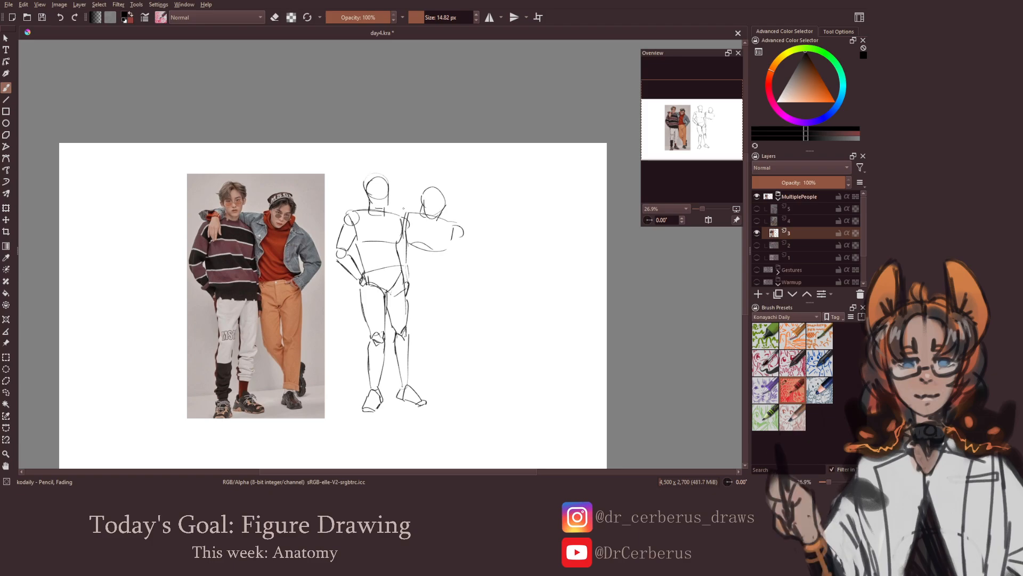
Draw the jacket person's arm passing behind the sweater person's neck, with the hand hanging over the far shoulder
left_click_drag(399, 211, 421, 214)
left_click_drag(386, 203, 409, 208)
left_click_drag(363, 214, 350, 235)
left_click_drag(421, 240, 411, 237)
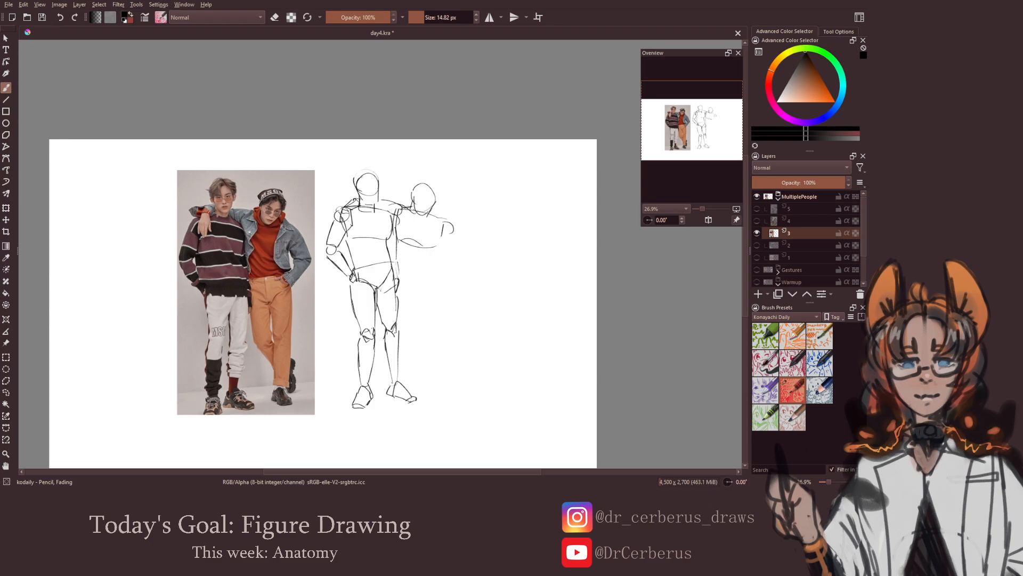
Draw the jacket person's waist, pelvis and straight supporting leg down to the foot
key("e")
key("e")
mouse_move(400, 274)
left_mouse_down()
mouse_move(420, 290)
mouse_move(440, 265)
left_mouse_up()
key("ctrl+z")
left_click_drag(438, 248, 445, 315)
key("ctrl+z")
mouse_move(439, 274)
left_mouse_down()
mouse_move(437, 324)
mouse_move(423, 324)
mouse_move(435, 356)
mouse_move(427, 371)
mouse_move(449, 395)
mouse_move(424, 388)
left_mouse_up()
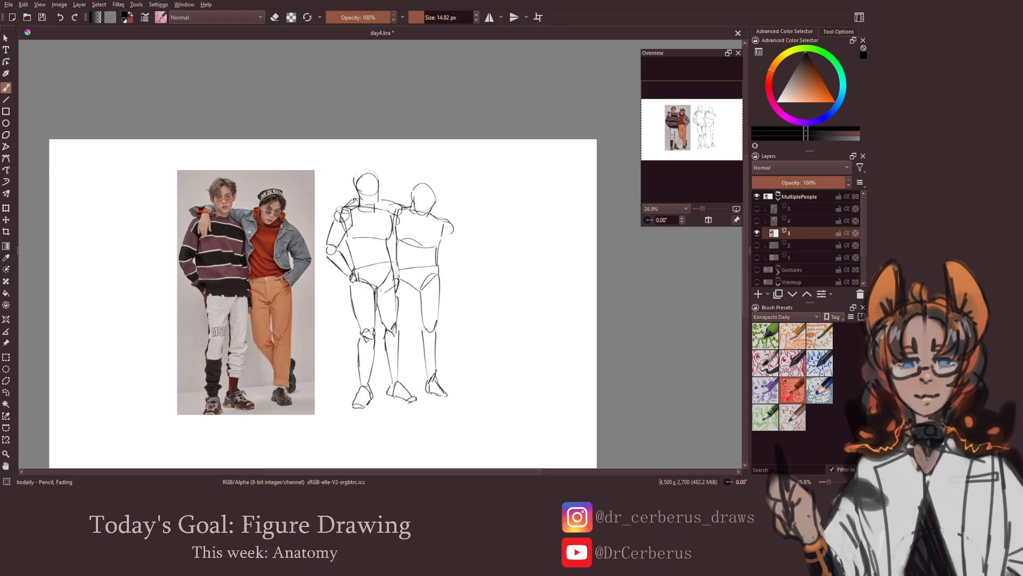
Draw the jacket person's other thigh and the lower leg crossing behind the supporting leg
mouse_move(410, 285)
left_mouse_down()
mouse_move(416, 295)
mouse_move(404, 323)
left_mouse_up()
left_click_drag(414, 339, 436, 379)
key("ctrl+z")
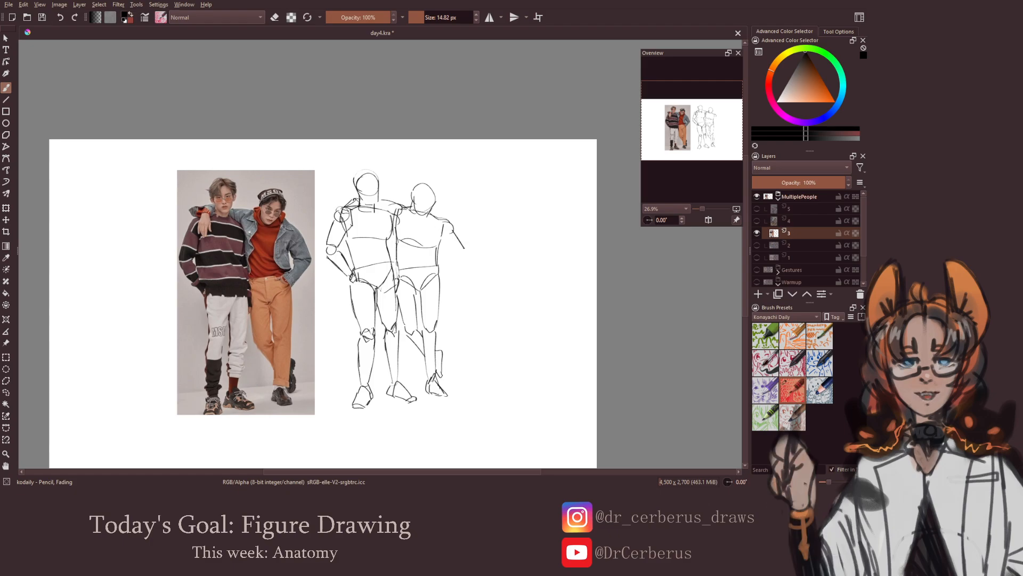
Draw the jacket person's free arm bent at the elbow with the hand at the hip, and save the document
mouse_move(451, 228)
left_mouse_down()
mouse_move(466, 251)
mouse_move(449, 251)
mouse_move(464, 252)
mouse_move(440, 276)
left_mouse_up()
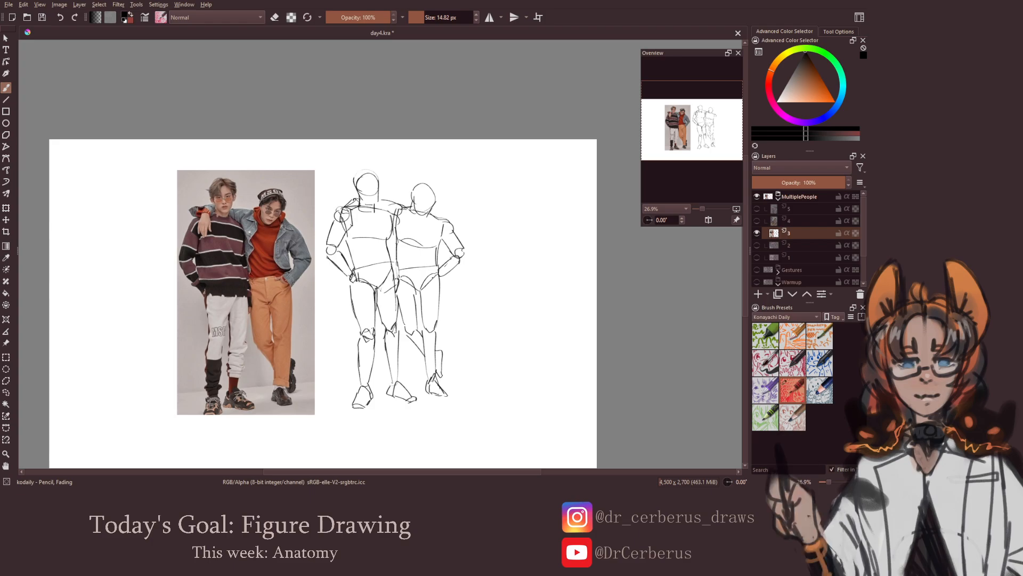
scroll(437, 294, "down", 2)
key("ctrl+s")
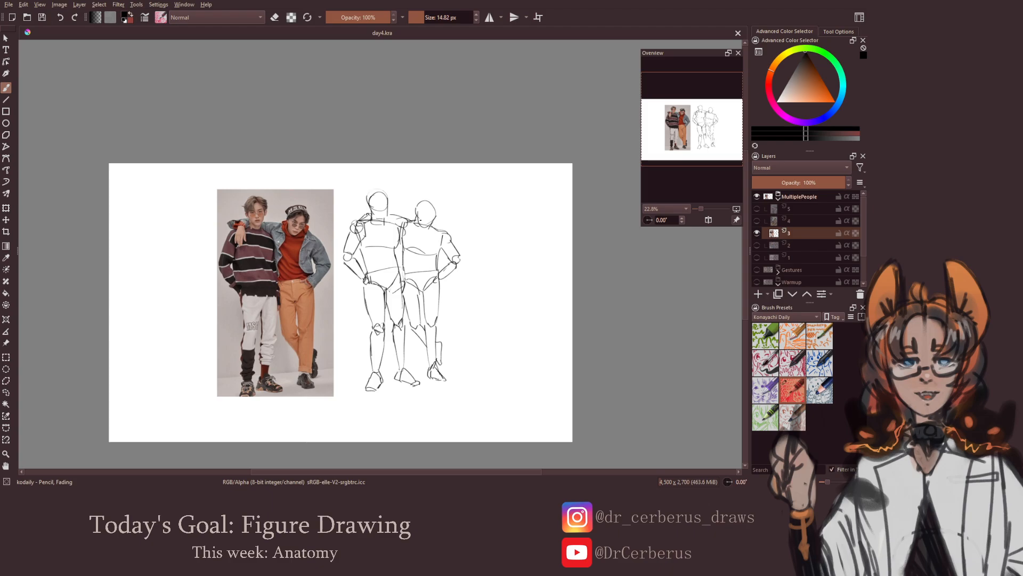
Collapse and hide the MultiplePeople group, and review the sketches in the Warmup and Gestures groups
left_click(779, 197)
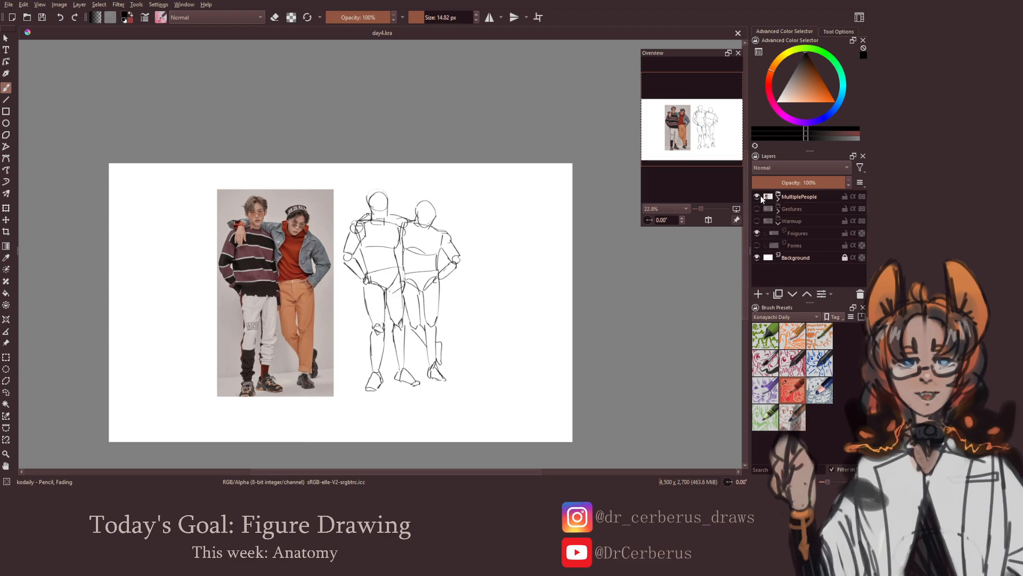
left_click(758, 197)
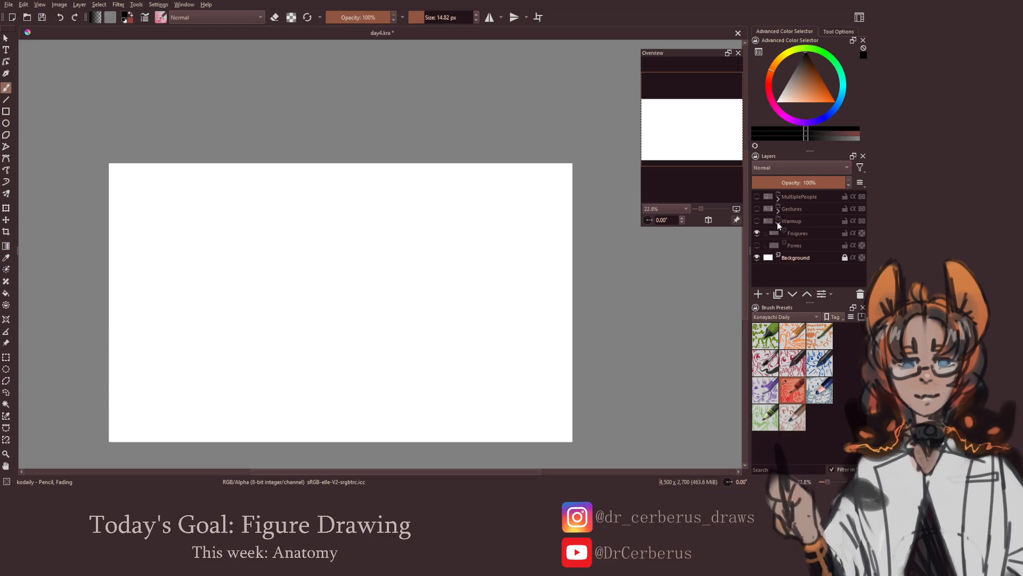
left_click(758, 233)
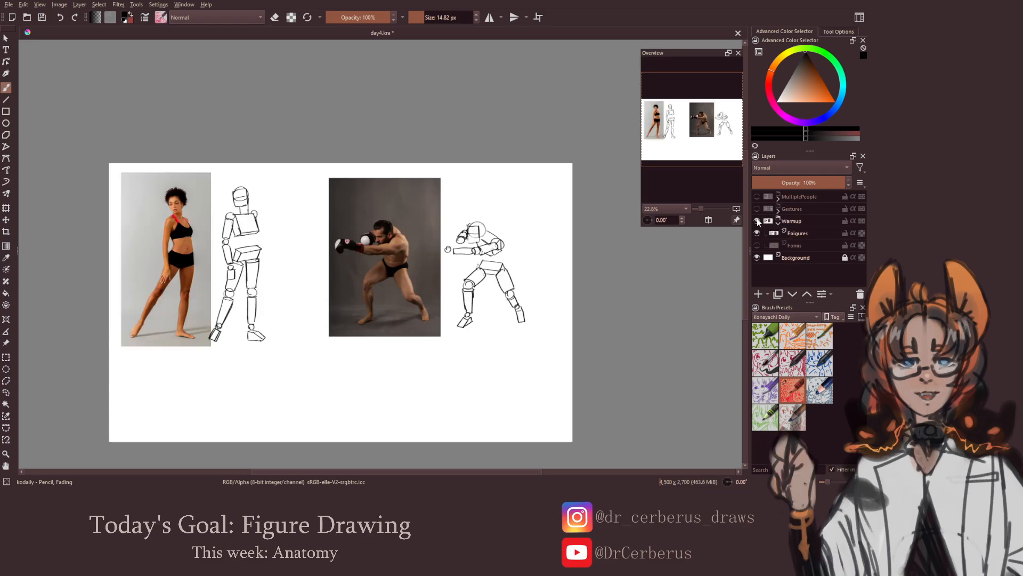
left_click(756, 208)
left_click(756, 209)
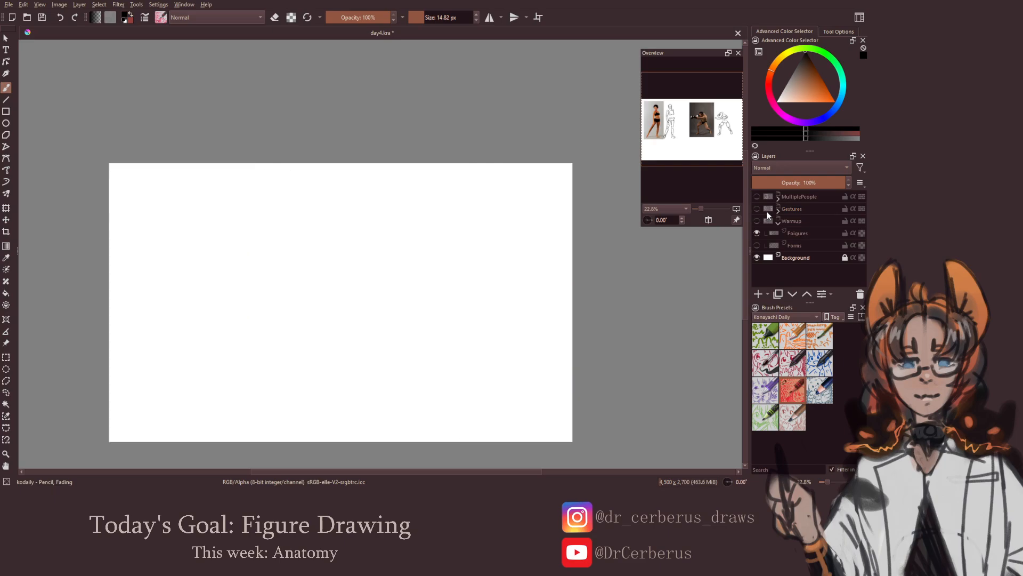